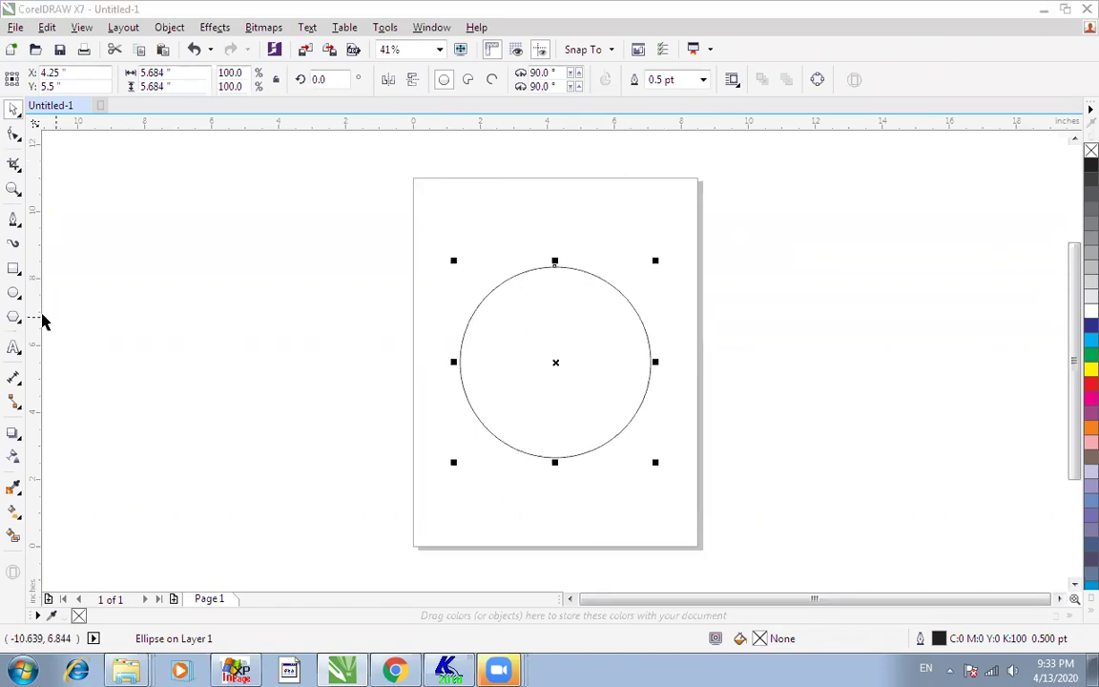
# - Add the Arial text PRINT MEDIA OKARA, enlarge it to about 75 pt and centre it just above the circle
pyautogui.click(13, 347)
pyautogui.click(135, 344)
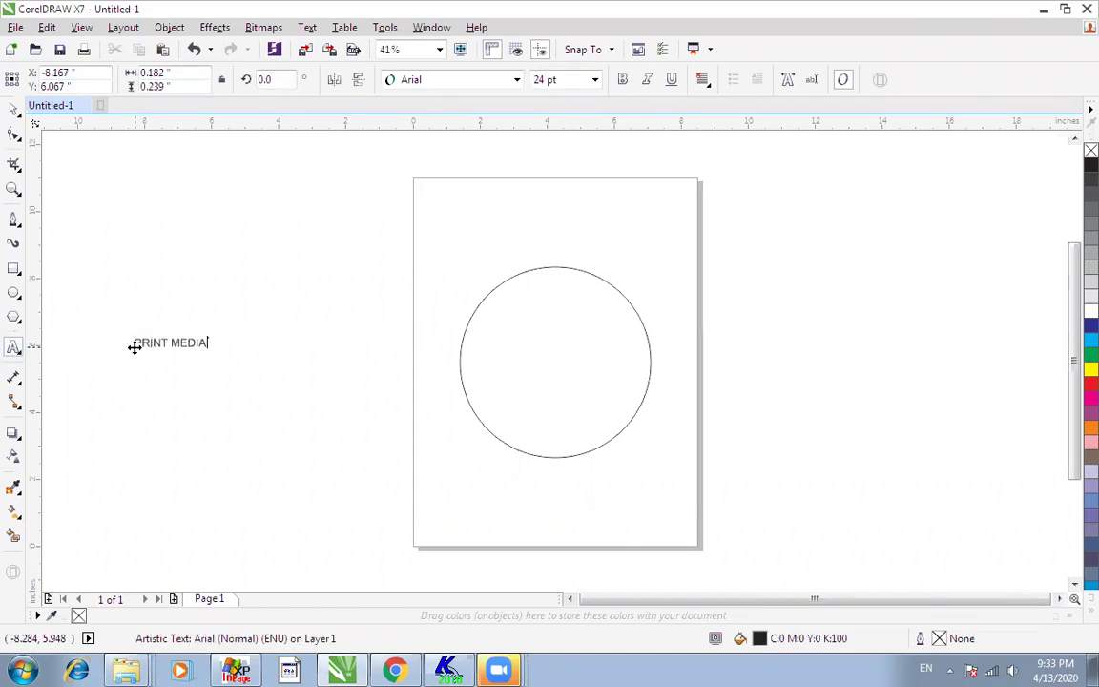
pyautogui.hotkey('ctrl', 'space')
pyautogui.moveTo(253, 355); pyautogui.dragTo(373, 422)
pyautogui.moveTo(291, 346); pyautogui.dragTo(655, 253)
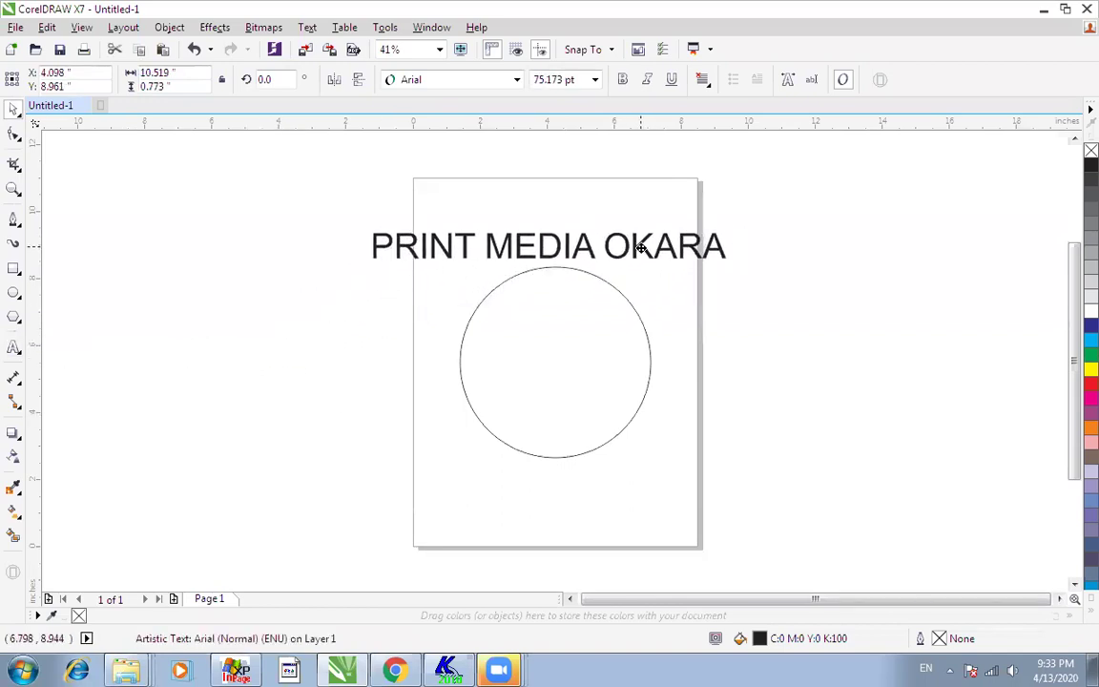
pyautogui.keyDown('shift'); pyautogui.click(594, 275); pyautogui.keyUp('shift')
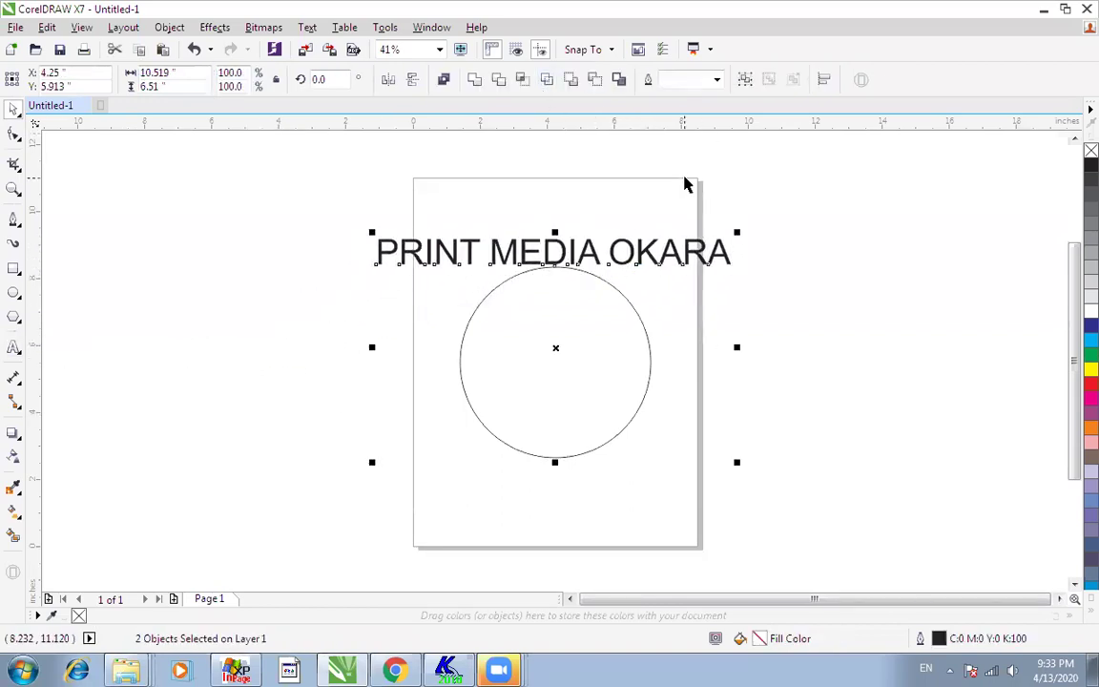
pyautogui.click(668, 210)
# - Make the text bold and place a duplicate of it straight above the original
pyautogui.click(637, 253)
pyautogui.click(621, 79)
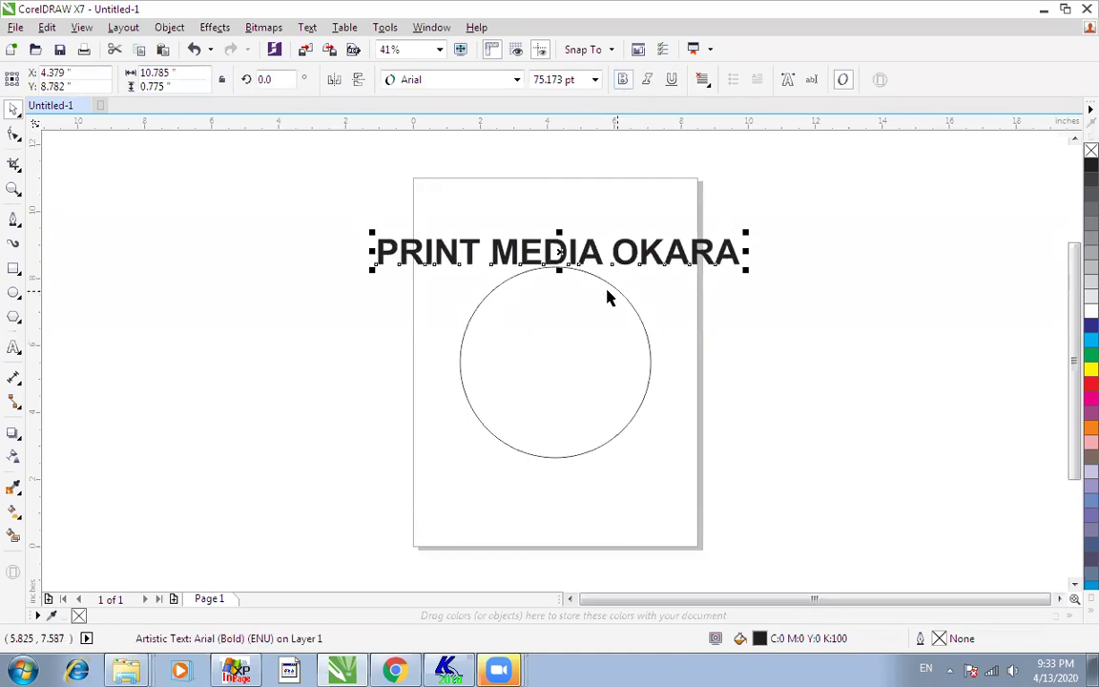
pyautogui.moveTo(622, 242); pyautogui.dragTo(622, 181)
# - Try to fit the full-size lower text to the top of the circle with Fit Text to Path
pyautogui.click(563, 250)
pyautogui.click(306, 27)
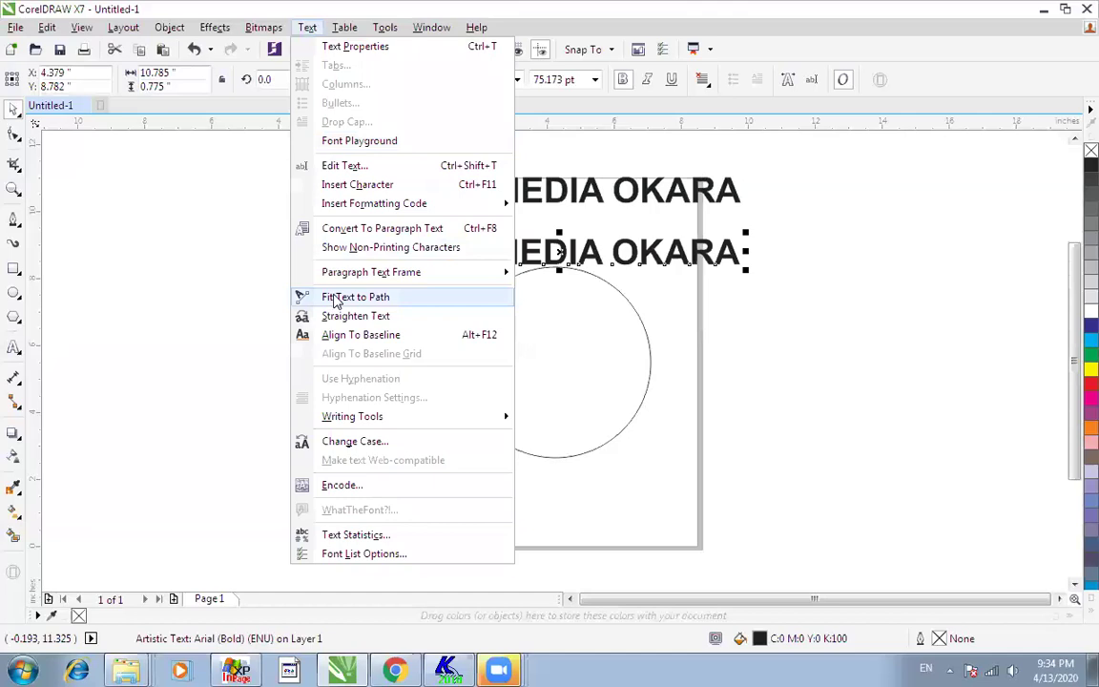
pyautogui.click(341, 297)
pyautogui.click(559, 262)
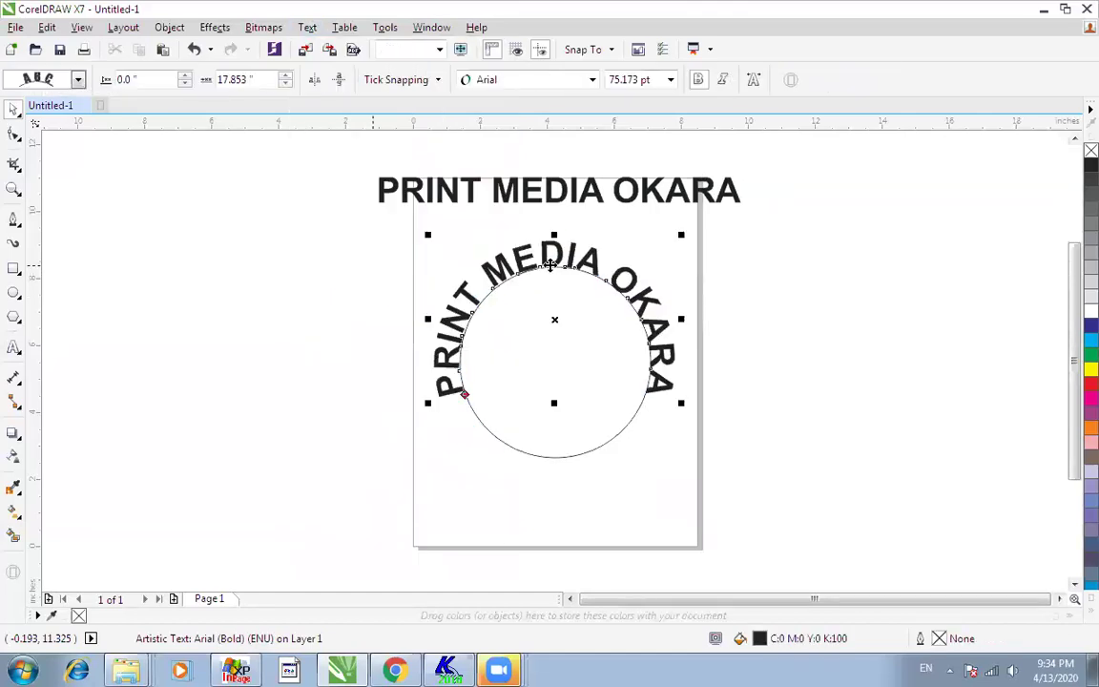
pyautogui.hotkey('ctrl', 'z')
# - Reduce the lower text to about 60 pt and fit it to the top of the circle
pyautogui.click(750, 274)
pyautogui.hotkey('ctrl', 'space')
pyautogui.moveTo(746, 272); pyautogui.dragTo(708, 274)
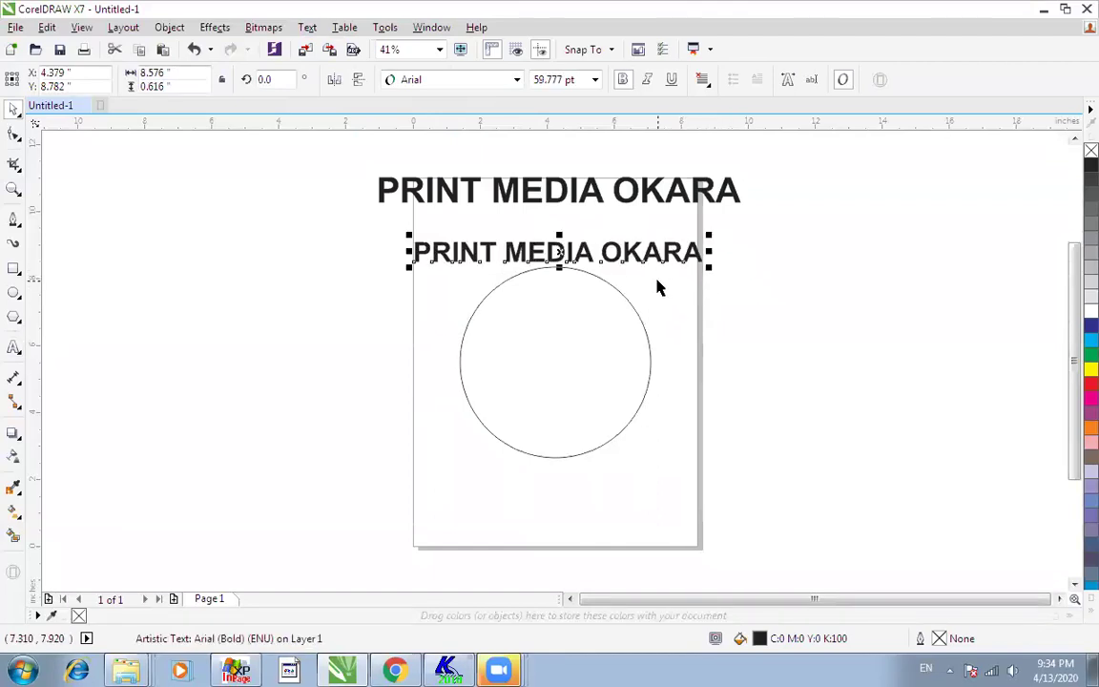
pyautogui.click(308, 27)
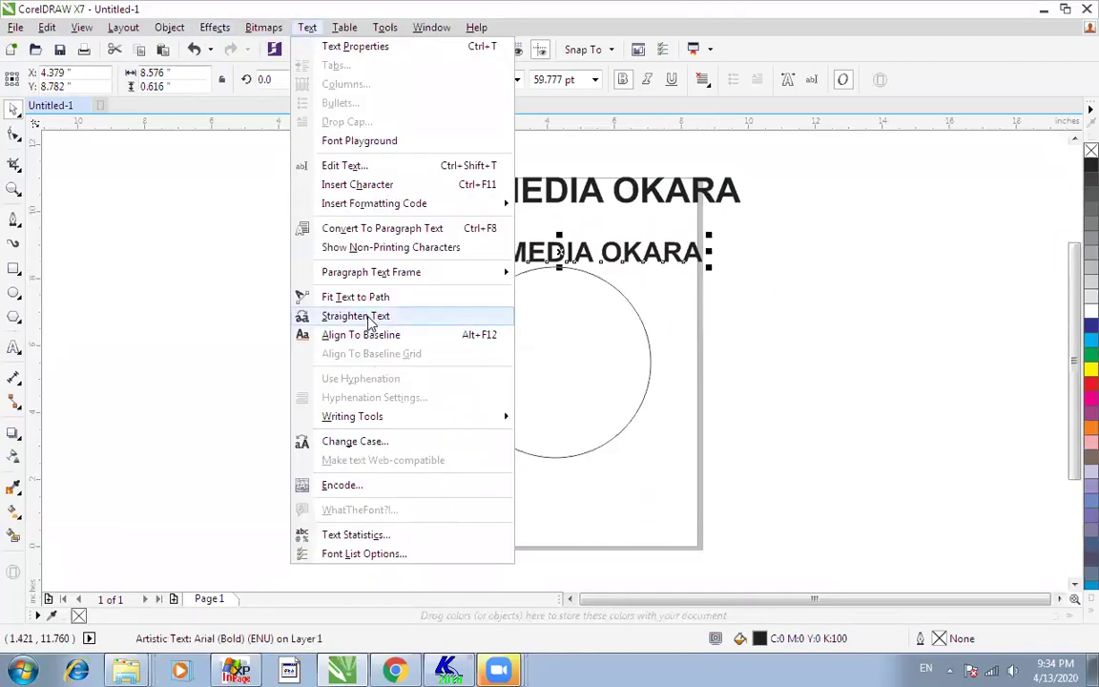
pyautogui.click(353, 294)
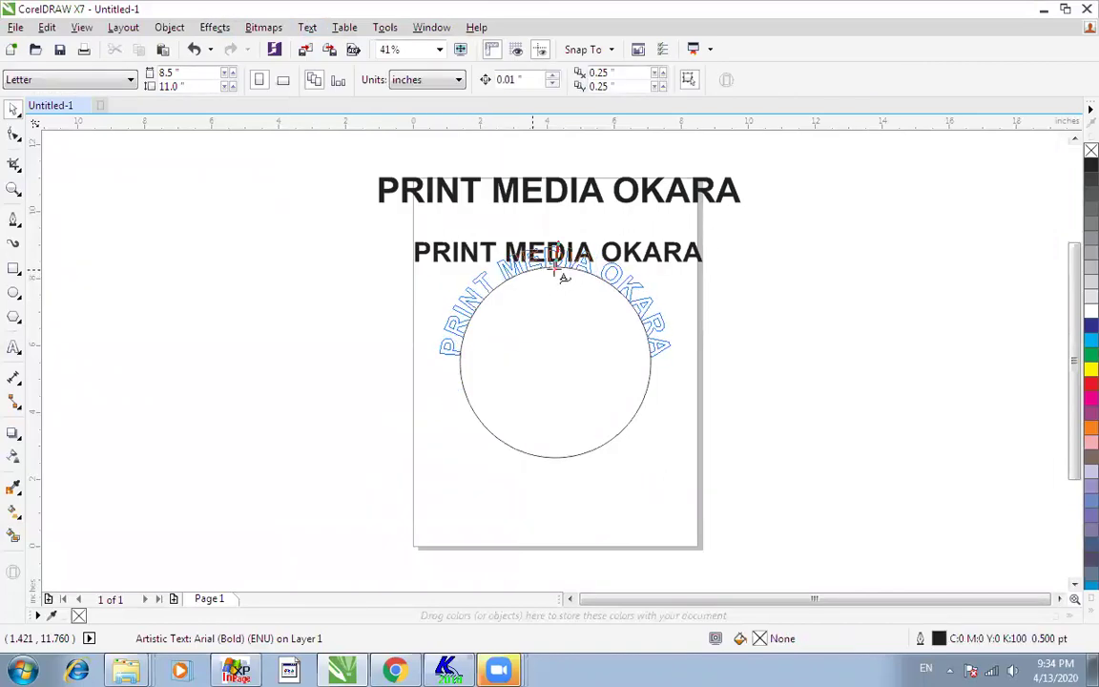
pyautogui.click(552, 271)
pyautogui.click(755, 276)
pyautogui.hotkey('ctrl', 'space')
# - Move the remaining straight text below the circle and resize it to about 56 pt
pyautogui.scroll(-2, 751, 281)
pyautogui.press('F2')
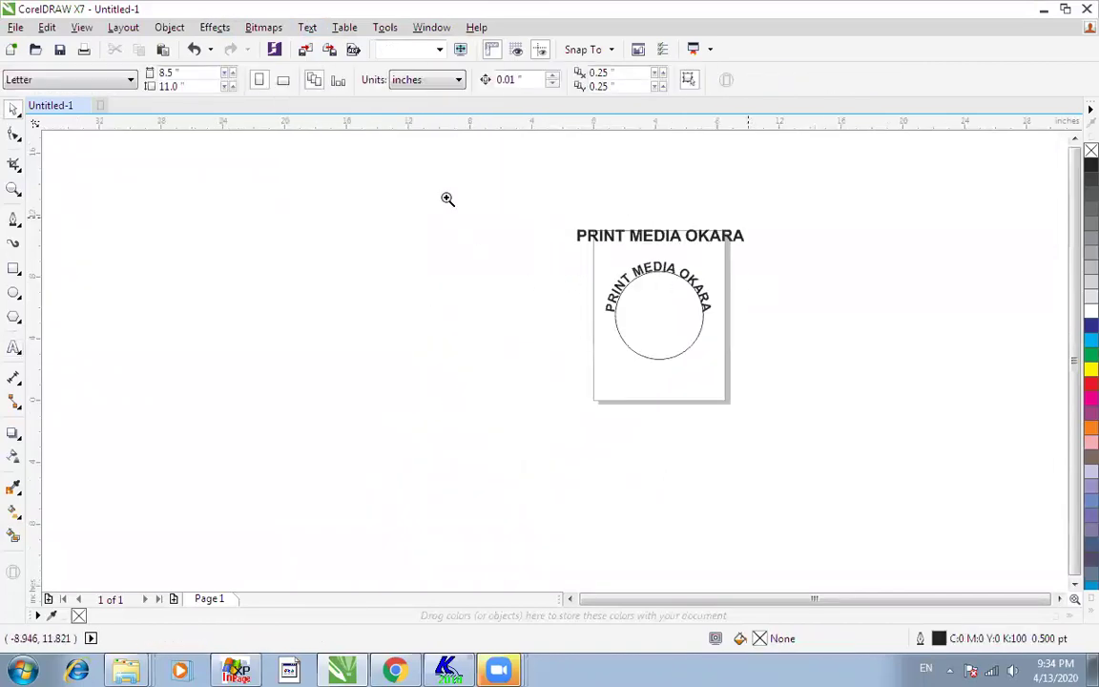
pyautogui.moveTo(477, 153); pyautogui.dragTo(807, 359)
pyautogui.moveTo(657, 329); pyautogui.dragTo(658, 549)
pyautogui.scroll(2, 645, 547)
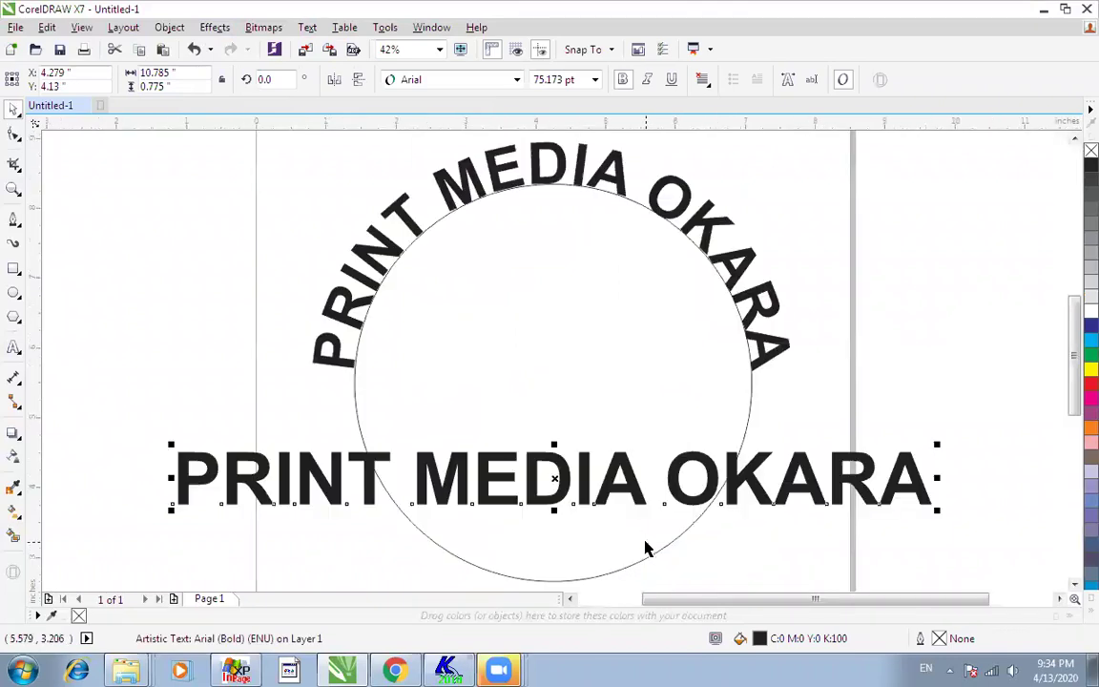
pyautogui.moveTo(934, 503); pyautogui.dragTo(815, 459)
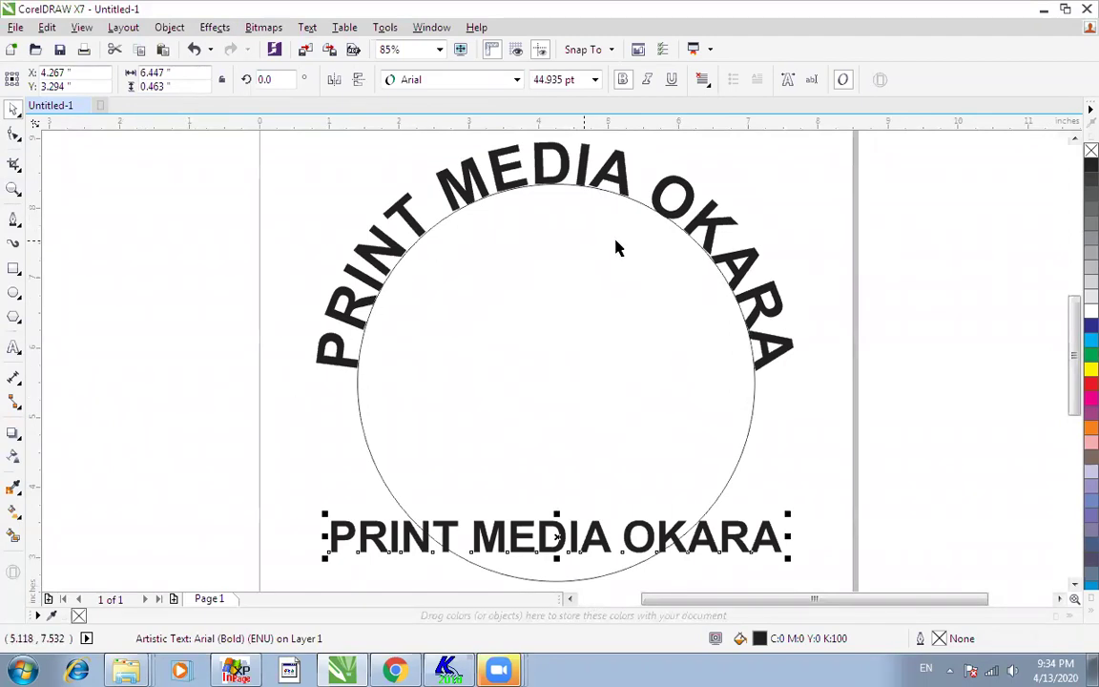
pyautogui.scroll(-4, 615, 245)
pyautogui.moveTo(609, 380); pyautogui.dragTo(723, 461)
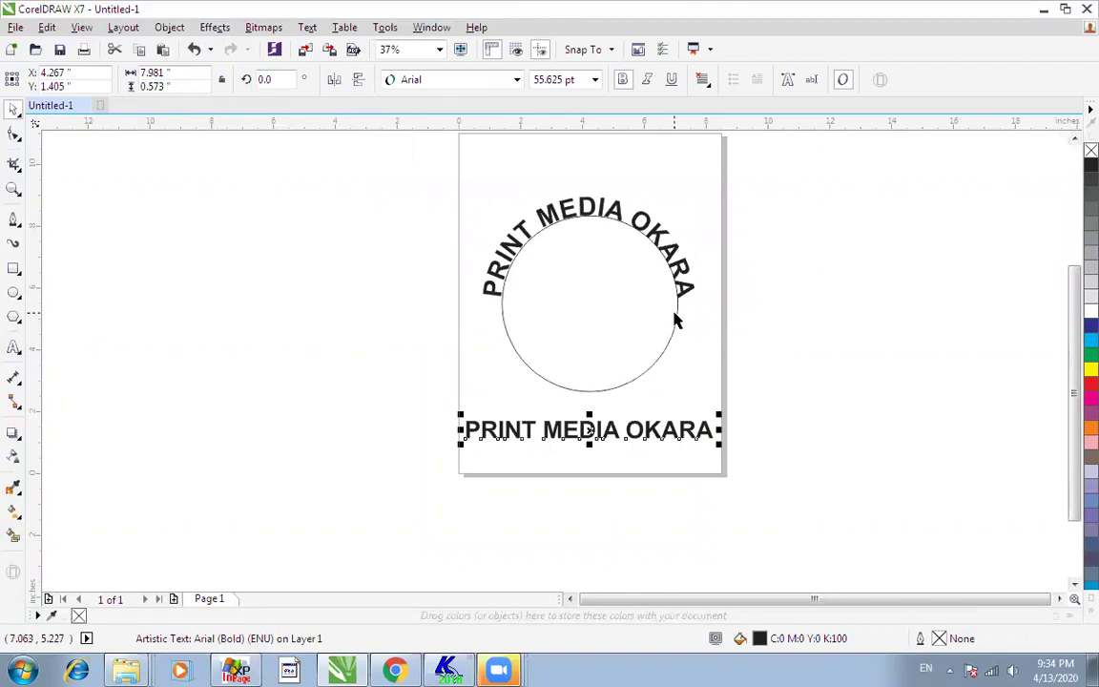
# - Place a spare copy of the straight text below the page and fit the original to the circle's bottom
pyautogui.moveTo(612, 435); pyautogui.dragTo(608, 519)
pyautogui.rightClick(609, 520)
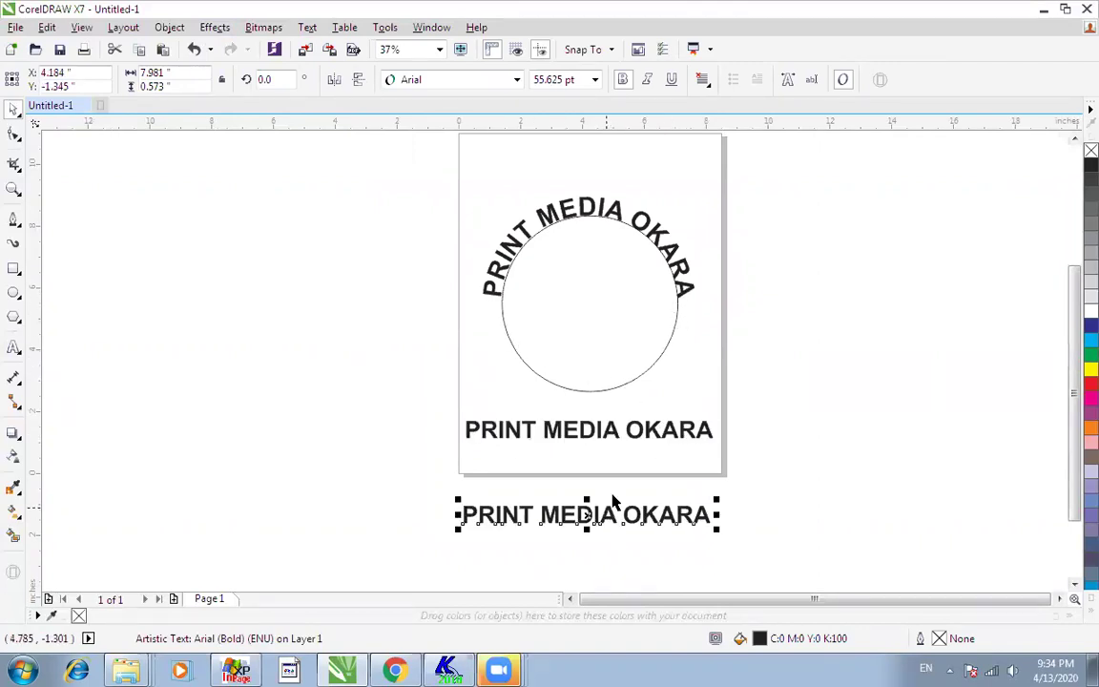
pyautogui.click(611, 429)
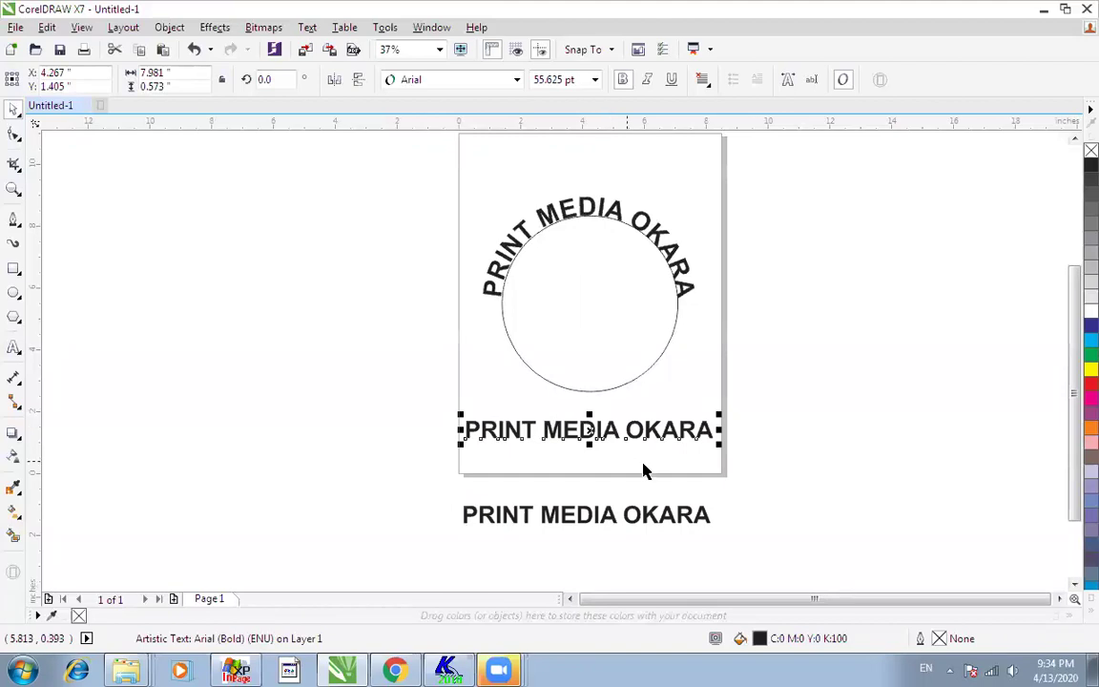
pyautogui.click(307, 27)
pyautogui.click(329, 298)
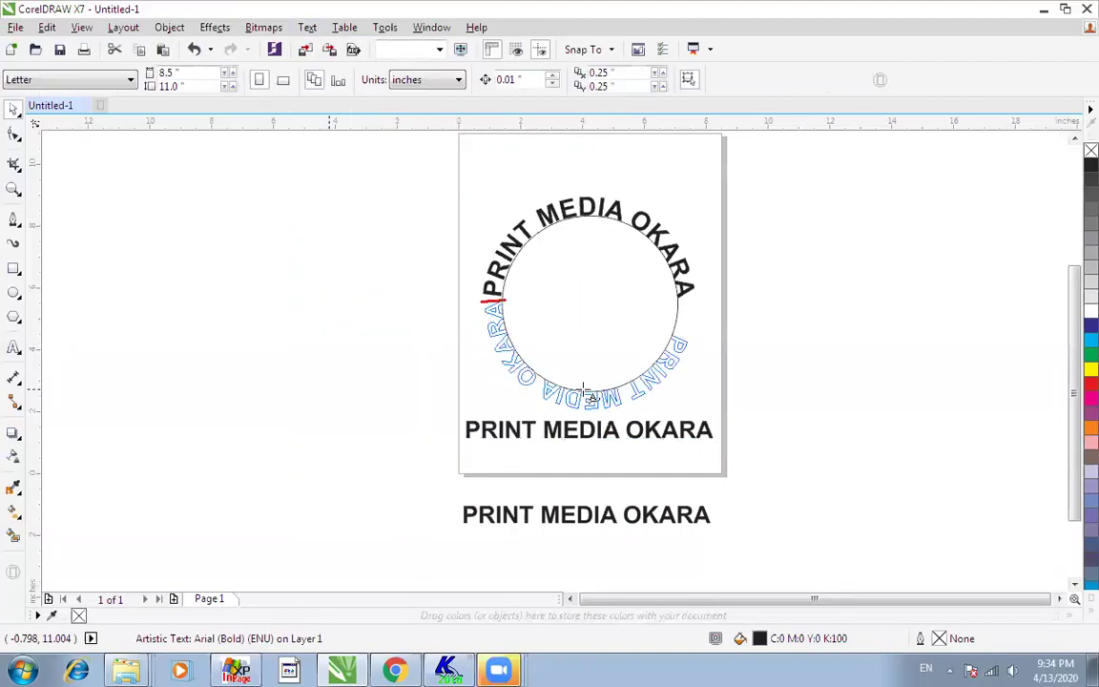
pyautogui.click(590, 397)
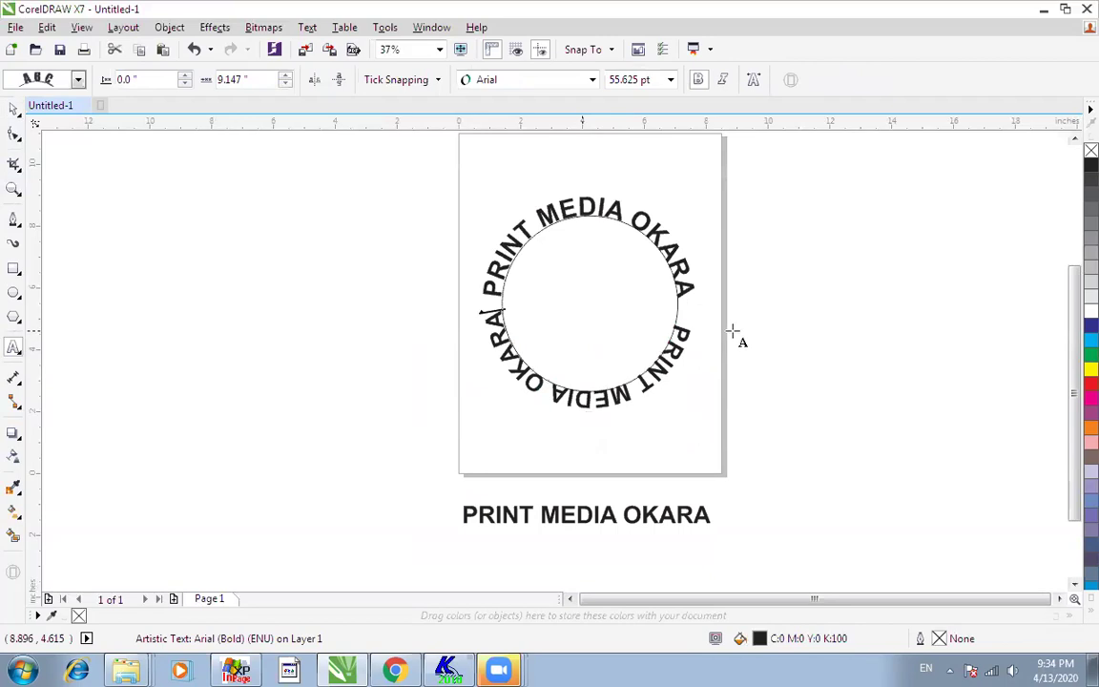
pyautogui.click(731, 336)
pyautogui.scroll(1, 822, 551)
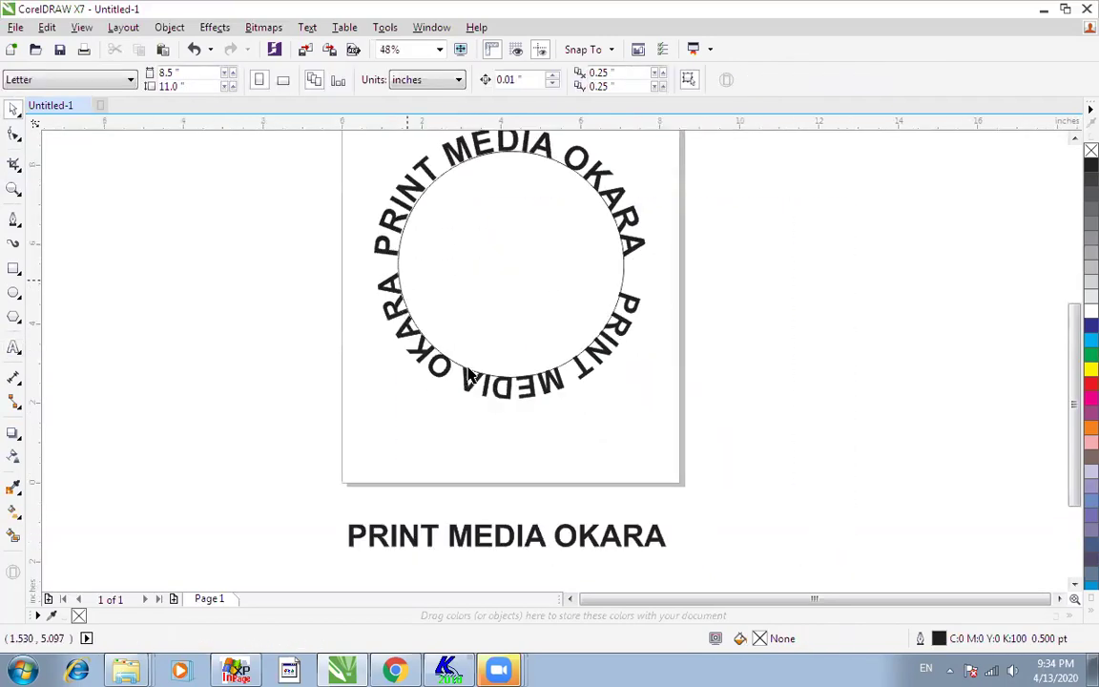
pyautogui.scroll(-2, 429, 348)
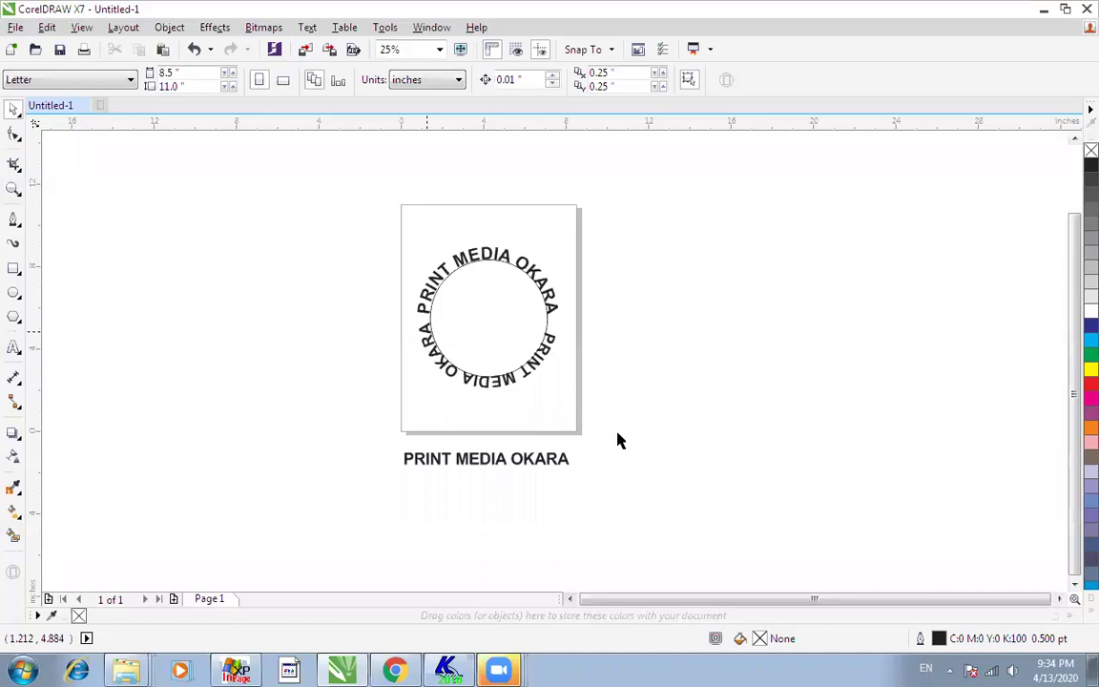
pyautogui.scroll(2, 617, 440)
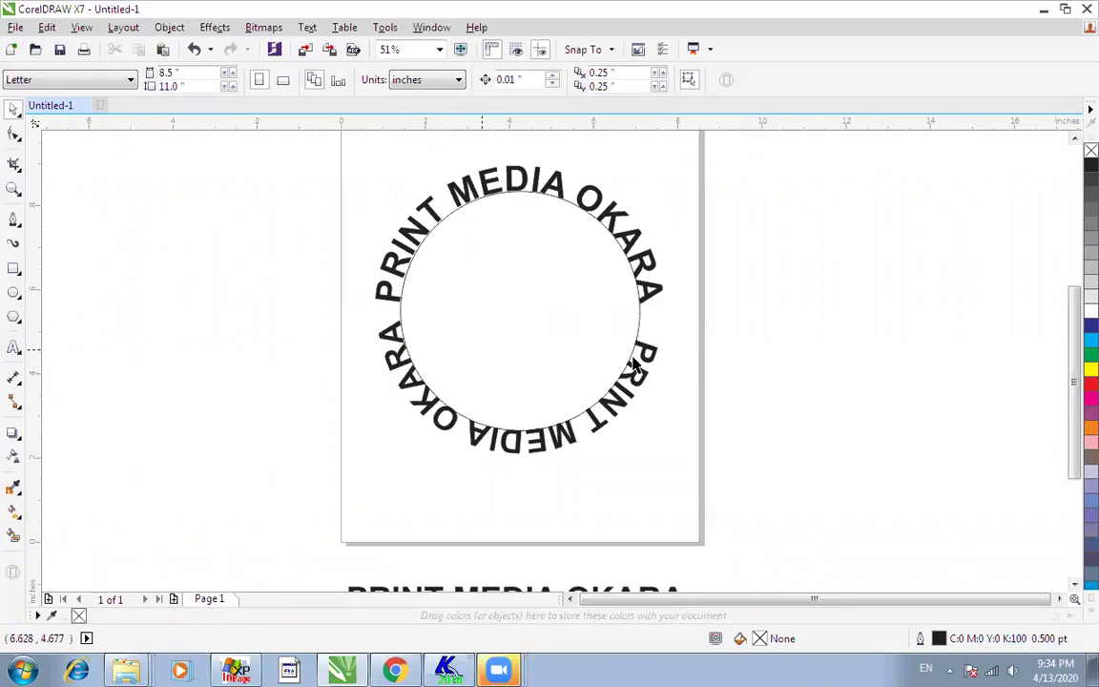
pyautogui.click(392, 334)
pyautogui.click(728, 282)
# - Draw a second, larger circle left of the page and place a copy of the spare text on its top
pyautogui.scroll(-2, 728, 282)
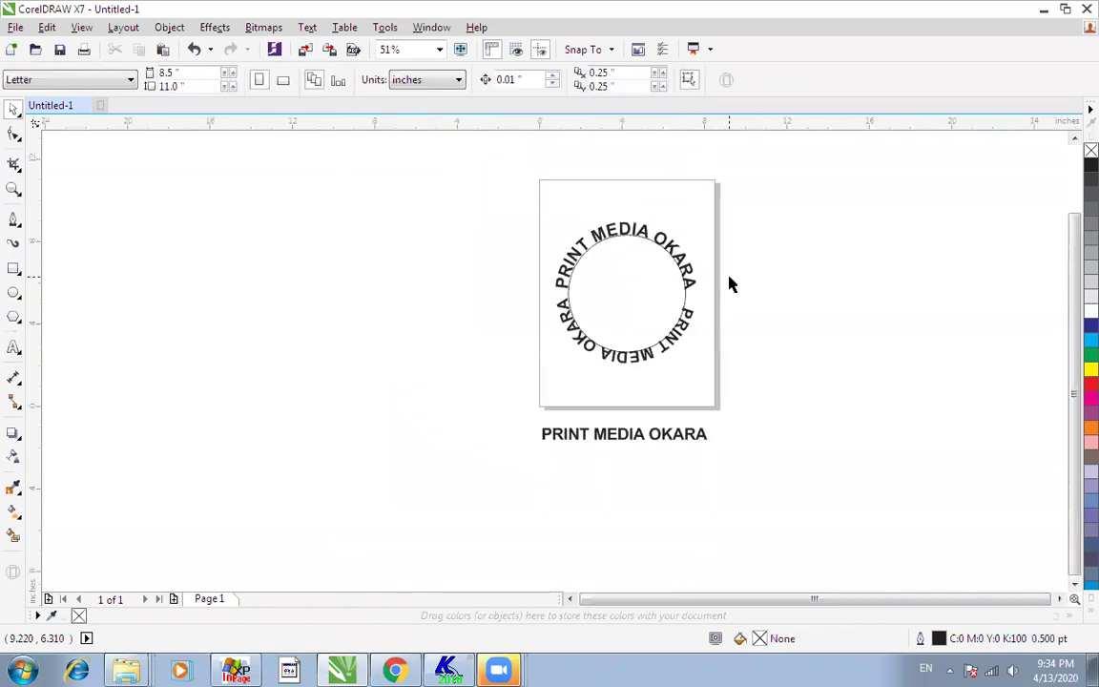
pyautogui.click(13, 293)
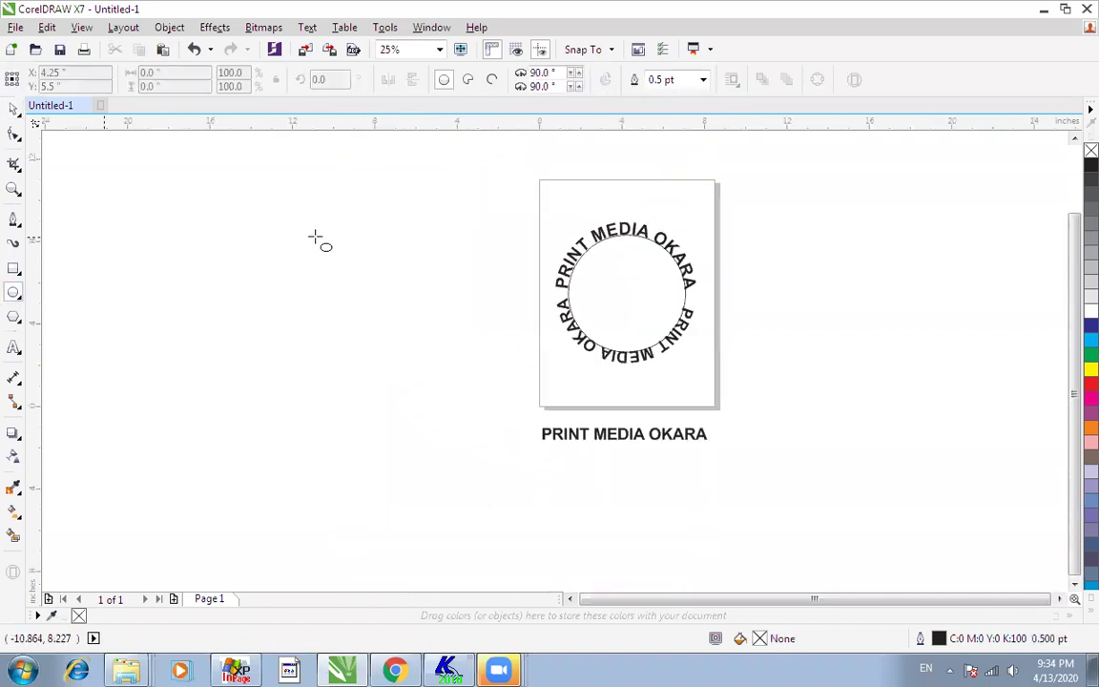
pyautogui.moveTo(315, 236); pyautogui.dragTo(500, 423)
pyautogui.press('space')
pyautogui.moveTo(581, 433); pyautogui.dragTo(366, 228)
pyautogui.rightClick(366, 228)
pyautogui.press('F2')
pyautogui.moveTo(282, 180); pyautogui.dragTo(550, 330)
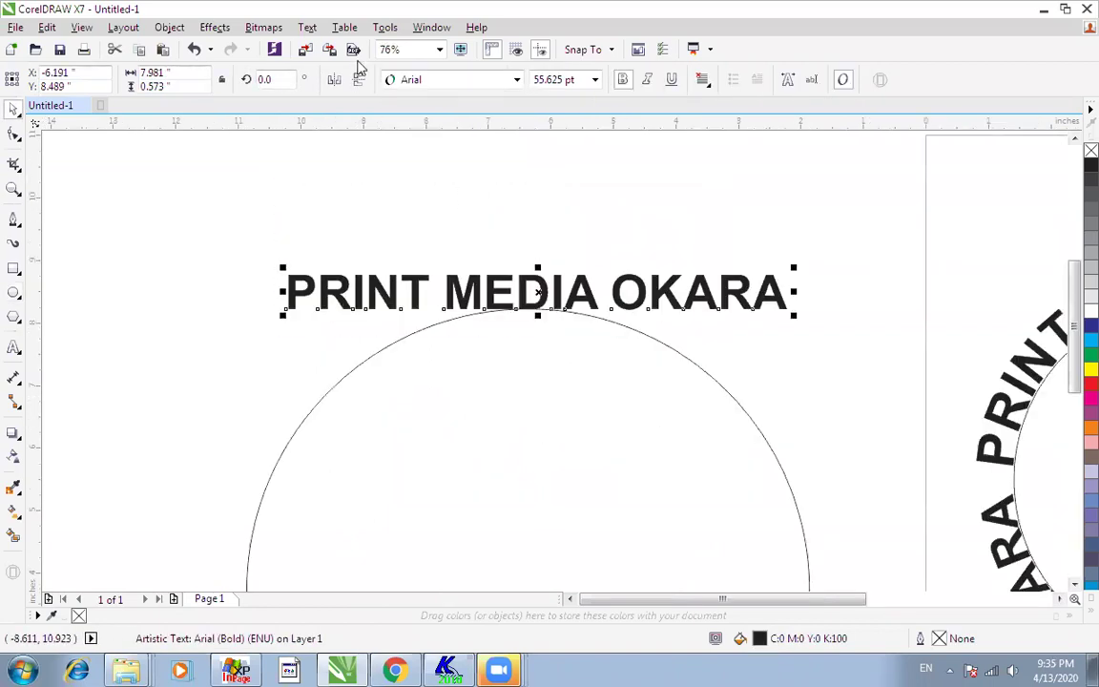
# - Try to fit the unscaled text copy to the top of the larger circle
pyautogui.click(307, 27)
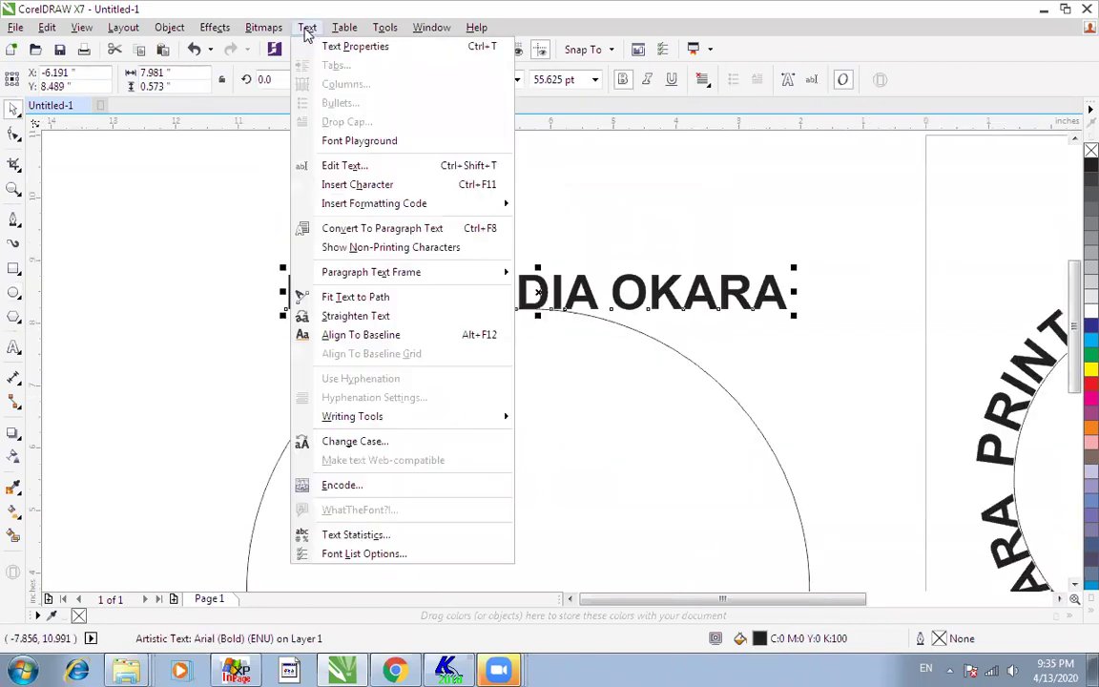
pyautogui.click(369, 298)
pyautogui.click(531, 308)
pyautogui.scroll(-3, 530, 308)
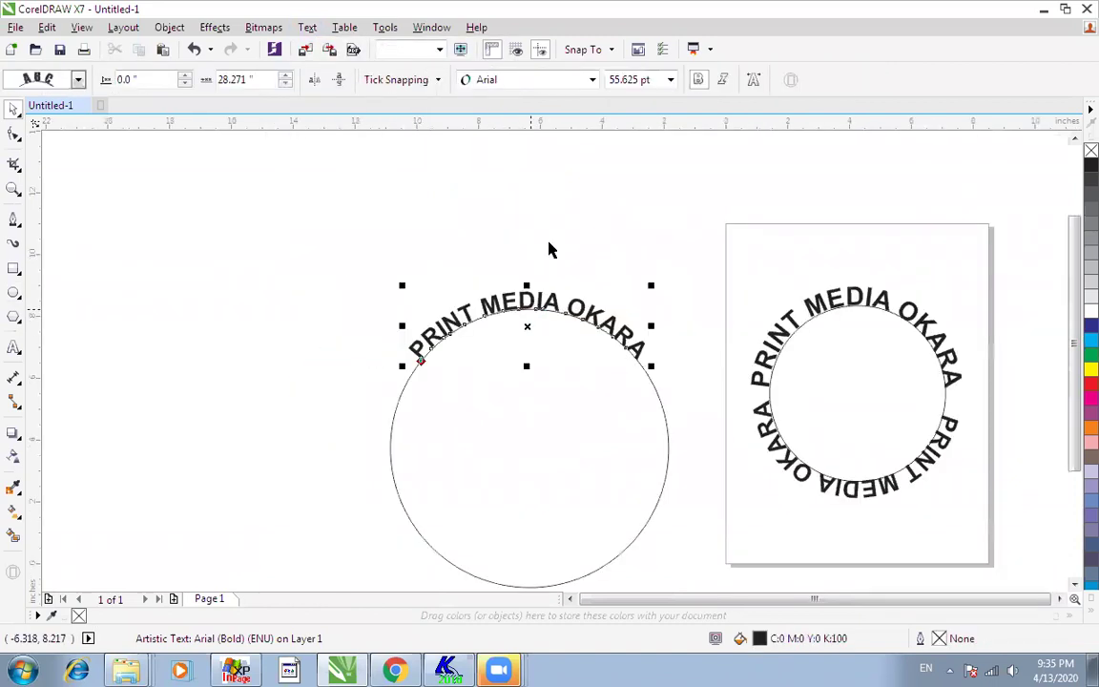
pyautogui.hotkey('ctrl', 'z')
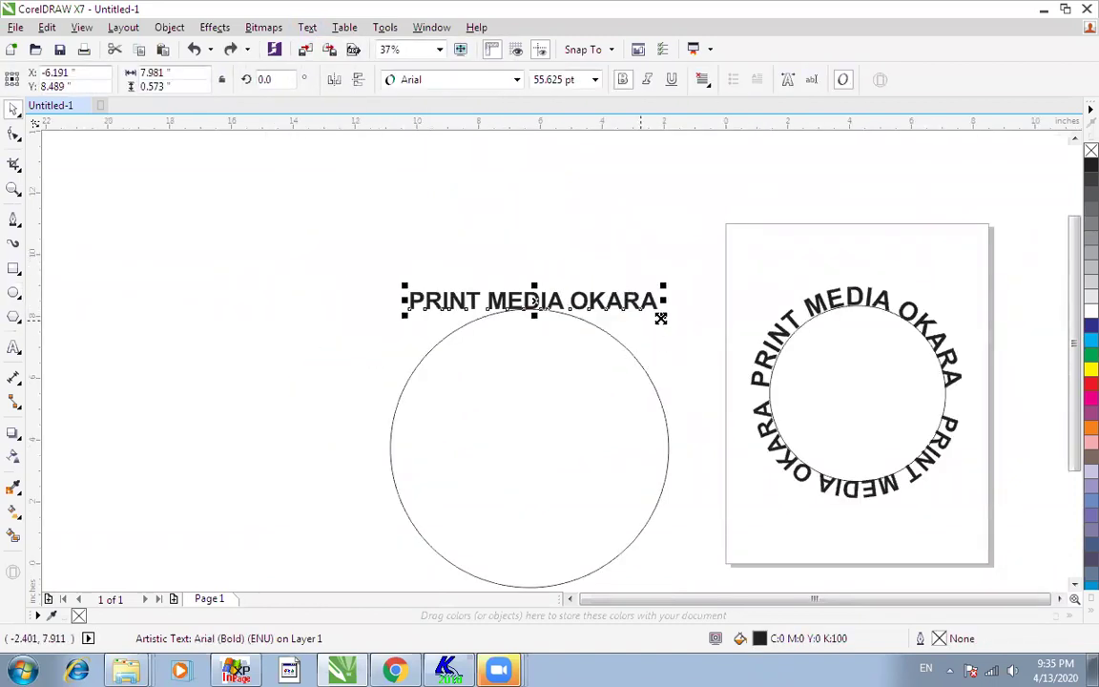
# - Enlarge the text above the larger circle to about 93 pt and fit it to the circle's top
pyautogui.hotkey('ctrl', 'z')
pyautogui.click(308, 26)
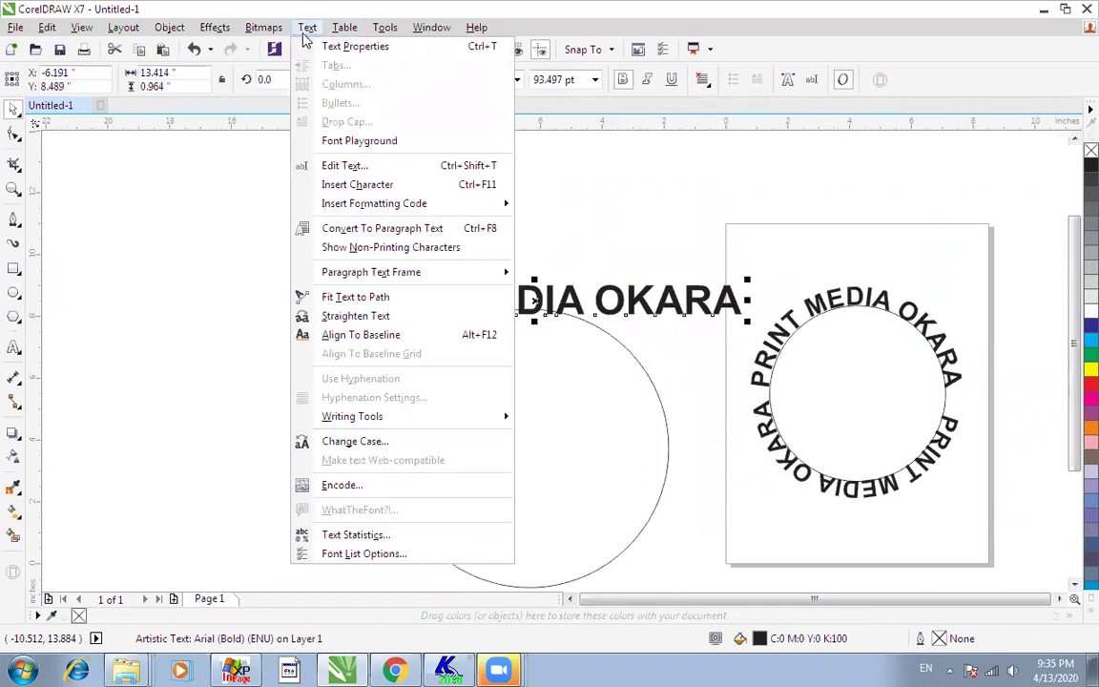
pyautogui.click(334, 298)
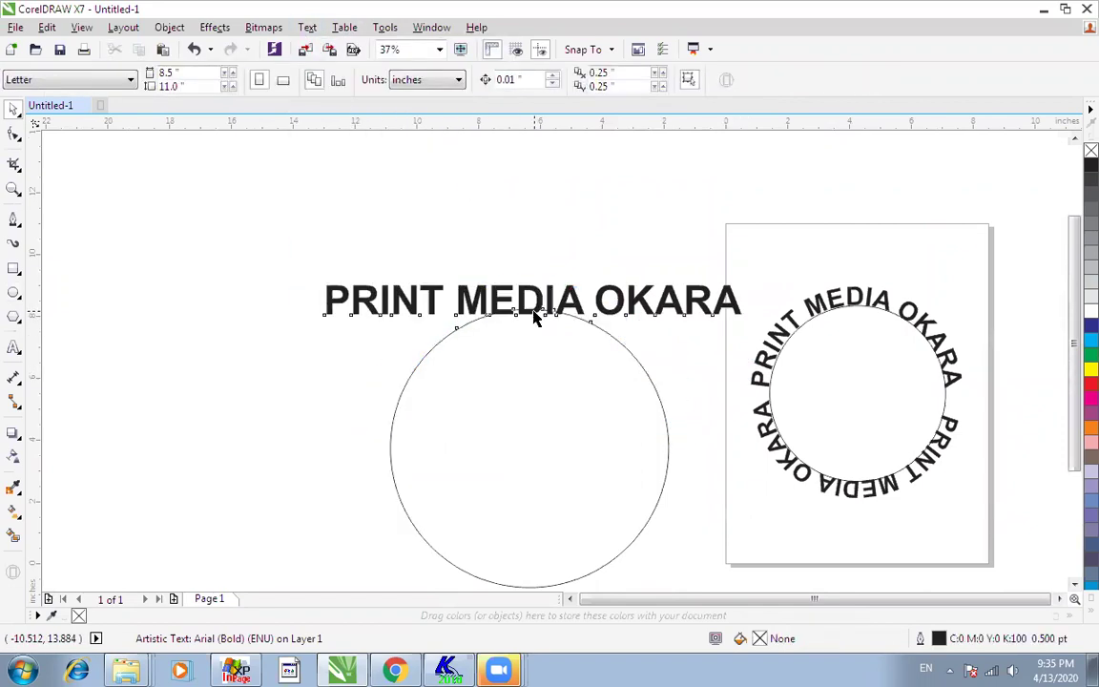
pyautogui.click(532, 313)
pyautogui.scroll(-3, 537, 250)
pyautogui.press('space')
# - Copy the spare straight text to just below the larger circle and move the spare clear to the right
pyautogui.scroll(-1, 529, 244)
pyautogui.press('F2')
pyautogui.moveTo(392, 204); pyautogui.dragTo(733, 446)
pyautogui.moveTo(634, 383); pyautogui.dragTo(477, 388)
pyautogui.rightClick(477, 388)
pyautogui.moveTo(557, 395); pyautogui.dragTo(743, 402)
pyautogui.scroll(2, 486, 320)
# - Resize the text below the larger circle to about 84 pt and rotate it 180 degrees
pyautogui.click(589, 431)
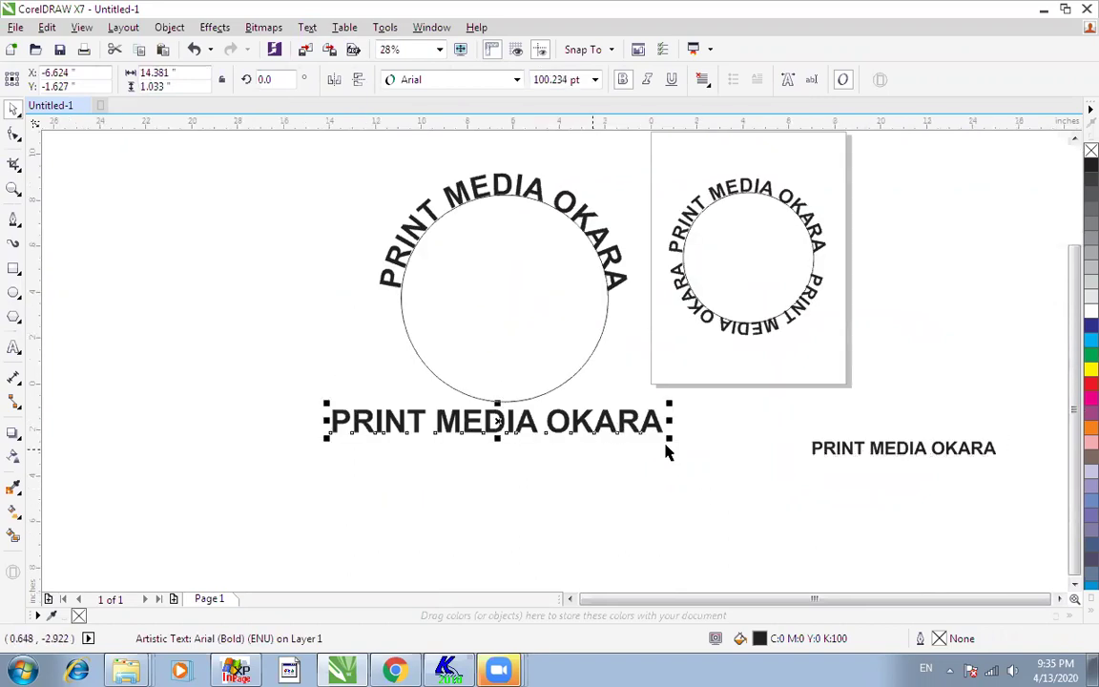
pyautogui.moveTo(668, 439); pyautogui.dragTo(667, 450)
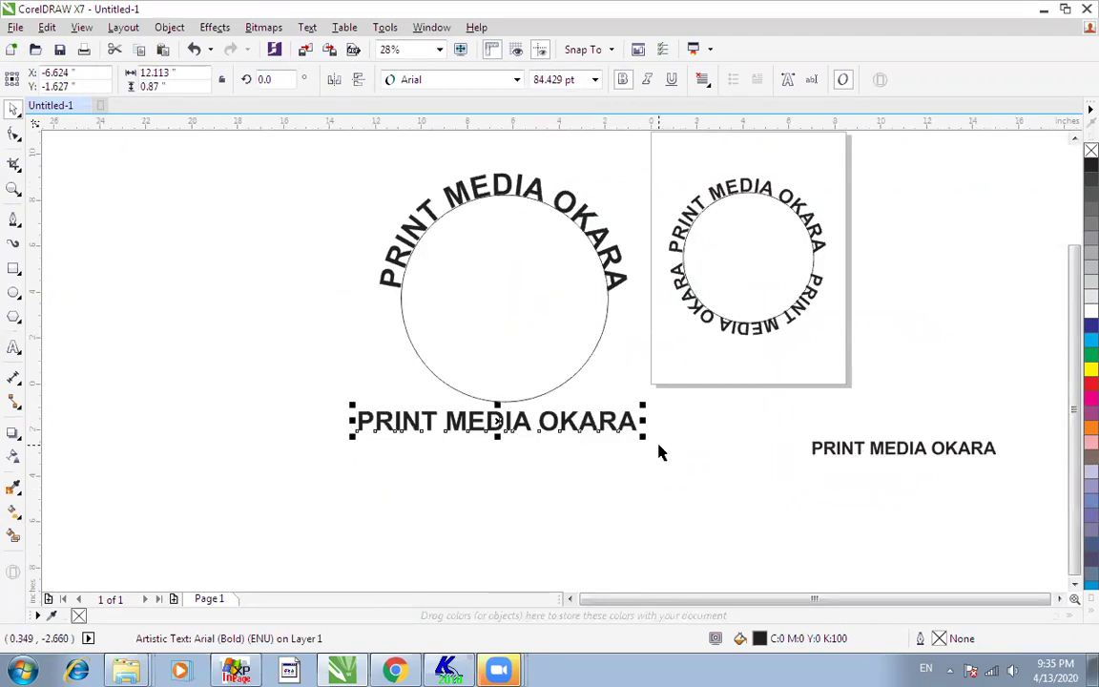
pyautogui.click(282, 79)
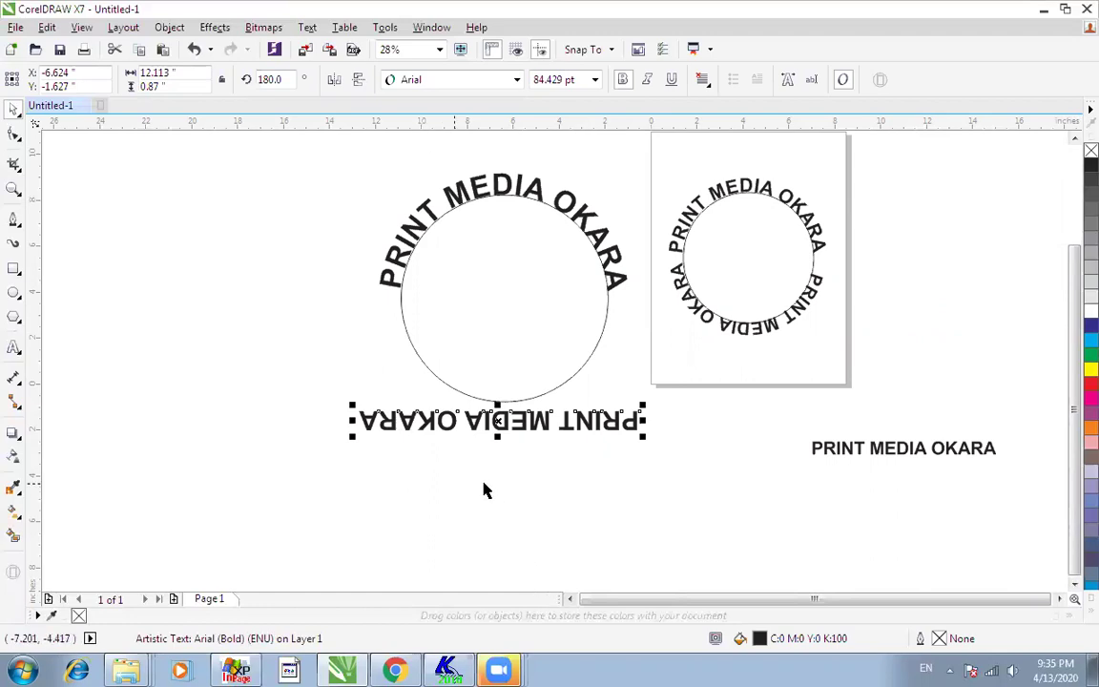
# - Fit the rotated text below the larger circle to the outside of its bottom, reading upright, at an offset of about 0.875 in
pyautogui.moveTo(294, 155); pyautogui.dragTo(643, 422)
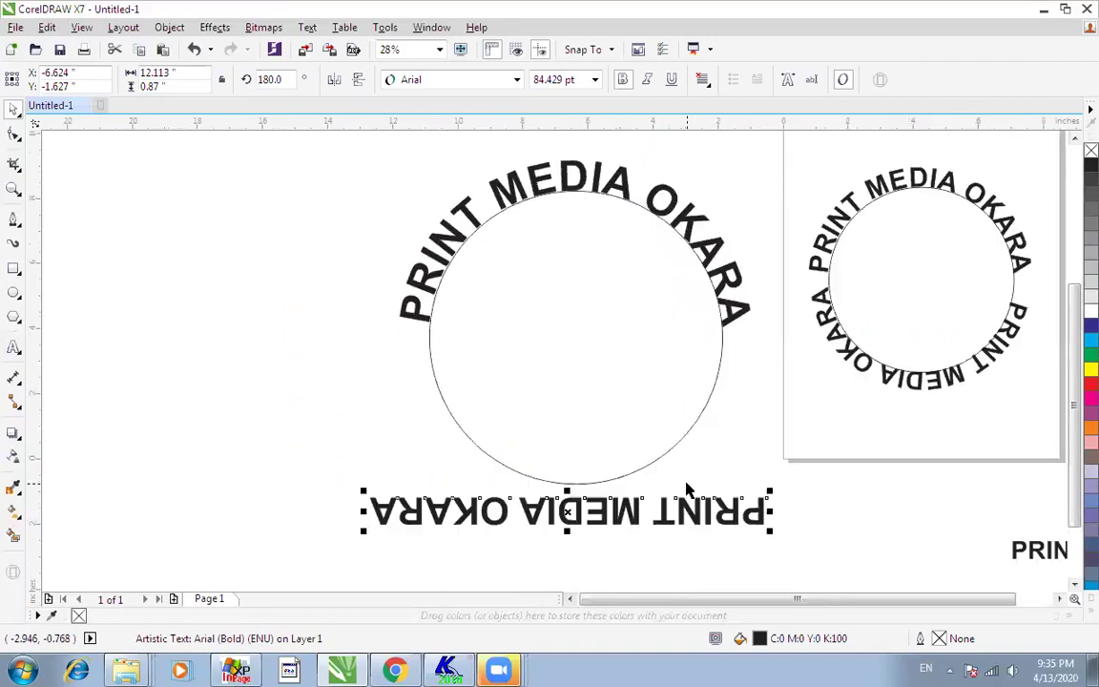
pyautogui.click(672, 551)
pyautogui.click(688, 515)
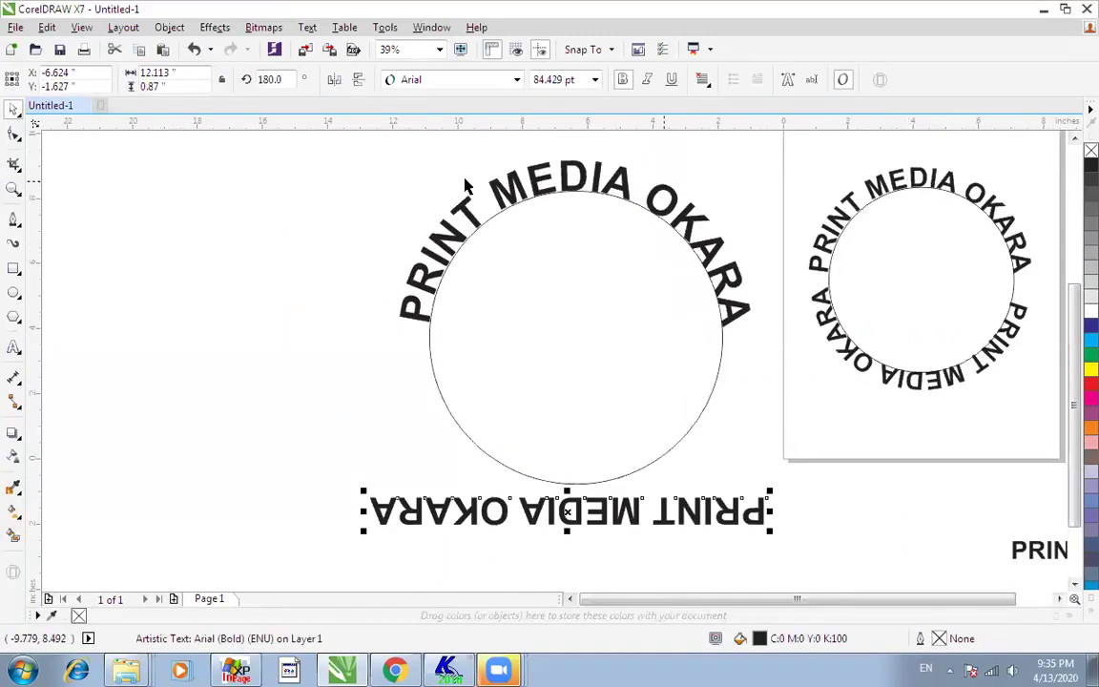
pyautogui.click(308, 27)
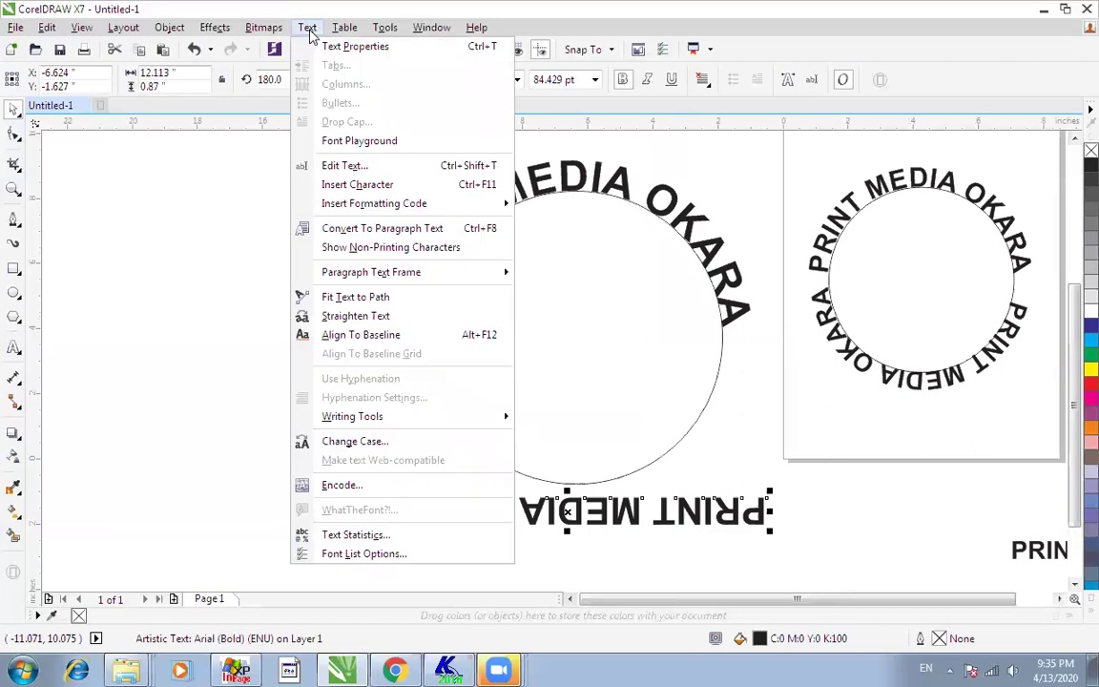
pyautogui.click(363, 296)
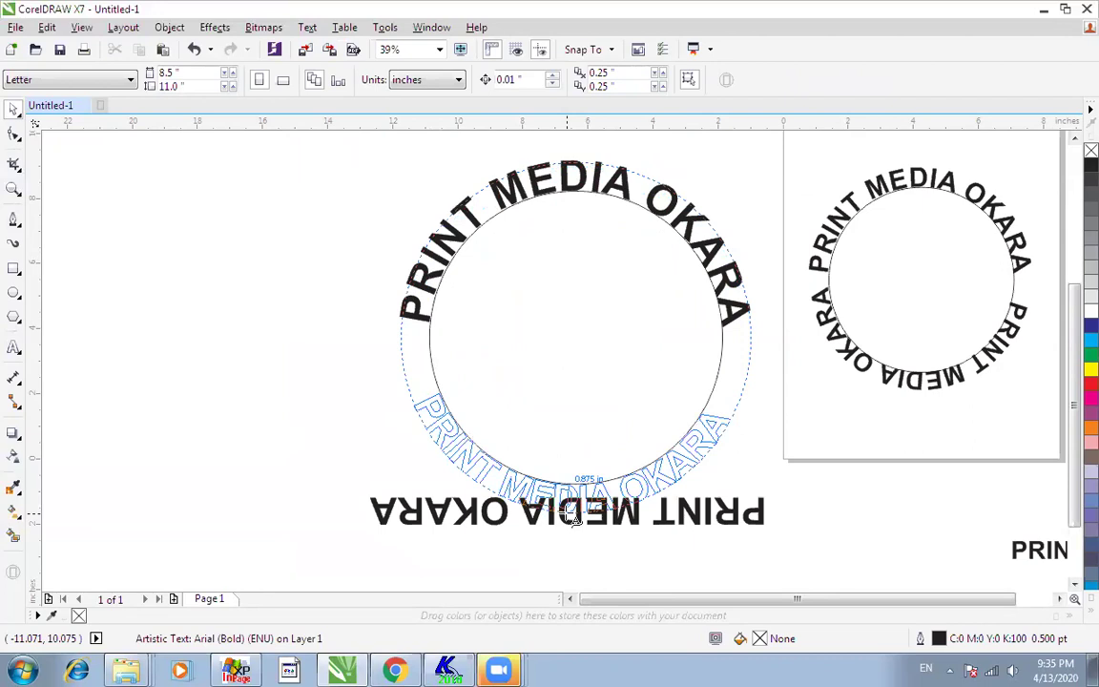
pyautogui.click(572, 515)
pyautogui.click(714, 534)
# - Examine the upright bottom text on the larger circle and compare it with the smaller circle's inverted bottom text
pyautogui.scroll(-2, 713, 534)
pyautogui.press('F2')
pyautogui.moveTo(452, 289)
pyautogui.mouseDown()
pyautogui.moveTo(816, 590)
pyautogui.moveTo(825, 615)
pyautogui.mouseUp()
pyautogui.press('F2')
pyautogui.moveTo(384, 184); pyautogui.dragTo(968, 558)
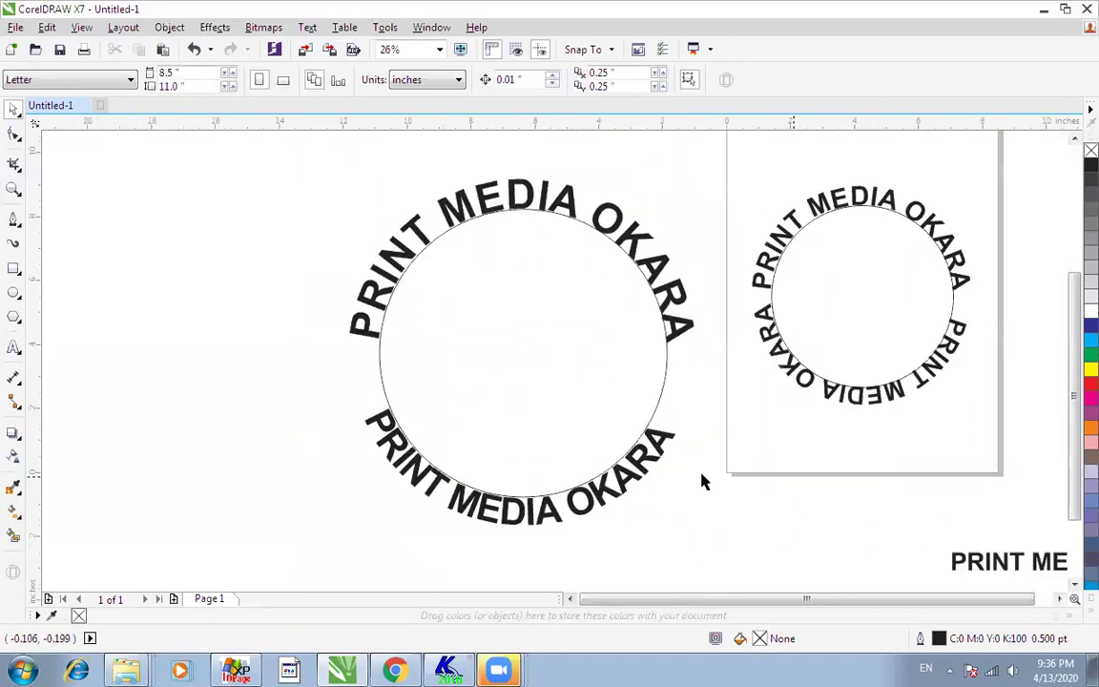
pyautogui.click(663, 446)
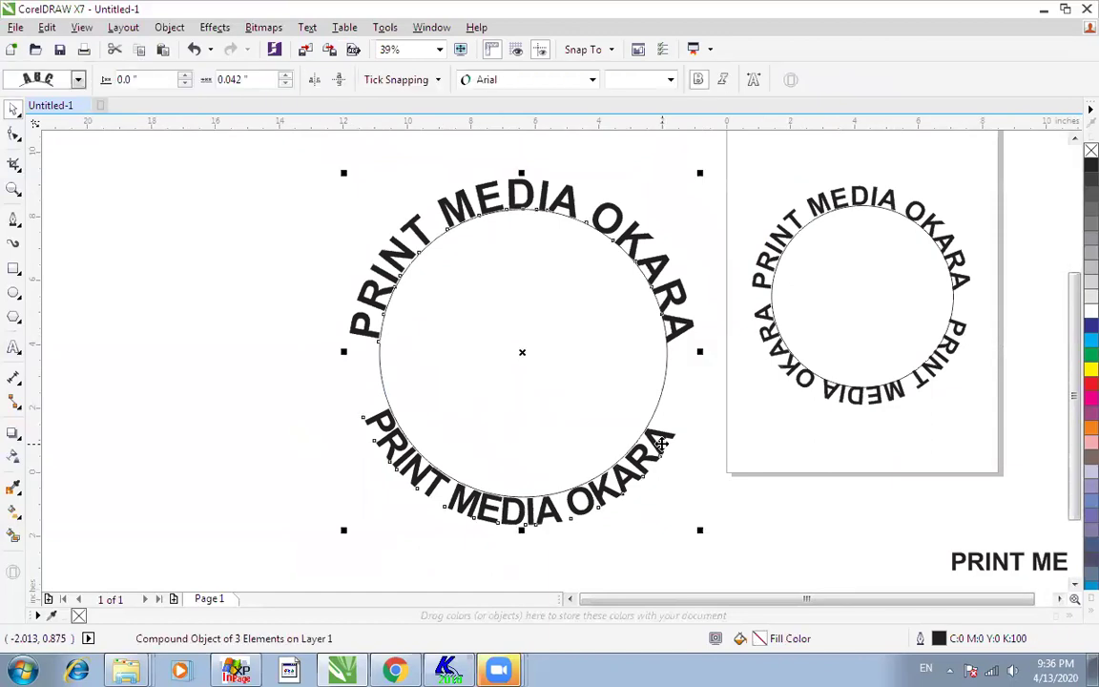
pyautogui.scroll(-2, 663, 443)
pyautogui.press('F2')
pyautogui.moveTo(454, 272); pyautogui.dragTo(986, 568)
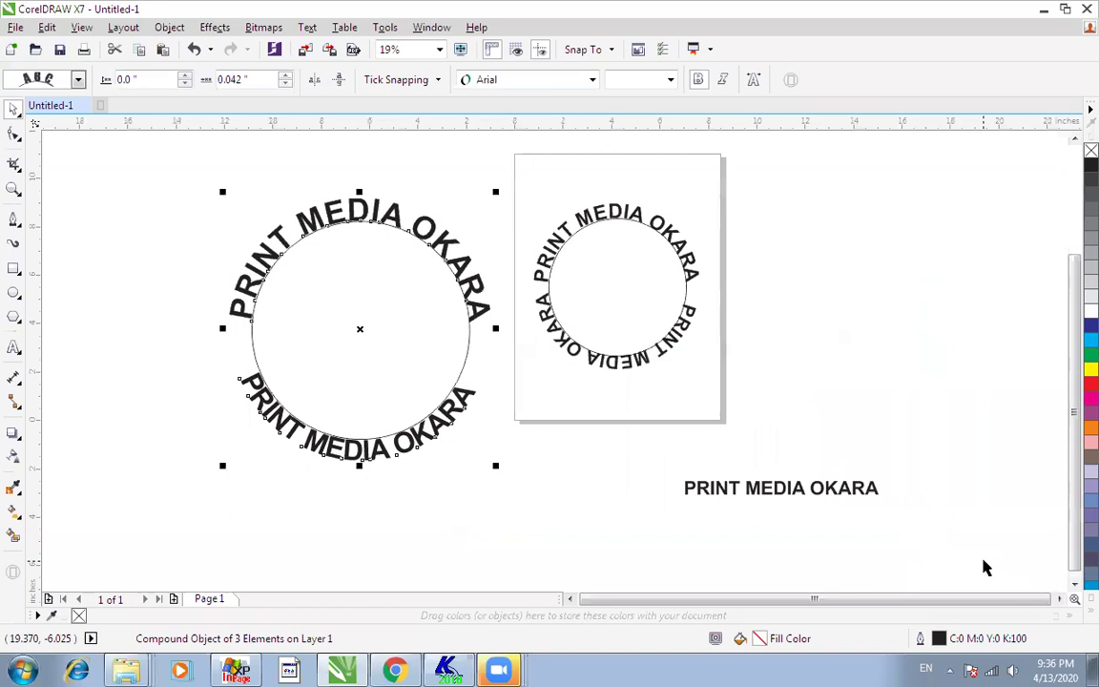
pyautogui.click(561, 437)
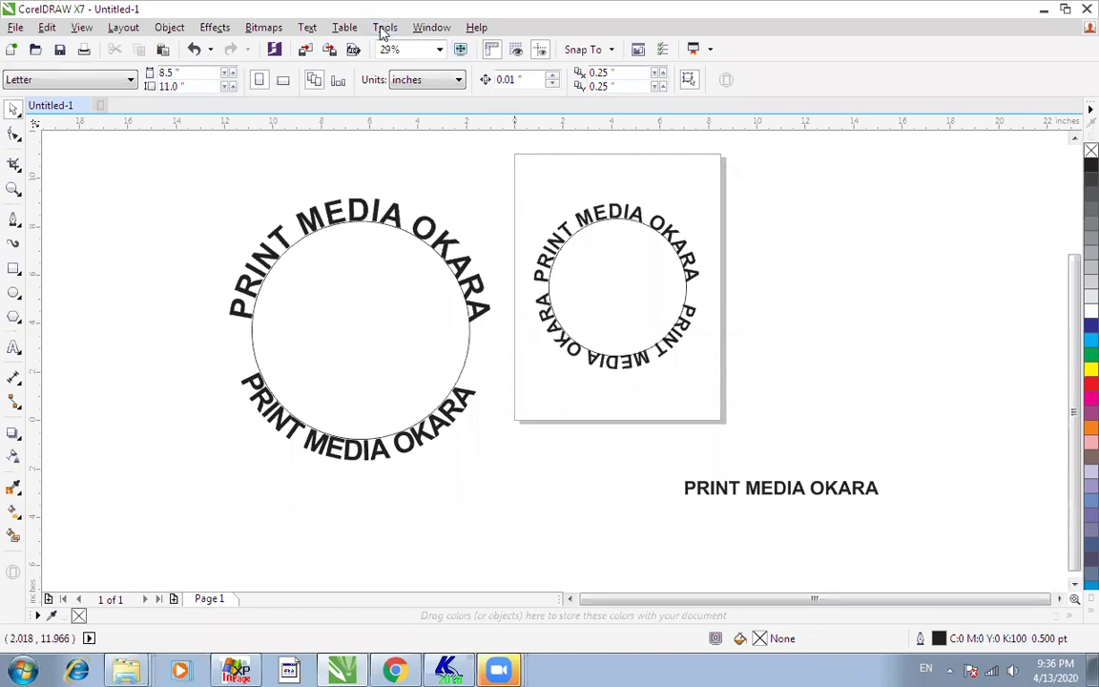
pyautogui.click(320, 200)
pyautogui.scroll(-2, 301, 303)
pyautogui.moveTo(226, 206); pyautogui.dragTo(560, 449)
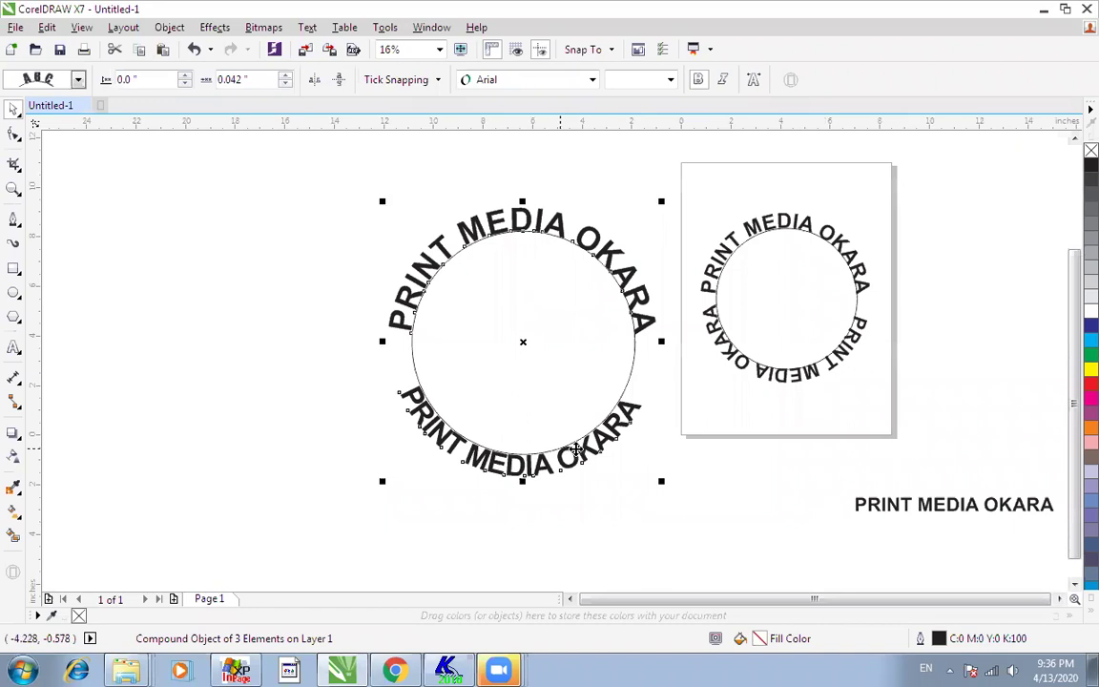
pyautogui.click(510, 667)
pyautogui.click(495, 634)
pyautogui.click(494, 666)
pyautogui.click(485, 629)
pyautogui.click(496, 669)
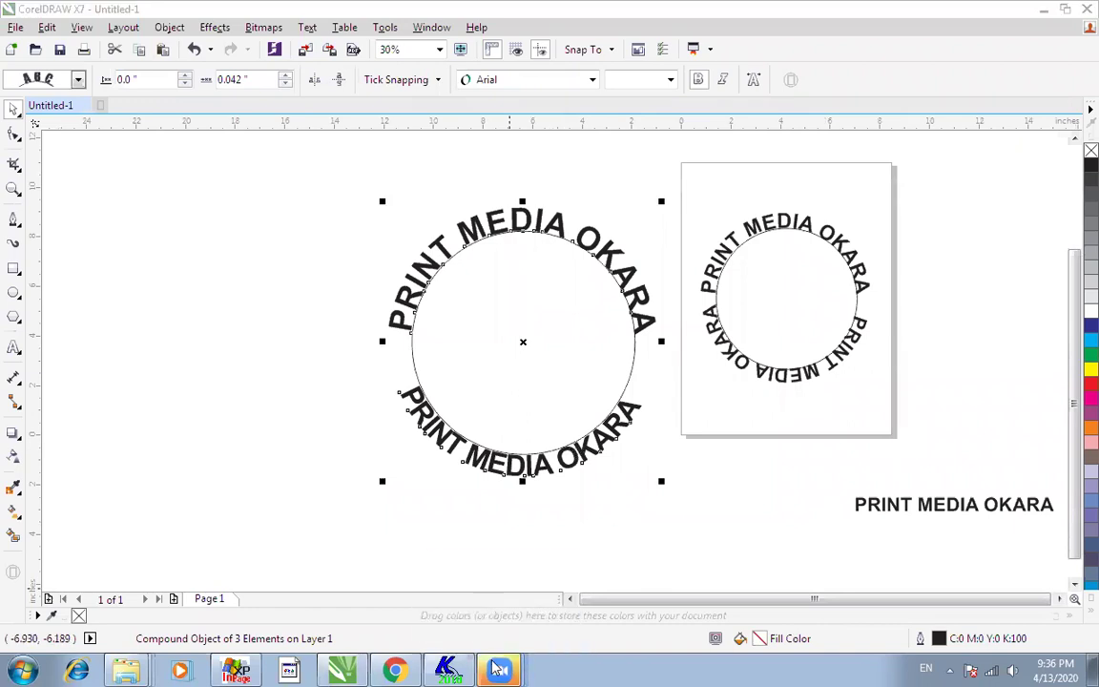
pyautogui.click(489, 573)
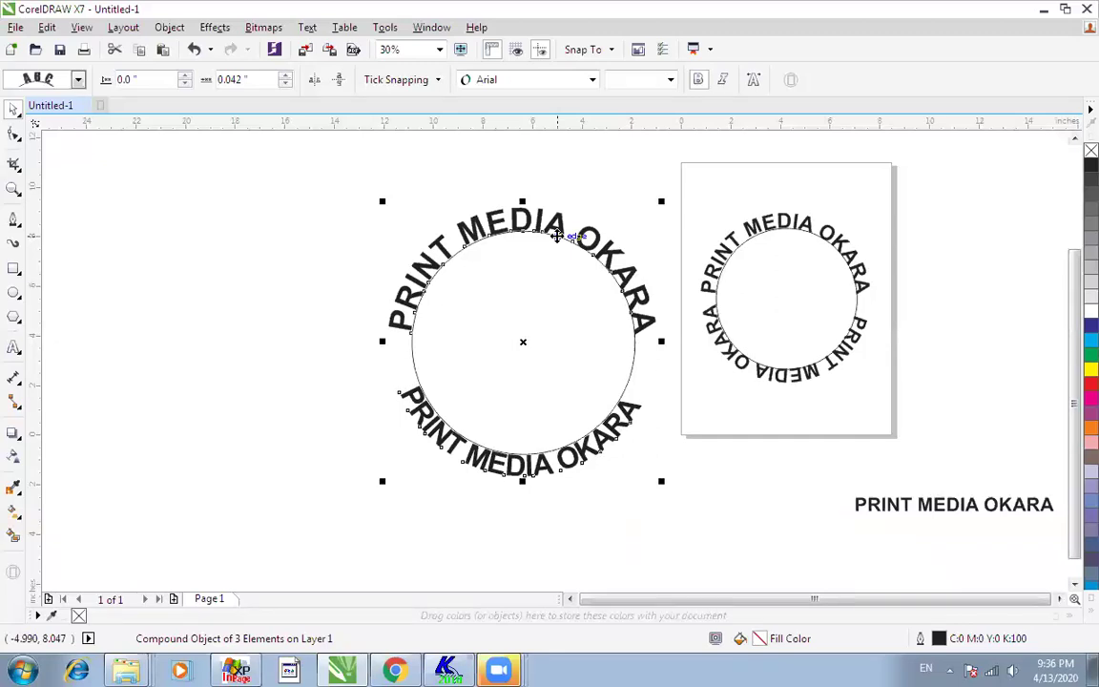
# - Draw a rectangle about 8.467 by 4.133 in, place it far to the left of the page and remove its outline
pyautogui.scroll(-2, 557, 235)
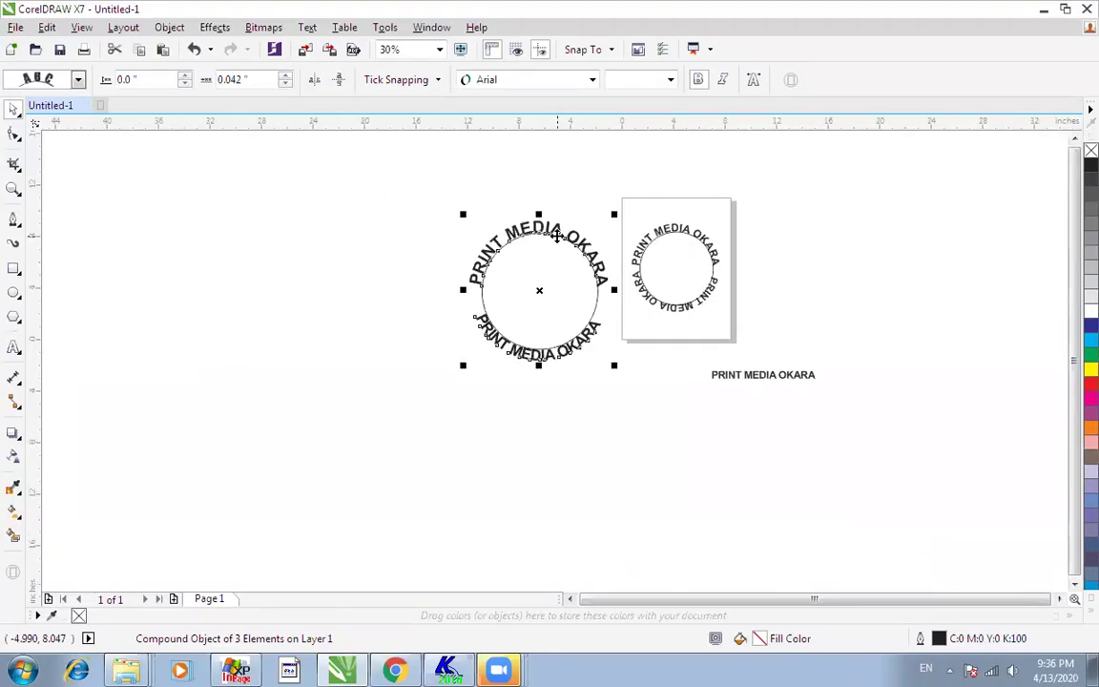
pyautogui.click(14, 270)
pyautogui.moveTo(254, 282); pyautogui.dragTo(141, 184)
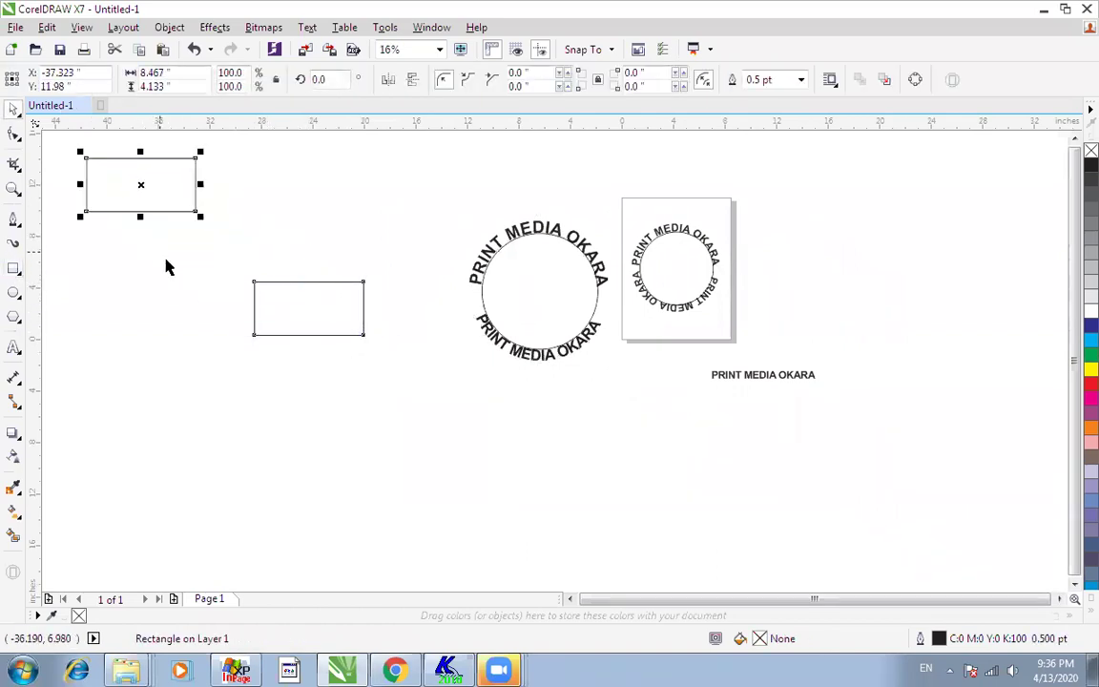
pyautogui.rightClick(1092, 151)
pyautogui.click(923, 277)
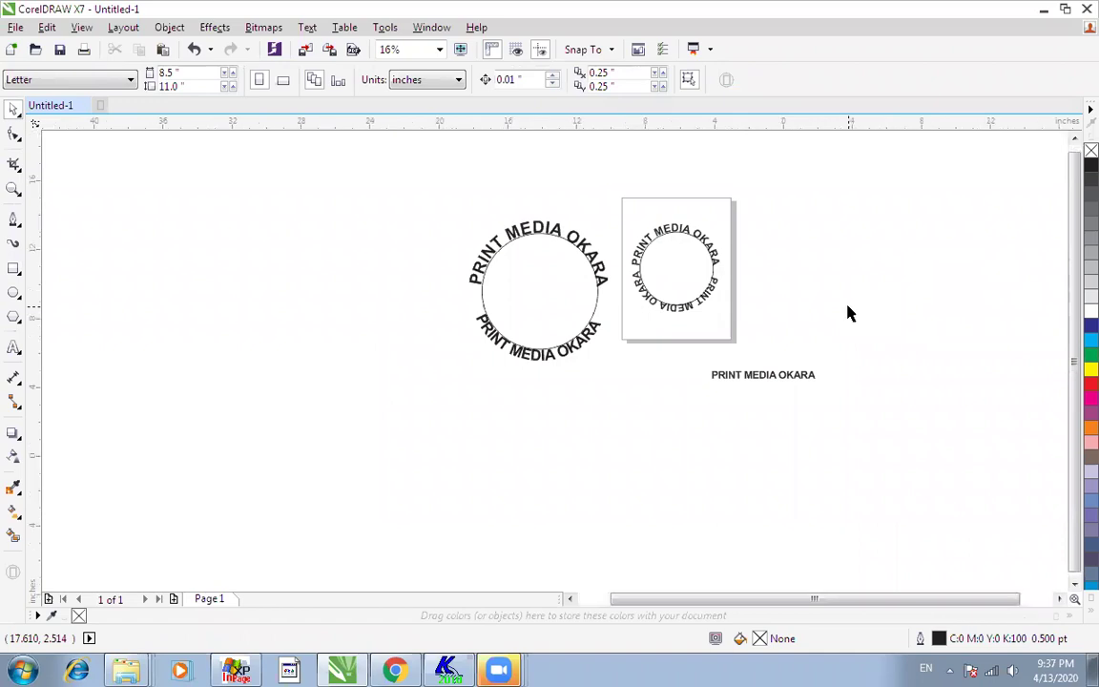
# - Delete the outline-free rectangle on the far left of the workspace
pyautogui.scroll(1, 849, 313)
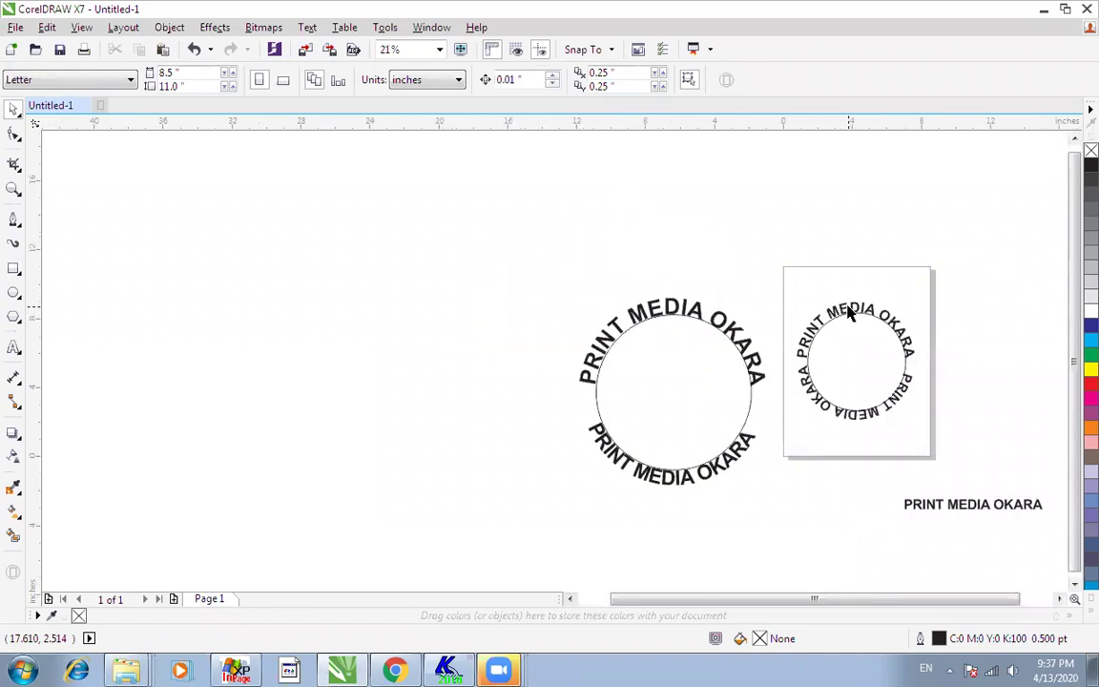
pyautogui.moveTo(237, 144); pyautogui.dragTo(370, 174)
pyautogui.moveTo(438, 147); pyautogui.dragTo(101, 366)
pyautogui.press('Delete')
pyautogui.scroll(-3, 134, 355)
pyautogui.press('F4')
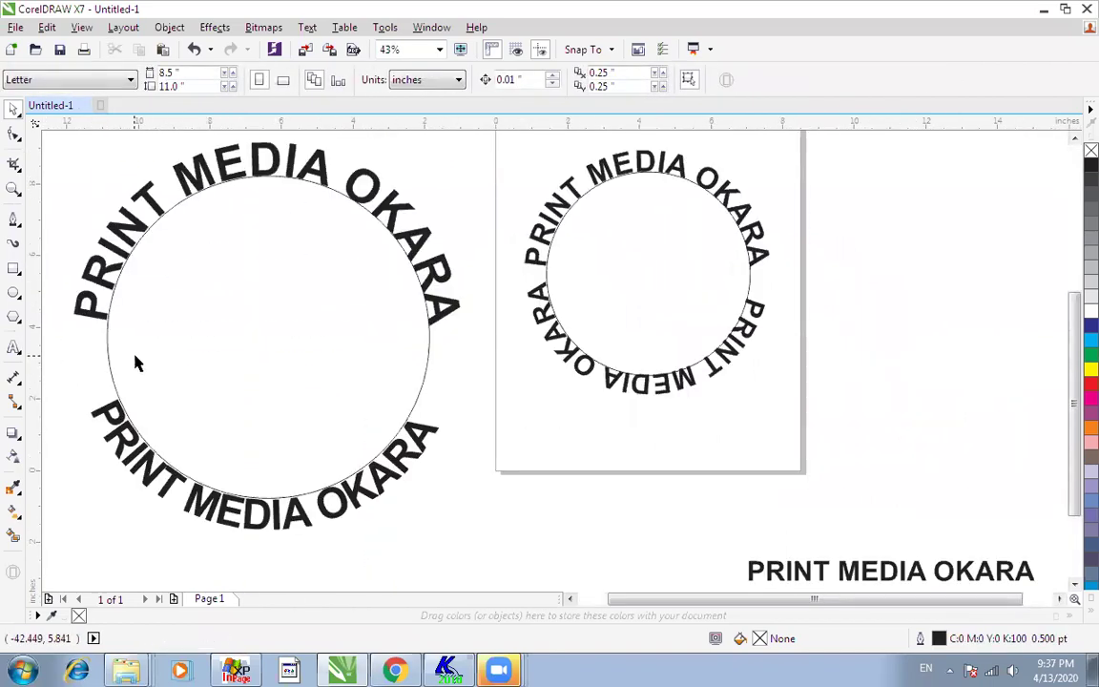
# - Delete the spare straight PRINT MEDIA OKARA text and the larger circle together with its fitted texts
pyautogui.click(775, 569)
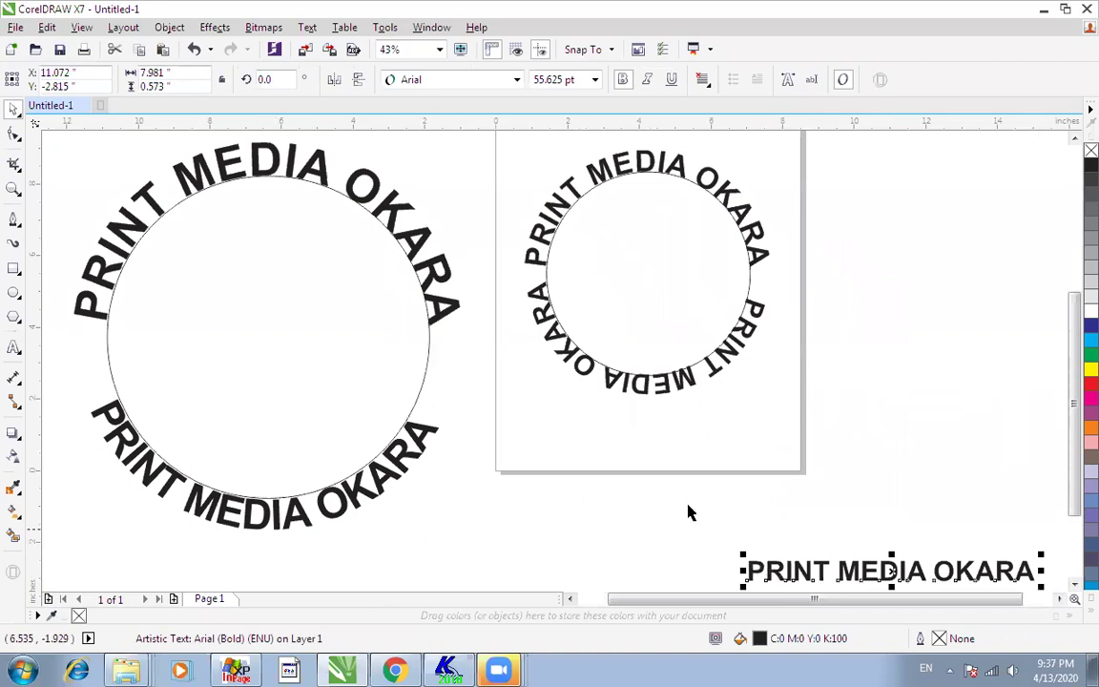
pyautogui.press('Delete')
pyautogui.click(434, 307)
pyautogui.press('Delete')
pyautogui.scroll(-2, 434, 307)
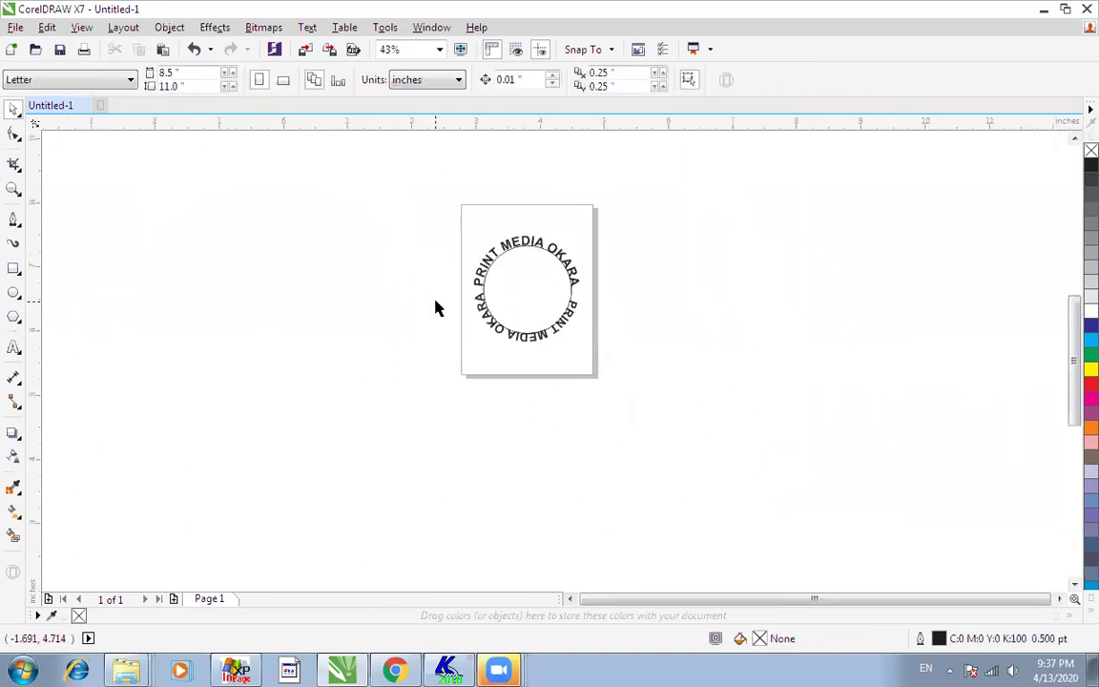
pyautogui.press('F4')
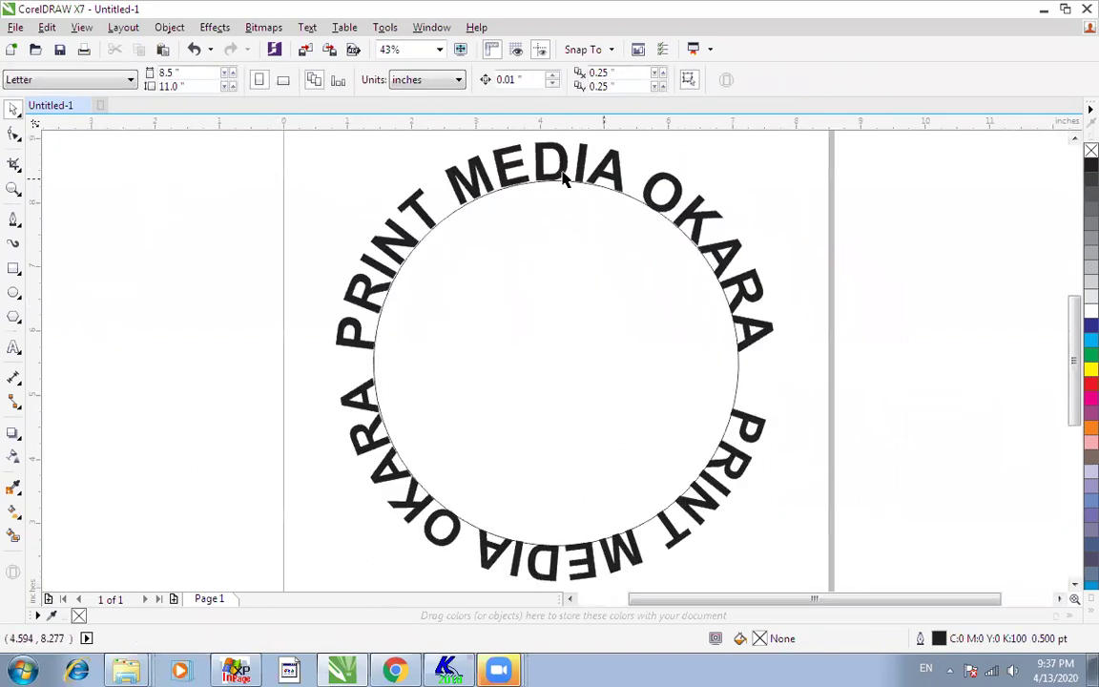
# - Draw a rectangle about 5.278 by 2.5 in far to the left of the page, and delete it
pyautogui.scroll(-3, 728, 255)
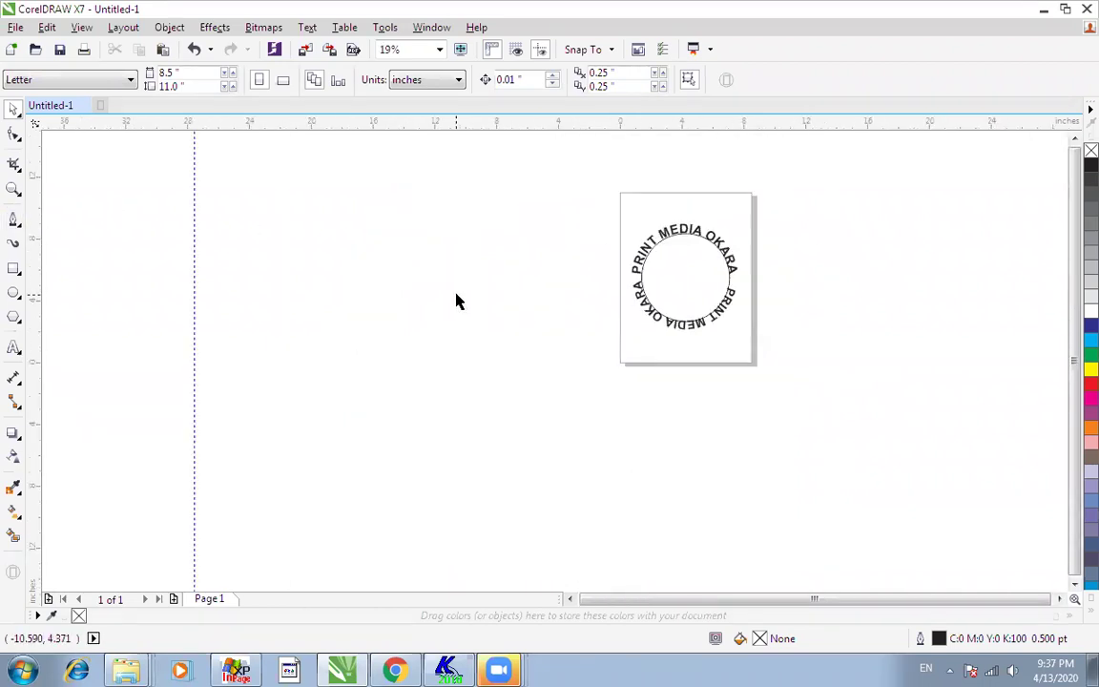
pyautogui.click(14, 268)
pyautogui.moveTo(67, 170)
pyautogui.mouseDown()
pyautogui.moveTo(125, 203)
pyautogui.moveTo(164, 198)
pyautogui.moveTo(148, 209)
pyautogui.mouseUp()
pyautogui.press('space')
pyautogui.scroll(1, 147, 208)
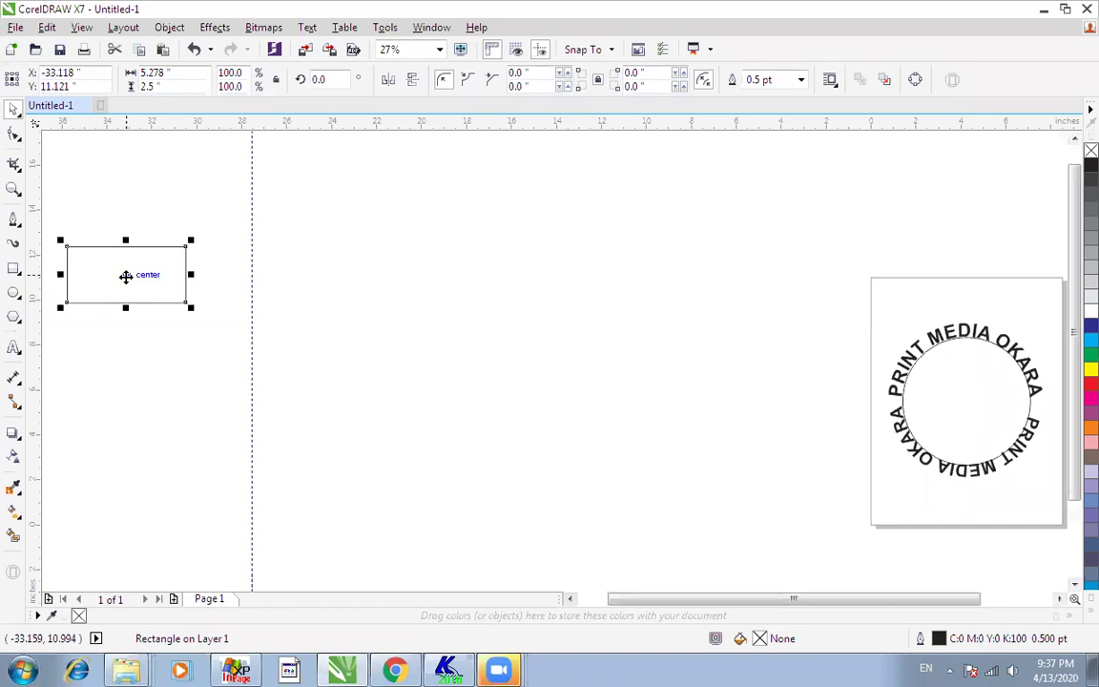
pyautogui.click(920, 338)
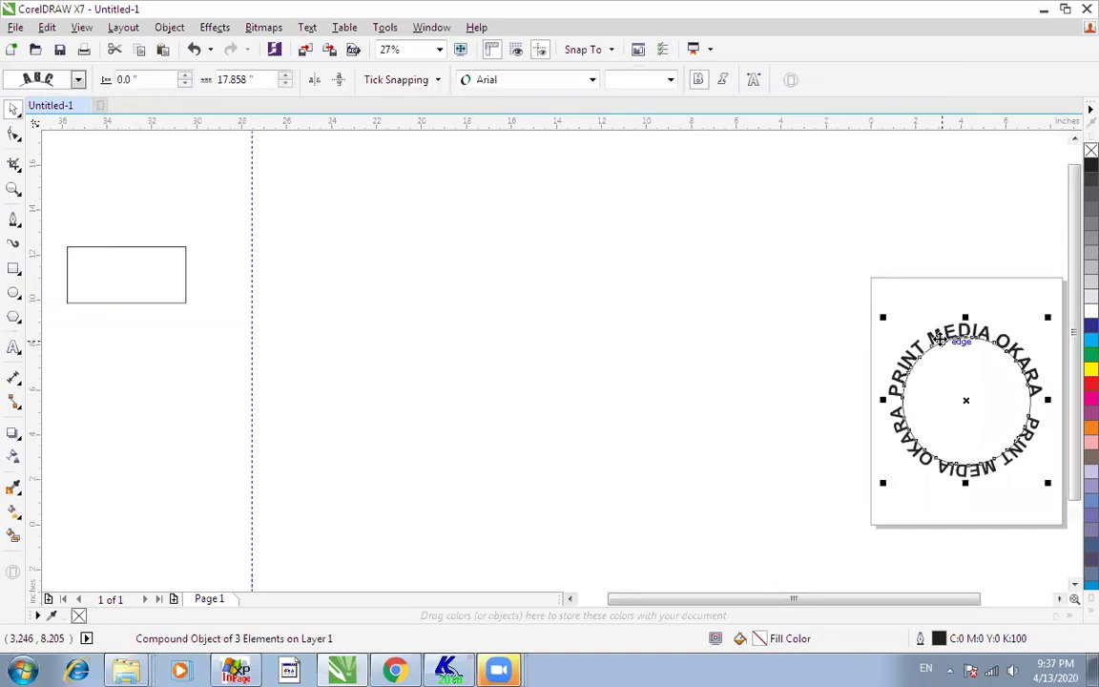
pyautogui.click(177, 247)
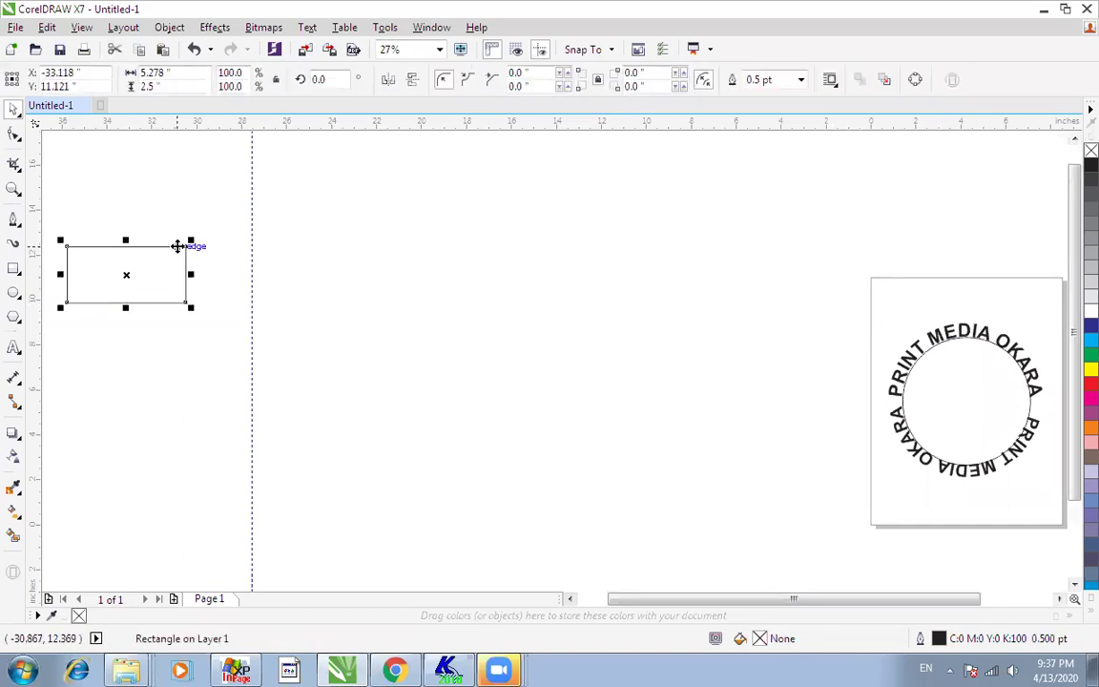
pyautogui.press('Delete')
pyautogui.press('F4')
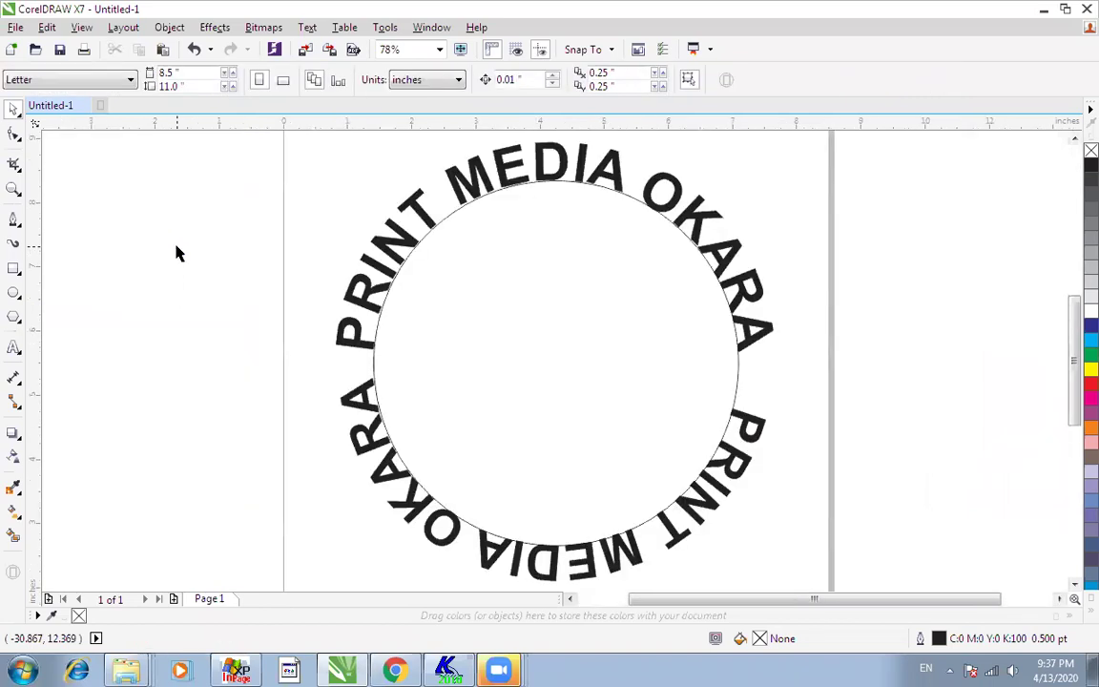
# - Undo the last edit to the rectangle far left of the page
pyautogui.hotkey('ctrl', 'z')
pyautogui.click(176, 246)
pyautogui.scroll(-1, 176, 246)
pyautogui.scroll(1, 176, 246)
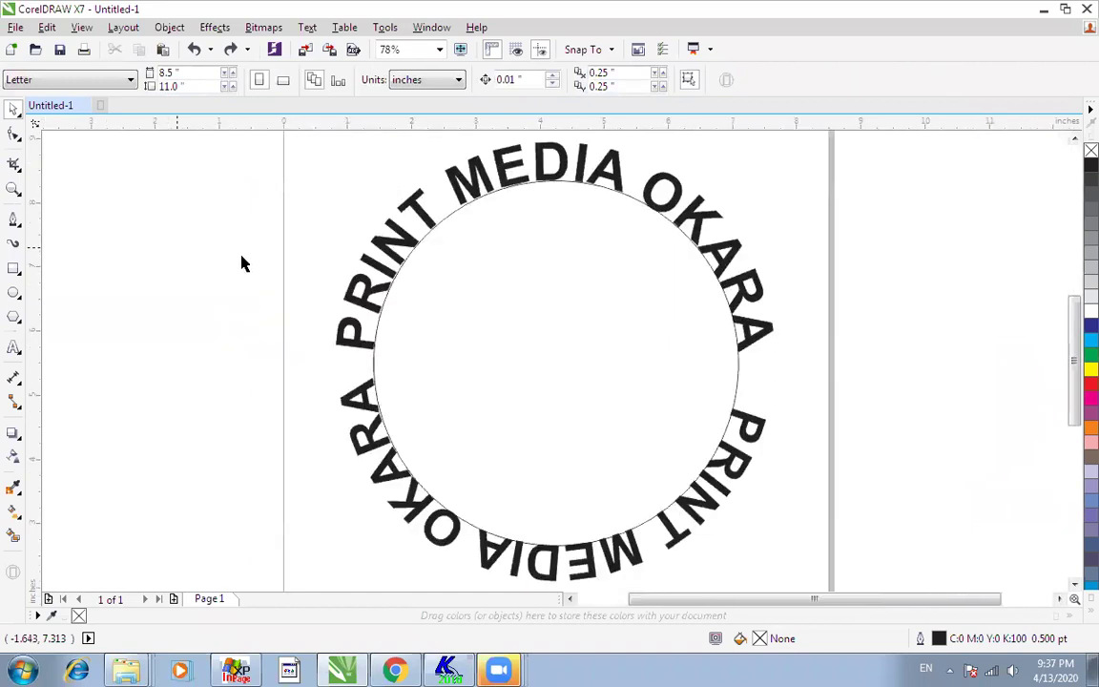
pyautogui.scroll(-3, 241, 264)
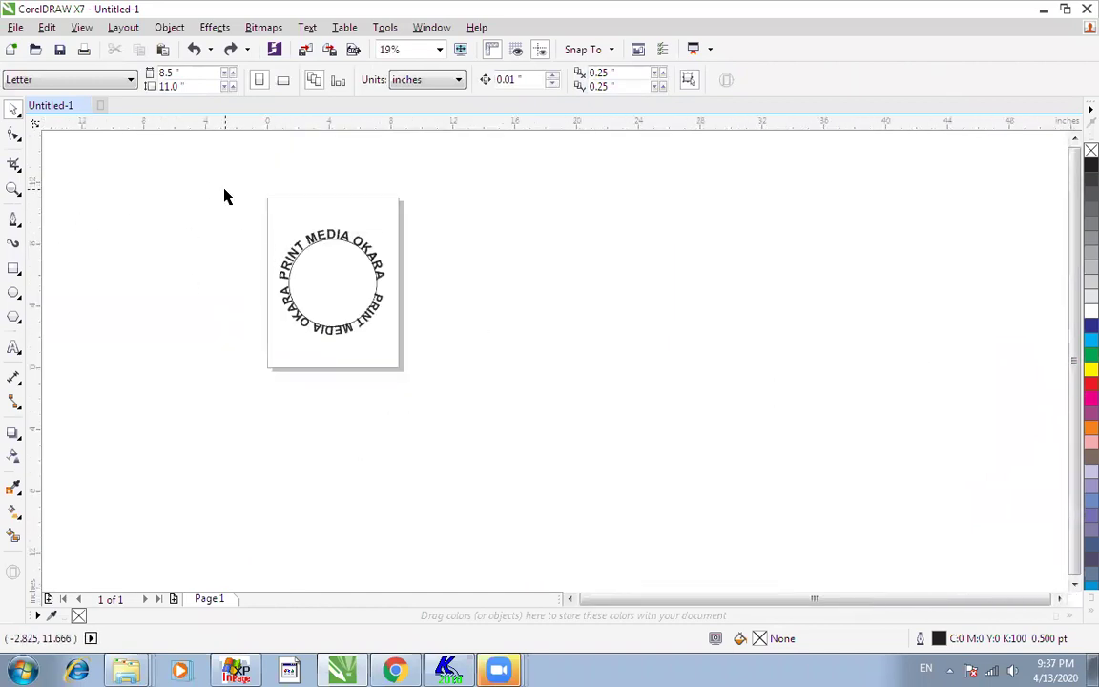
# - Draw a small rectangle about 0.87 by 0.509 in to the left of the page, level with the circle text's top
pyautogui.press('F4')
pyautogui.click(14, 268)
pyautogui.moveTo(57, 149); pyautogui.dragTo(112, 181)
pyautogui.hscroll(-3, 112, 182)
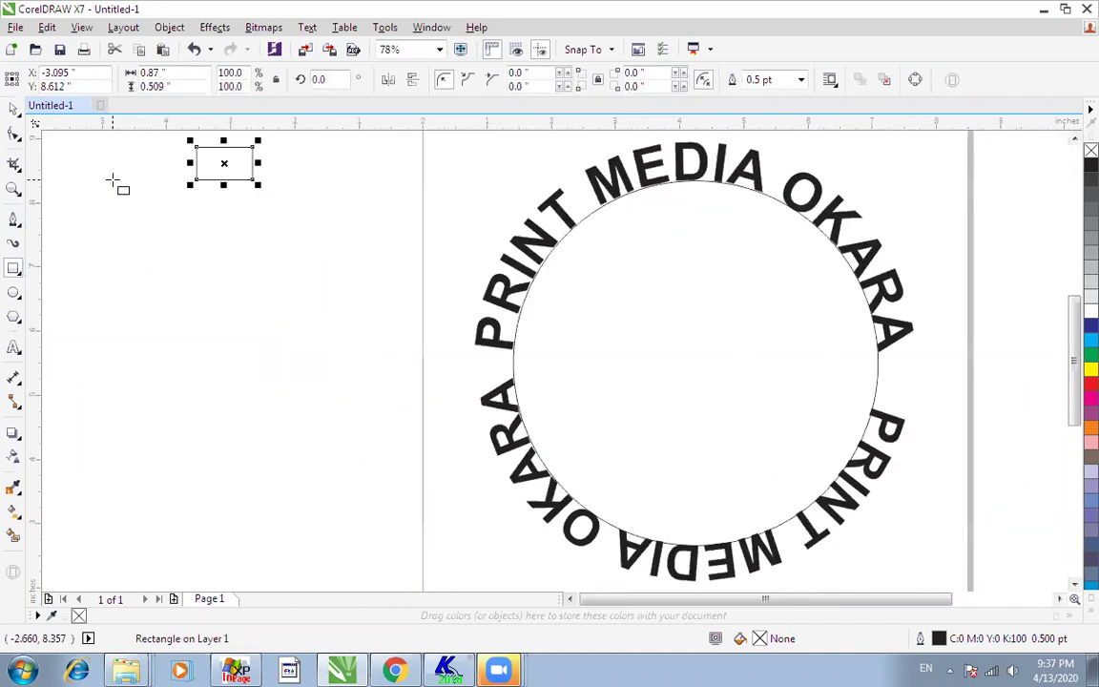
pyautogui.press('space')
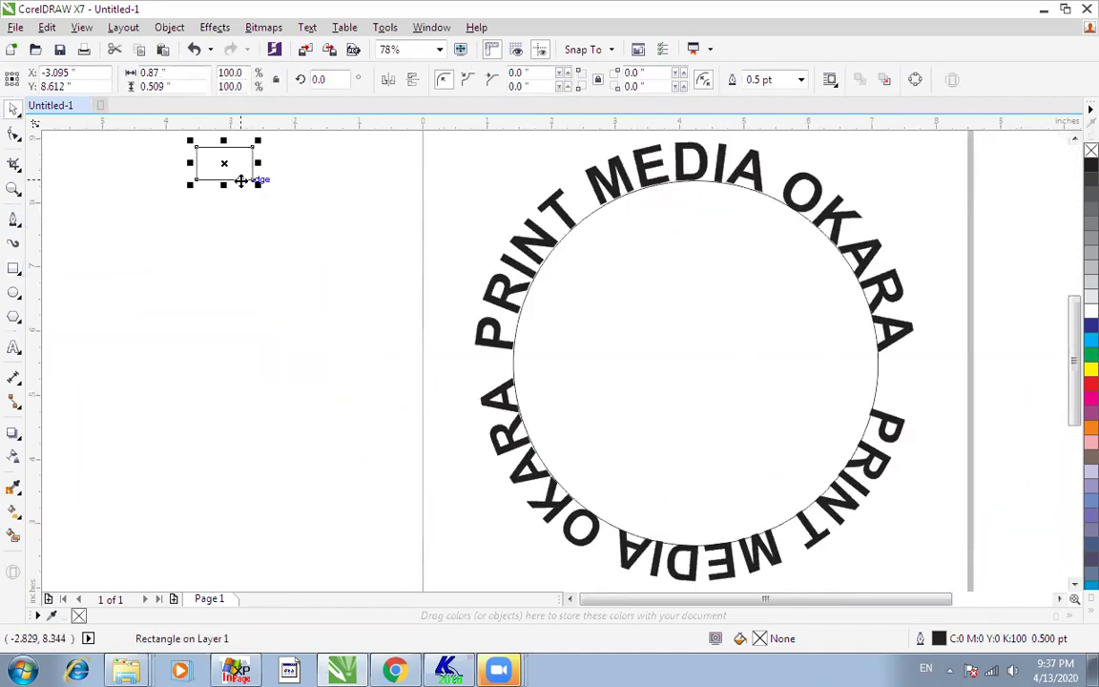
# - Move the small rectangle further left to about X -5.345 in, Y 8.705 in and remove its outline
pyautogui.moveTo(223, 164); pyautogui.dragTo(79, 156)
pyautogui.hscroll(-2, 78, 156)
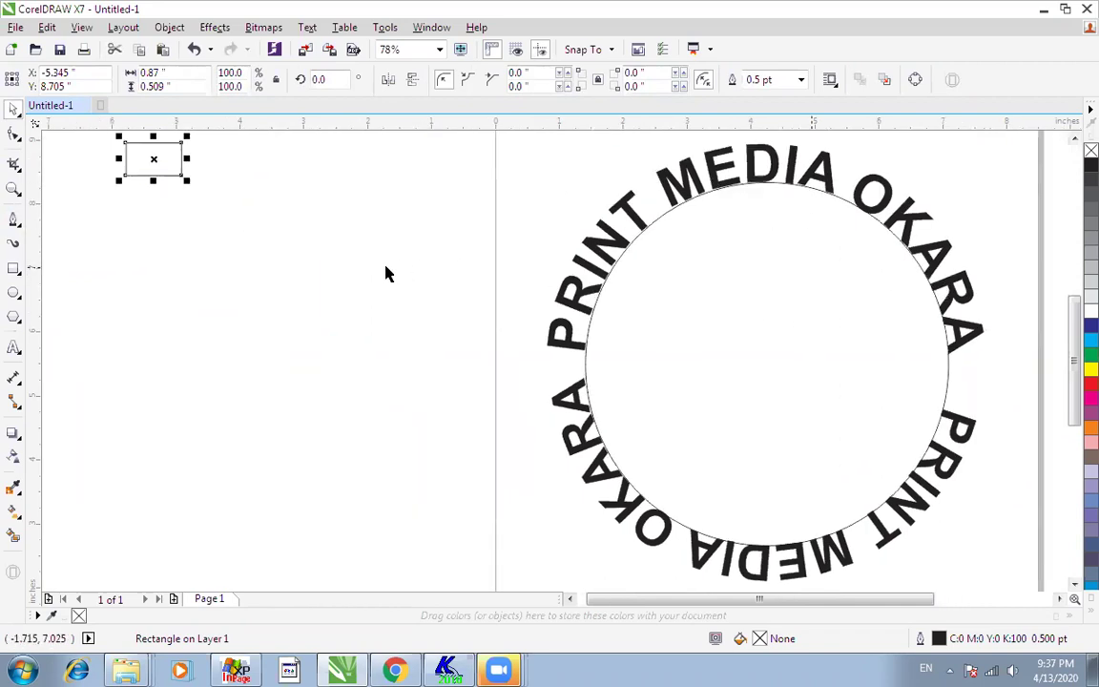
pyautogui.rightClick(1090, 150)
pyautogui.click(282, 291)
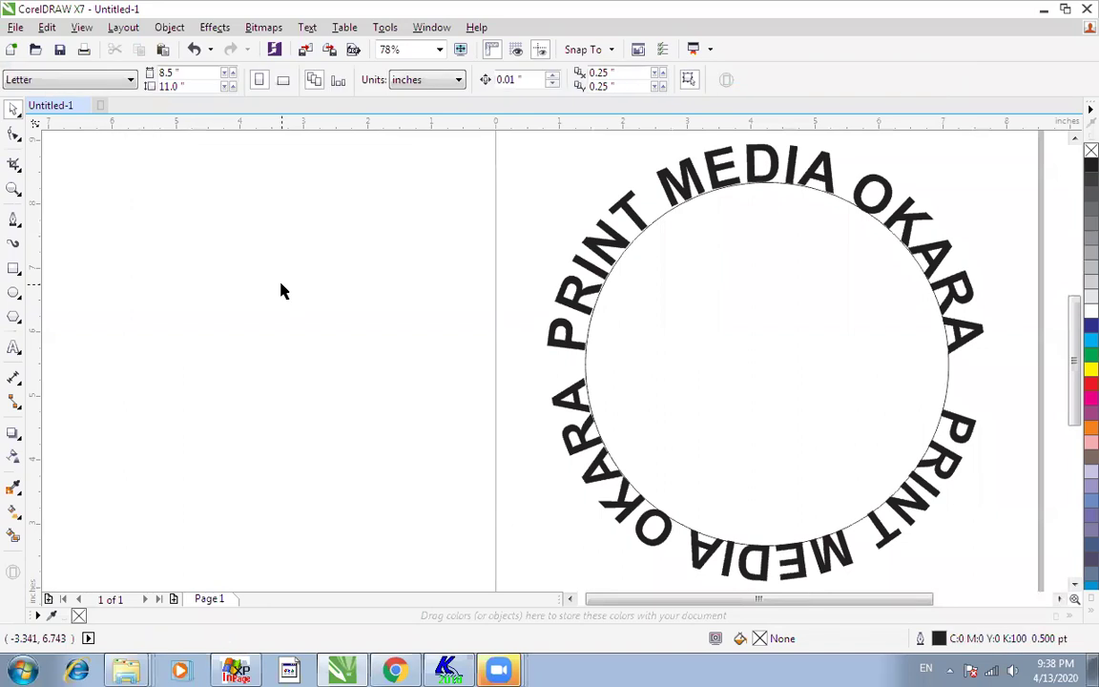
pyautogui.click(684, 218)
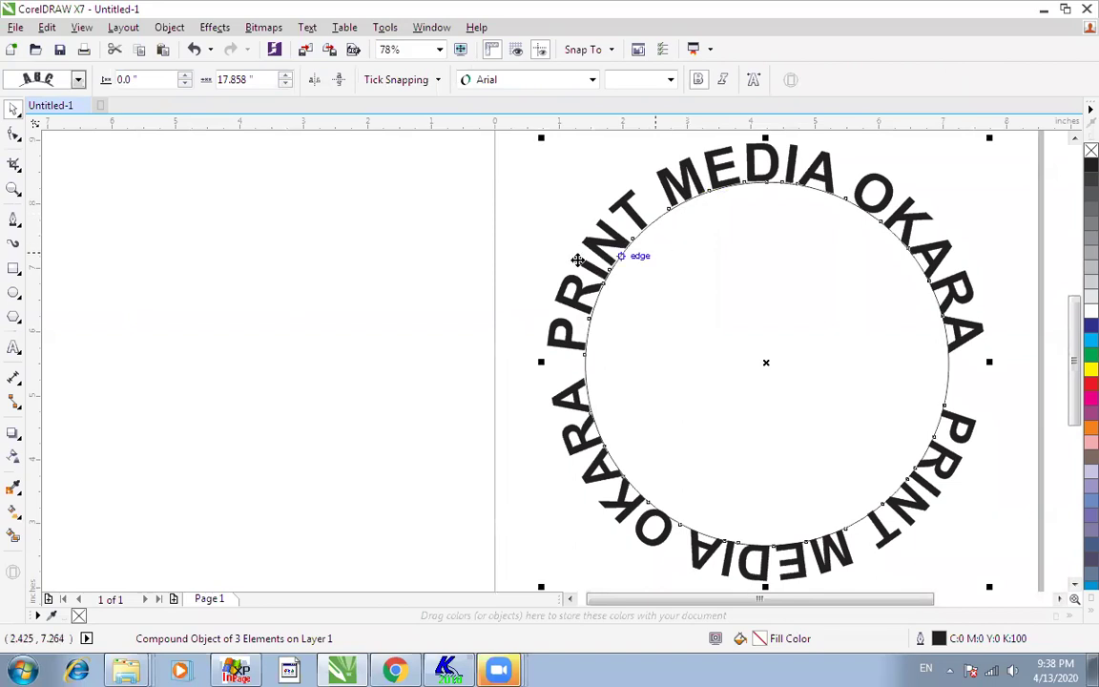
pyautogui.moveTo(486, 155); pyautogui.dragTo(452, 530)
pyautogui.moveTo(443, 194); pyautogui.dragTo(629, 222)
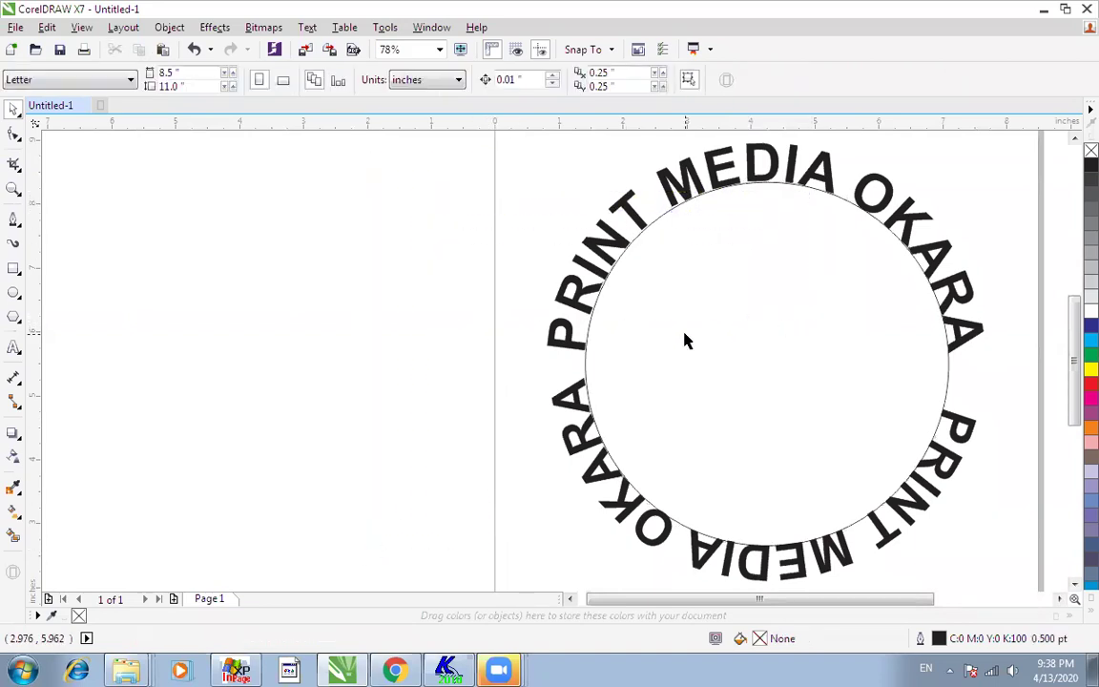
pyautogui.scroll(-2, 685, 340)
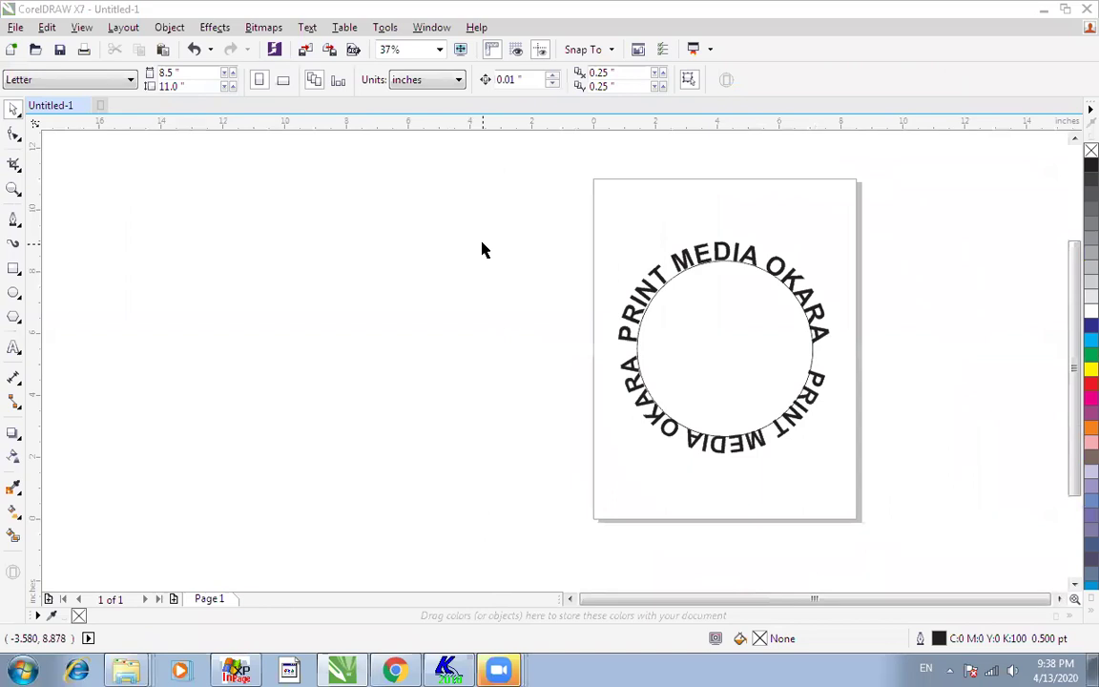
pyautogui.scroll(2, 511, 271)
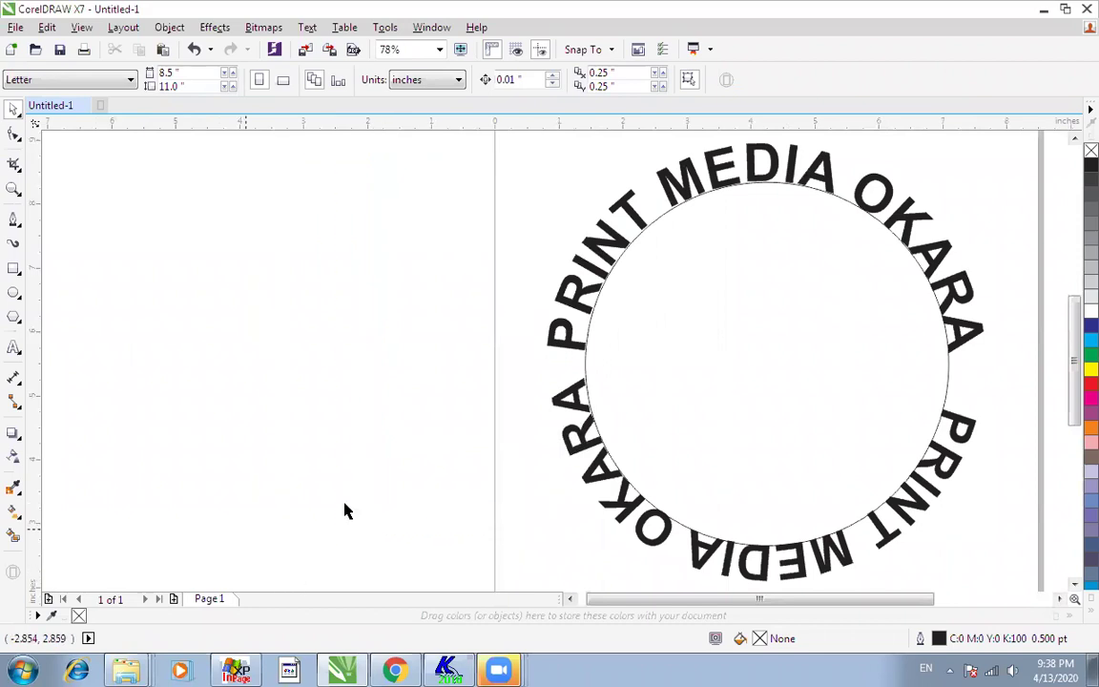
pyautogui.scroll(-2, 897, 582)
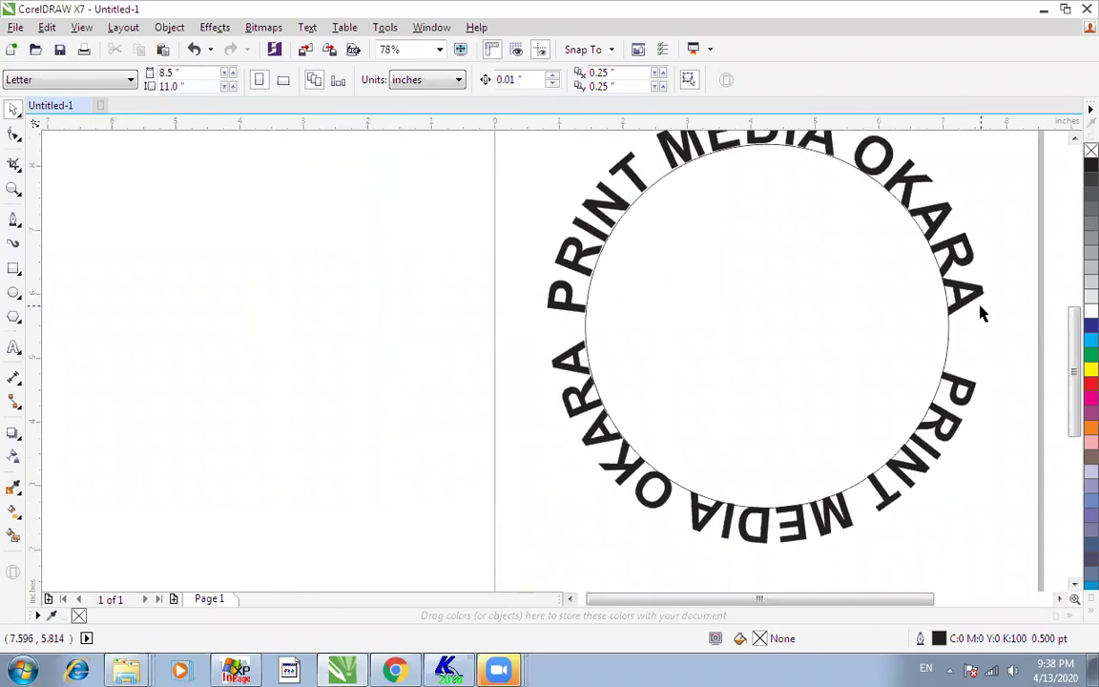
# - Switch to Wireframe view and move the small rectangle beside the page further left to about X -6.305 in, Y 8.675 in
pyautogui.scroll(-2, 983, 313)
pyautogui.scroll(2, 885, 282)
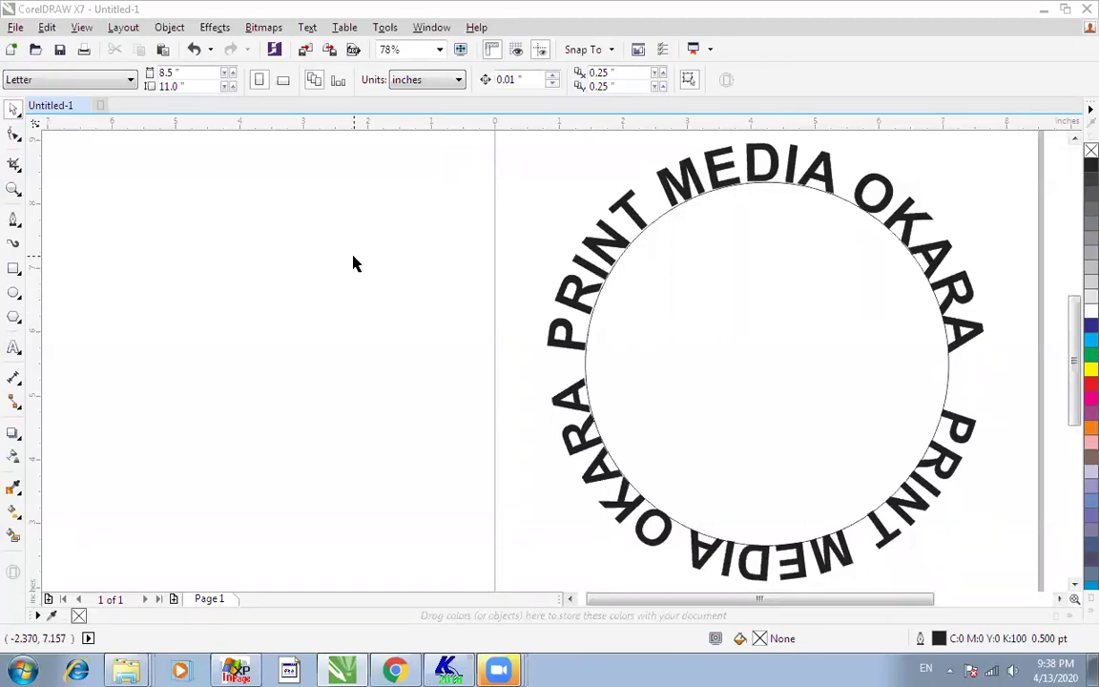
pyautogui.click(78, 28)
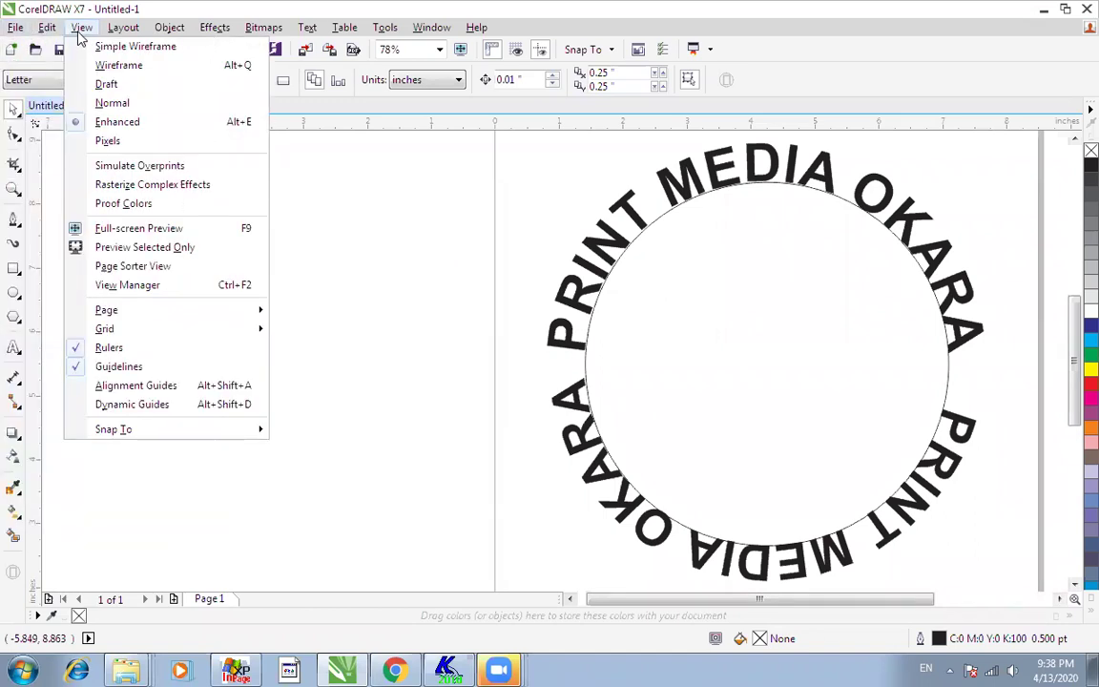
pyautogui.click(115, 64)
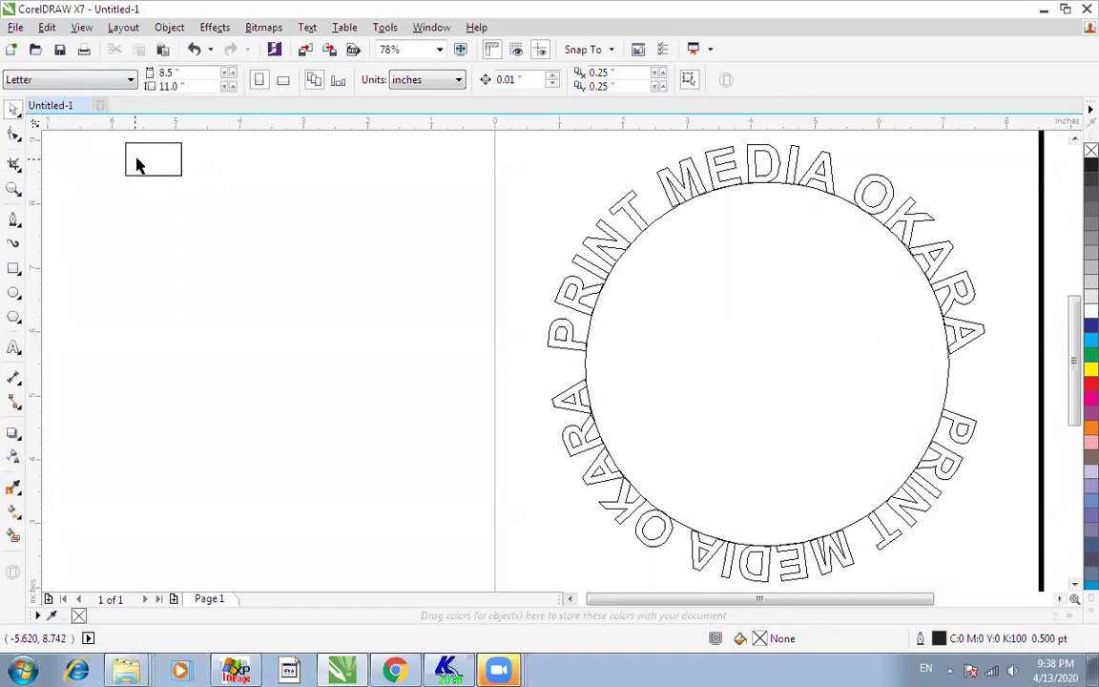
pyautogui.click(148, 173)
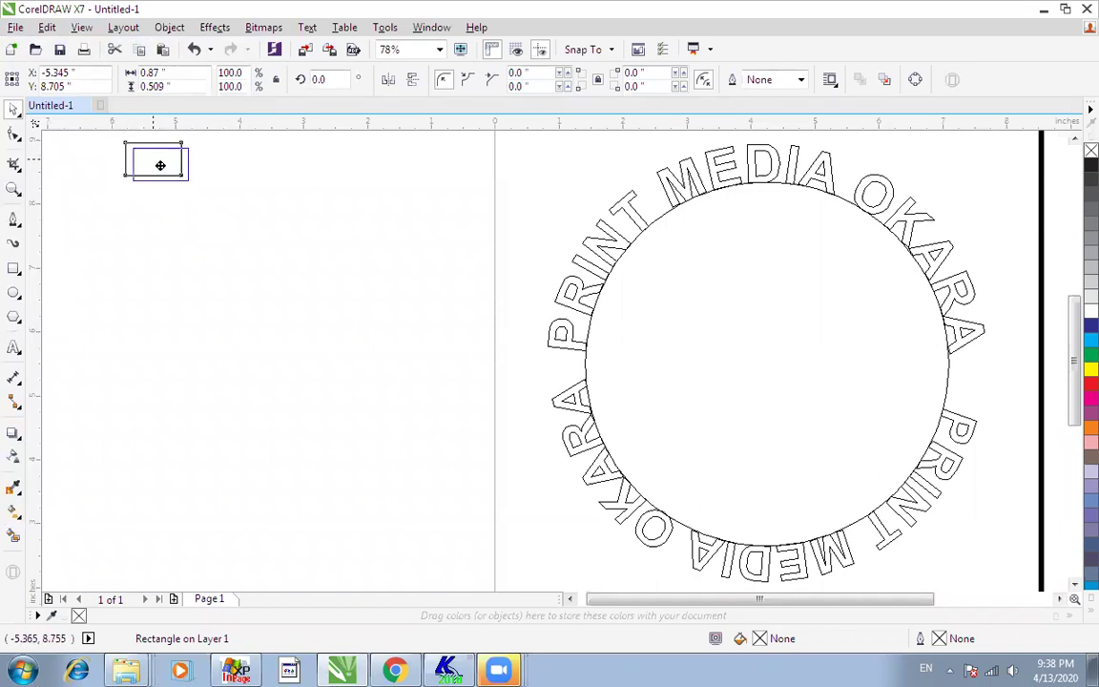
pyautogui.moveTo(162, 164); pyautogui.dragTo(99, 162)
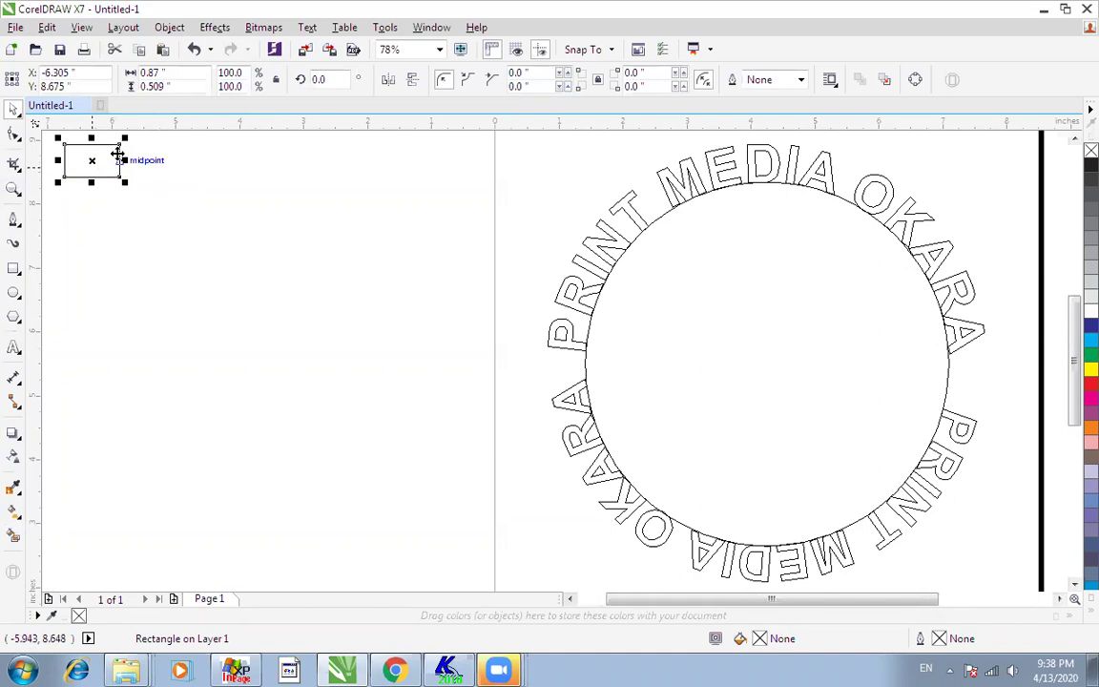
# - Delete the small outline-free rectangle to the left of the page
pyautogui.click(81, 27)
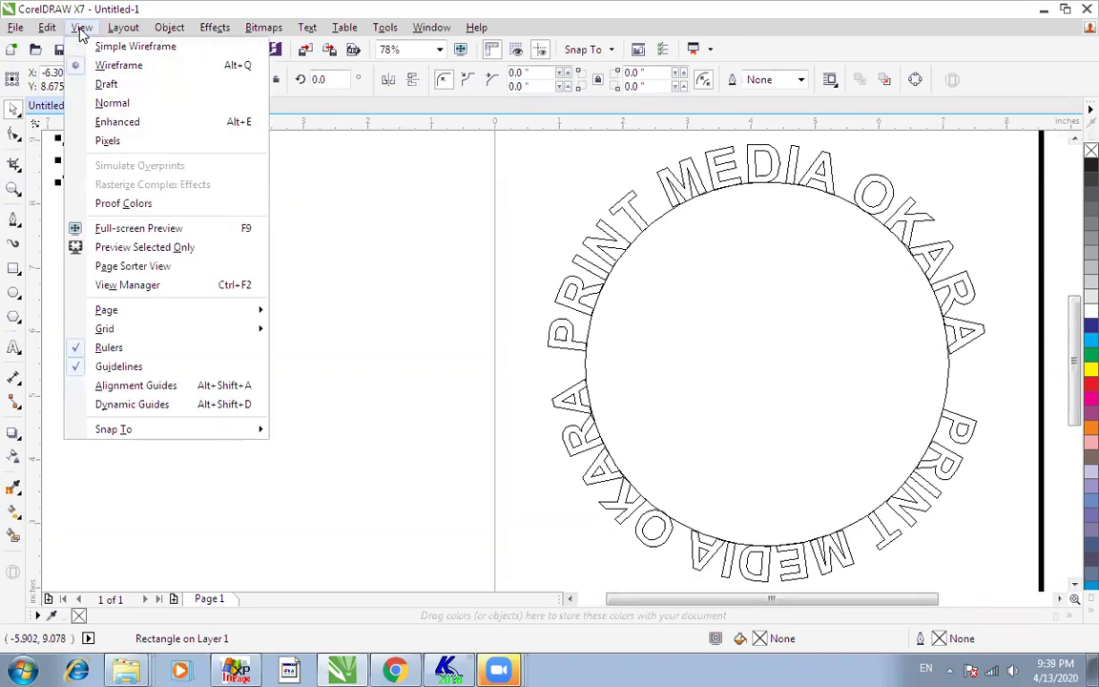
pyautogui.click(306, 215)
pyautogui.click(306, 214)
pyautogui.click(91, 176)
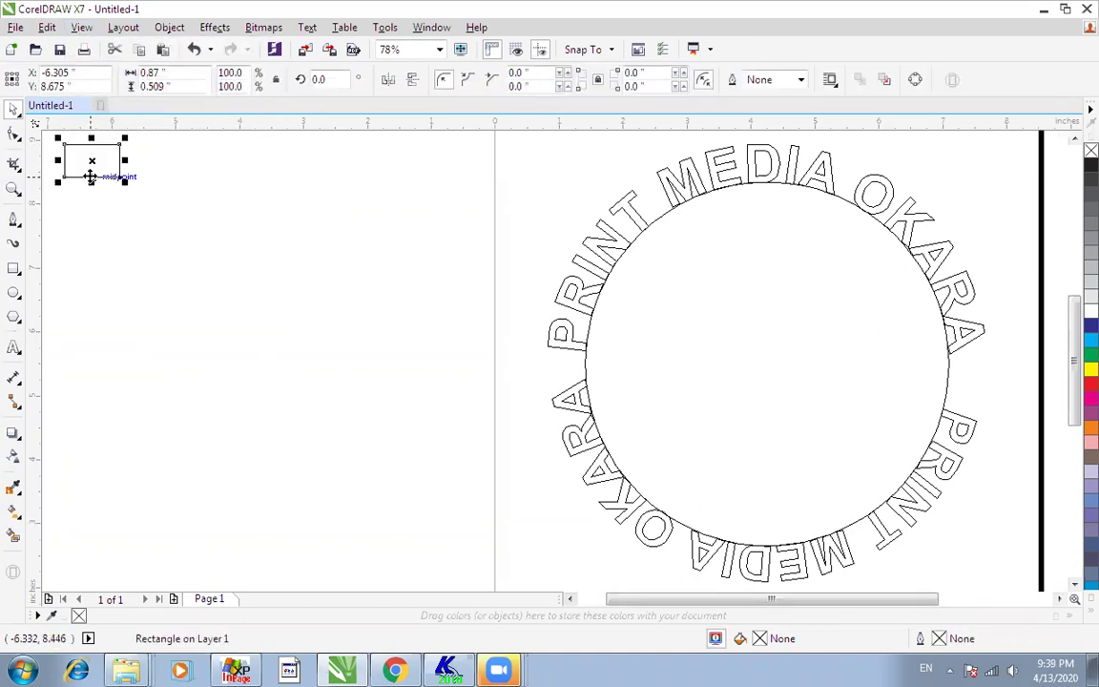
pyautogui.press('Delete')
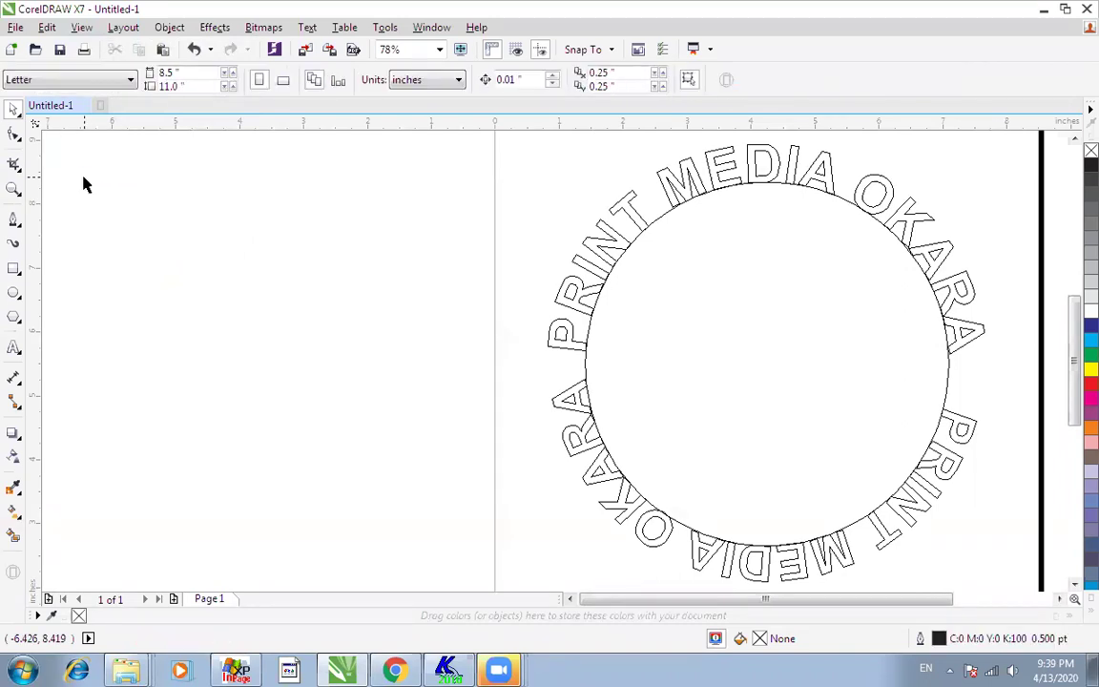
pyautogui.hscroll(2, 83, 183)
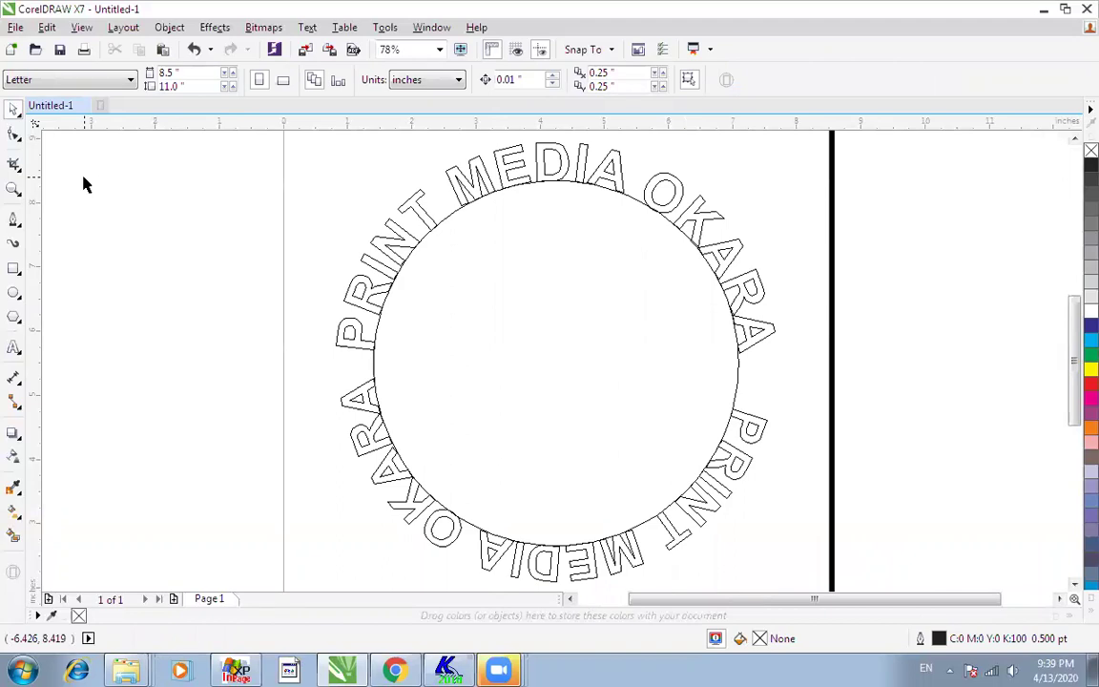
# - Return to Enhanced view and fill the circle and its surrounding text with cyan
pyautogui.click(81, 30)
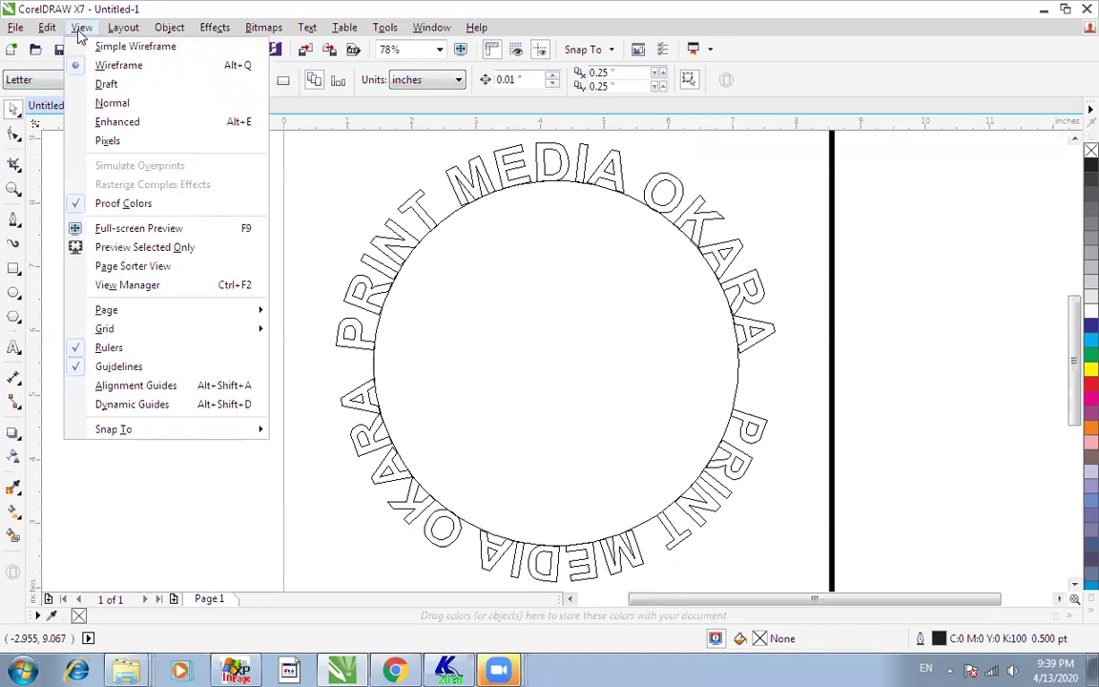
pyautogui.click(117, 122)
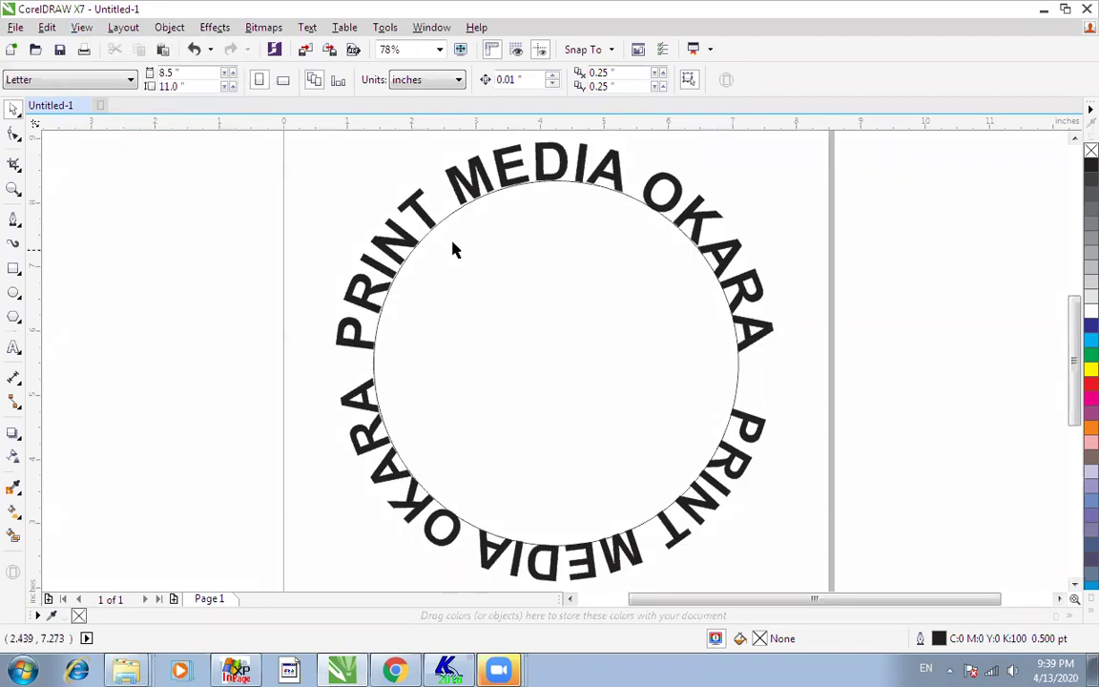
pyautogui.click(405, 212)
pyautogui.scroll(-2, 405, 205)
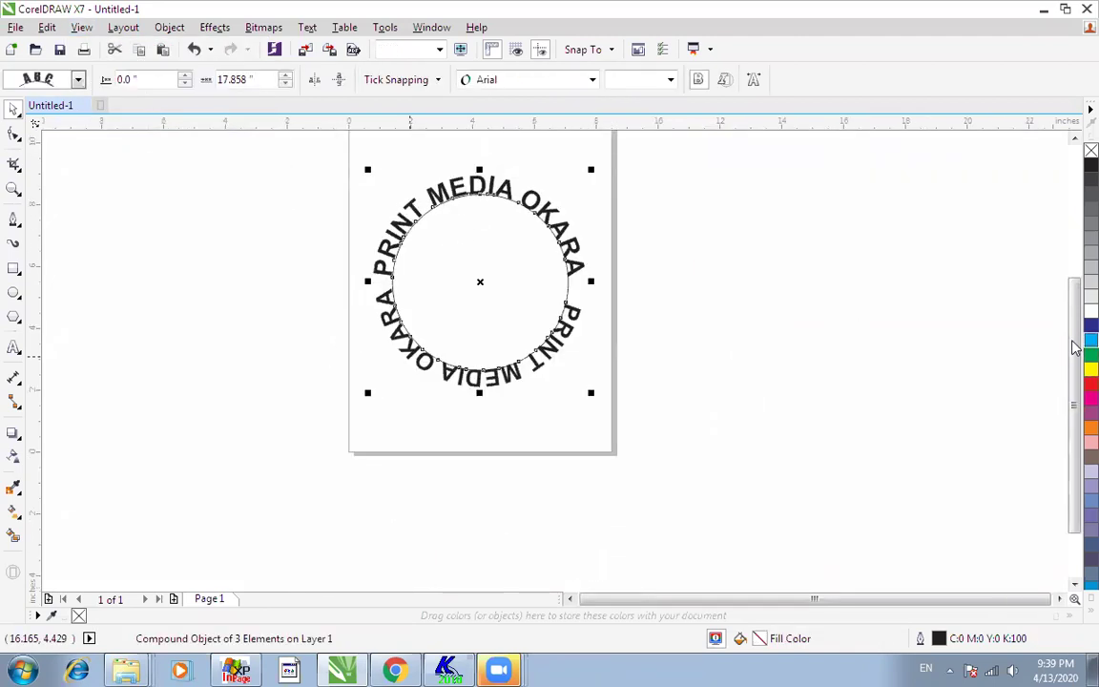
pyautogui.click(1091, 339)
pyautogui.hotkey('shift', 'F2')
pyautogui.click(806, 251)
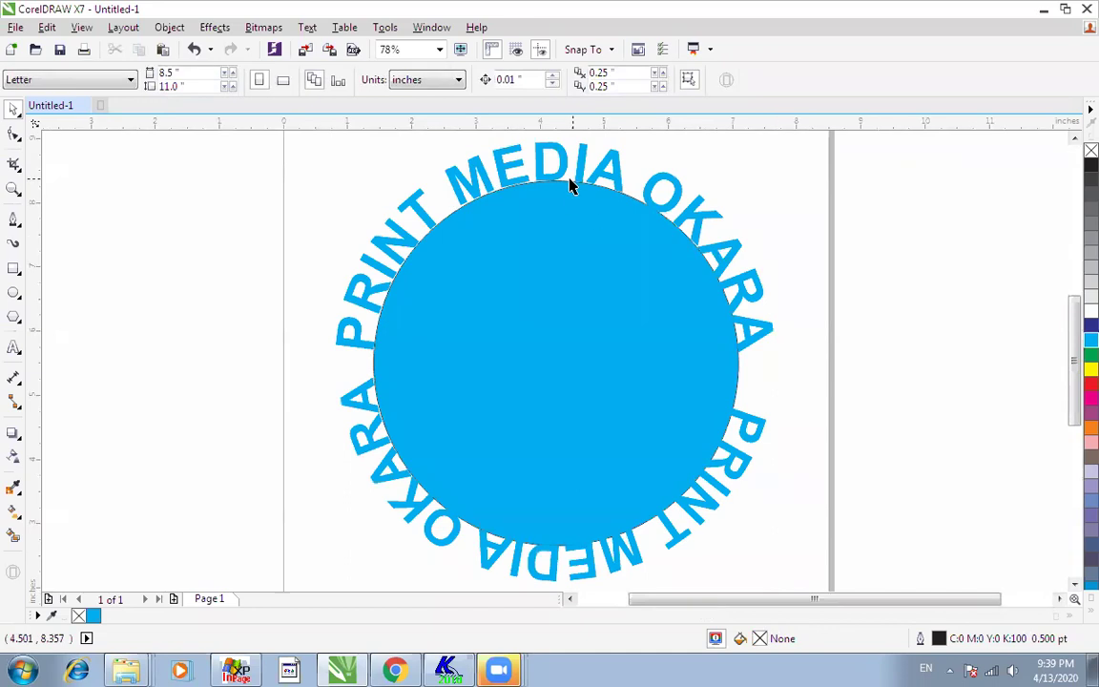
# - Examine the filled circle design in Wireframe view for hidden objects, and restore Enhanced view
pyautogui.scroll(-2, 565, 181)
pyautogui.click(554, 182)
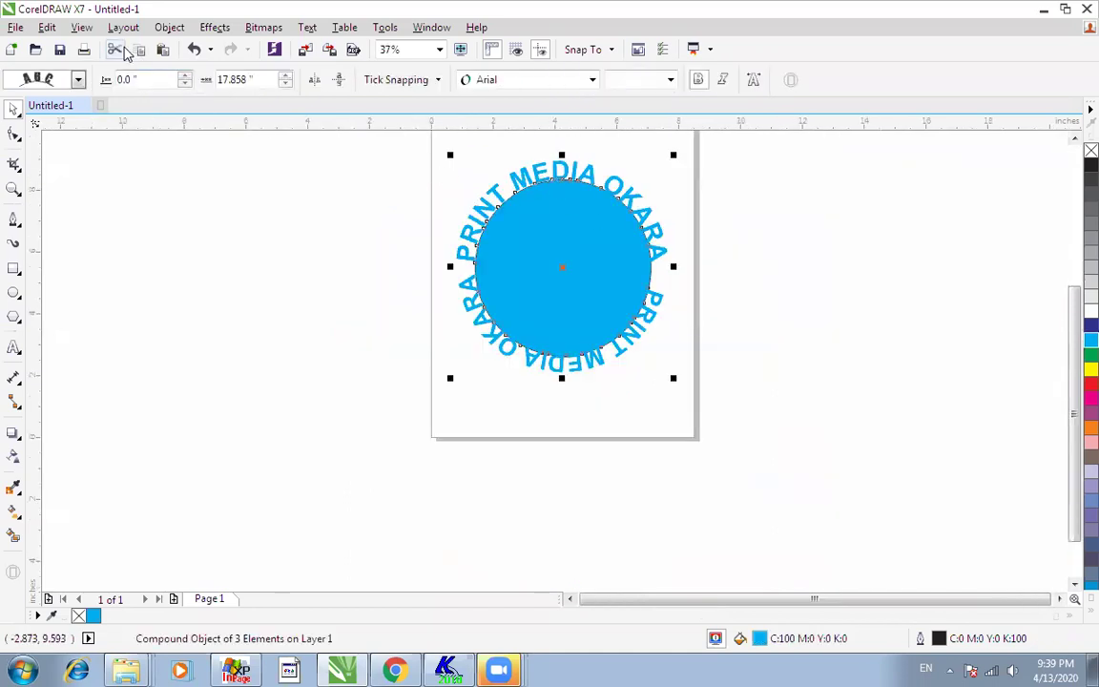
pyautogui.click(82, 28)
pyautogui.click(119, 66)
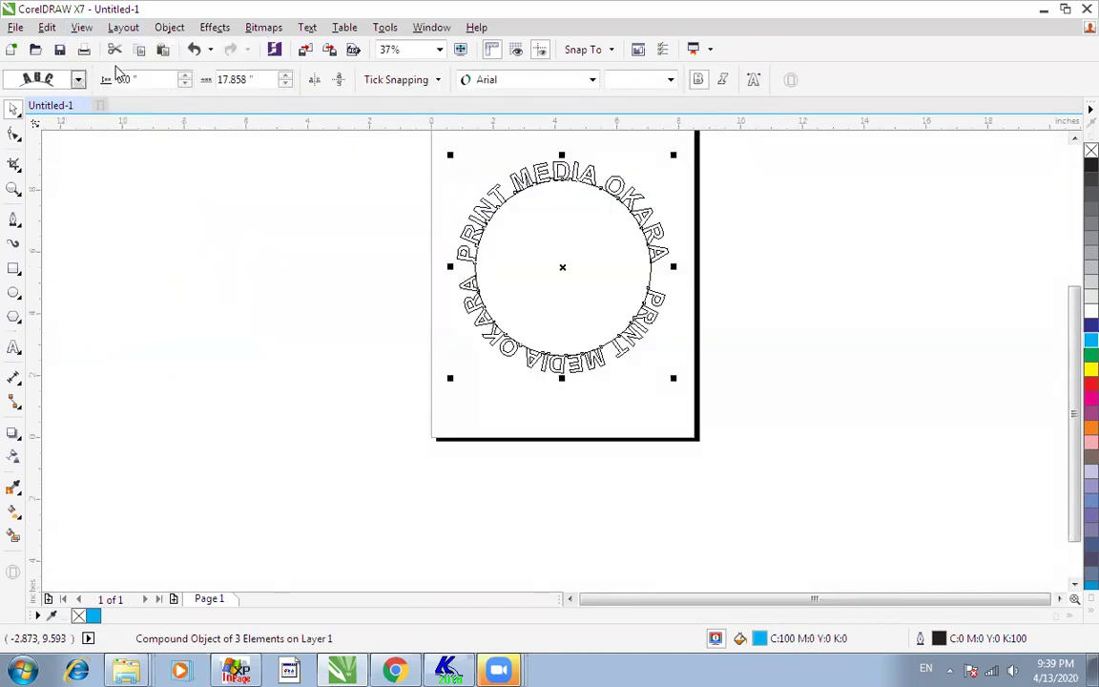
pyautogui.press('F3')
pyautogui.press('F4')
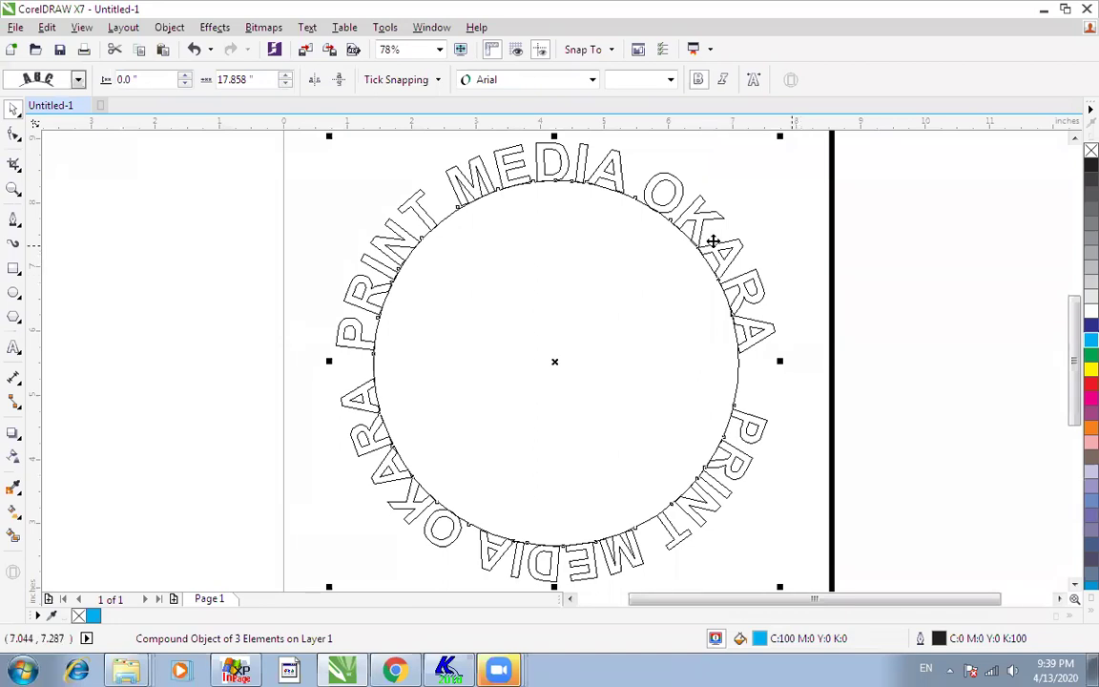
pyautogui.click(82, 30)
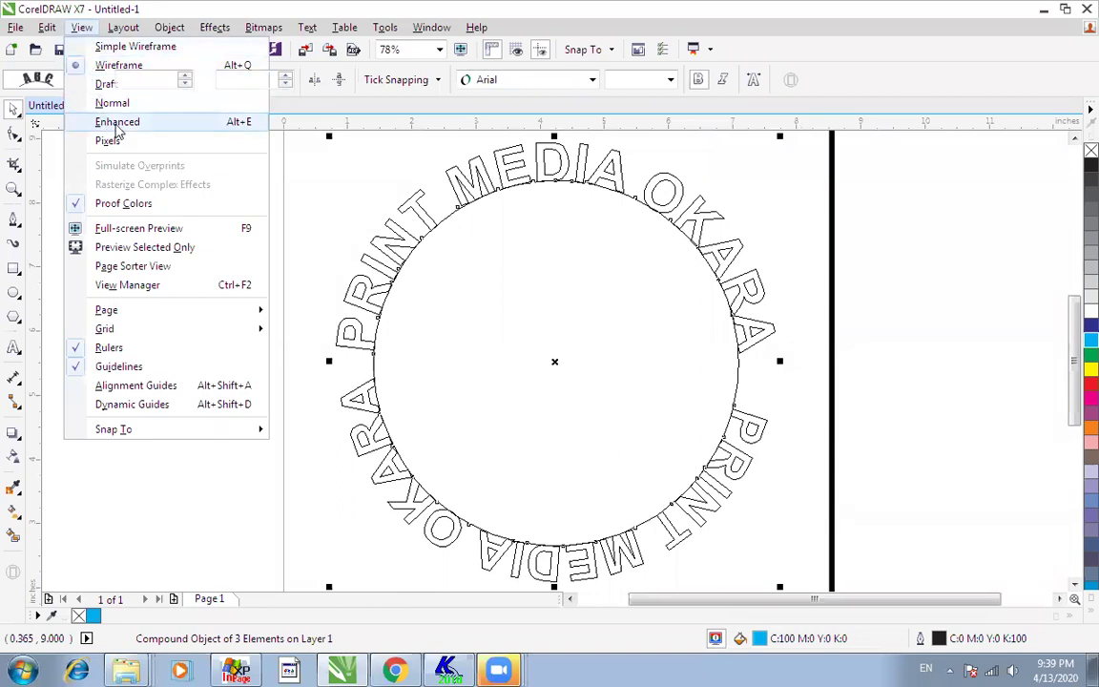
pyautogui.click(114, 121)
pyautogui.click(175, 183)
pyautogui.scroll(-2, 175, 184)
pyautogui.scroll(2, 175, 184)
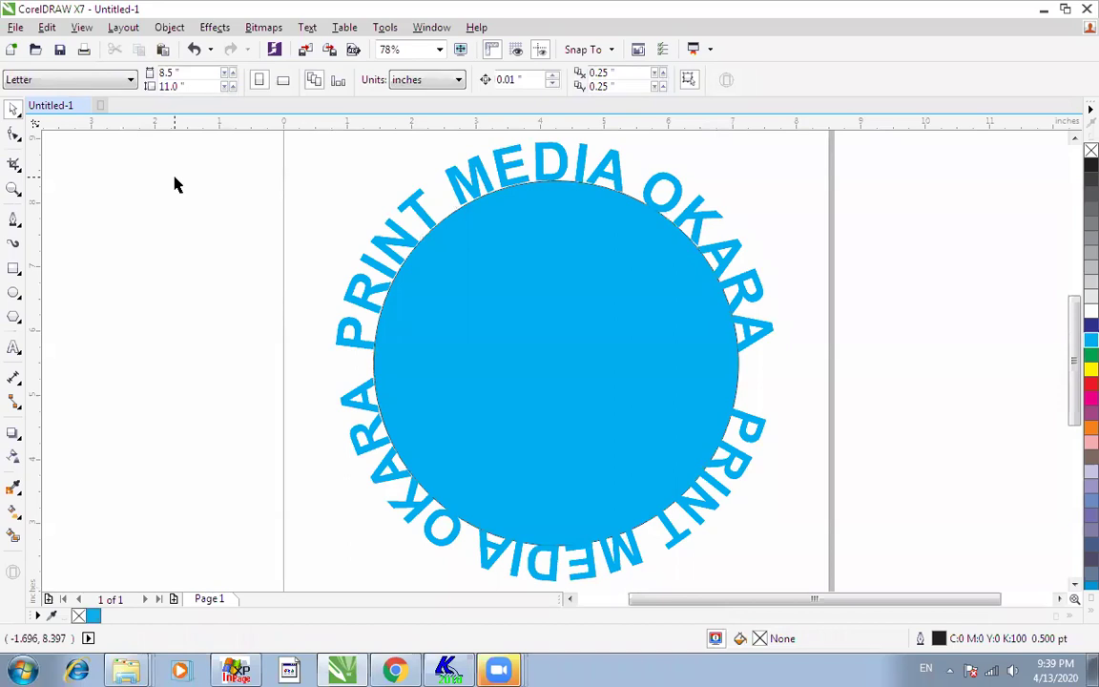
pyautogui.scroll(-2, 360, 275)
pyautogui.moveTo(298, 191); pyautogui.dragTo(669, 446)
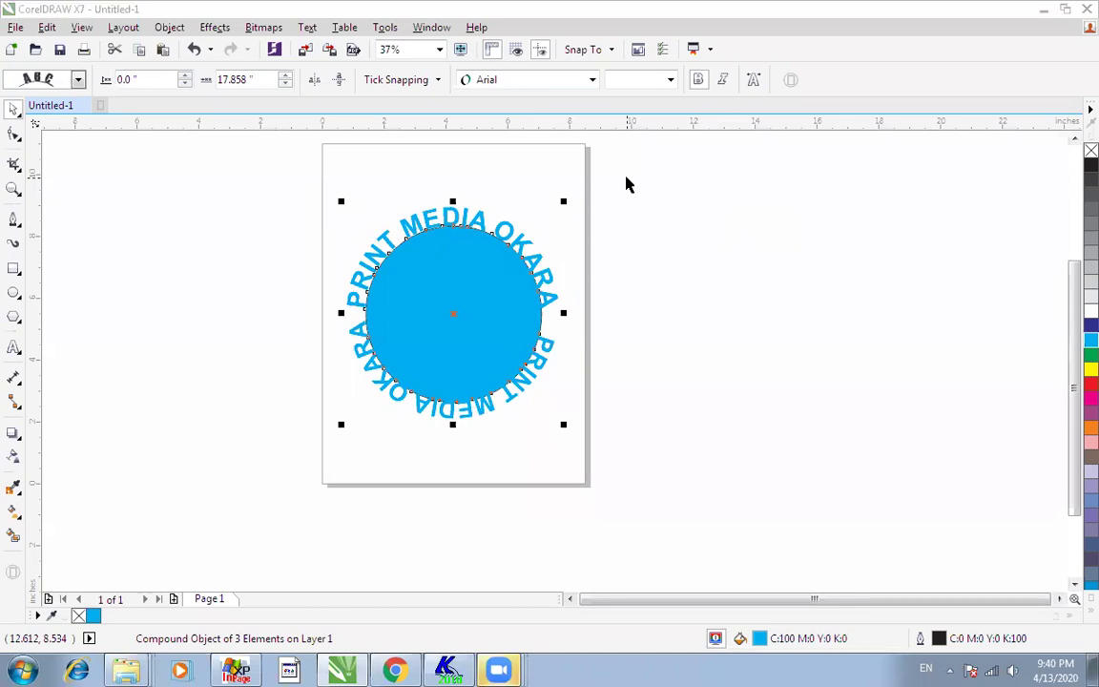
pyautogui.click(725, 301)
pyautogui.press('F4')
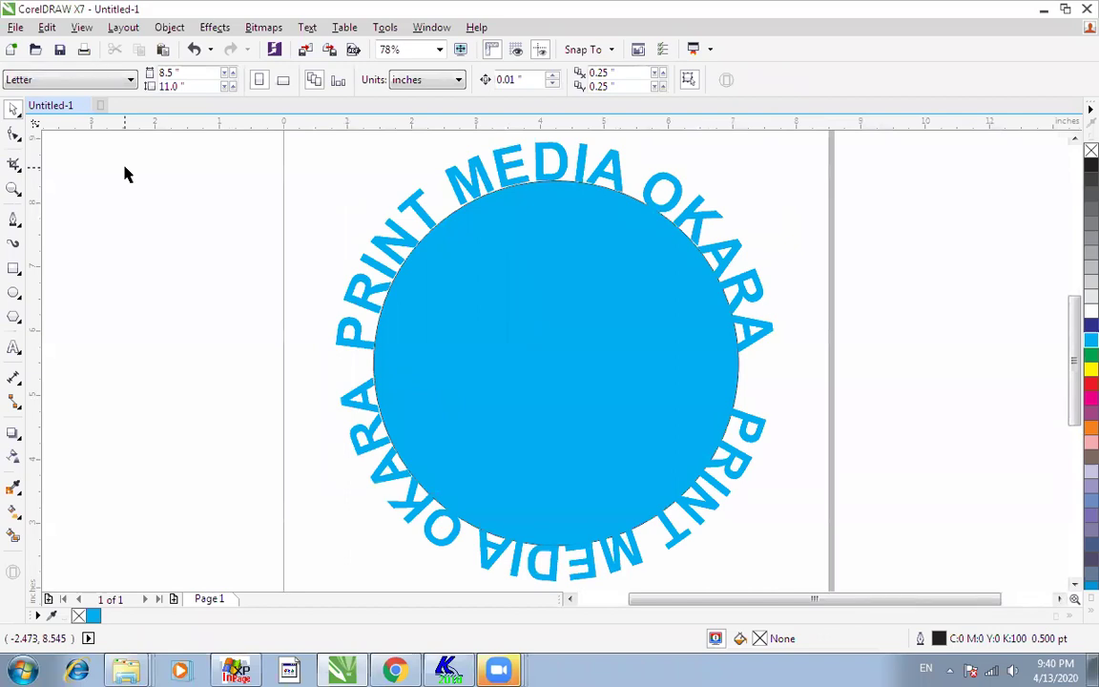
# - Draw a rectangle about 1.914 by 0.803 in to the left of the page and remove its outline
pyautogui.scroll(-2, 124, 174)
pyautogui.scroll(2, 124, 175)
pyautogui.click(13, 268)
pyautogui.moveTo(74, 175); pyautogui.dragTo(201, 228)
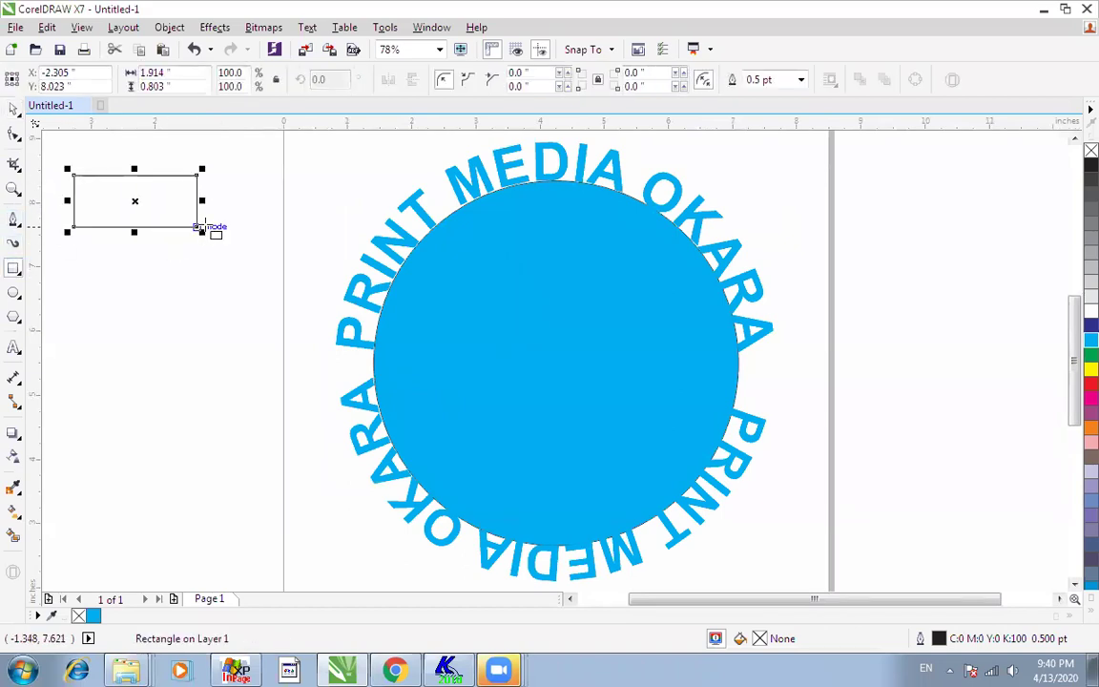
pyautogui.rightClick(1091, 150)
pyautogui.scroll(-1, 992, 152)
pyautogui.scroll(1, 866, 154)
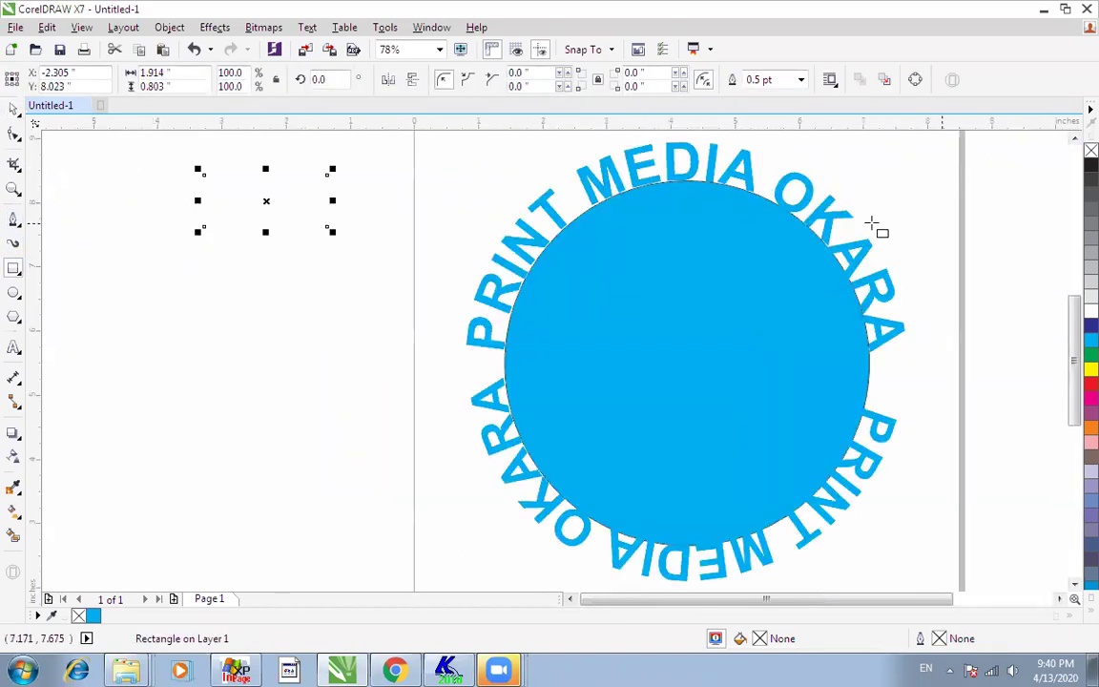
# - Preview a JPG export of the whole drawing with Selected only turned off, and cancel the export
pyautogui.hotkey('ctrl', 'e')
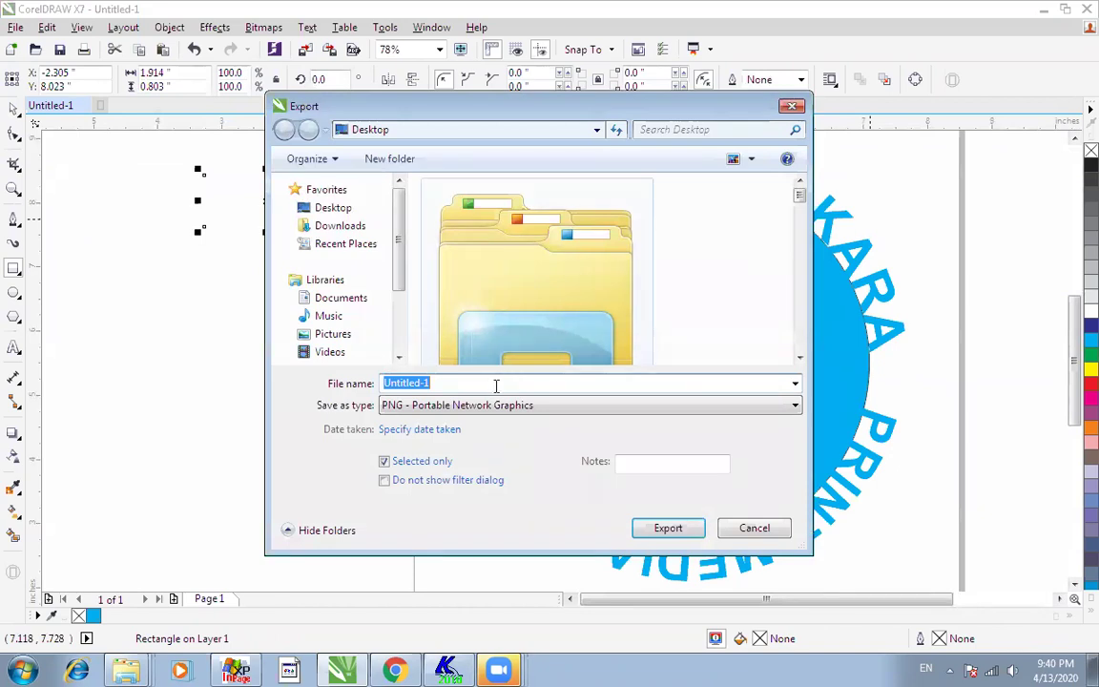
pyautogui.click(490, 405)
pyautogui.click(421, 31)
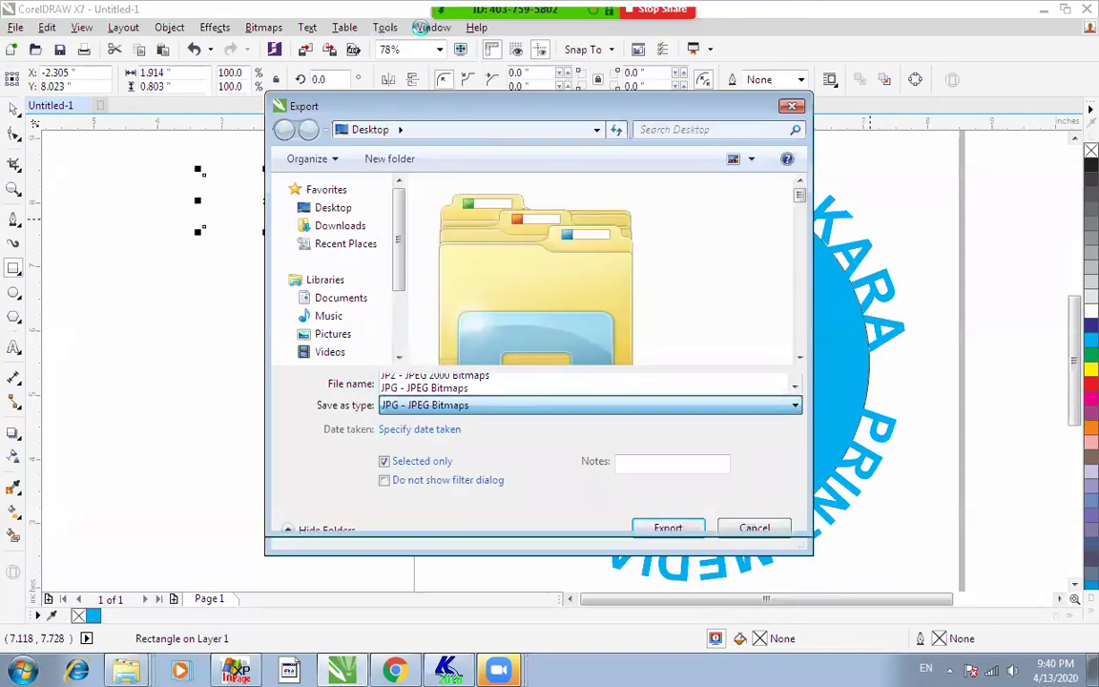
pyautogui.click(383, 460)
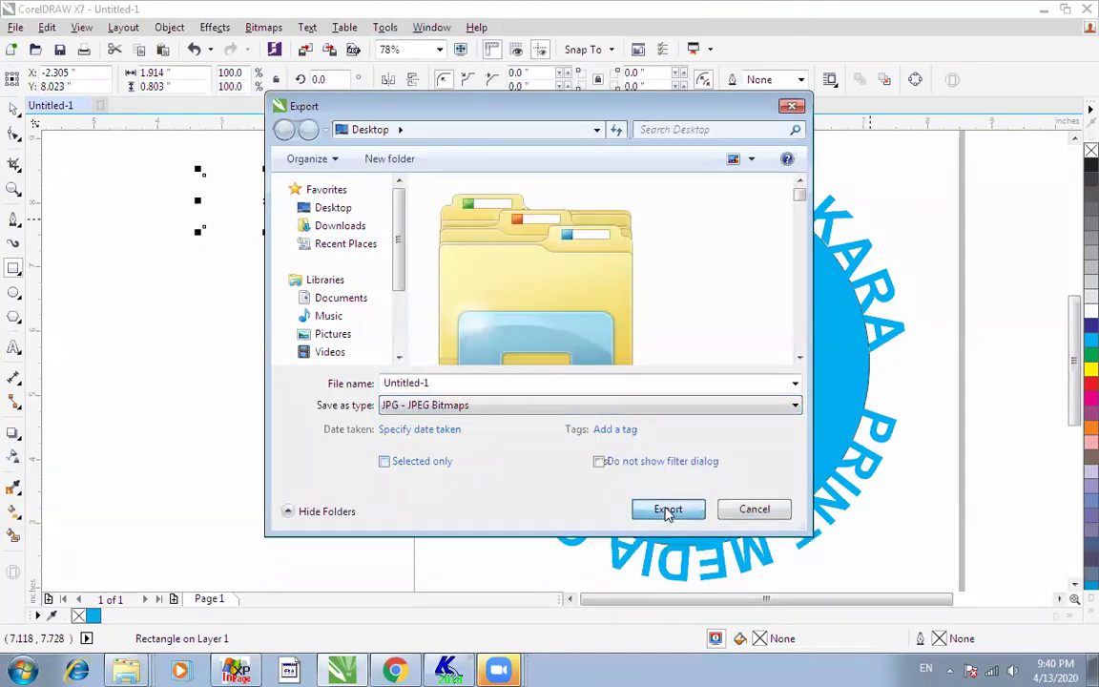
pyautogui.click(668, 510)
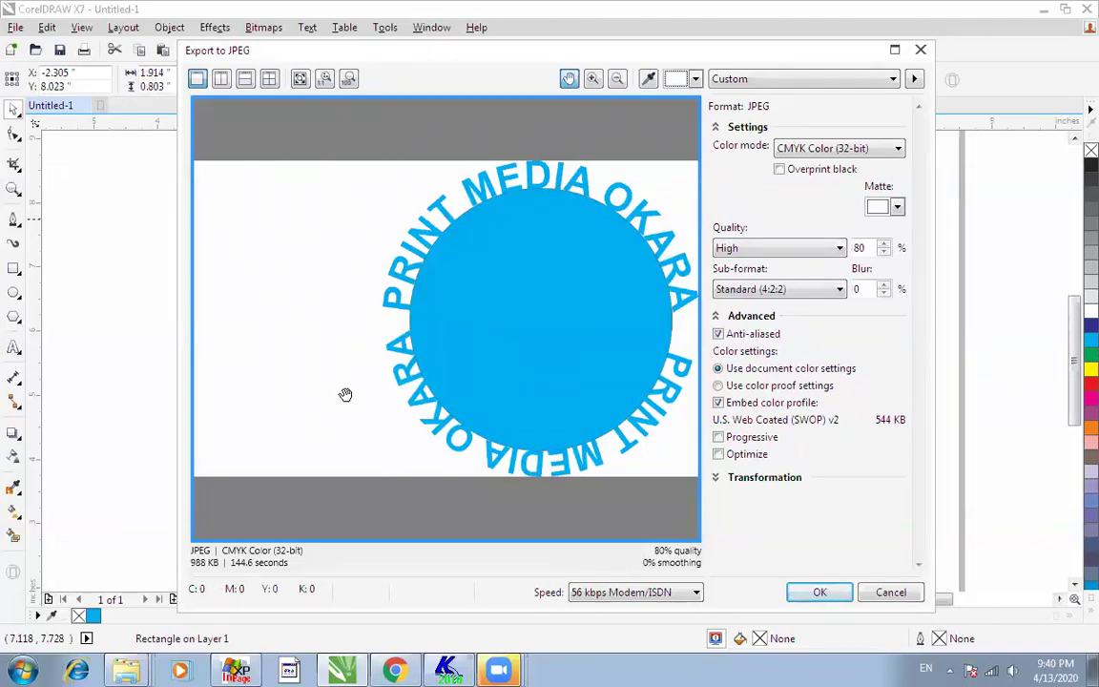
pyautogui.click(891, 593)
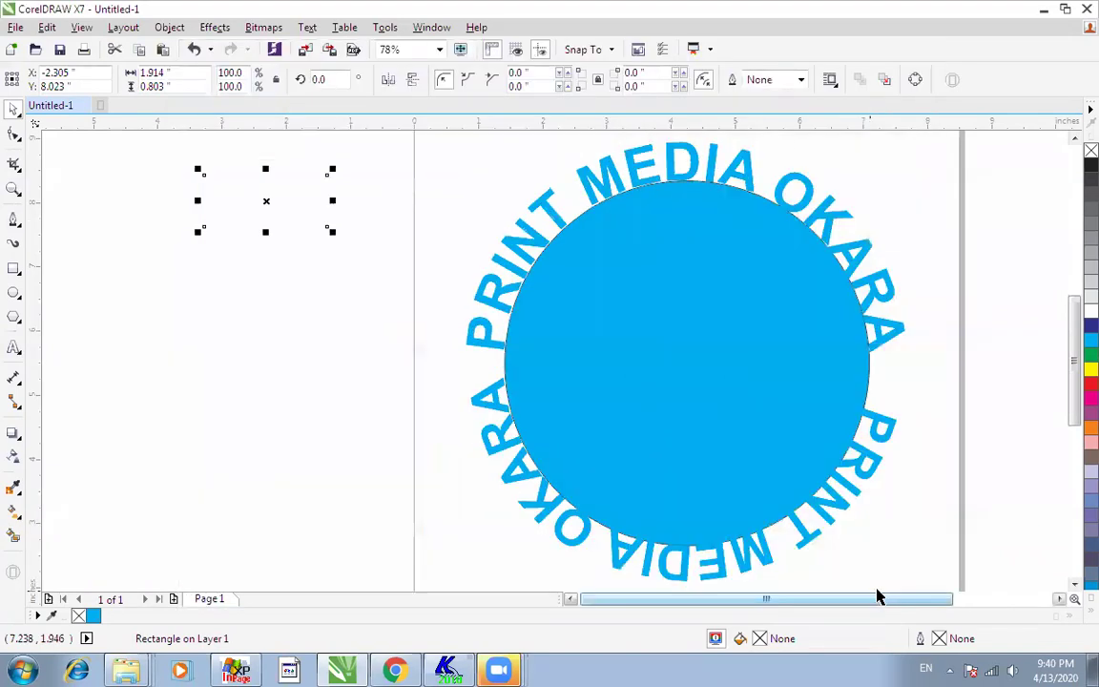
# - Delete the invisible rectangle, preview the JPG export of the remaining artwork and cancel it
pyautogui.click(363, 305)
pyautogui.hotkey('ctrl', 'e')
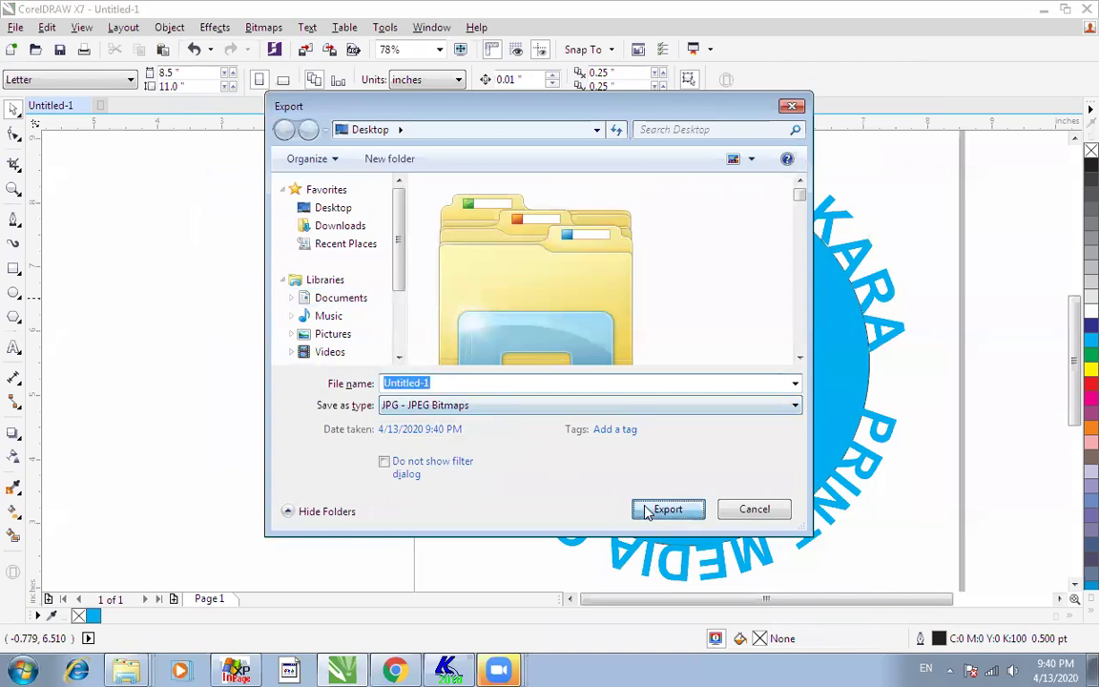
pyautogui.click(668, 508)
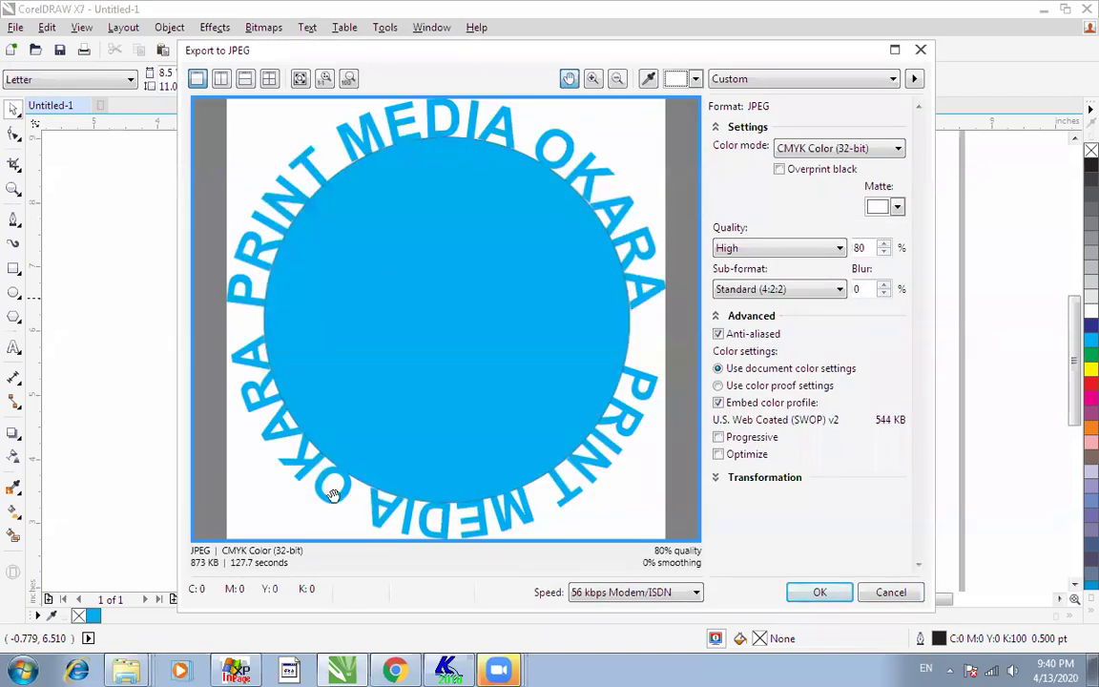
pyautogui.click(890, 593)
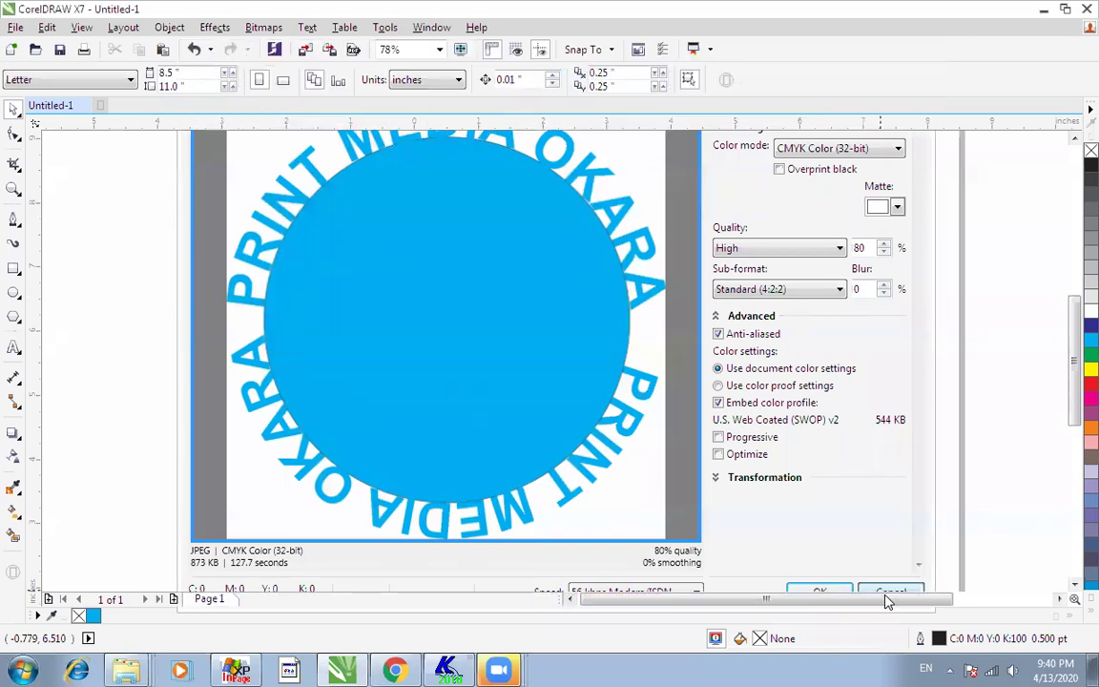
# - Select the circle with its text, preview a JPG export with Selected only enabled, and close the preview
pyautogui.click(608, 369)
pyautogui.moveTo(458, 206); pyautogui.dragTo(826, 509)
pyautogui.moveTo(832, 221); pyautogui.dragTo(462, 527)
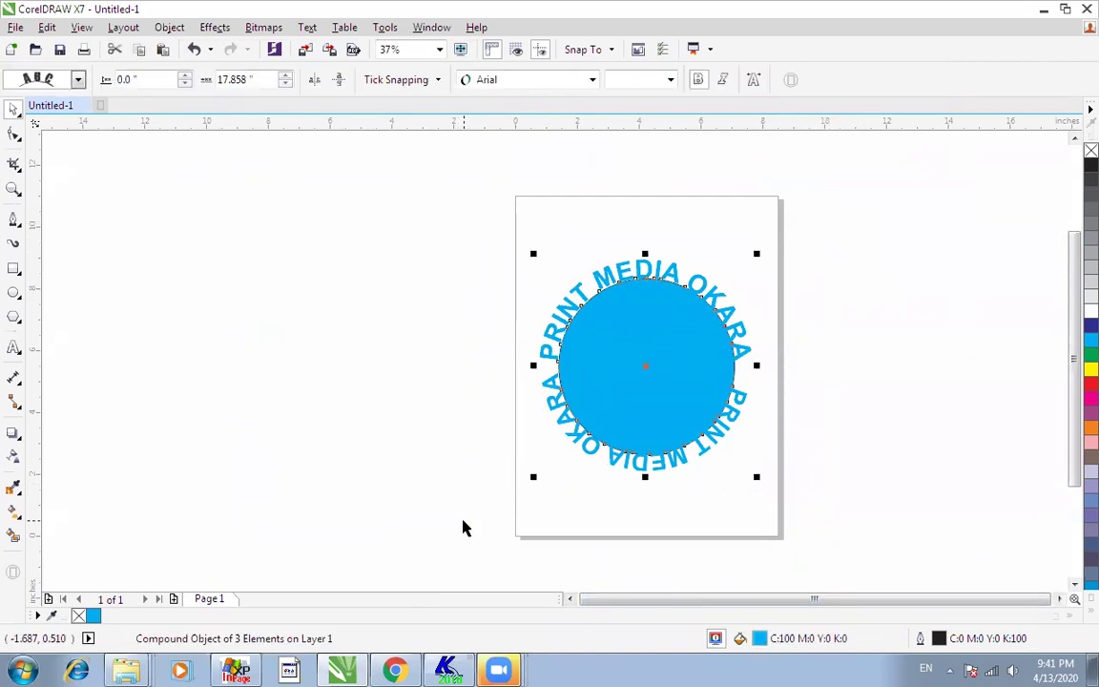
pyautogui.hotkey('ctrl', 'e')
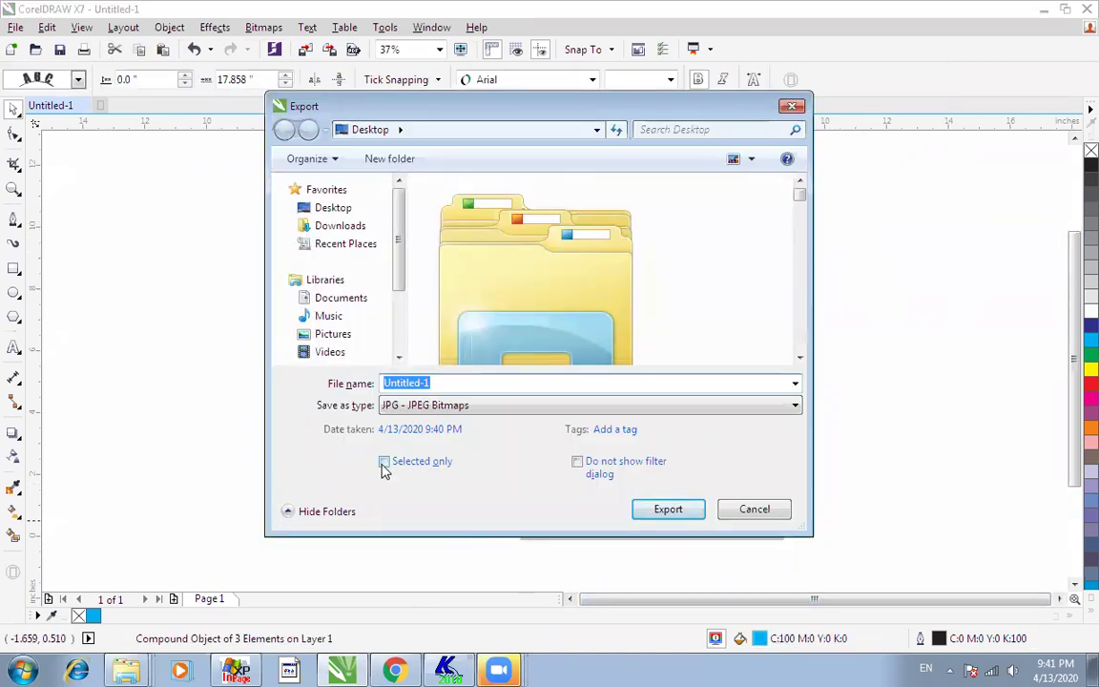
pyautogui.click(384, 465)
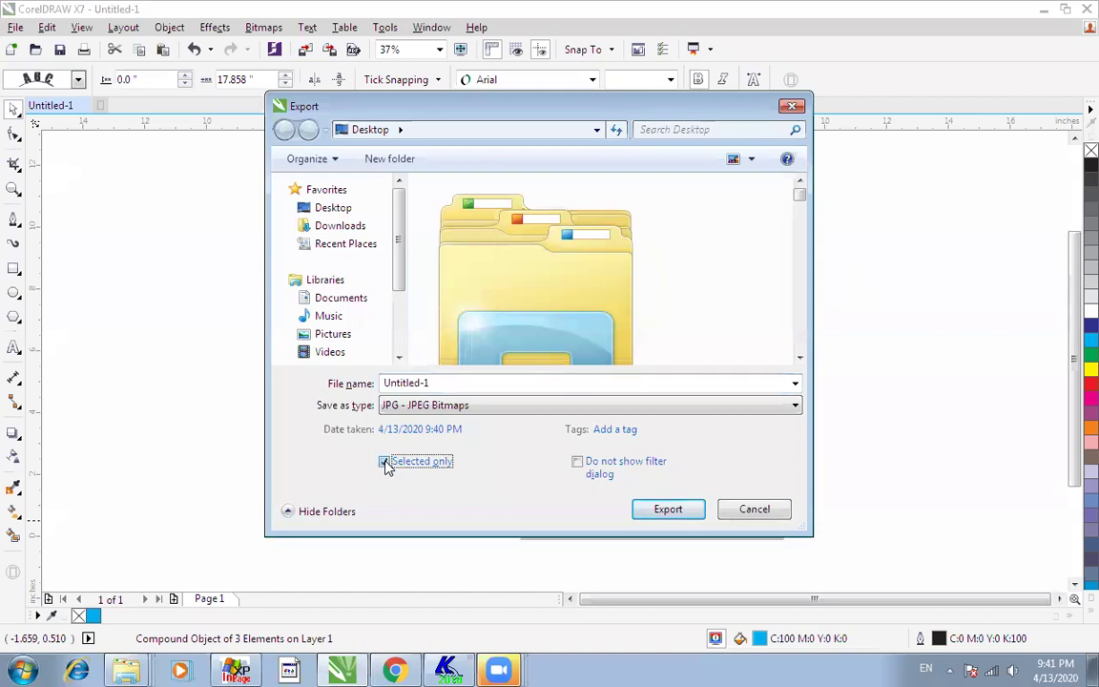
pyautogui.click(658, 510)
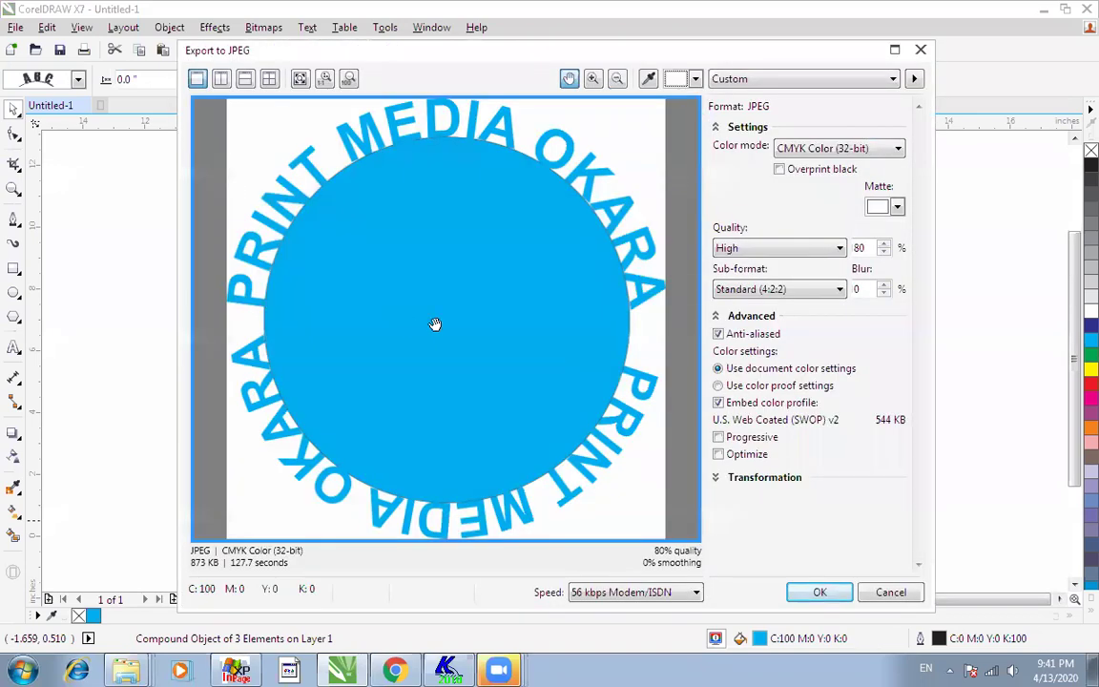
pyautogui.click(849, 591)
# - Draw a rectangle about 4.361 by 1.722 in far to the upper left of the page
pyautogui.click(105, 214)
pyautogui.click(14, 268)
pyautogui.moveTo(96, 161); pyautogui.dragTo(231, 213)
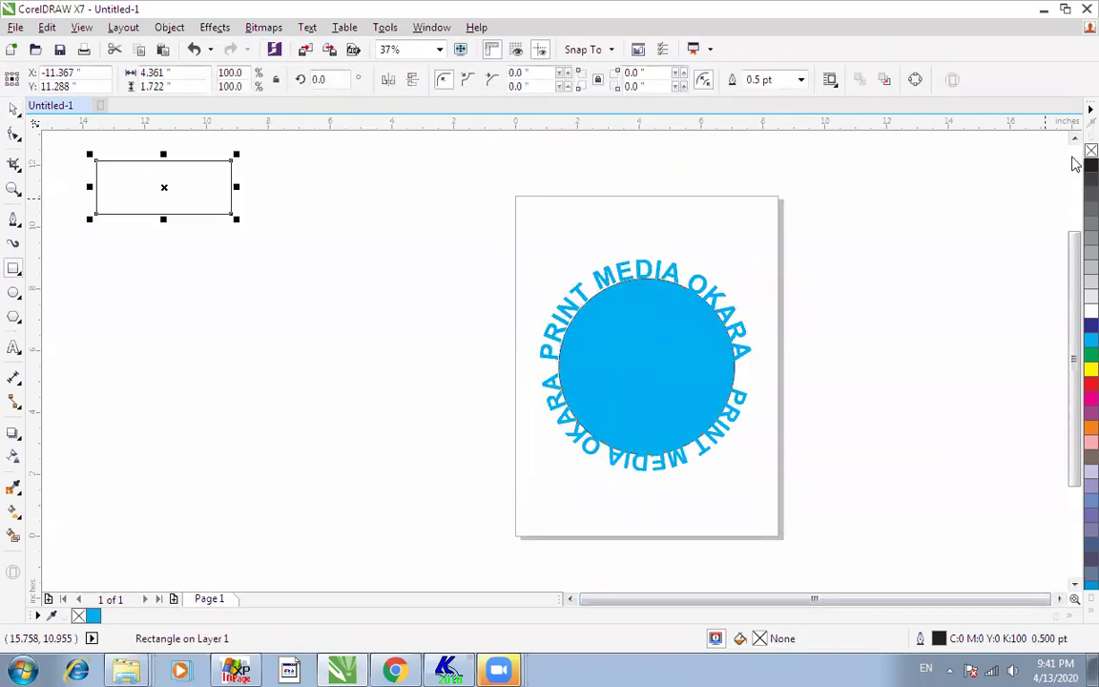
# - Remove the rectangle's outline, preview a JPG export of it with Selected only enabled, and cancel the export
pyautogui.press('F3')
pyautogui.hotkey('ctrl', 'e')
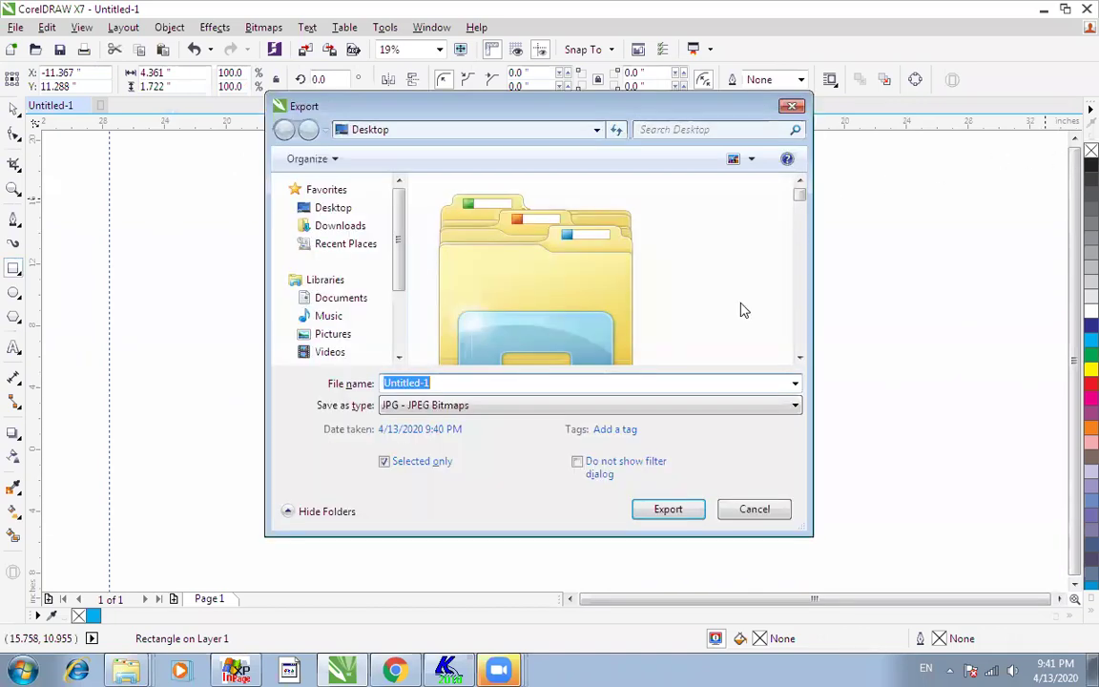
pyautogui.click(667, 509)
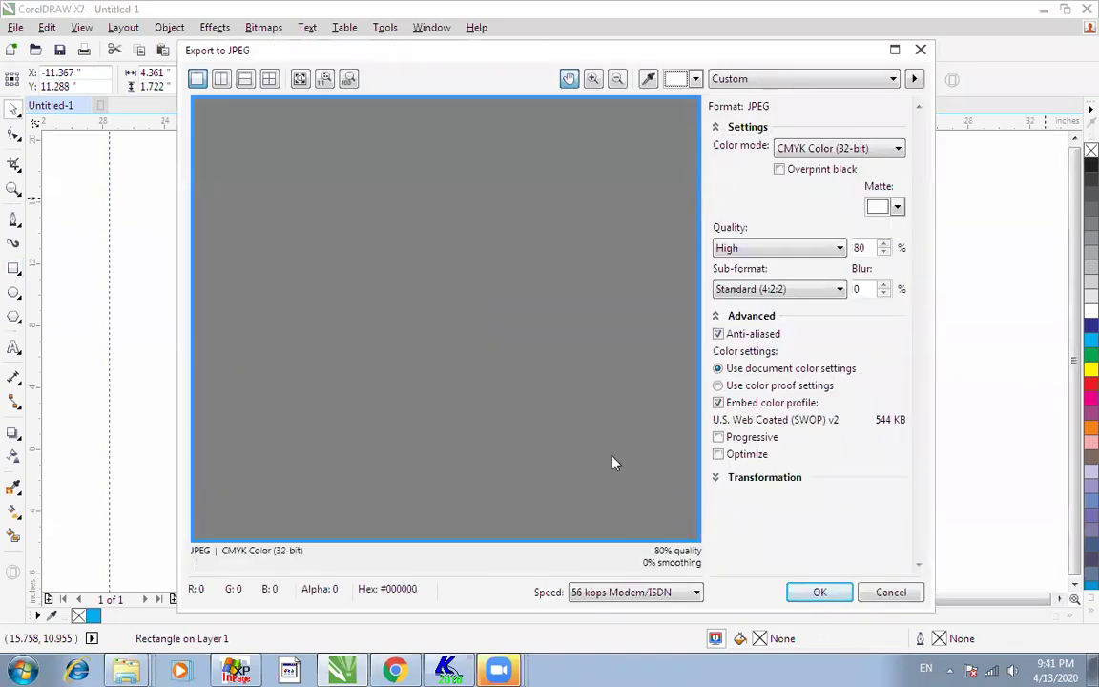
pyautogui.click(891, 593)
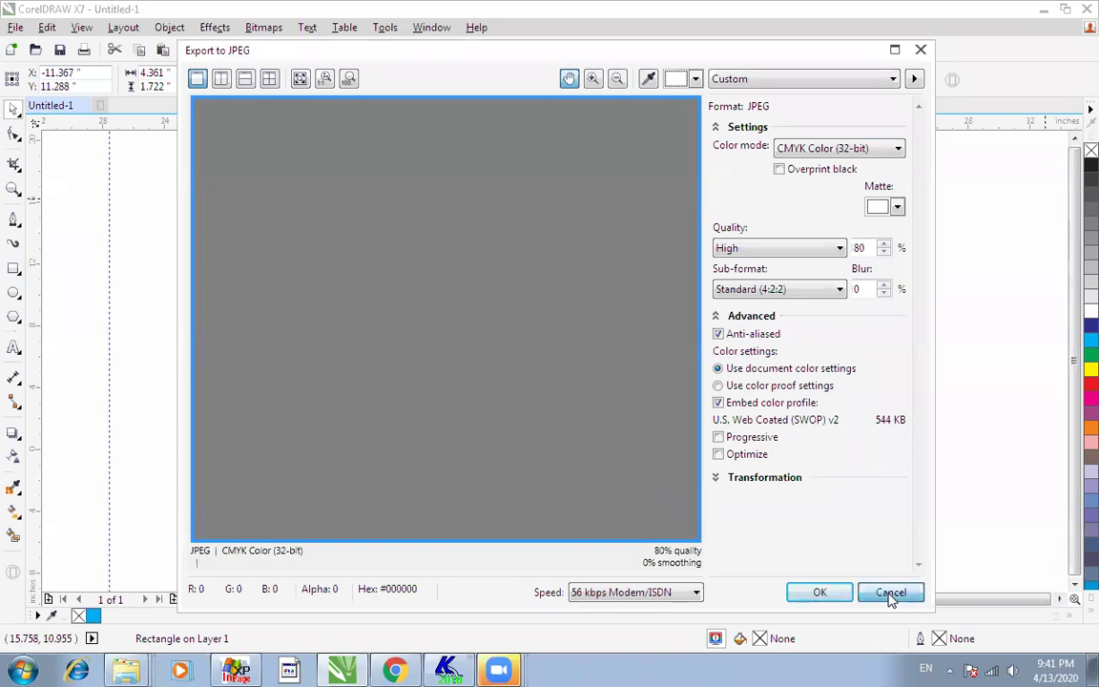
# - Select the circle, its text and the invisible rectangle together, preview their JPG export, and cancel it
pyautogui.moveTo(249, 188); pyautogui.dragTo(784, 551)
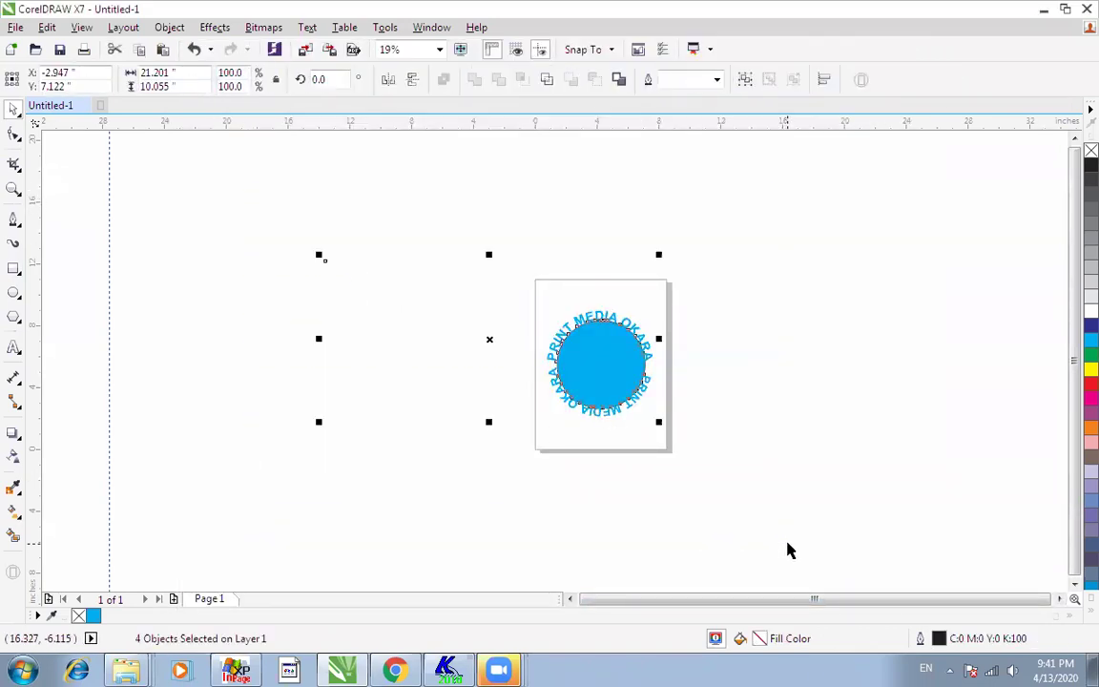
pyautogui.hotkey('ctrl', 'e')
pyautogui.click(668, 510)
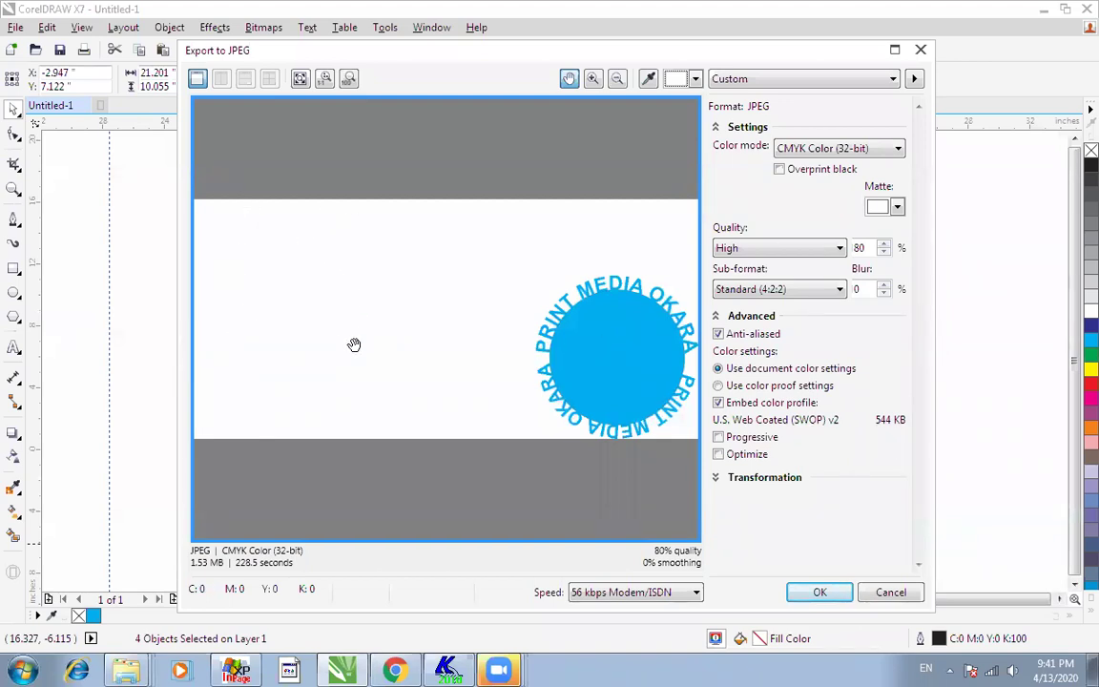
pyautogui.click(866, 592)
pyautogui.click(190, 198)
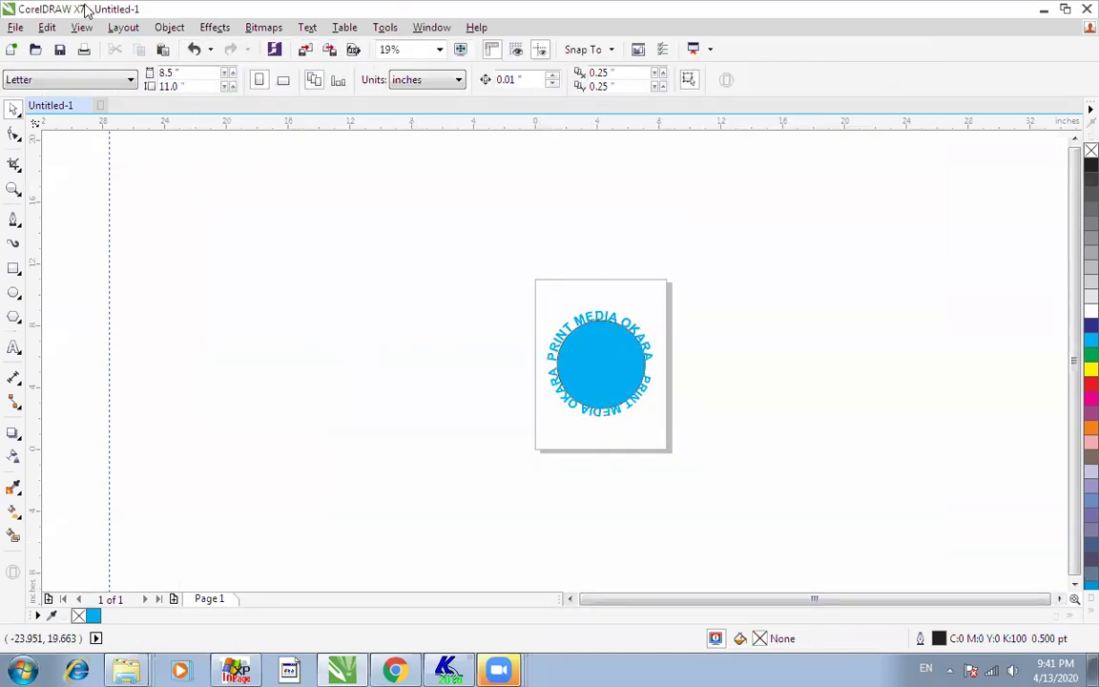
# - Switch the display to Wireframe and delete the invisible rectangle far to the left of the page
pyautogui.click(82, 27)
pyautogui.click(107, 64)
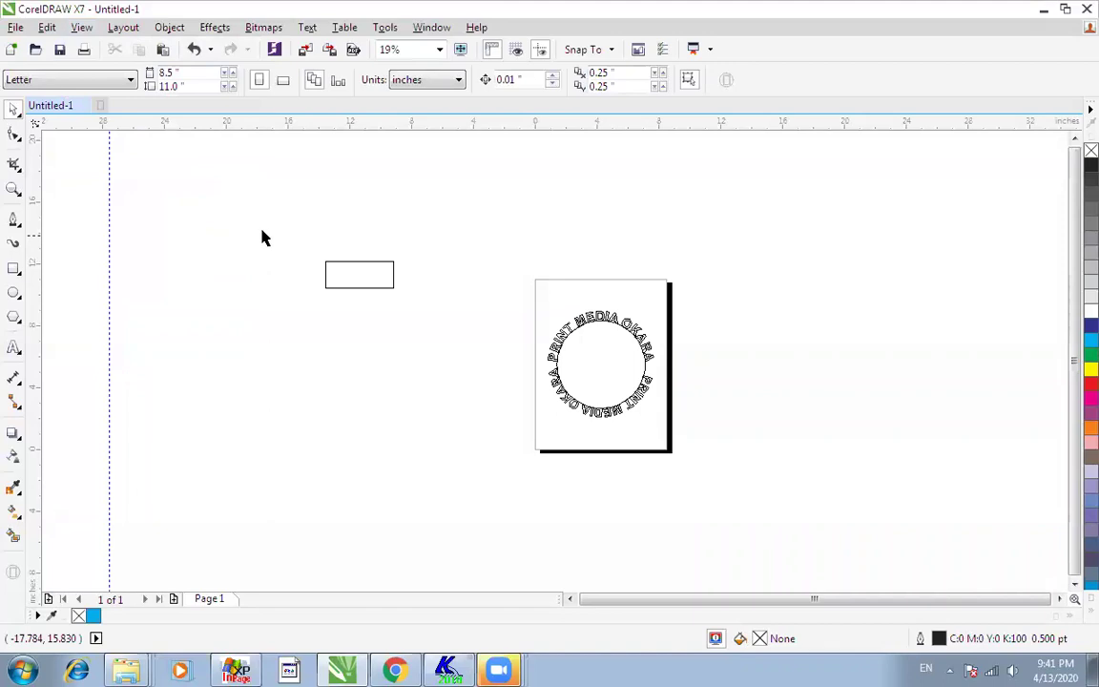
pyautogui.moveTo(262, 238); pyautogui.dragTo(497, 383)
pyautogui.press('Delete')
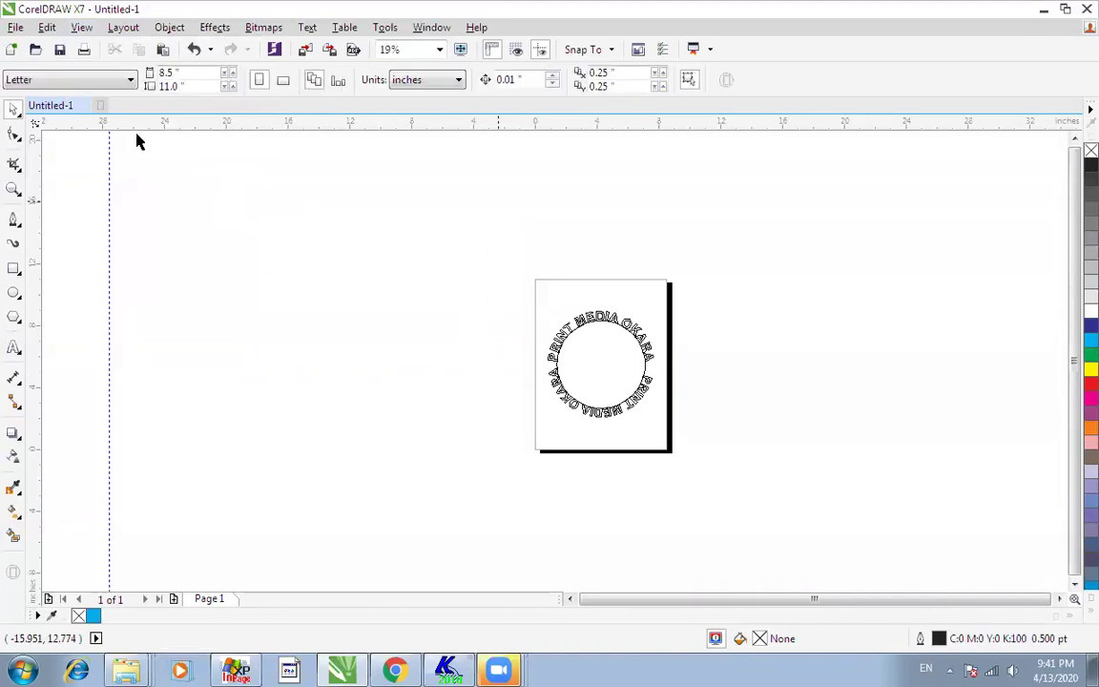
# - Switch the display back to Enhanced and fit the circular text artwork in view
pyautogui.click(88, 27)
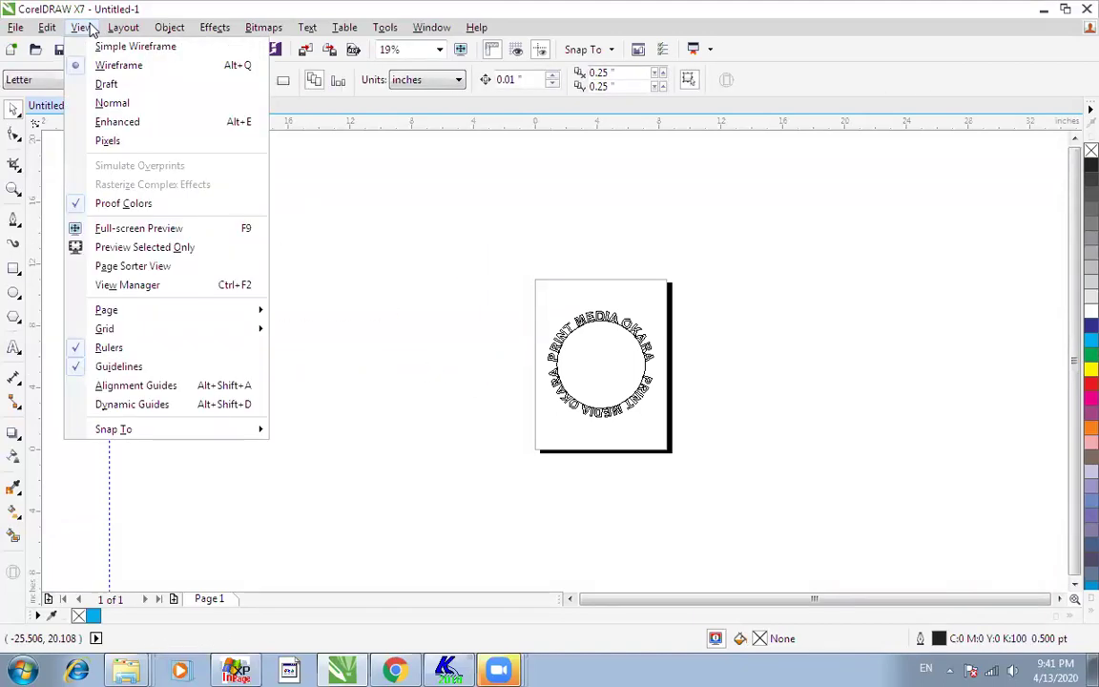
pyautogui.click(108, 122)
pyautogui.press('F4')
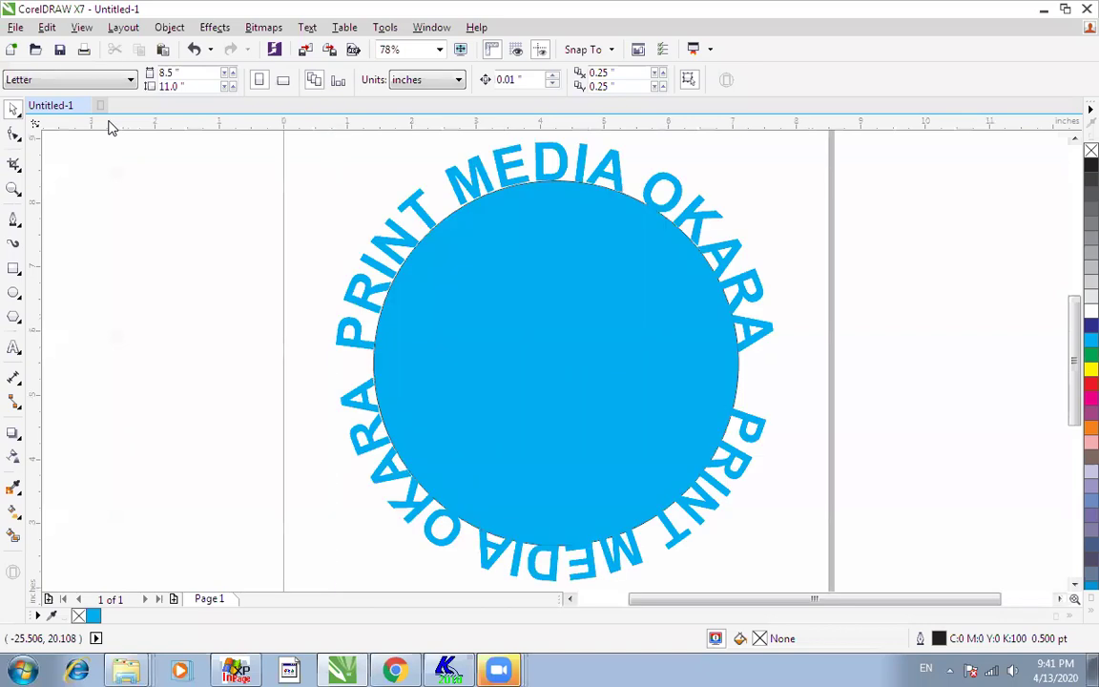
pyautogui.click(253, 27)
pyautogui.click(173, 208)
pyautogui.scroll(-2, 174, 208)
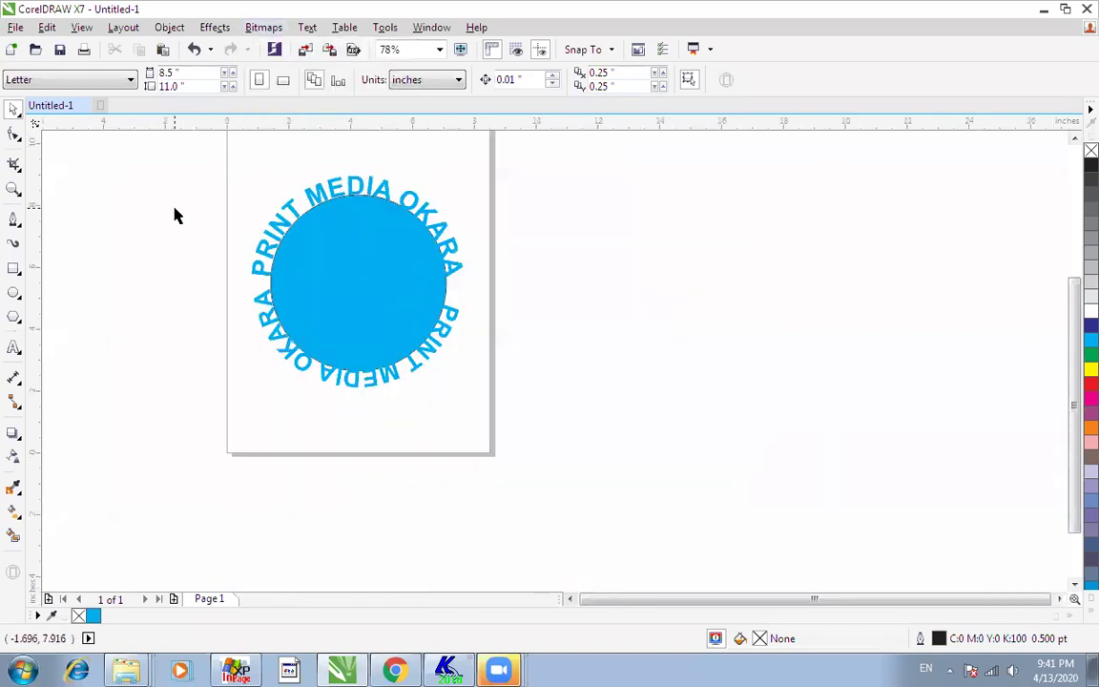
pyautogui.press('F4')
pyautogui.scroll(-2, 344, 191)
# - Delete the circle with its text and close the drawing without saving changes
pyautogui.moveTo(338, 164); pyautogui.dragTo(691, 417)
pyautogui.click(684, 418)
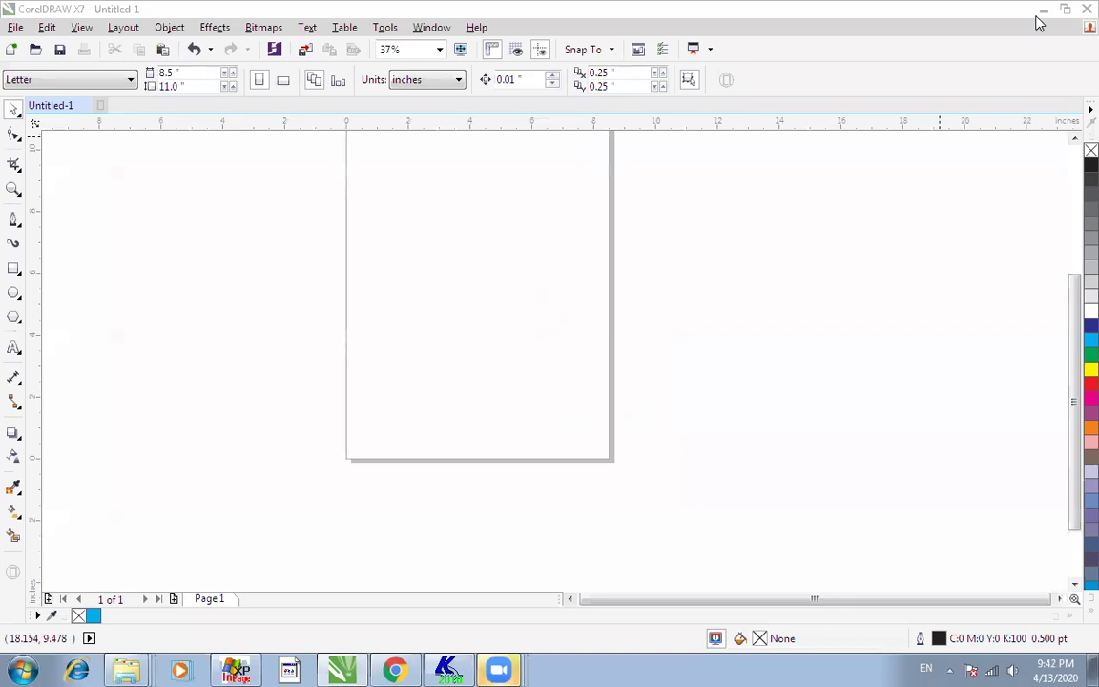
pyautogui.click(84, 106)
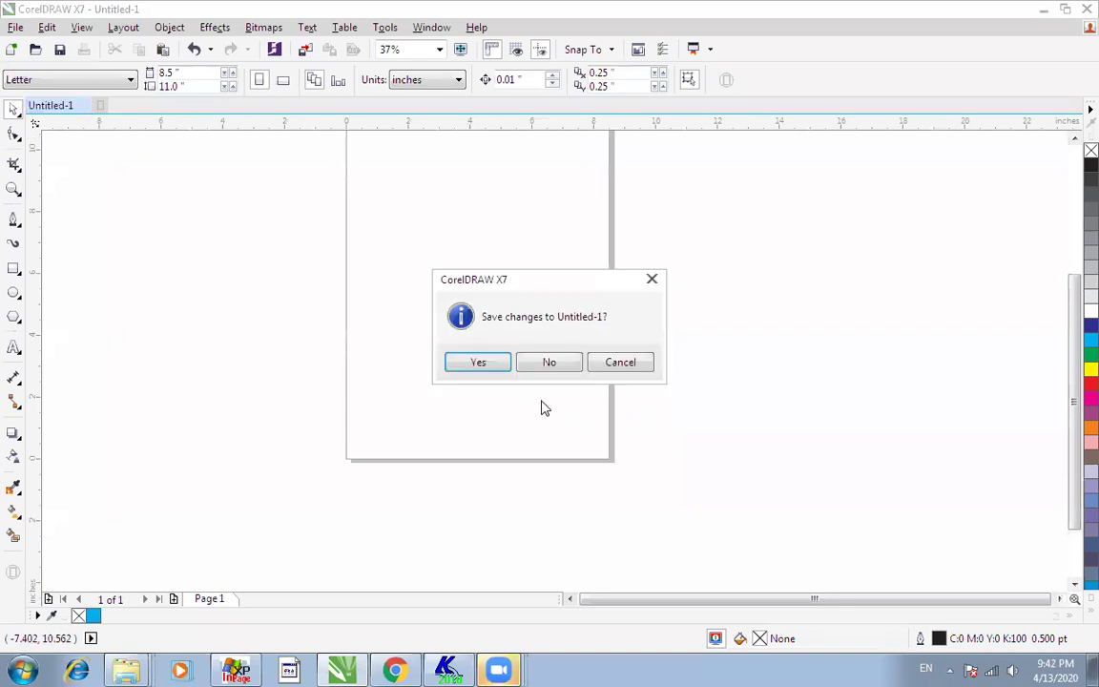
pyautogui.click(550, 363)
# - Create a new blank document with the Letter page size
pyautogui.click(15, 26)
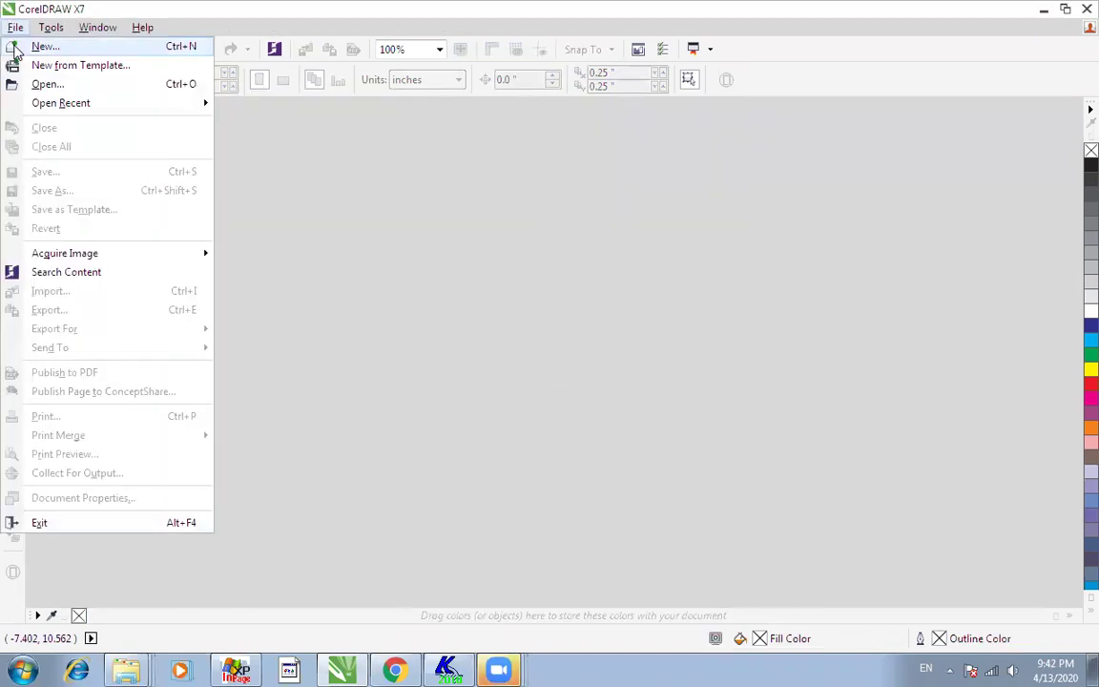
pyautogui.click(15, 44)
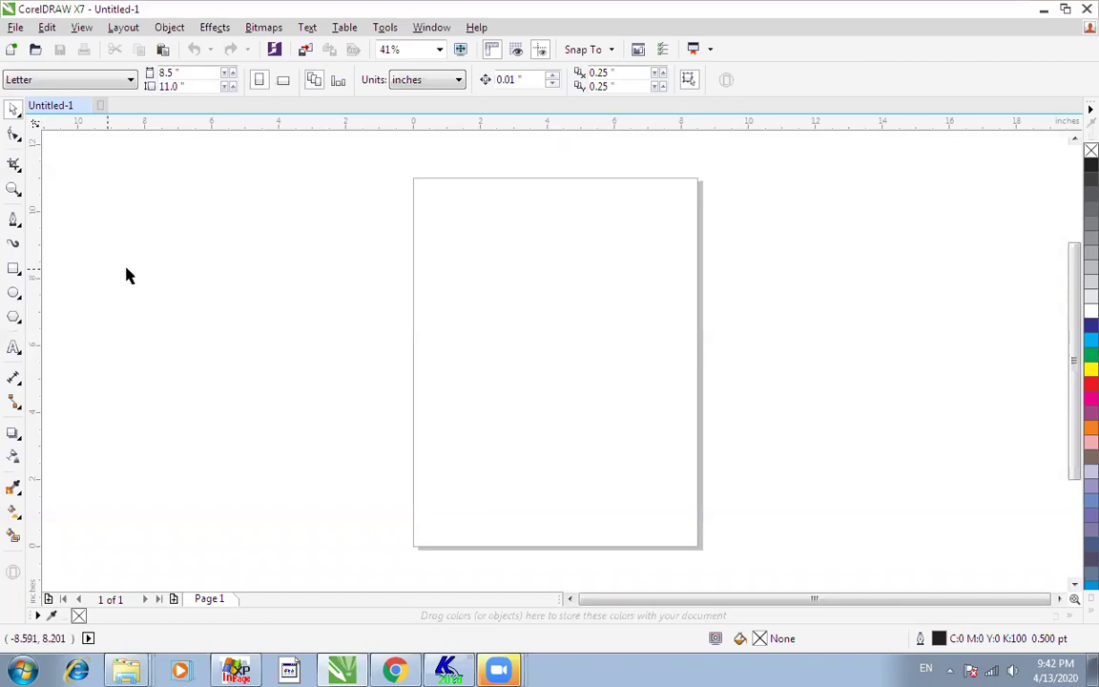
pyautogui.click(49, 82)
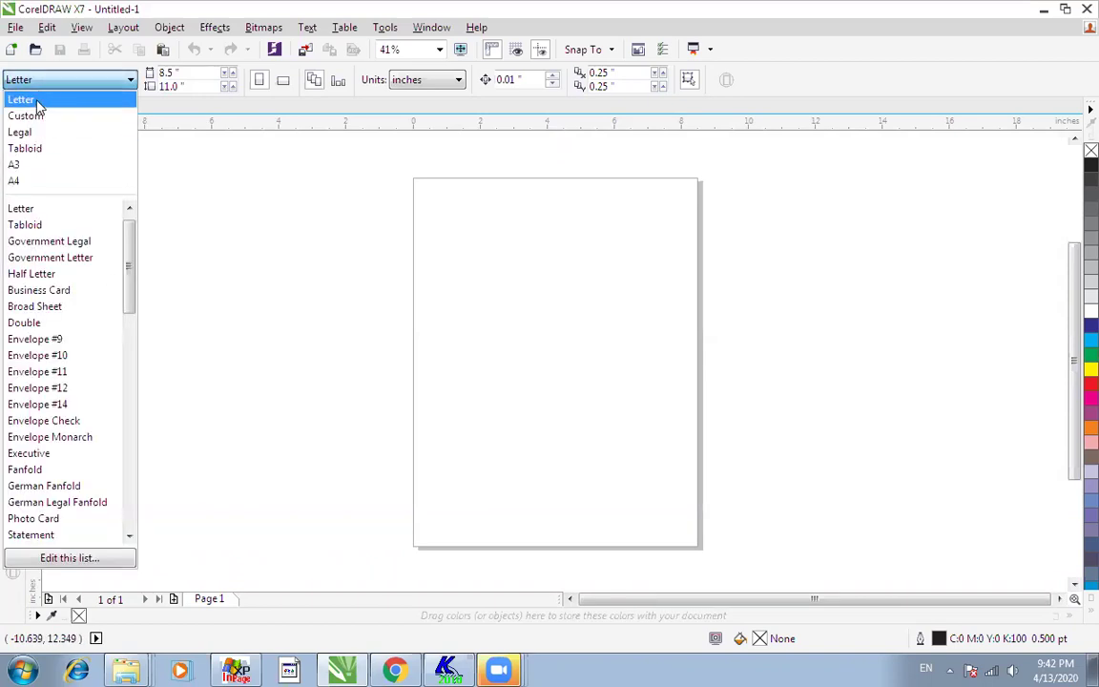
pyautogui.click(40, 98)
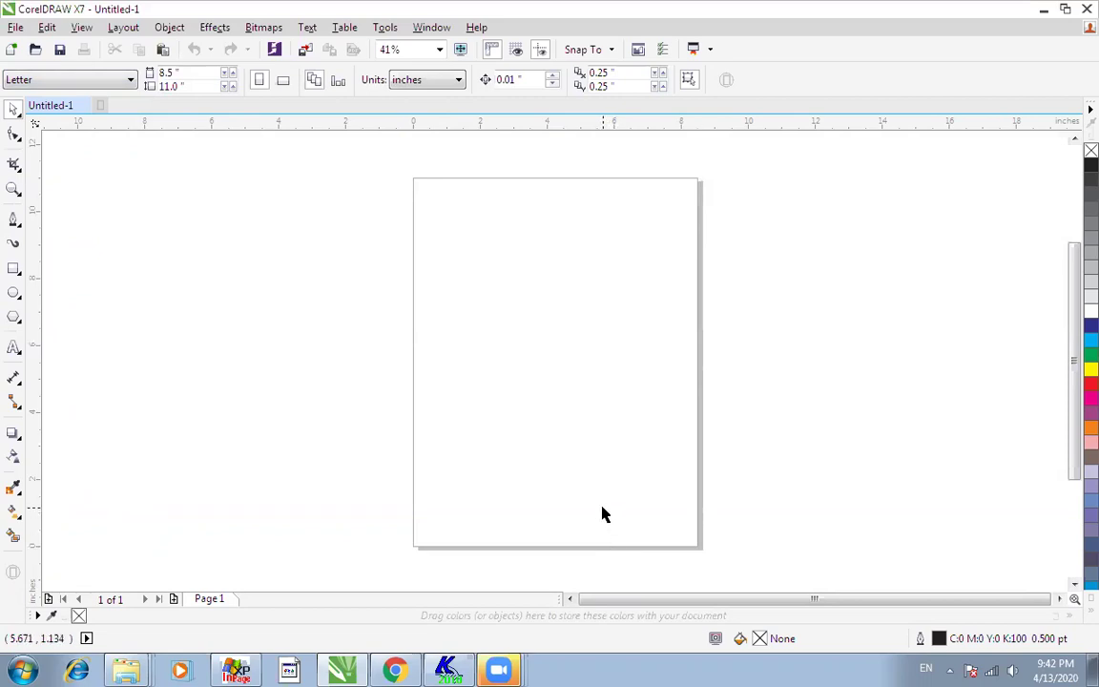
pyautogui.doubleClick(14, 272)
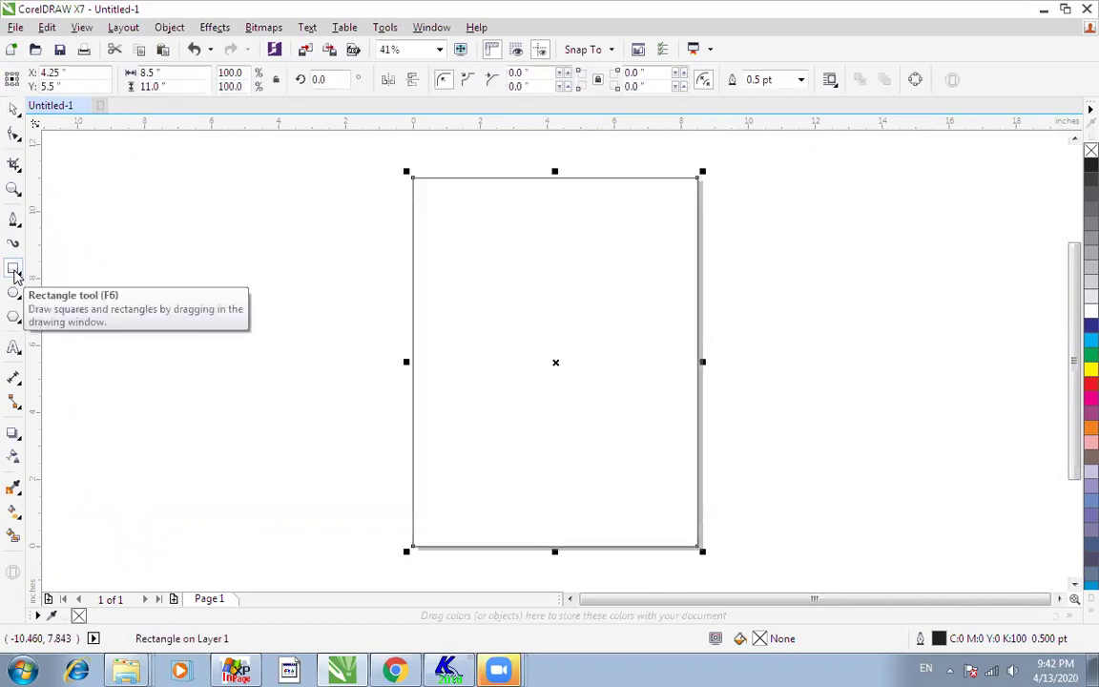
pyautogui.press('Delete')
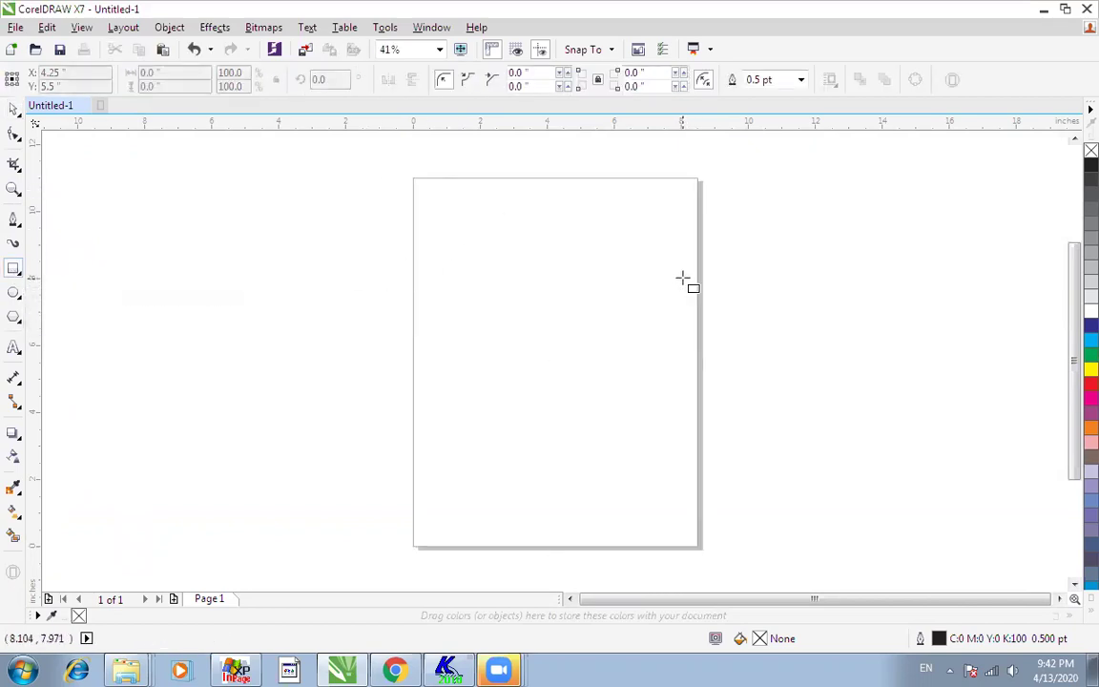
pyautogui.press('space')
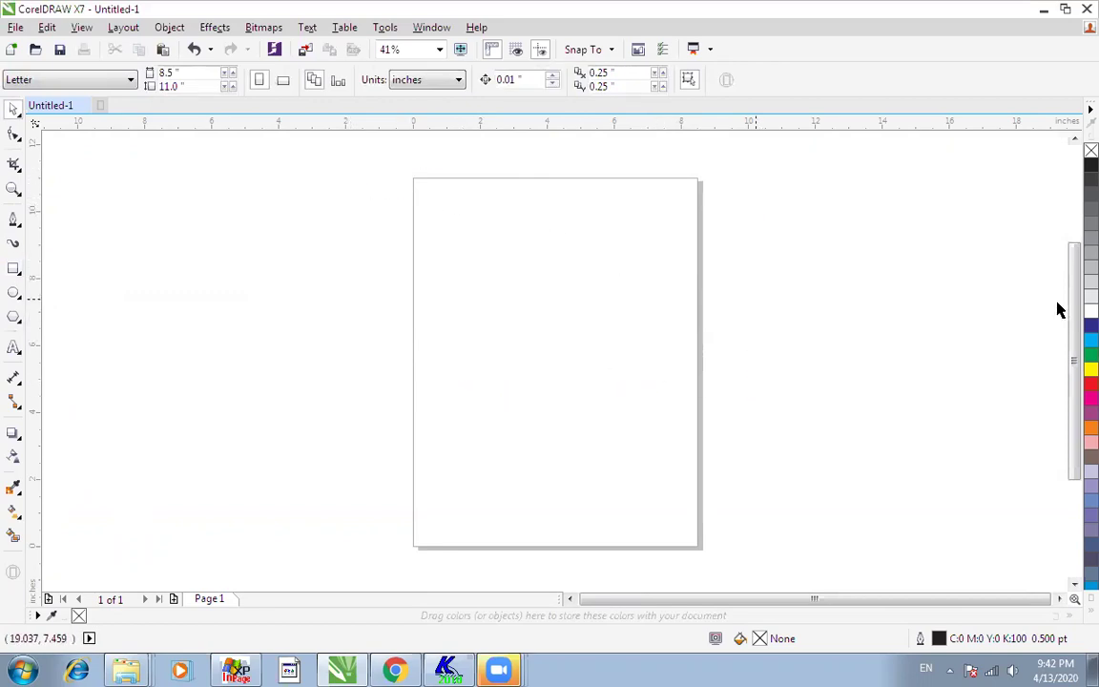
pyautogui.click(1091, 353)
pyautogui.click(591, 437)
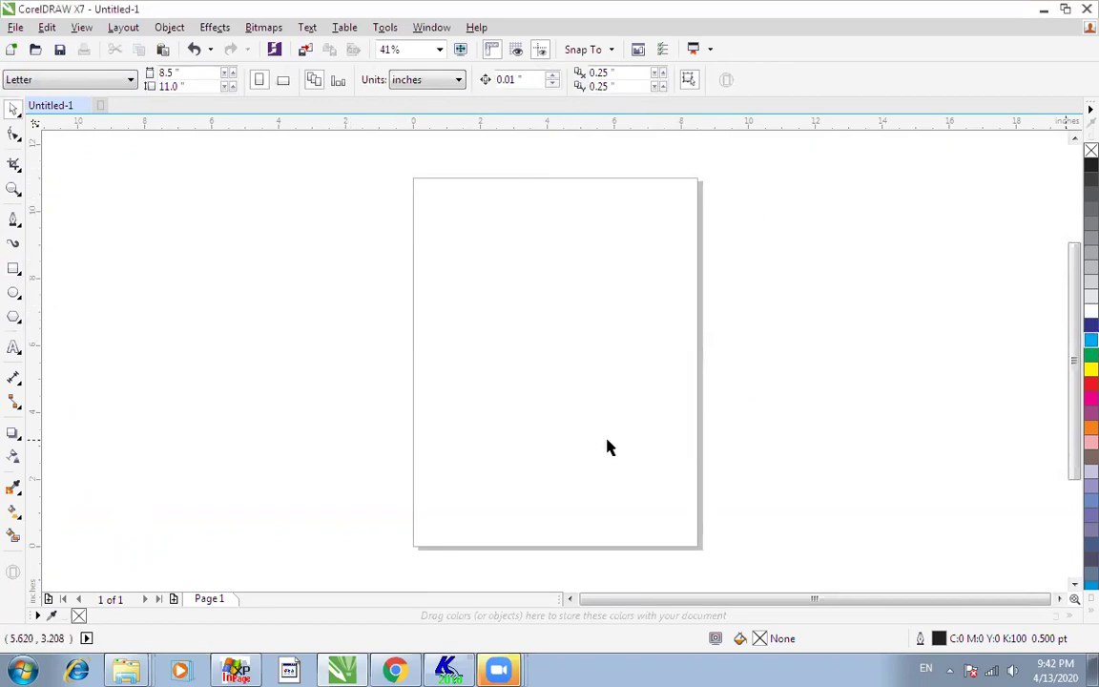
# - Add a rectangle matching the page size, try a cyan fill on it, and undo the fill
pyautogui.doubleClick(16, 272)
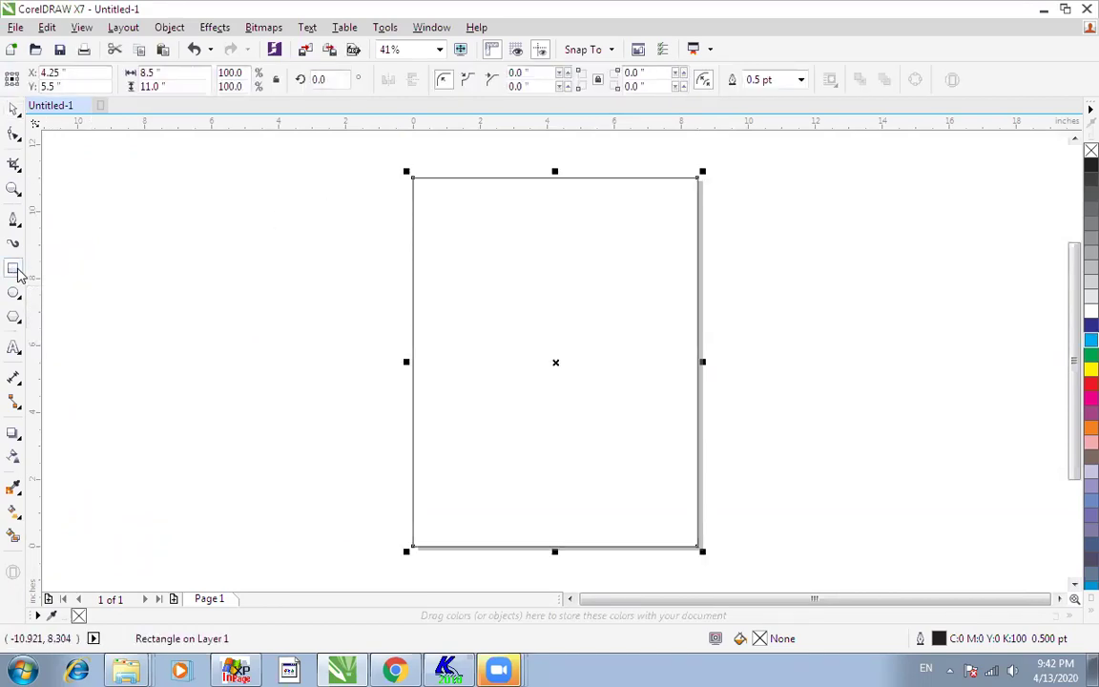
pyautogui.click(1091, 340)
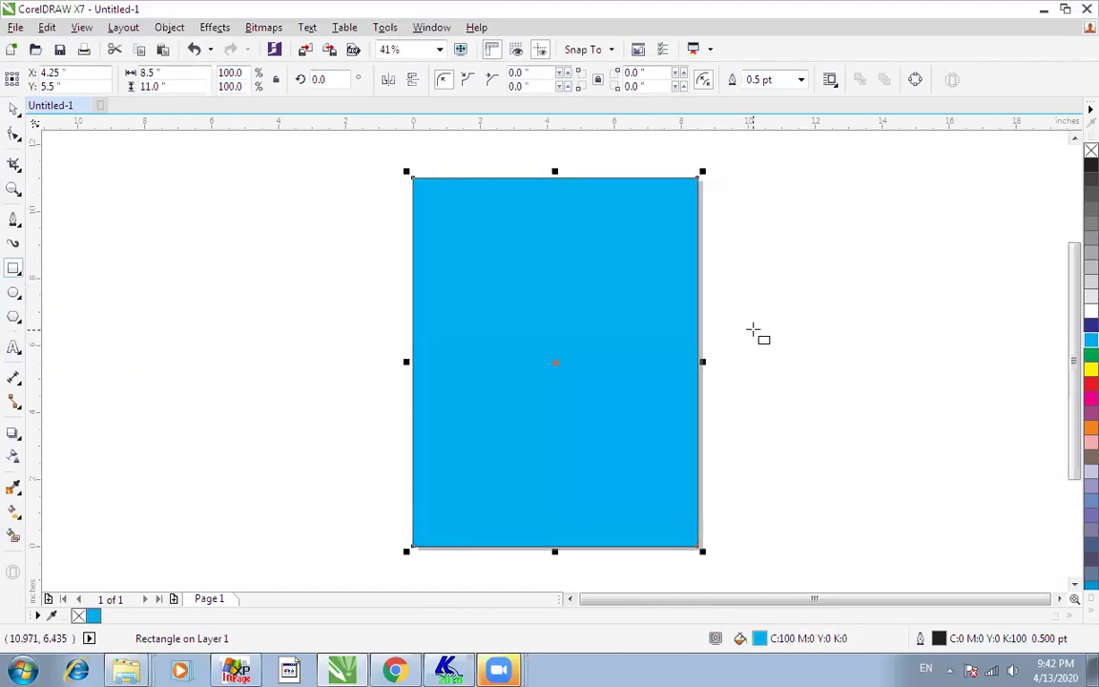
pyautogui.press('space')
pyautogui.scroll(-2, 753, 331)
pyautogui.press('F4')
pyautogui.scroll(-2, 753, 331)
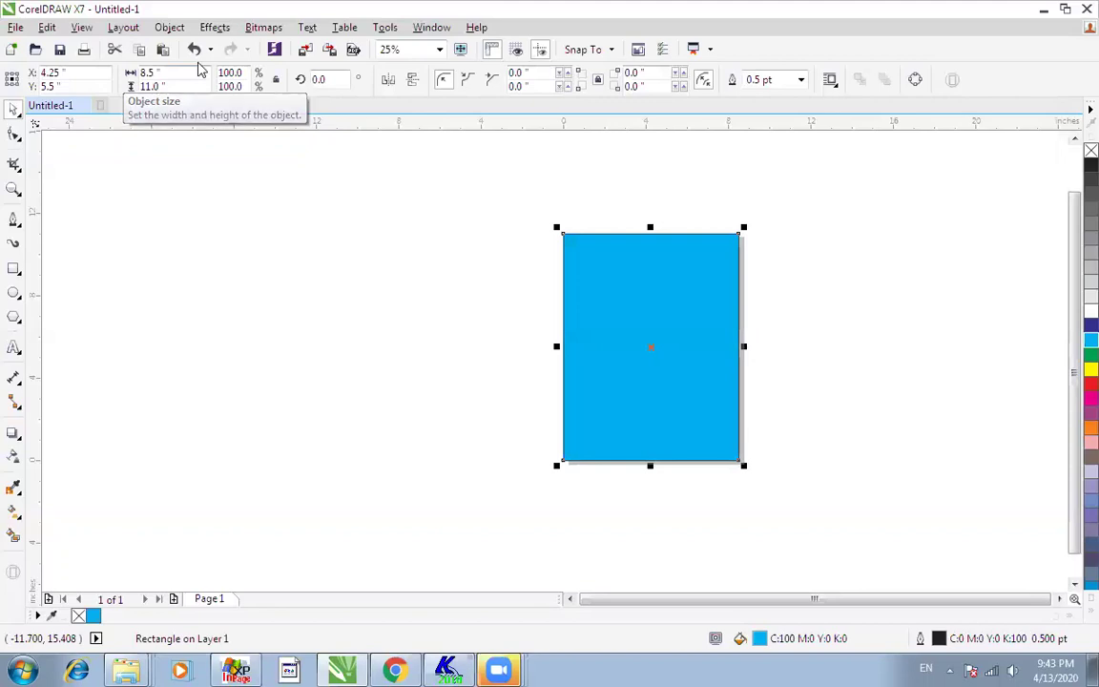
pyautogui.click(194, 50)
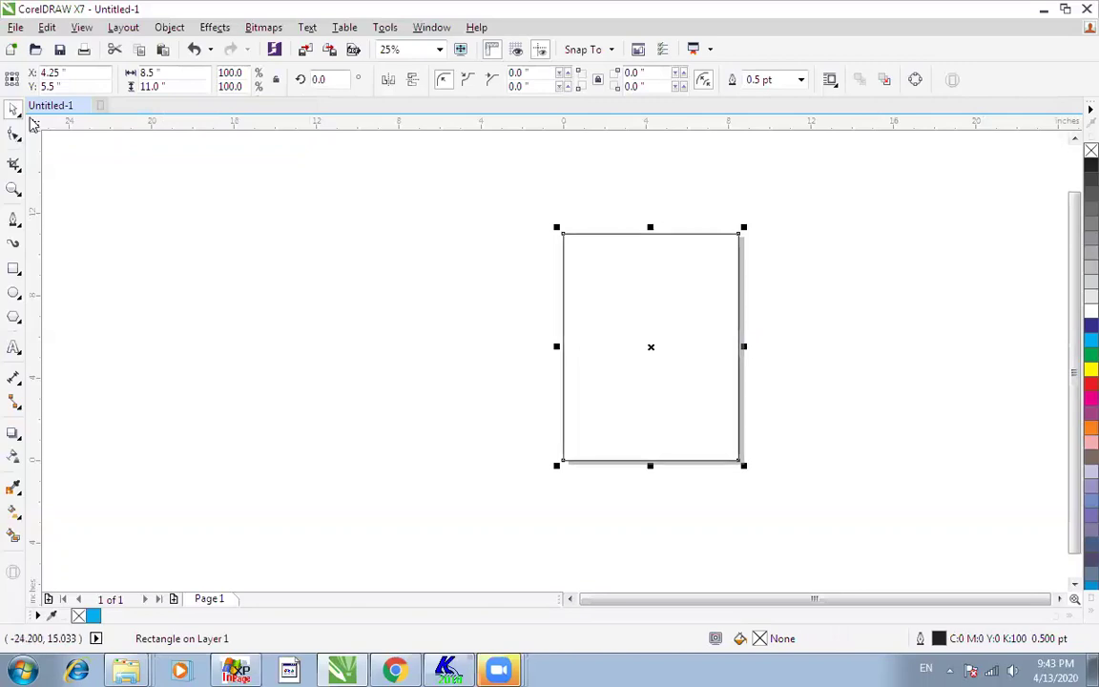
# - Duplicate the page-sized rectangle in place and set the copy's size to 9.5 by 11.5 in
pyautogui.moveTo(185, 76); pyautogui.dragTo(40, 73)
pyautogui.write('9')
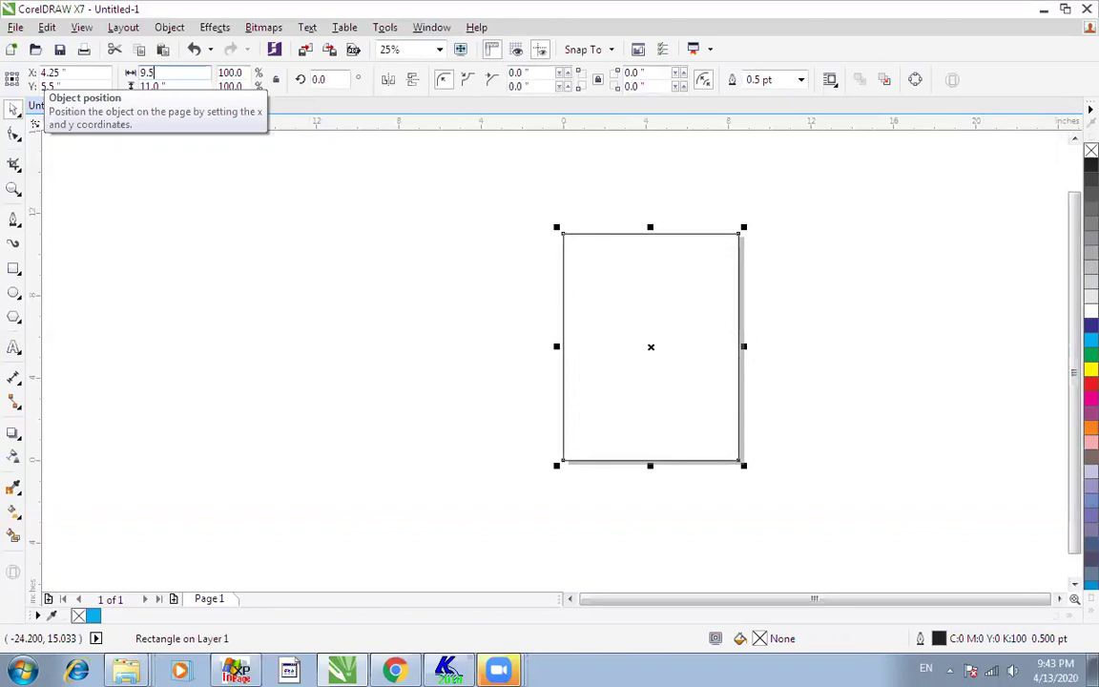
pyautogui.write('.5')
pyautogui.press('Tab')
pyautogui.press('Return')
pyautogui.press('F3')
pyautogui.press('F4')
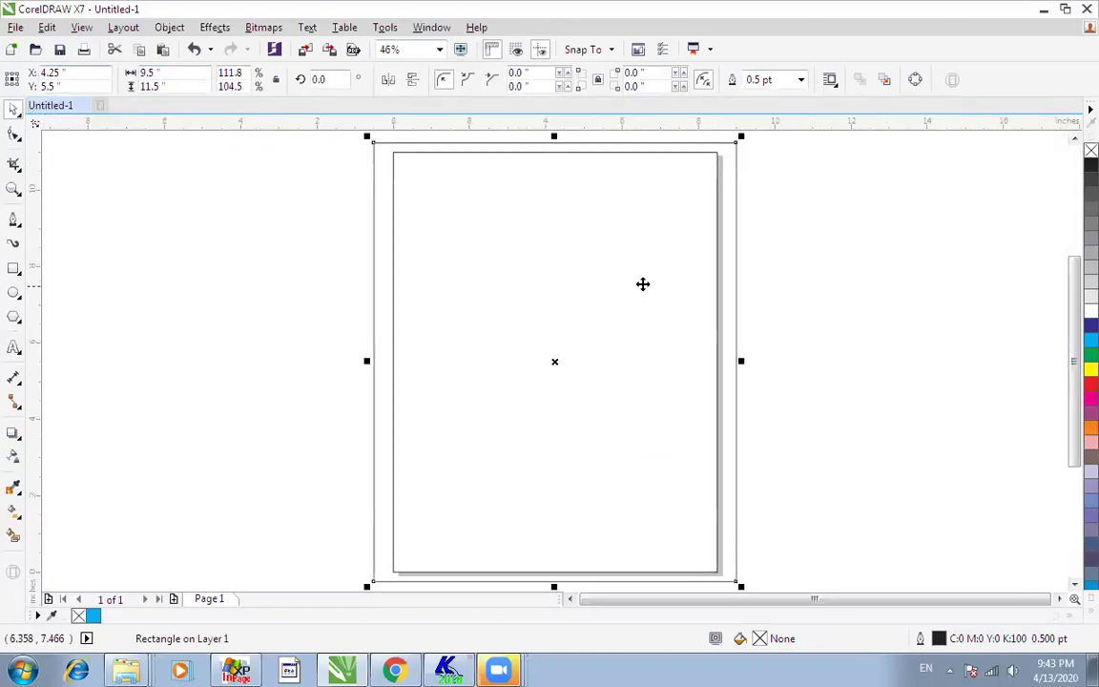
# - Select the inner page-sized rectangle and set its height to 10.5 in
pyautogui.scroll(-1, 747, 262)
pyautogui.press('F2')
pyautogui.moveTo(466, 145); pyautogui.dragTo(856, 484)
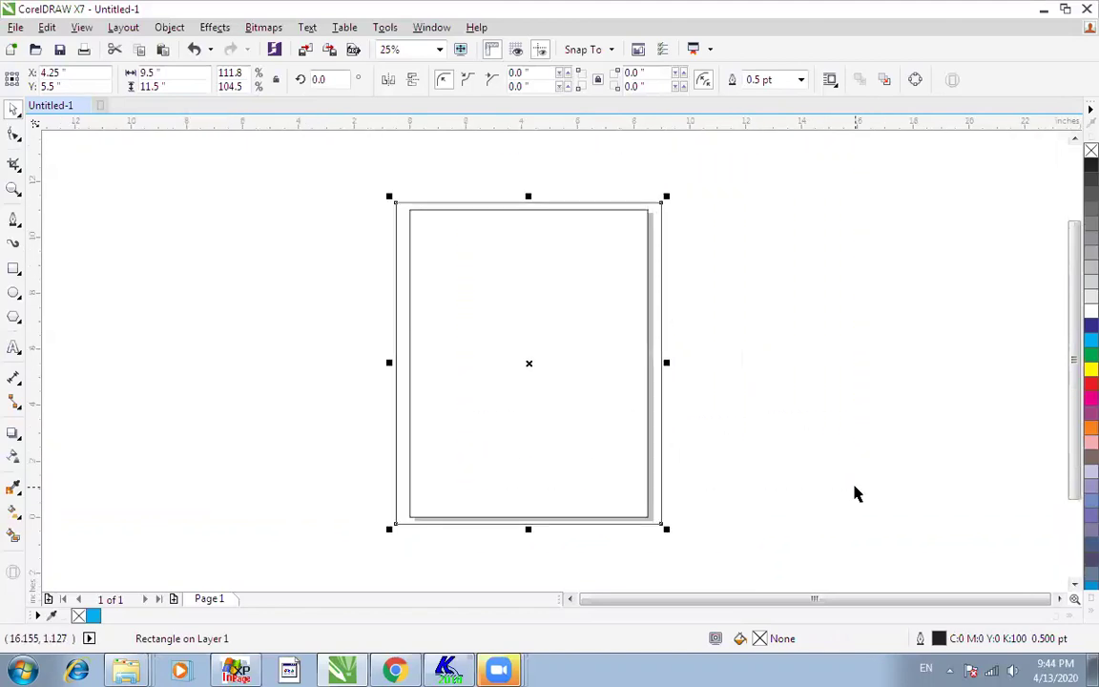
pyautogui.click(696, 225)
pyautogui.click(627, 211)
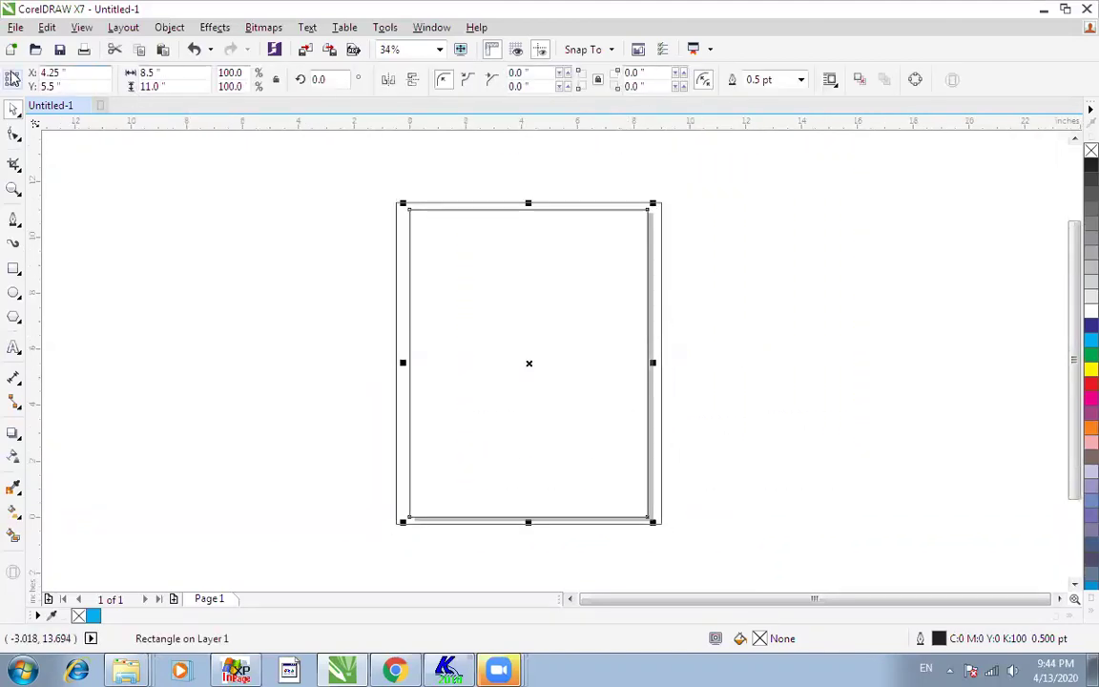
pyautogui.click(168, 86)
pyautogui.write('10.5')
pyautogui.press('Return')
pyautogui.scroll(-1, 307, 252)
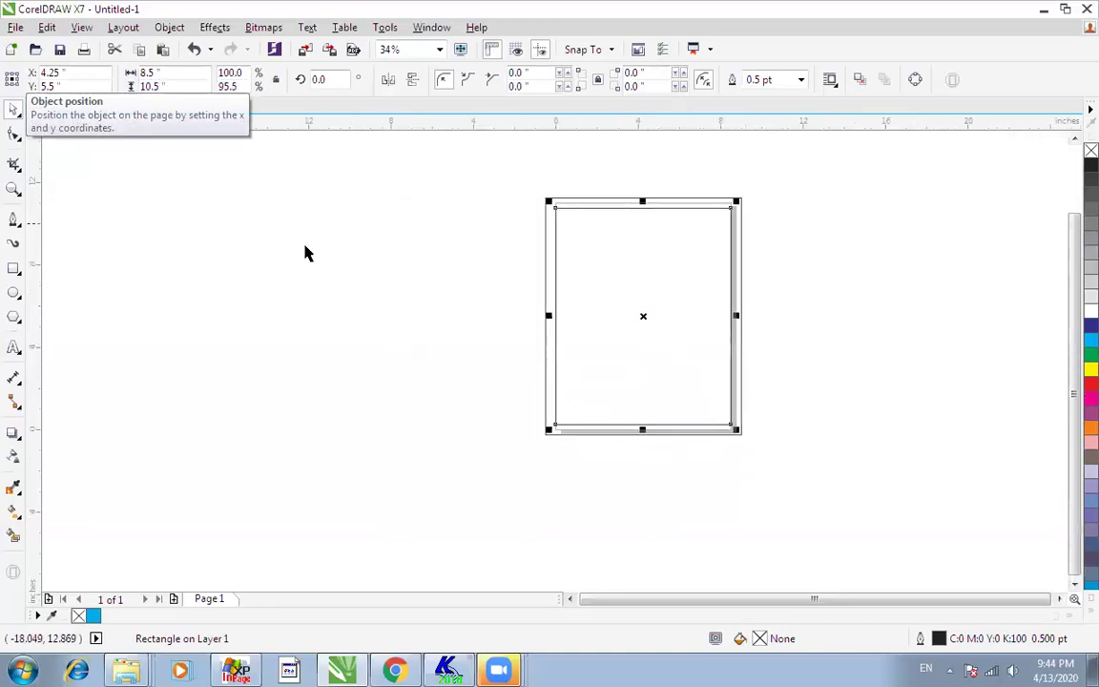
# - Move both rectangles together off the page to its left, centred at about X -8.486 in, and deselect them
pyautogui.press('F4')
pyautogui.scroll(-1, 771, 297)
pyautogui.moveTo(858, 178); pyautogui.dragTo(474, 501)
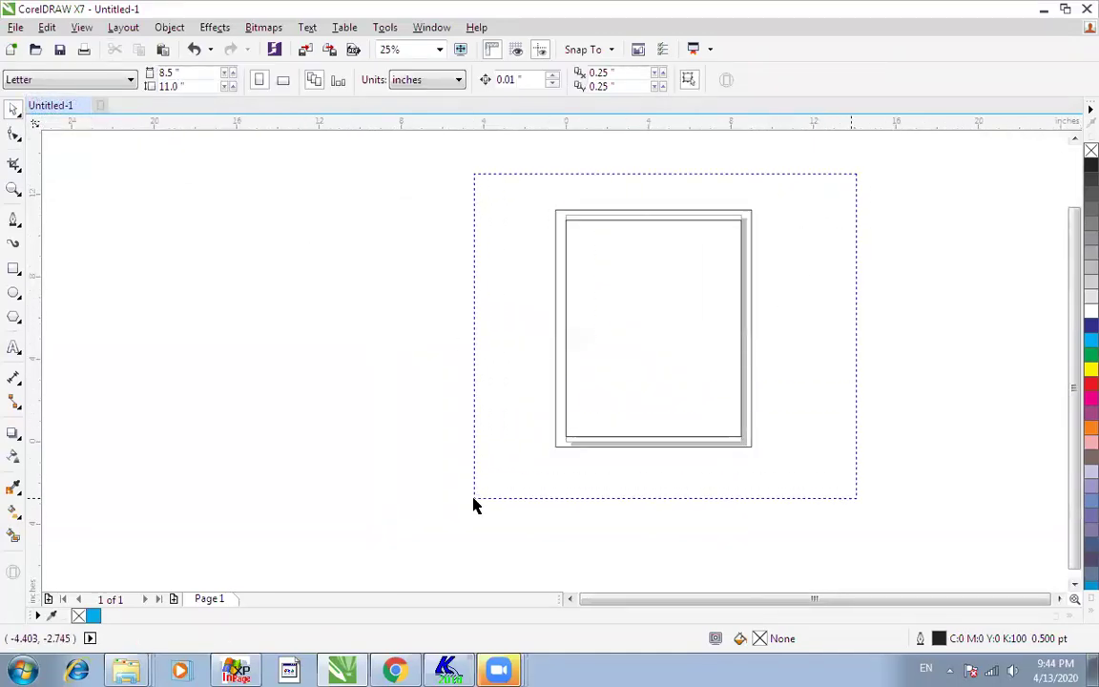
pyautogui.moveTo(645, 340); pyautogui.dragTo(373, 307)
pyautogui.click(314, 194)
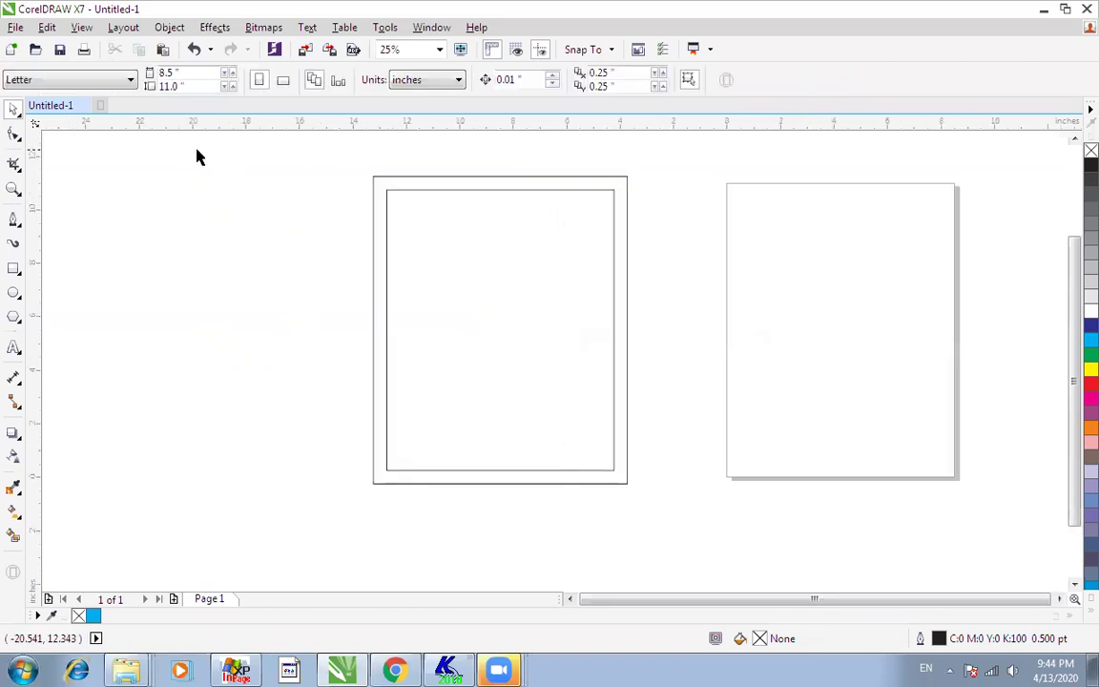
# - Select the inner and outer rectangles in turn to compare their sizes
pyautogui.click(448, 189)
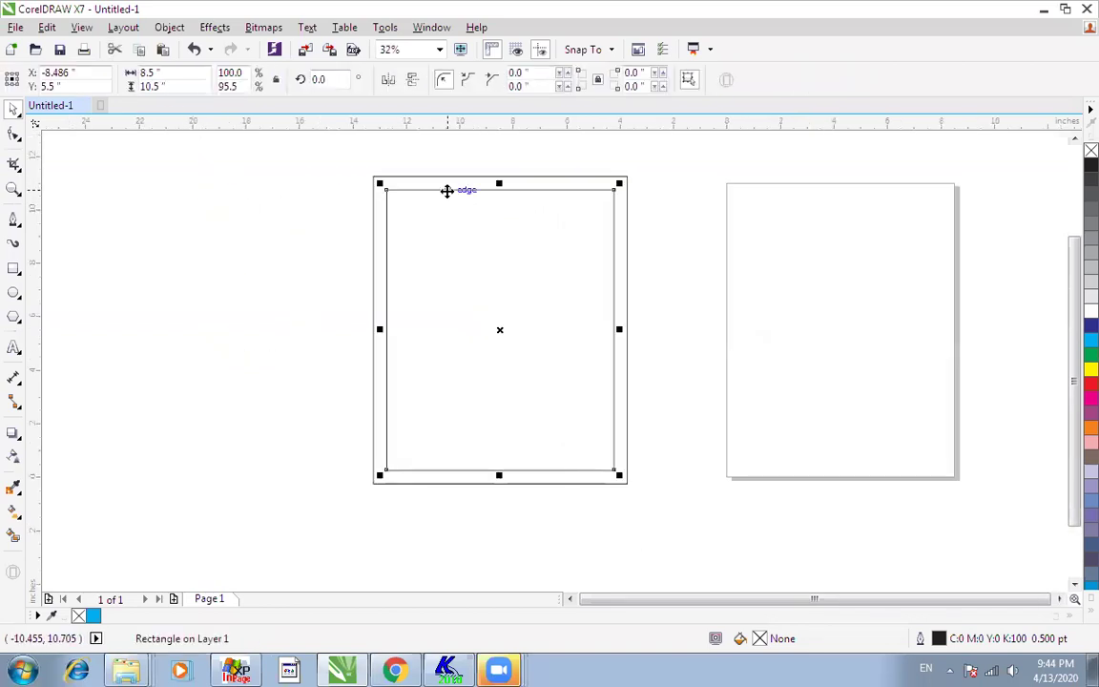
pyautogui.click(448, 180)
pyautogui.click(446, 176)
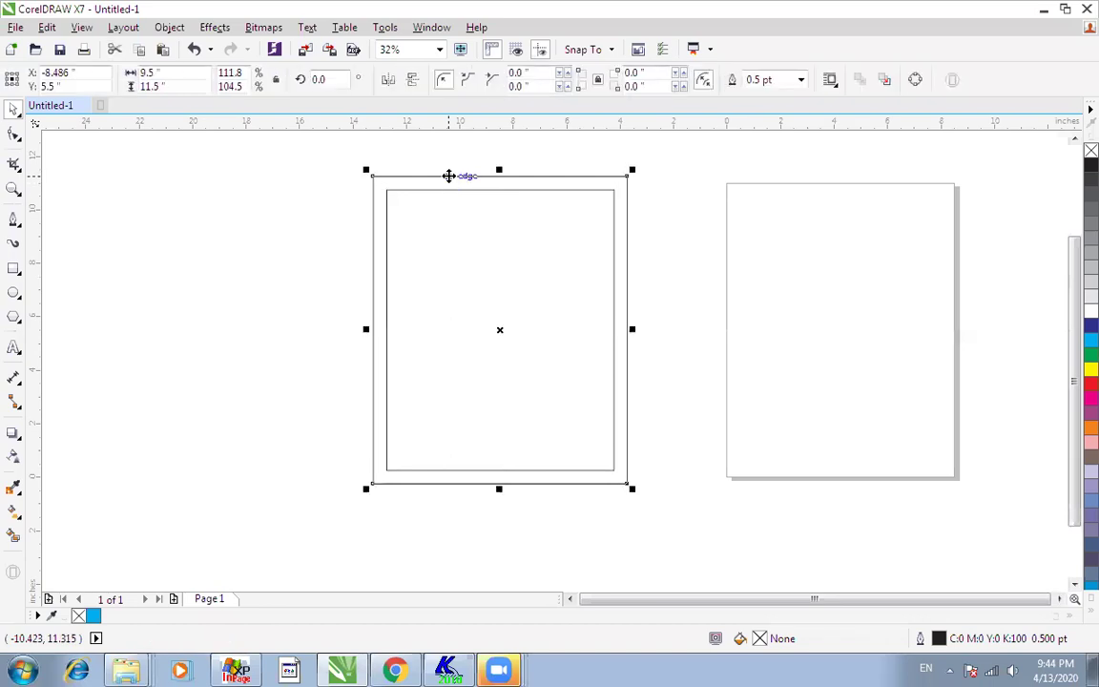
pyautogui.click(401, 190)
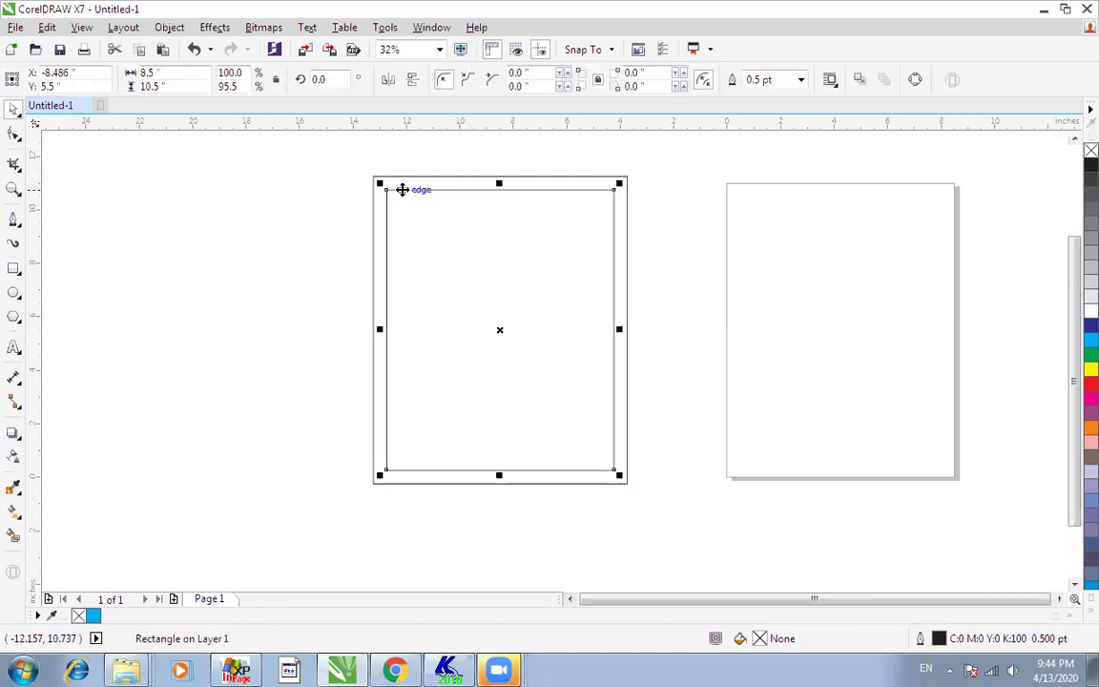
# - Make a narrowed copy of the outer rectangle, about 2.535 in wide and full height, along its left edge
pyautogui.click(253, 179)
pyautogui.scroll(-2, 267, 182)
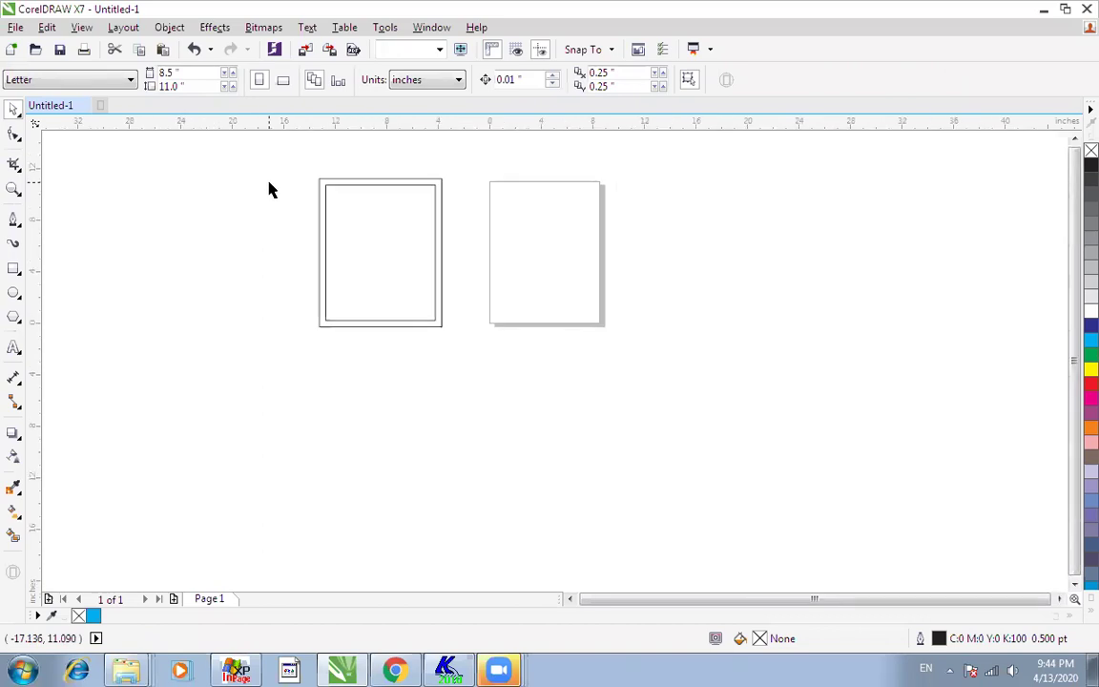
pyautogui.scroll(3, 289, 190)
pyautogui.click(405, 166)
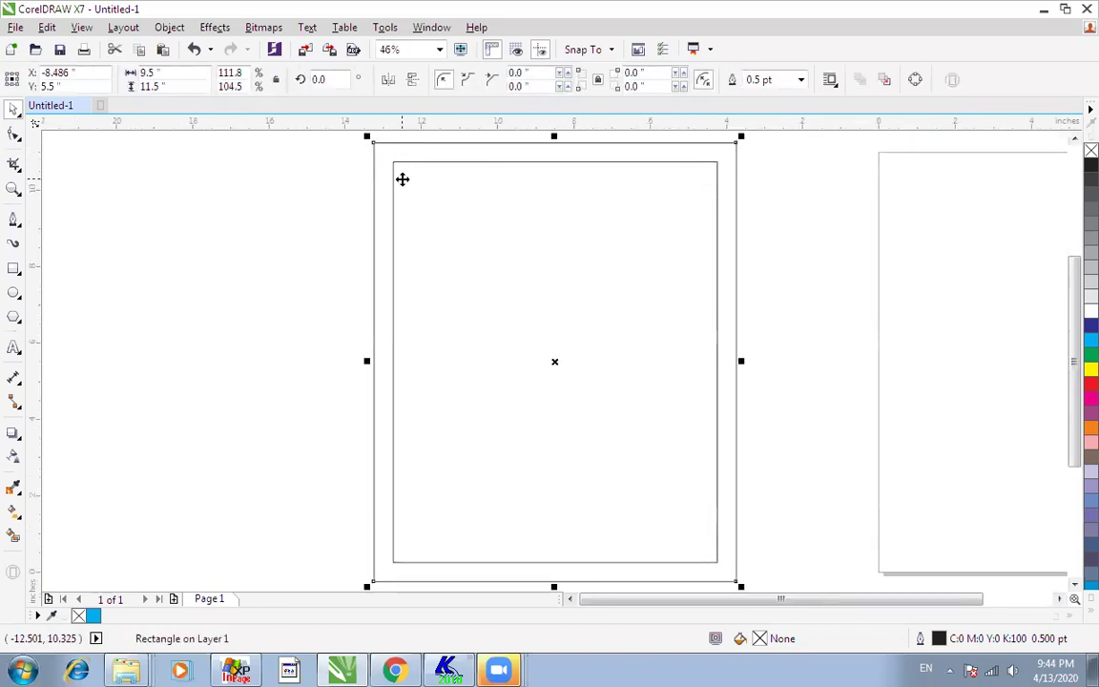
pyautogui.moveTo(742, 363); pyautogui.dragTo(477, 368)
pyautogui.scroll(-2, 477, 368)
pyautogui.press('F2')
pyautogui.moveTo(370, 215); pyautogui.dragTo(615, 542)
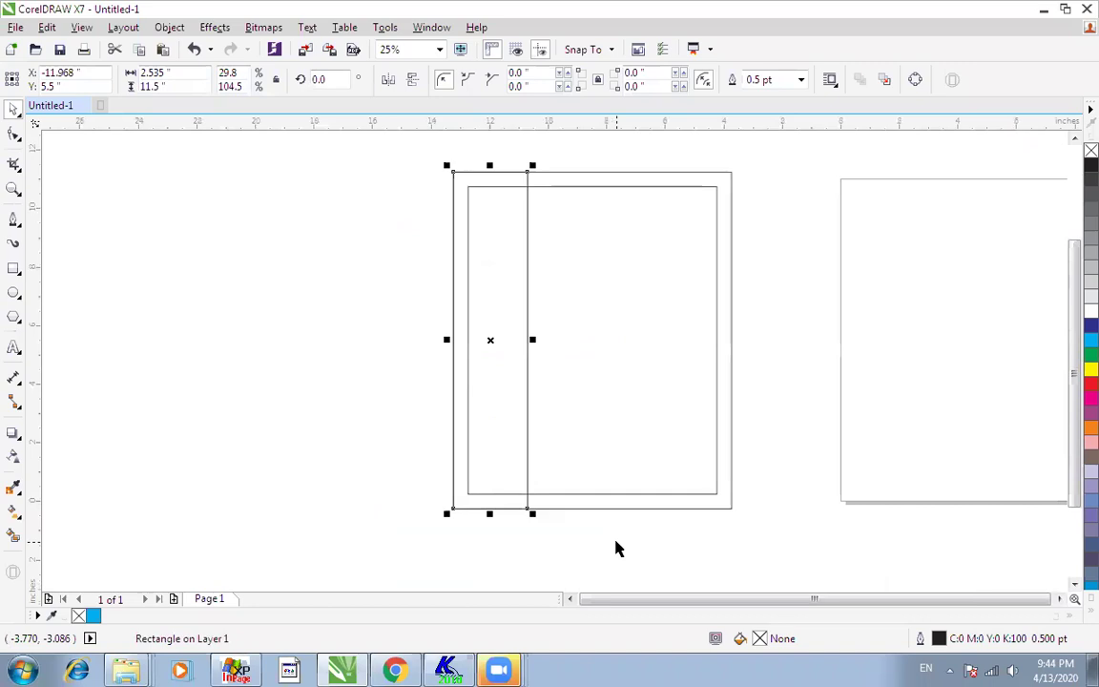
# - Convert the narrow rectangle to curves, bow its right side inward towards the left edge, and deselect it
pyautogui.hotkey('ctrl', 'q')
pyautogui.press('F10')
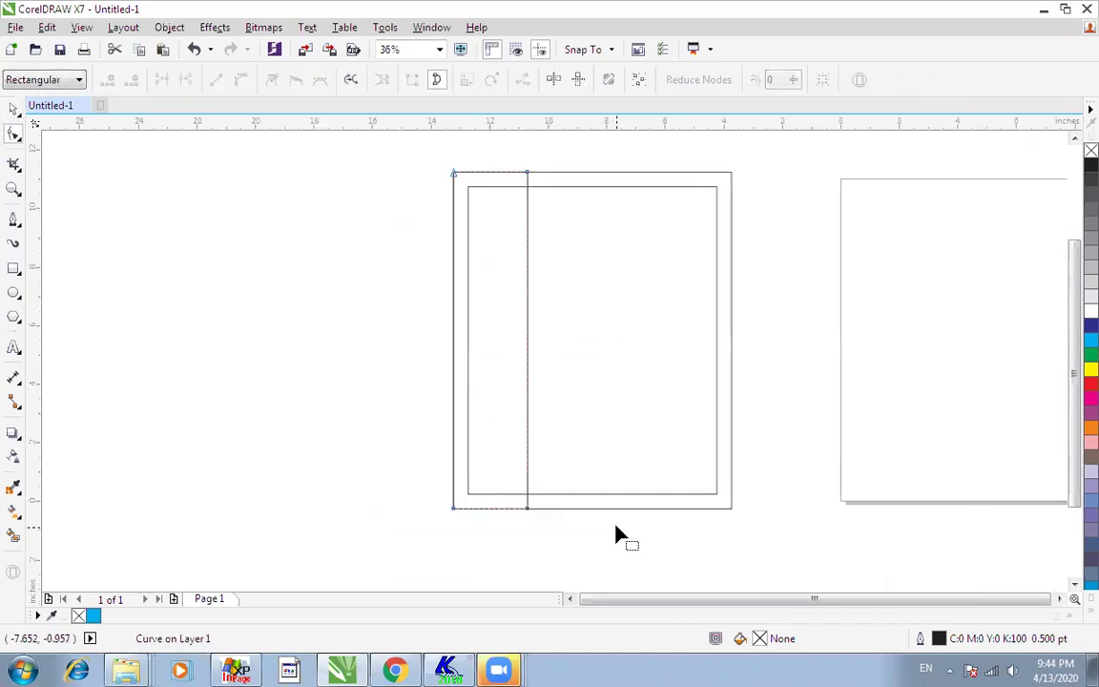
pyautogui.click(529, 334)
pyautogui.moveTo(530, 334); pyautogui.dragTo(491, 329)
pyautogui.press('space')
pyautogui.click(652, 154)
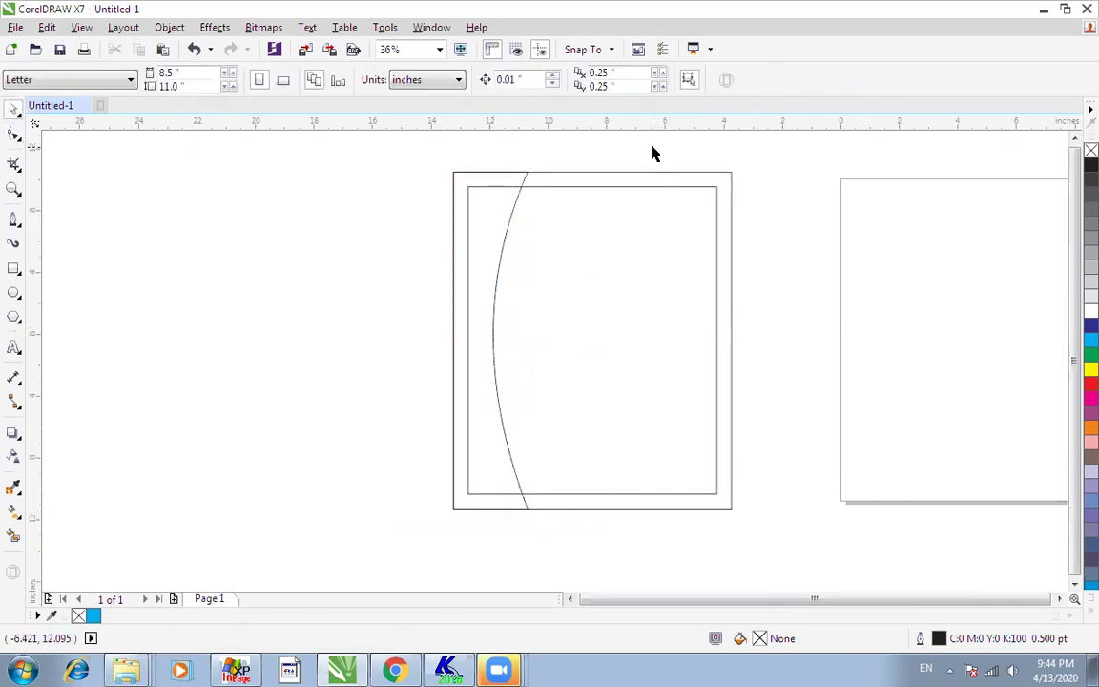
# - Fill the curved side strip with cyan, remove its outline, and deselect it
pyautogui.scroll(-1, 652, 152)
pyautogui.press('F2')
pyautogui.moveTo(499, 142); pyautogui.dragTo(769, 408)
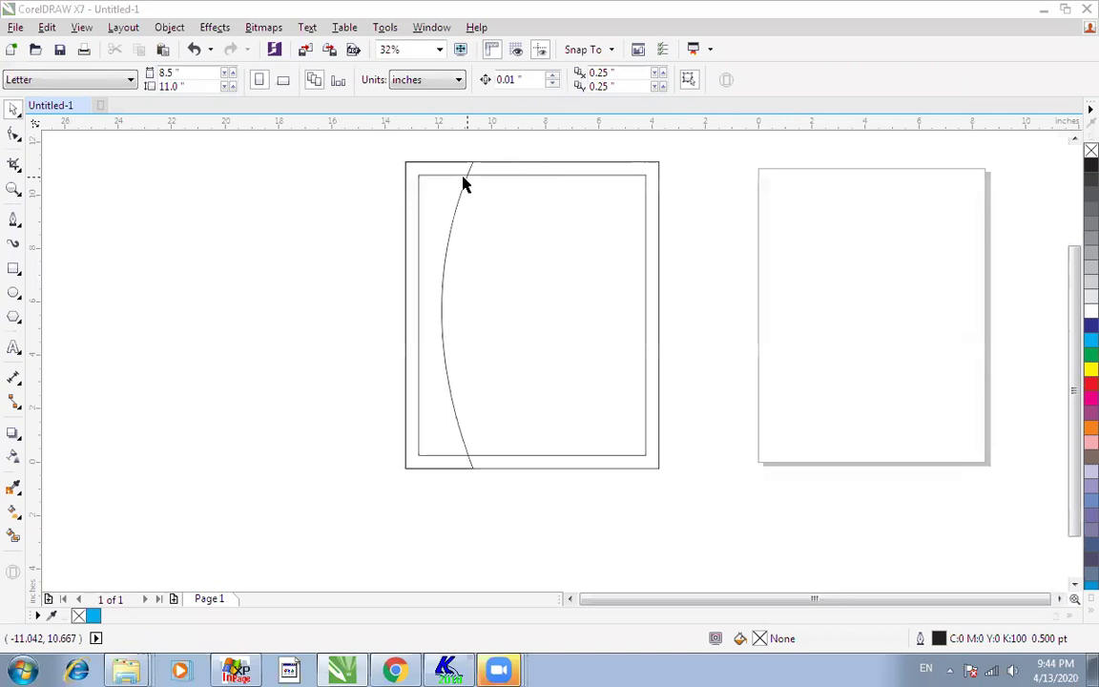
pyautogui.click(470, 174)
pyautogui.click(1090, 340)
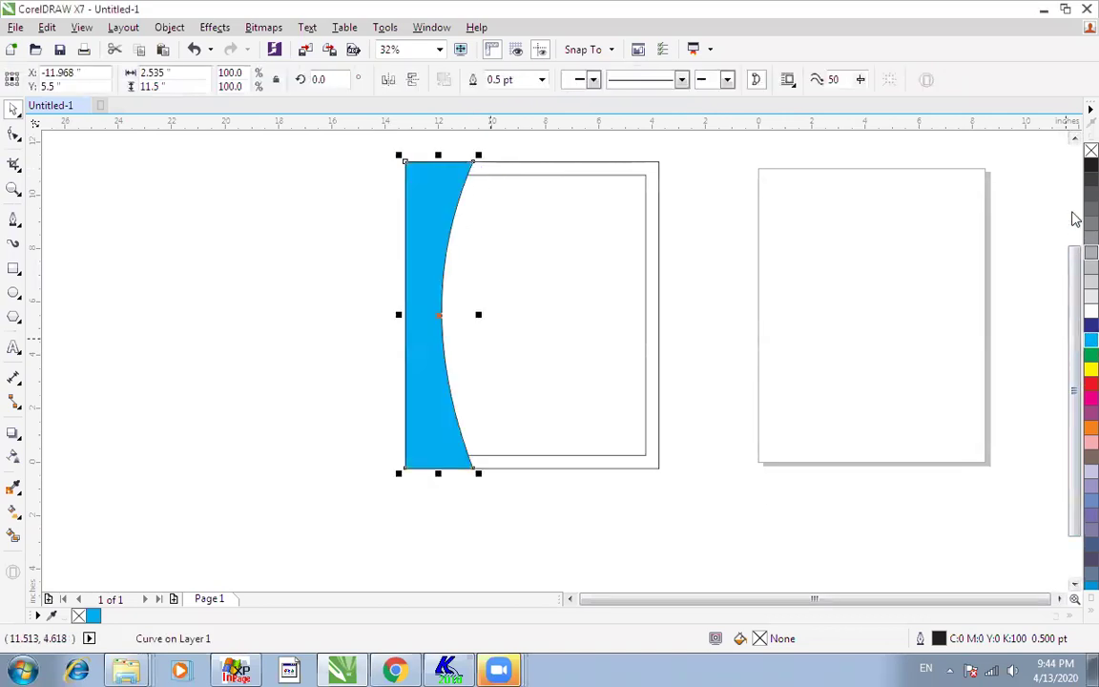
pyautogui.rightClick(1091, 151)
pyautogui.click(701, 183)
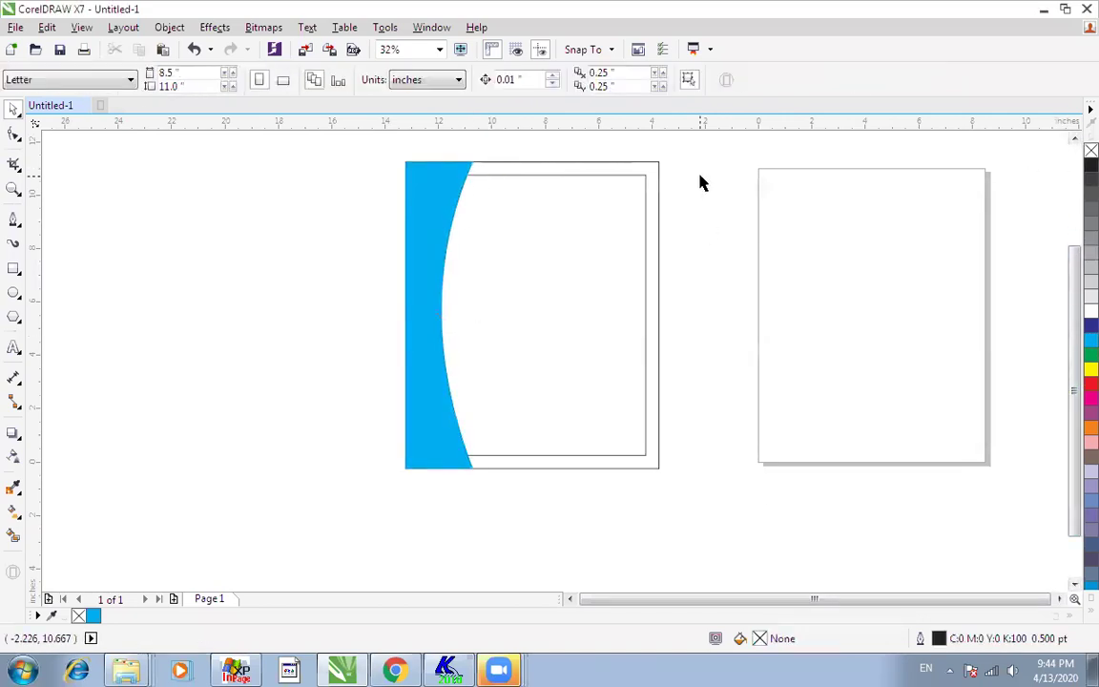
# - Select the inner rectangle and examine where it lies relative to the cyan strip and the outer frame
pyautogui.click(478, 176)
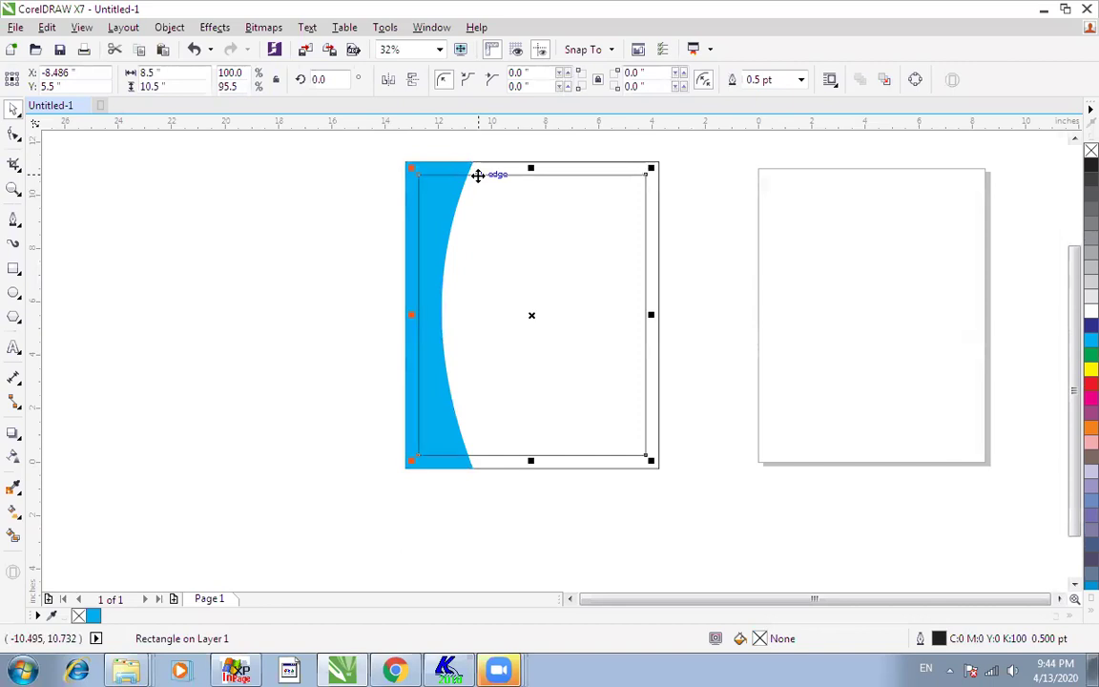
pyautogui.scroll(-1, 478, 176)
pyautogui.press('F2')
pyautogui.moveTo(405, 157); pyautogui.dragTo(645, 369)
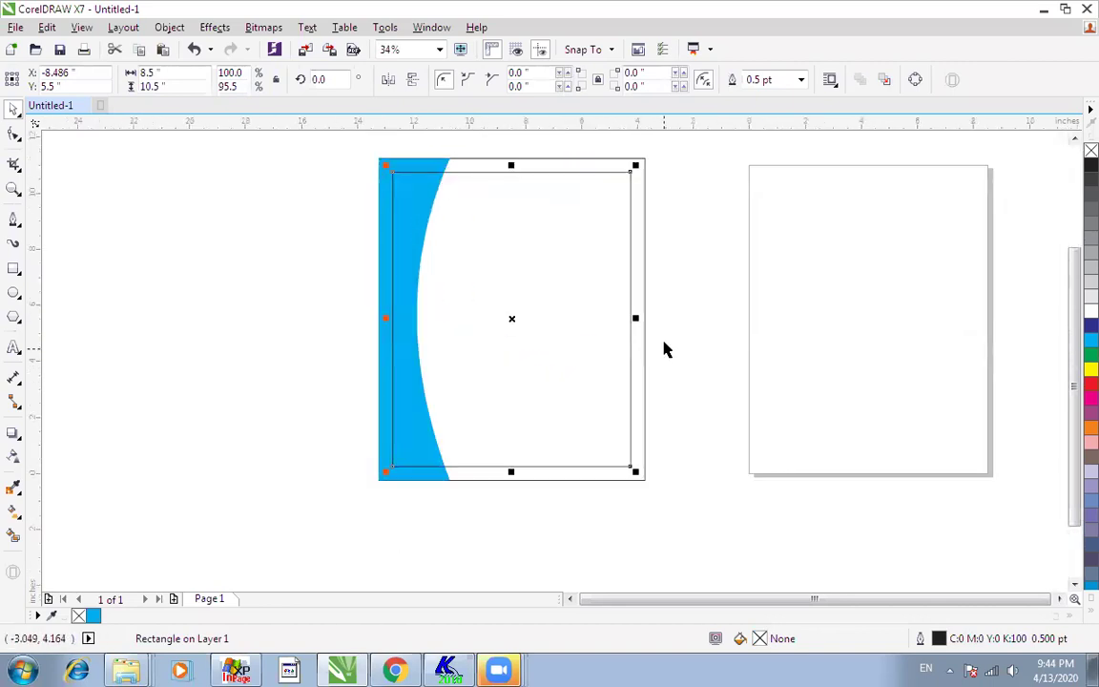
pyautogui.click(677, 253)
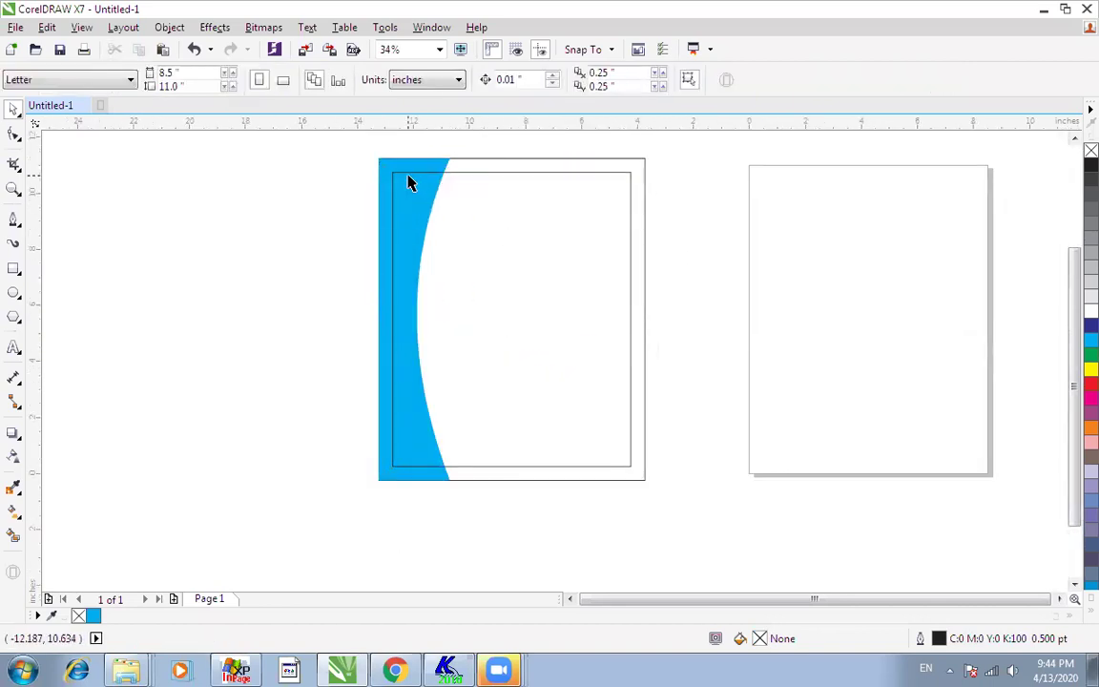
pyautogui.click(478, 174)
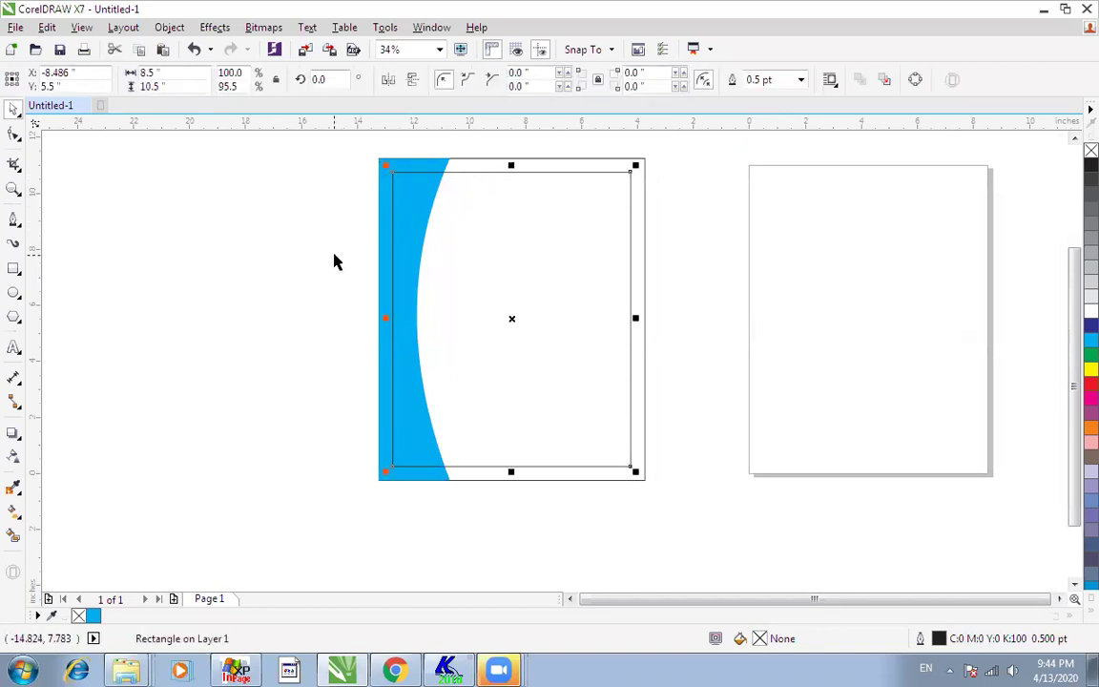
# - Switch to the file explorer and open the Ibn-e-sina folder inside A Work 3 on drive D
pyautogui.click(1043, 11)
pyautogui.doubleClick(24, 29)
pyautogui.doubleClick(415, 143)
pyautogui.doubleClick(968, 246)
pyautogui.click(968, 246)
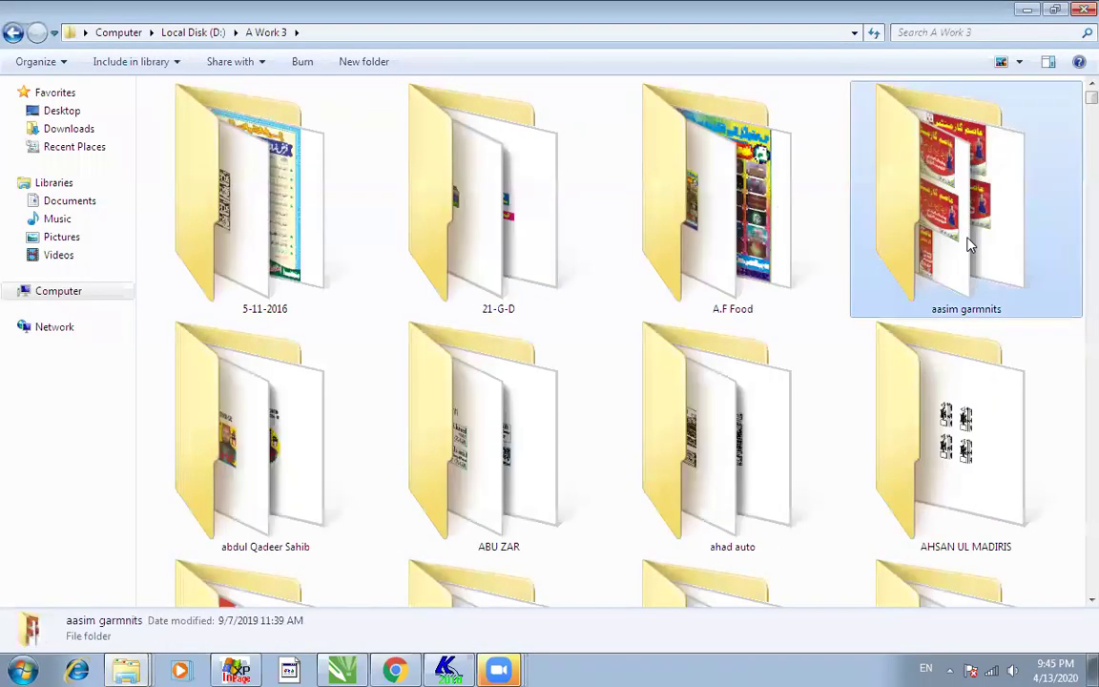
pyautogui.press('i')
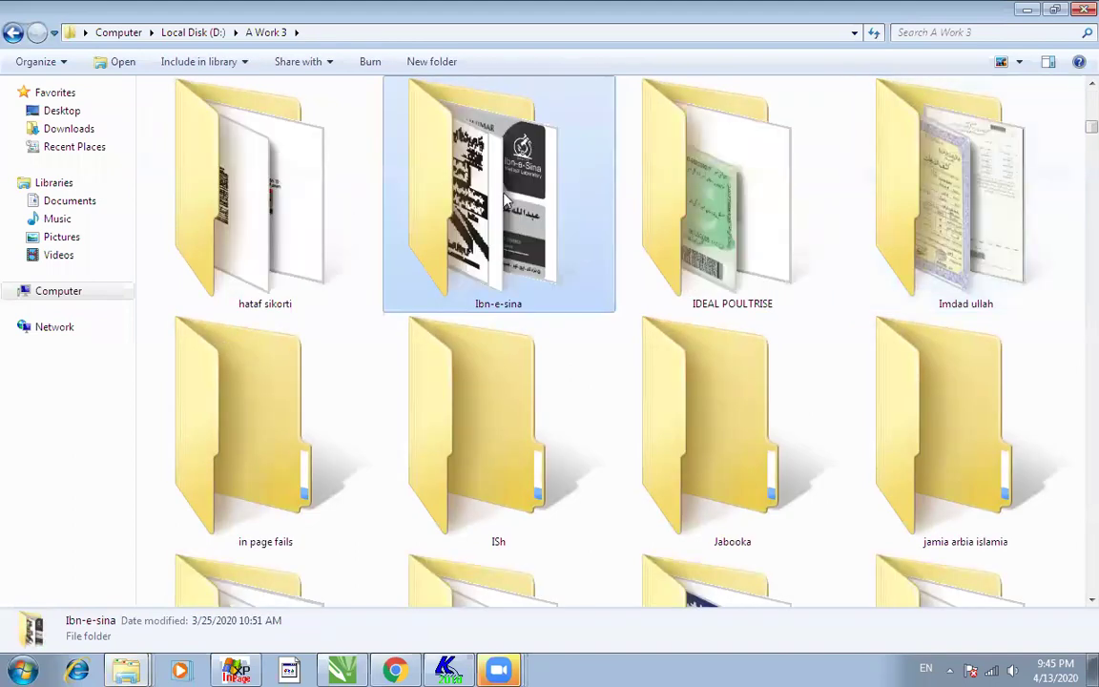
pyautogui.doubleClick(456, 181)
# - Look through the folder's artwork files and import the LAB PAD drawing into the open CorelDRAW document
pyautogui.click(1019, 61)
pyautogui.click(1029, 20)
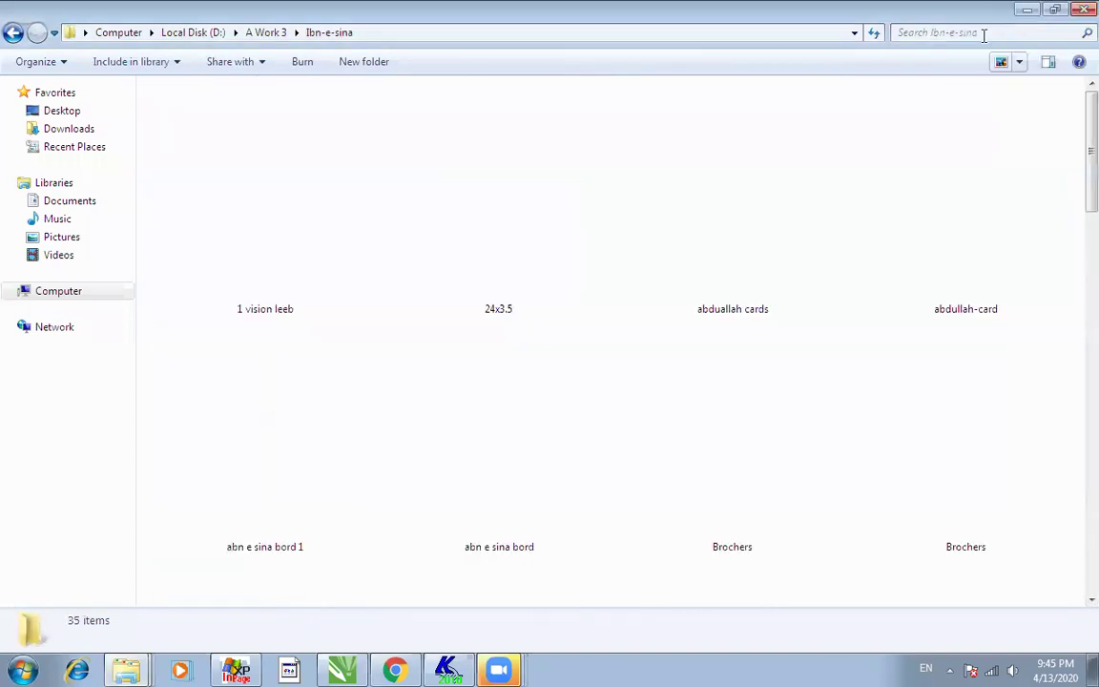
pyautogui.click(645, 402)
pyautogui.scroll(-5, 641, 441)
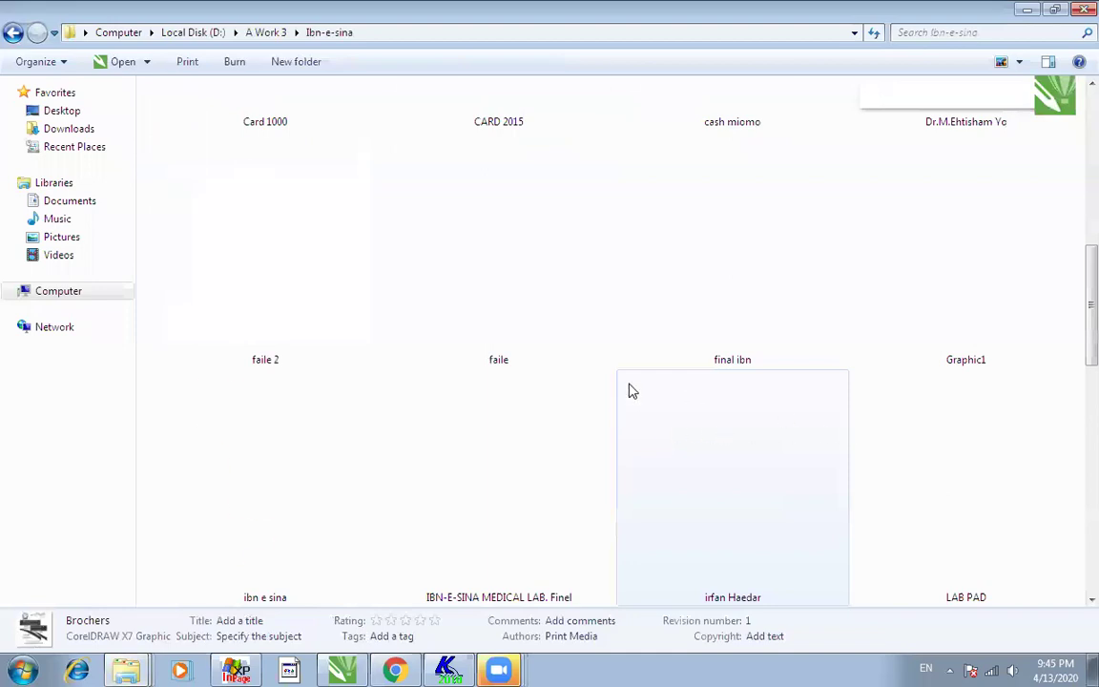
pyautogui.scroll(-10, 610, 405)
pyautogui.scroll(5, 779, 471)
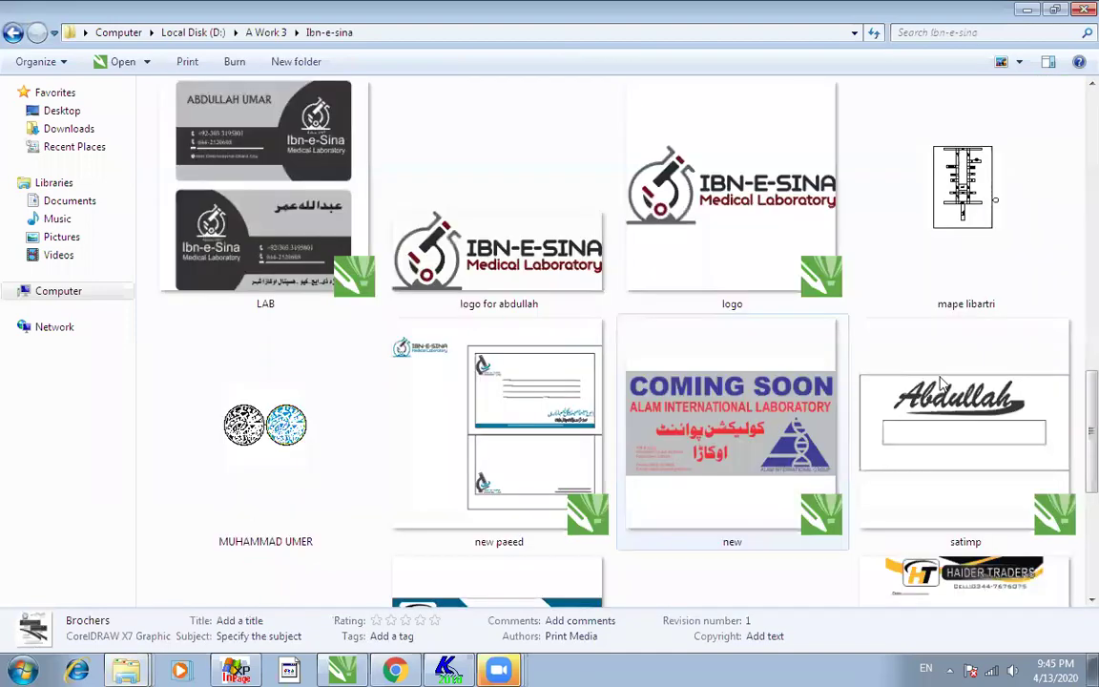
pyautogui.scroll(-3, 906, 396)
pyautogui.scroll(3, 599, 403)
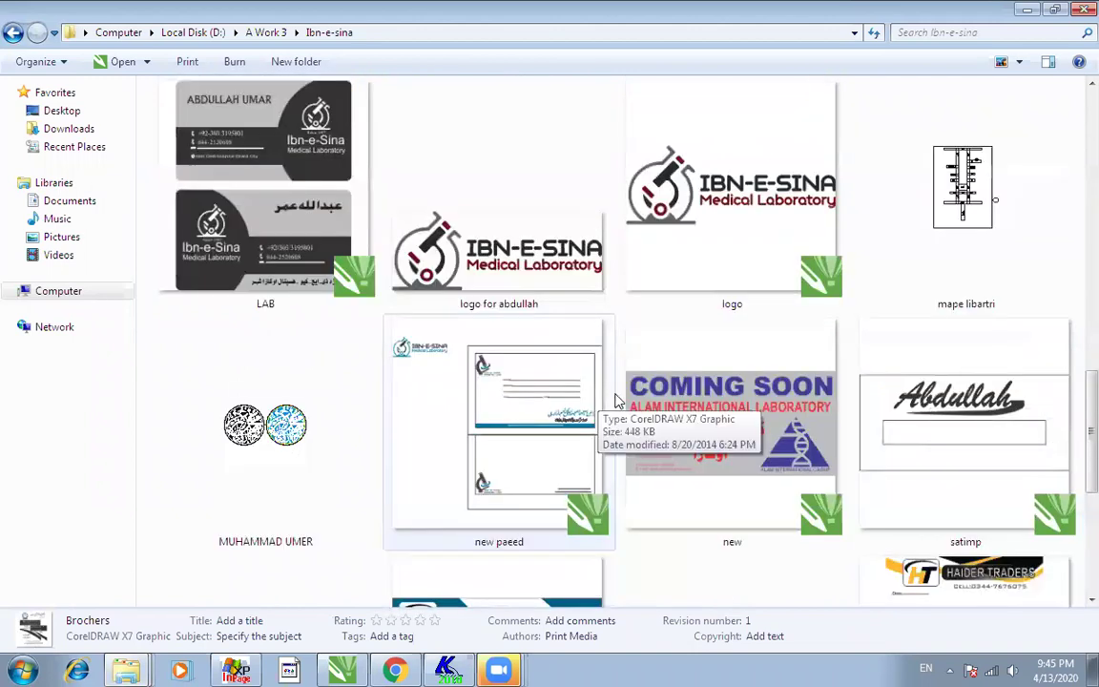
pyautogui.scroll(5, 619, 399)
pyautogui.moveTo(963, 284); pyautogui.dragTo(540, 290)
# - Align the inner page-sized rectangle with the imported letterhead by their vertical centre lines
pyautogui.press('F2')
pyautogui.moveTo(238, 215); pyautogui.dragTo(615, 523)
pyautogui.click(566, 245)
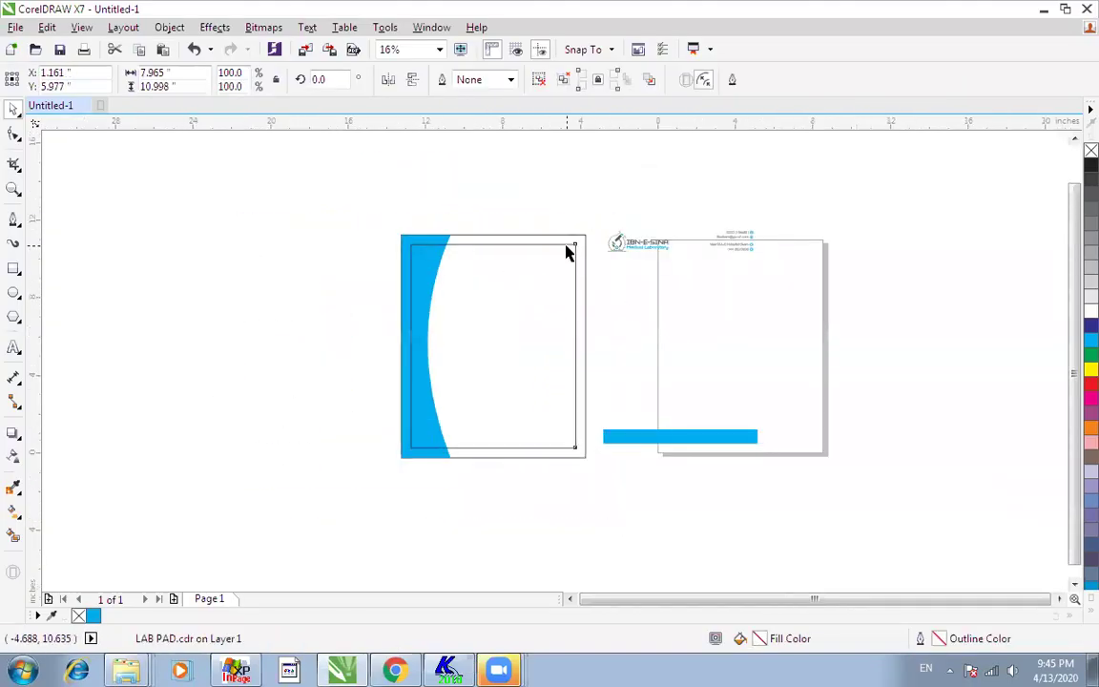
pyautogui.keyDown('shift'); pyautogui.click(628, 247); pyautogui.keyUp('shift')
pyautogui.press('c')
# - Examine how the letterhead's logo, contact details and bottom bar sit within the 8.5 by 10.5 in rectangle
pyautogui.press('F2')
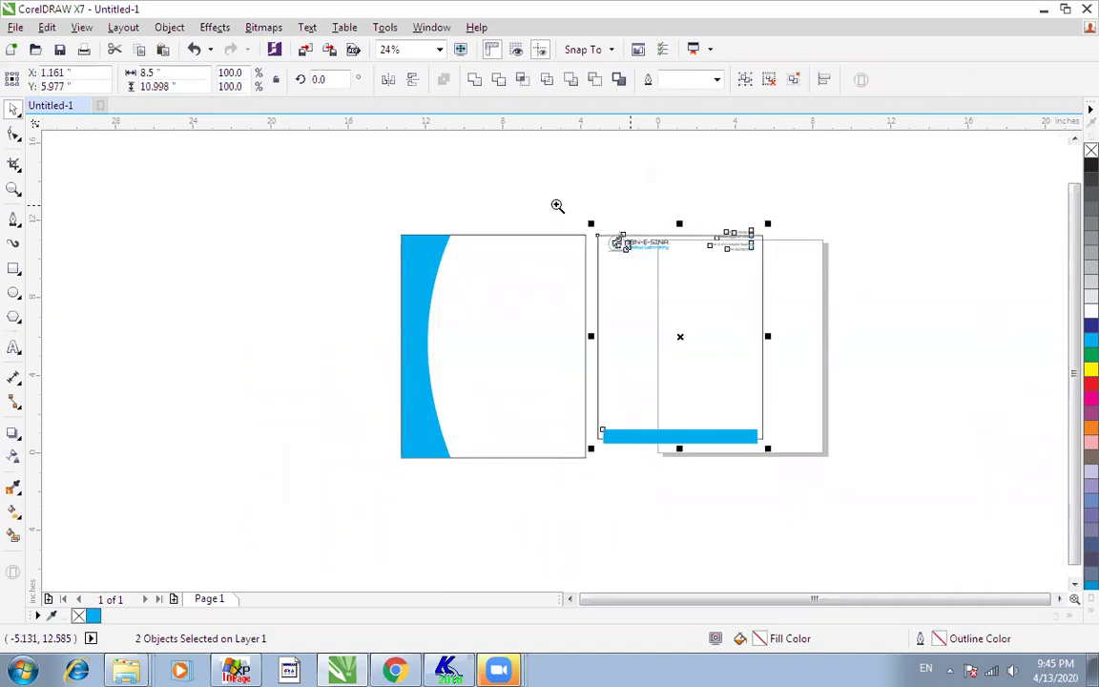
pyautogui.moveTo(559, 206); pyautogui.dragTo(829, 424)
pyautogui.press('Escape')
pyautogui.scroll(-2, 703, 213)
pyautogui.moveTo(487, 179); pyautogui.dragTo(781, 334)
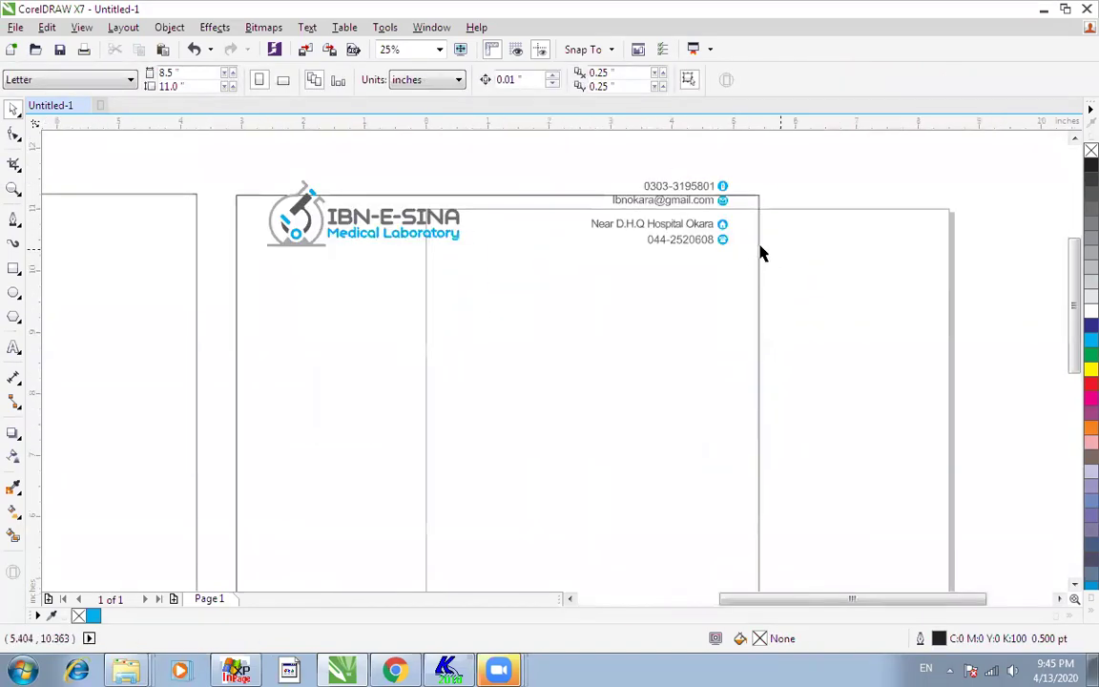
pyautogui.click(759, 238)
pyautogui.scroll(-2, 753, 243)
pyautogui.scroll(1, 749, 250)
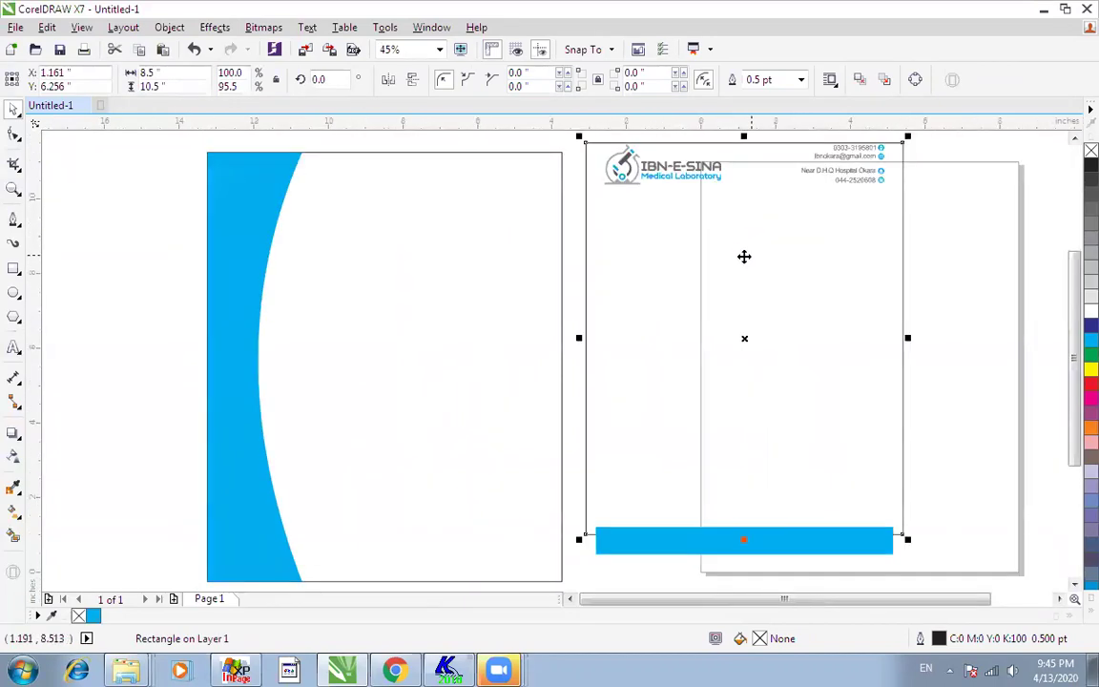
# - Move the letterhead artwork to the empty area left of the outer frame and delete the 8.5 by 10.5 in rectangle
pyautogui.press('Escape')
pyautogui.scroll(-2, 954, 355)
pyautogui.moveTo(887, 256); pyautogui.dragTo(381, 254)
pyautogui.click(777, 238)
pyautogui.press('Delete')
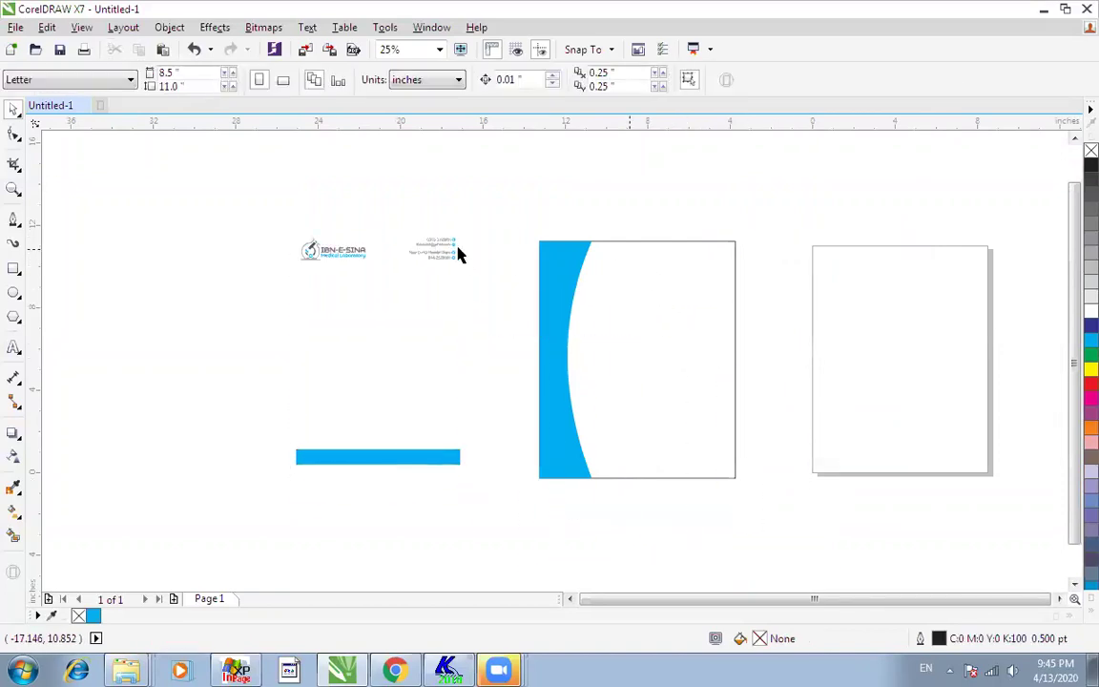
# - Place the logo and the contact details inside the outer frame along its top edge, clear of the curved strip
pyautogui.click(459, 250)
pyautogui.moveTo(226, 197); pyautogui.dragTo(704, 263)
pyautogui.press('z')
pyautogui.moveTo(490, 196); pyautogui.dragTo(809, 360)
pyautogui.moveTo(902, 246); pyautogui.dragTo(658, 386)
pyautogui.moveTo(759, 311); pyautogui.dragTo(706, 311)
pyautogui.moveTo(326, 236)
pyautogui.mouseDown()
pyautogui.moveTo(480, 335)
pyautogui.moveTo(577, 361)
pyautogui.mouseUp()
pyautogui.moveTo(475, 311); pyautogui.dragTo(472, 295)
pyautogui.click(514, 238)
pyautogui.scroll(-1, 514, 238)
# - Move the cyan bar onto the bottom edge of the outer frame
pyautogui.press('F4')
pyautogui.moveTo(380, 533); pyautogui.dragTo(888, 558)
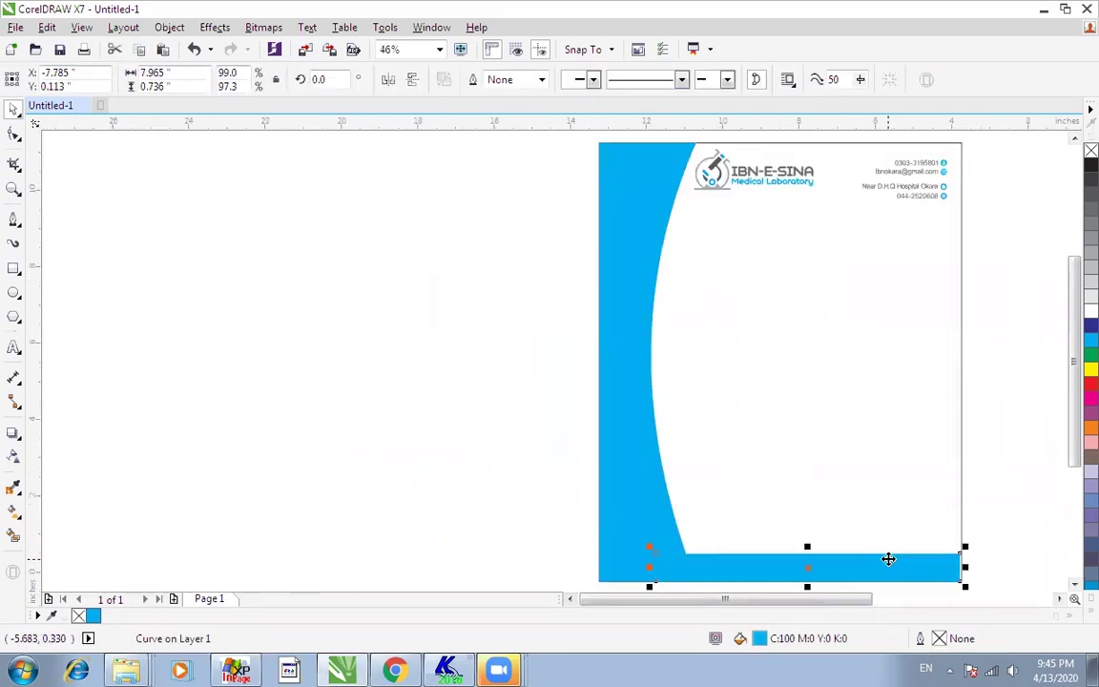
pyautogui.hscroll(3, 831, 387)
pyautogui.click(797, 373)
pyautogui.scroll(-1, 795, 373)
pyautogui.scroll(1, 795, 373)
# - Resize the bottom bar to about 7.79 in wide, from the frame's right edge to inside the curved strip, and deselect it
pyautogui.click(598, 573)
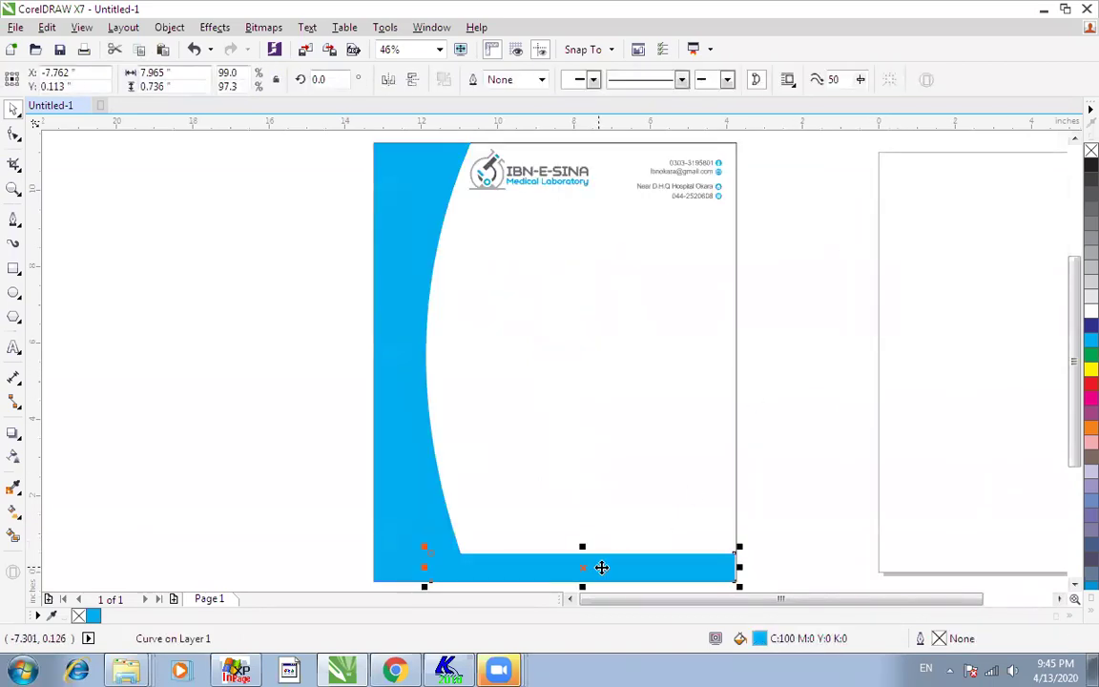
pyautogui.moveTo(425, 569); pyautogui.dragTo(459, 569)
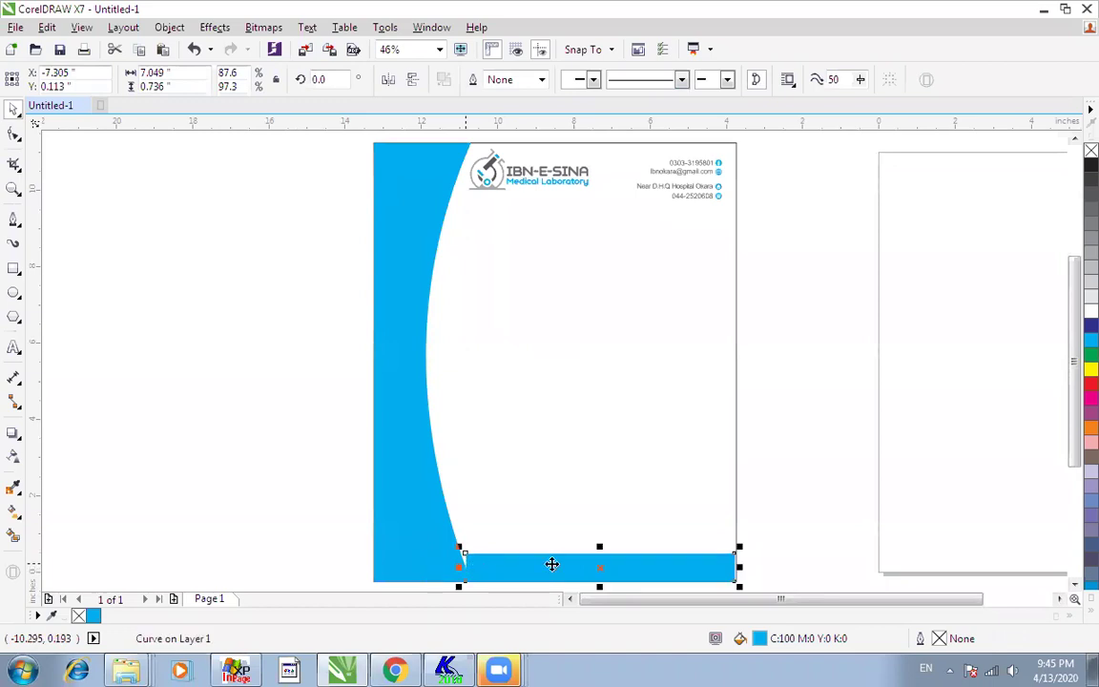
pyautogui.click(783, 491)
pyautogui.click(698, 556)
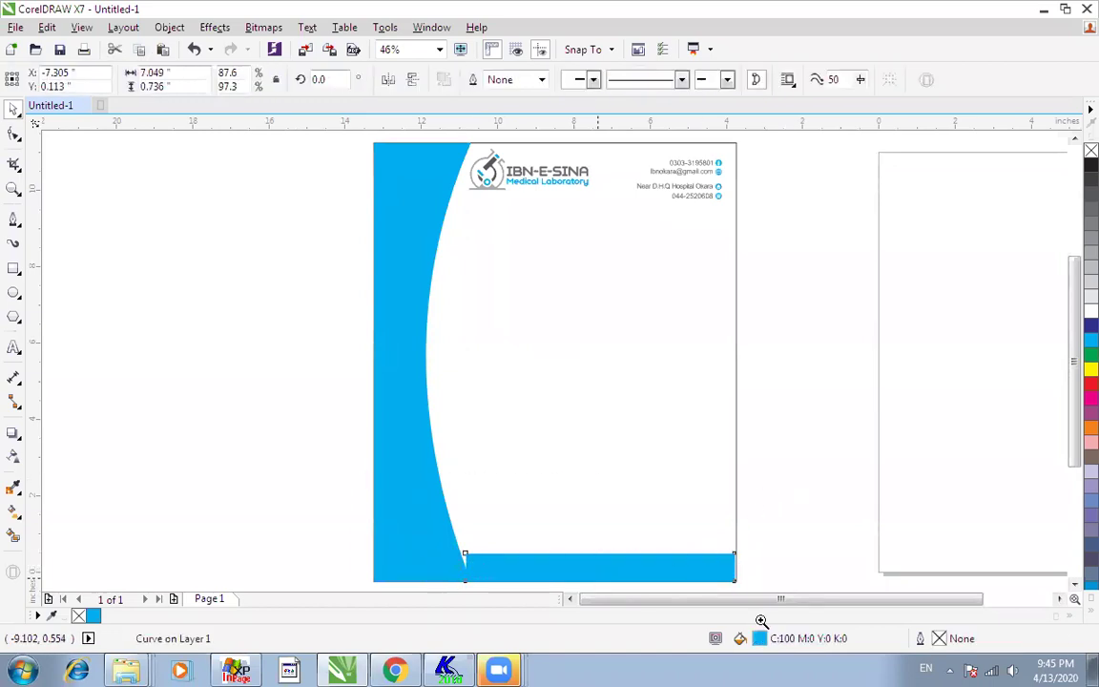
pyautogui.scroll(2, 649, 491)
pyautogui.moveTo(852, 373); pyautogui.dragTo(856, 375)
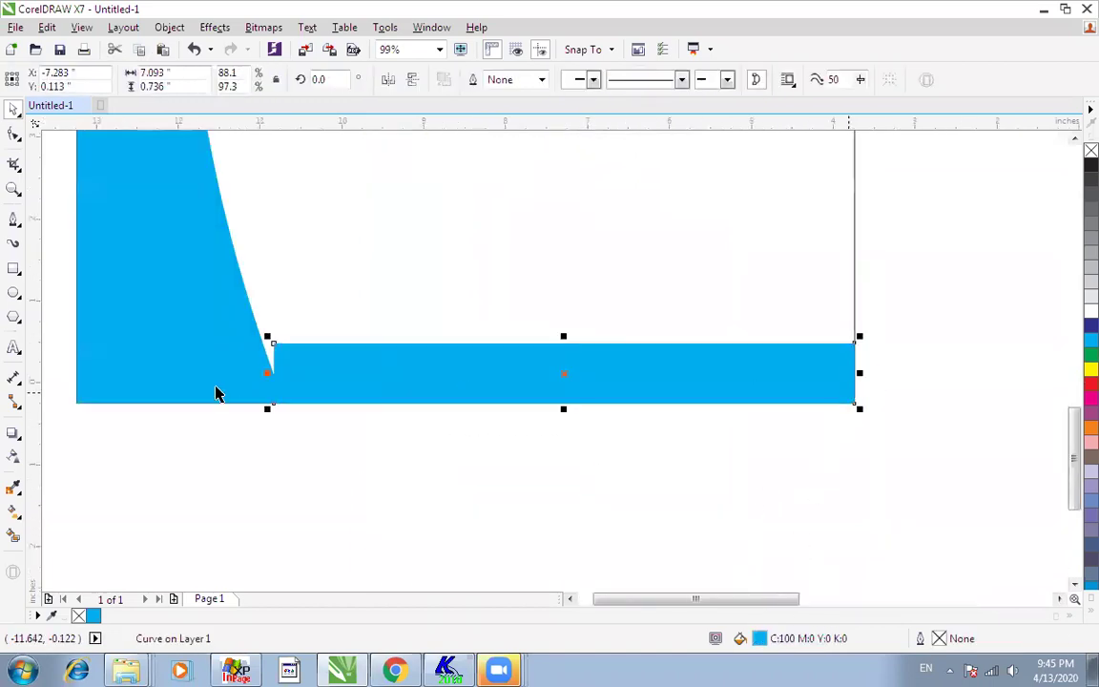
pyautogui.moveTo(271, 371); pyautogui.dragTo(209, 370)
pyautogui.scroll(-2, 210, 370)
pyautogui.click(262, 307)
# - Fill the bottom bar with black and move it back one level behind the cyan strip
pyautogui.click(520, 570)
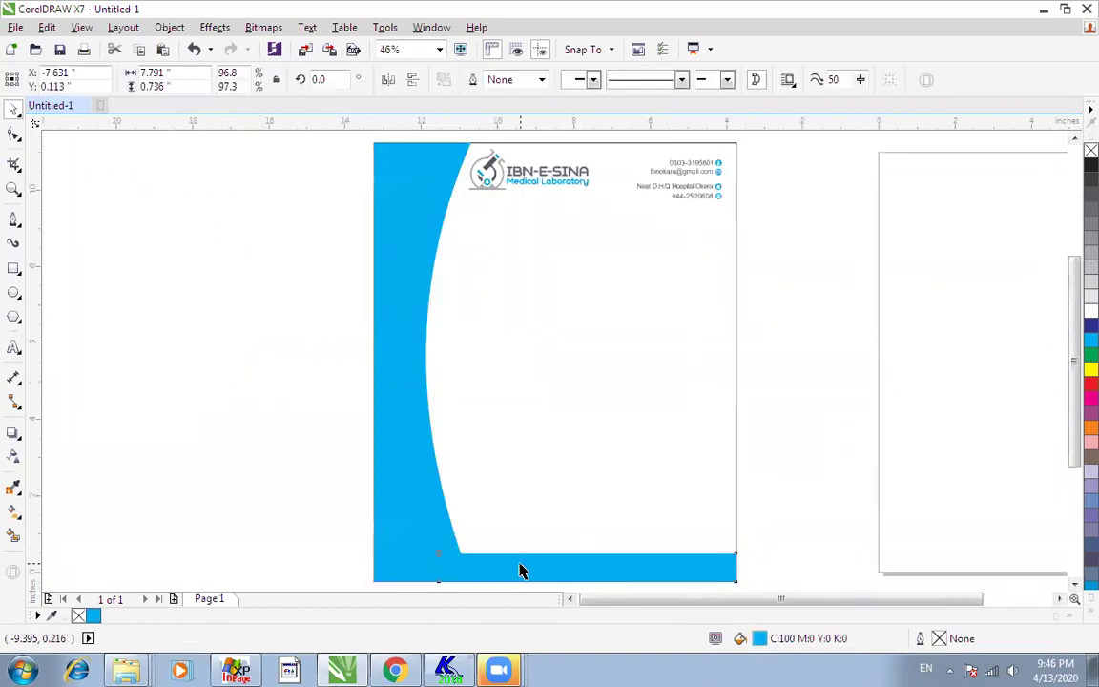
pyautogui.click(1091, 164)
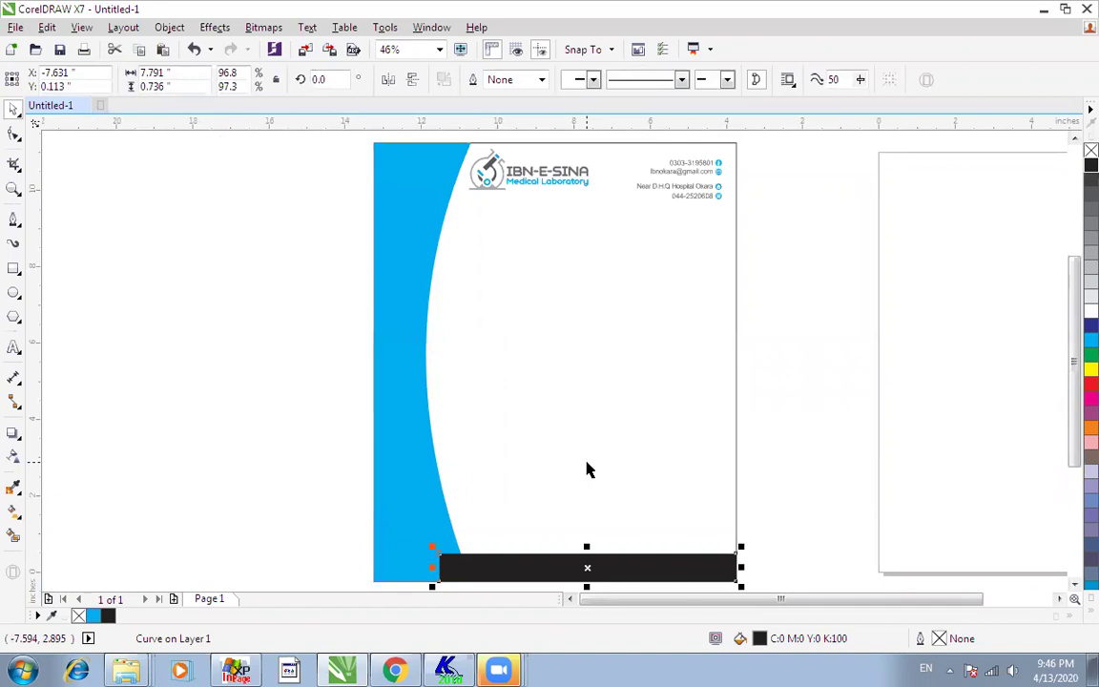
pyautogui.hotkey('ctrl', 'pagedown')
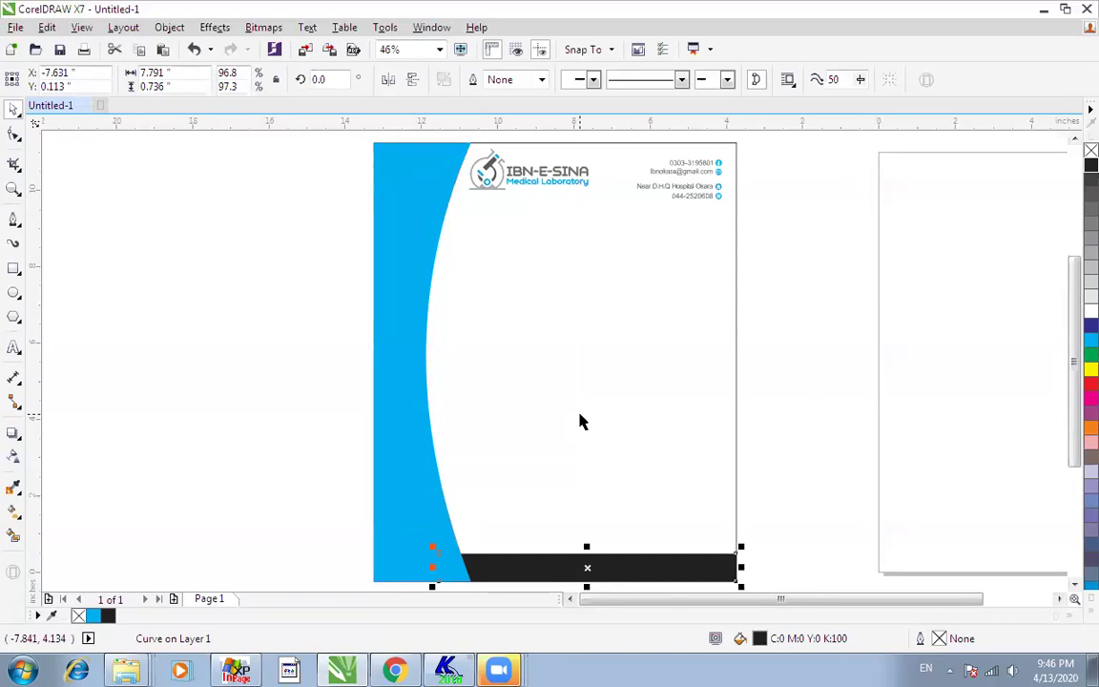
# - Delete the cyan curved strip and the black bottom bar from the letterhead frame
pyautogui.click(411, 249)
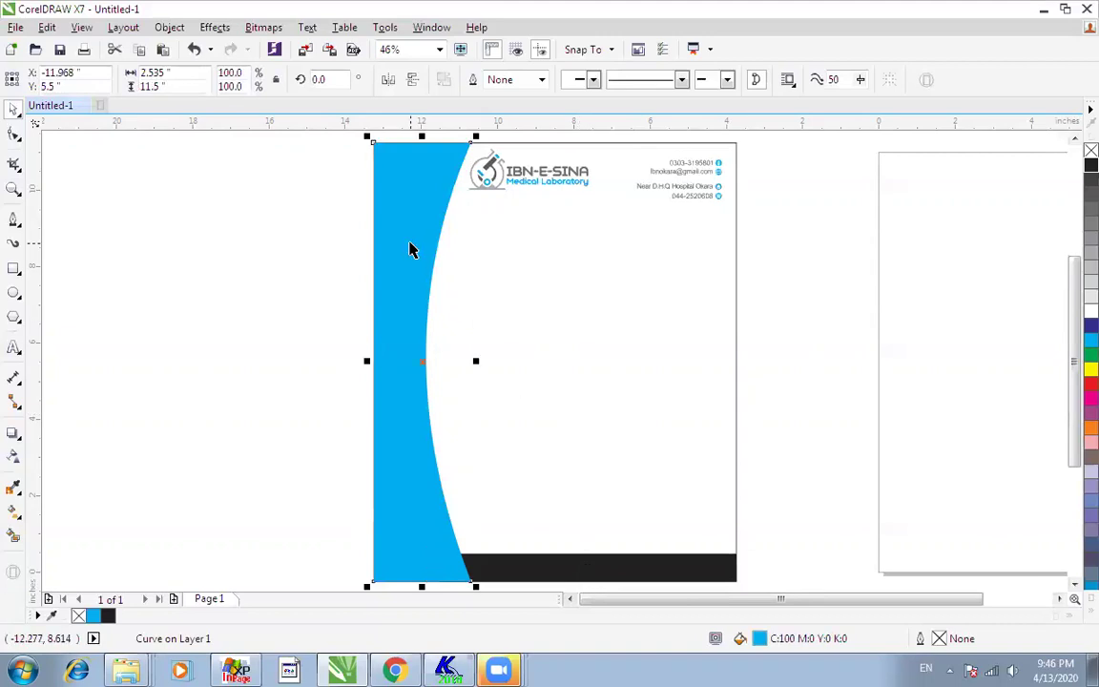
pyautogui.press('Delete')
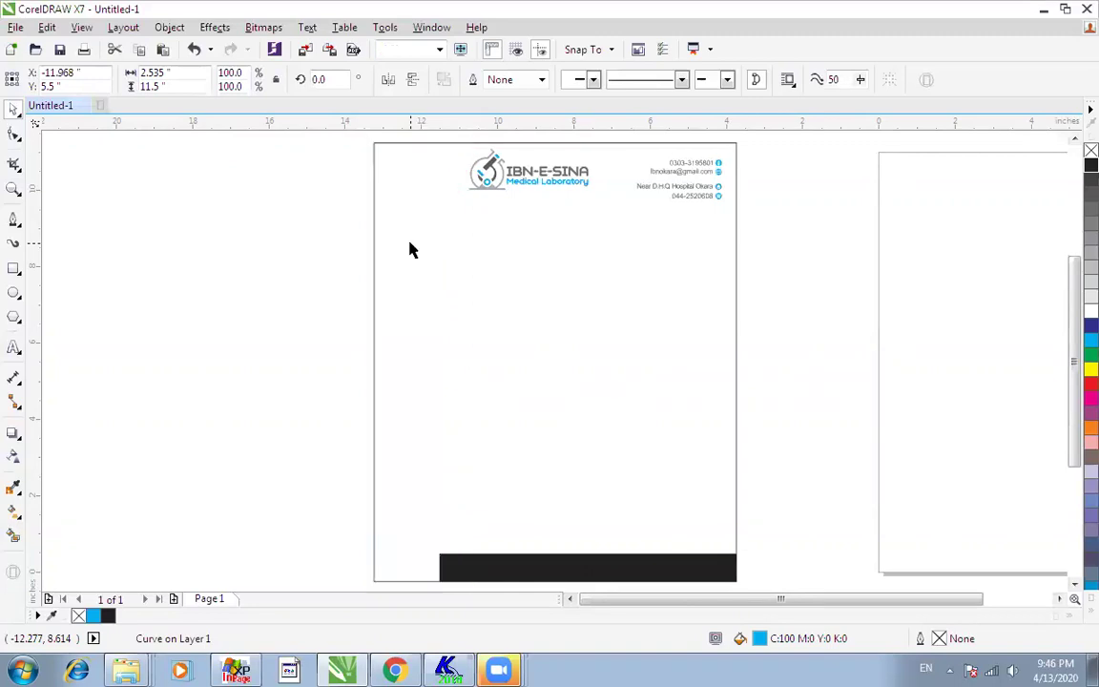
pyautogui.click(523, 567)
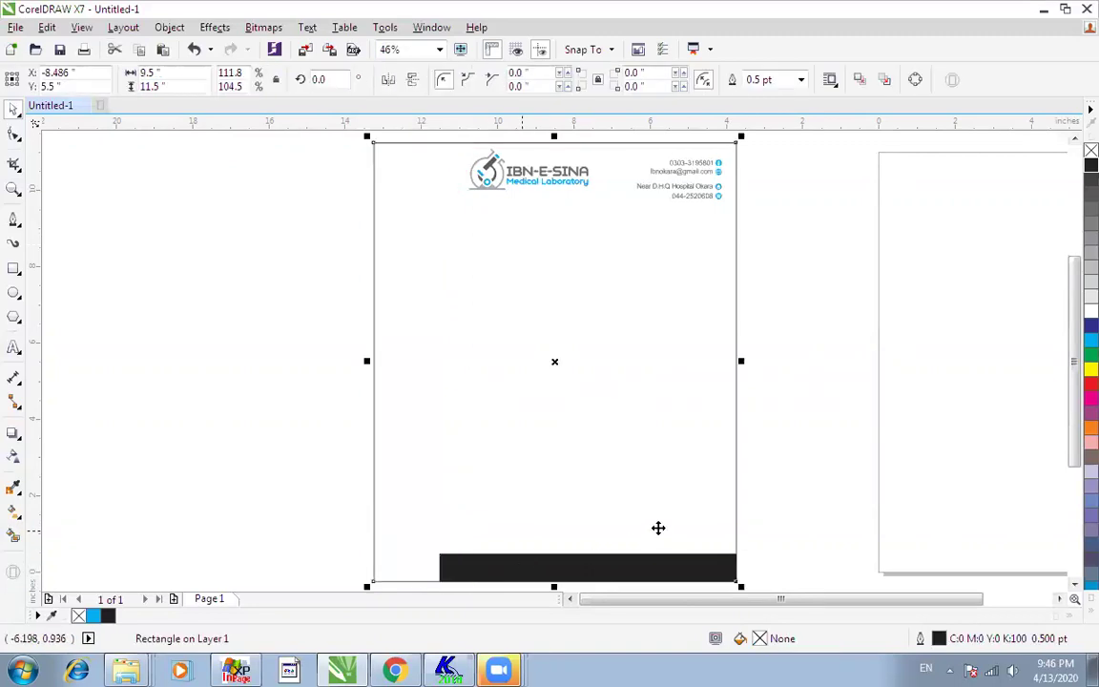
pyautogui.moveTo(780, 549); pyautogui.dragTo(368, 565)
pyautogui.press('Delete')
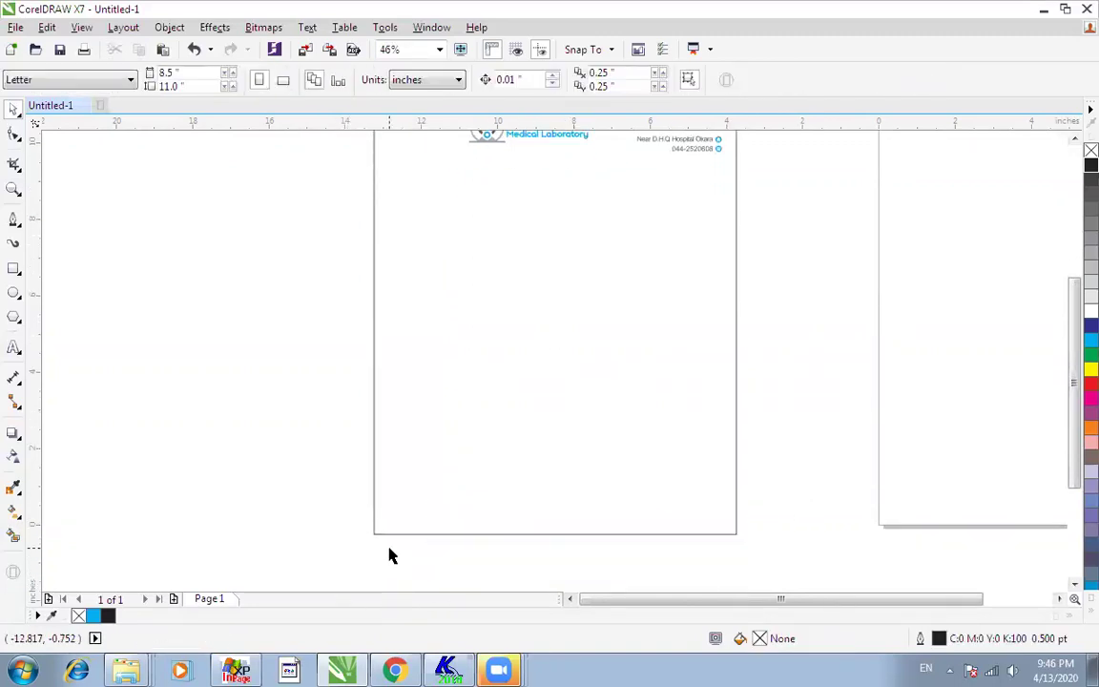
# - Delete the remaining logo and contact details from the letterhead frame
pyautogui.scroll(-2, 387, 554)
pyautogui.moveTo(397, 245); pyautogui.dragTo(603, 404)
pyautogui.press('Delete')
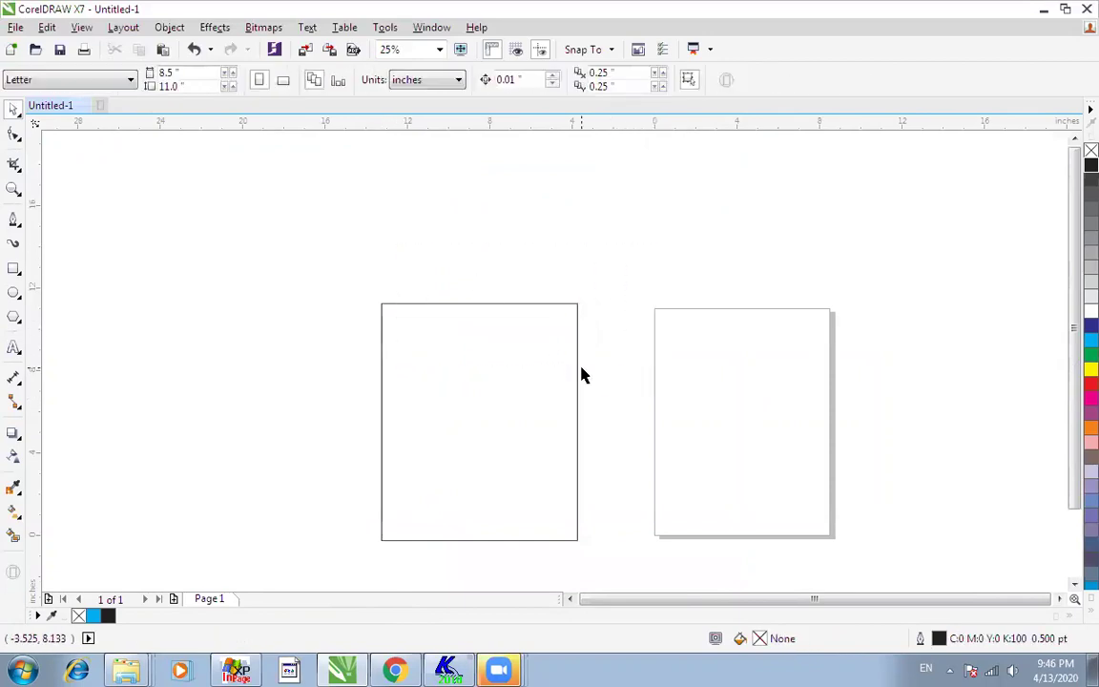
# - Create an inner rectangle of 8.5 × 10.5 inches centred within the large outer frame
pyautogui.click(576, 373)
pyautogui.click(157, 73)
pyautogui.write('8.5')
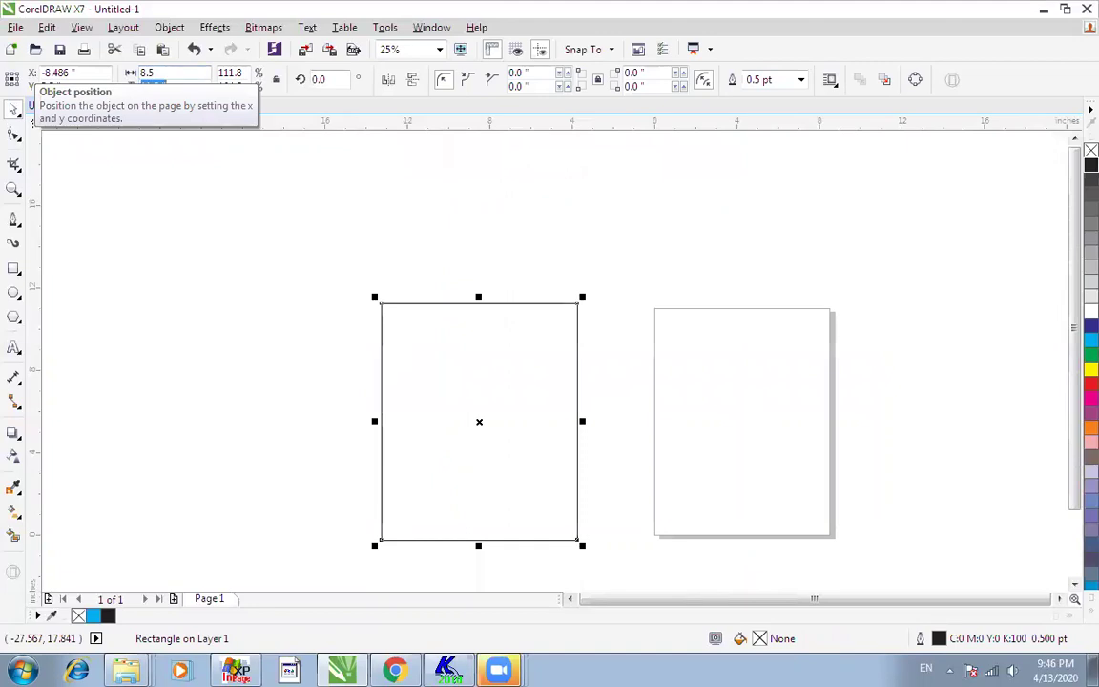
pyautogui.write('10.5')
pyautogui.press('Return')
pyautogui.scroll(2, 349, 345)
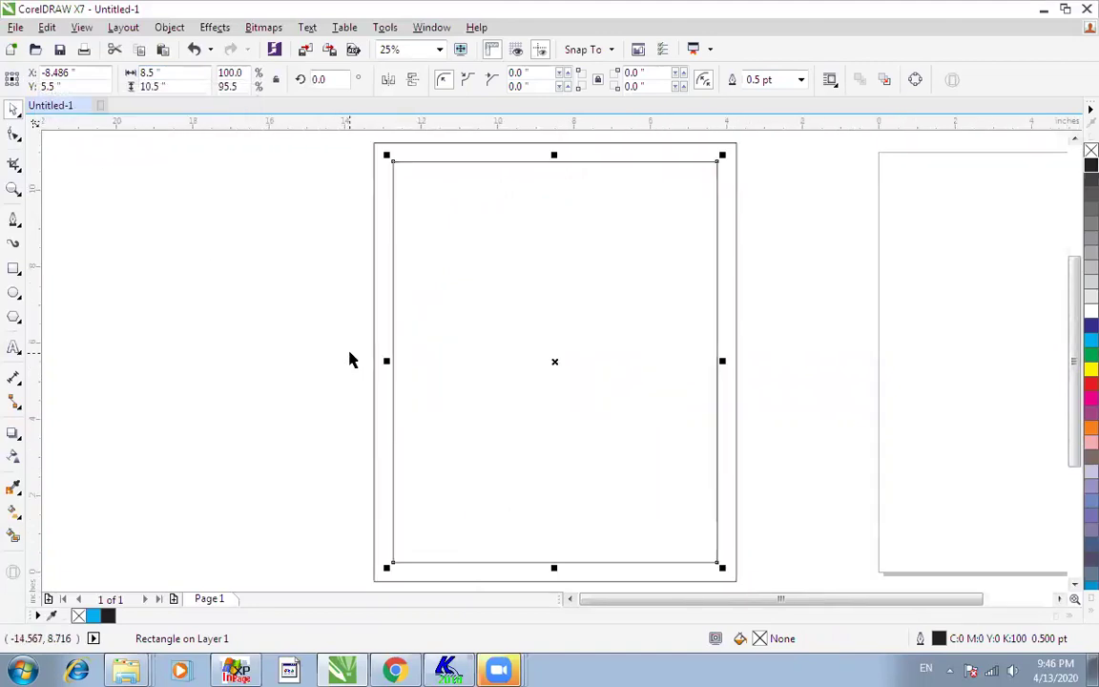
pyautogui.click(764, 182)
pyautogui.click(735, 169)
pyautogui.click(715, 206)
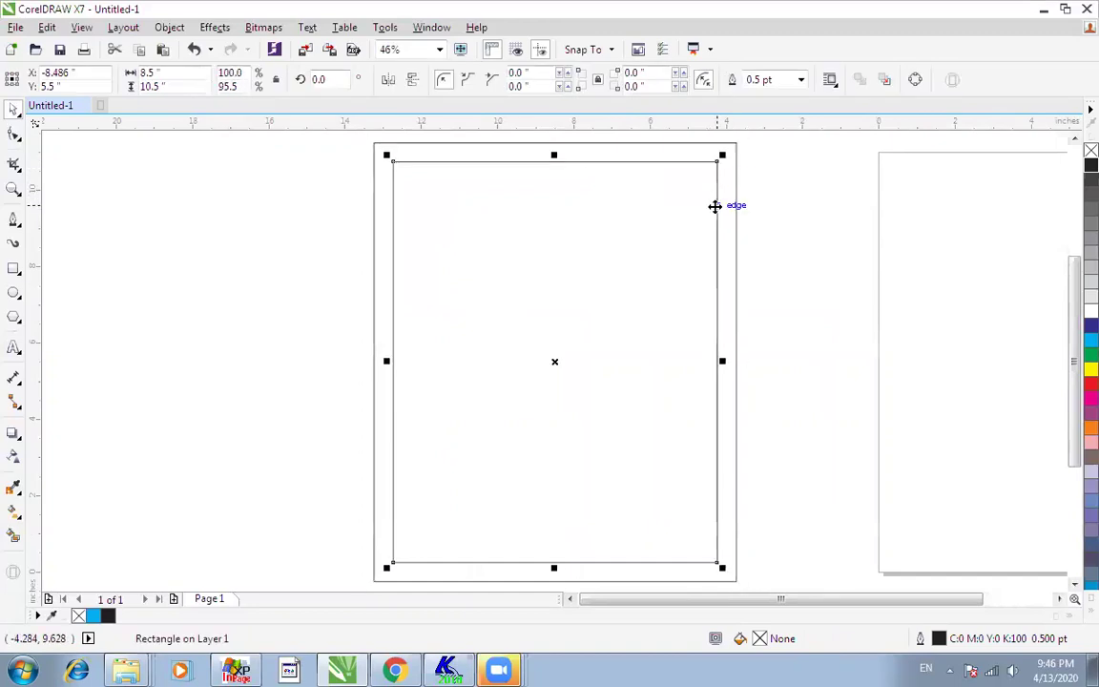
# - Import the LAB business card file from the Ibn-e-sina folder beside the frames and ungroup its artwork
pyautogui.click(1041, 10)
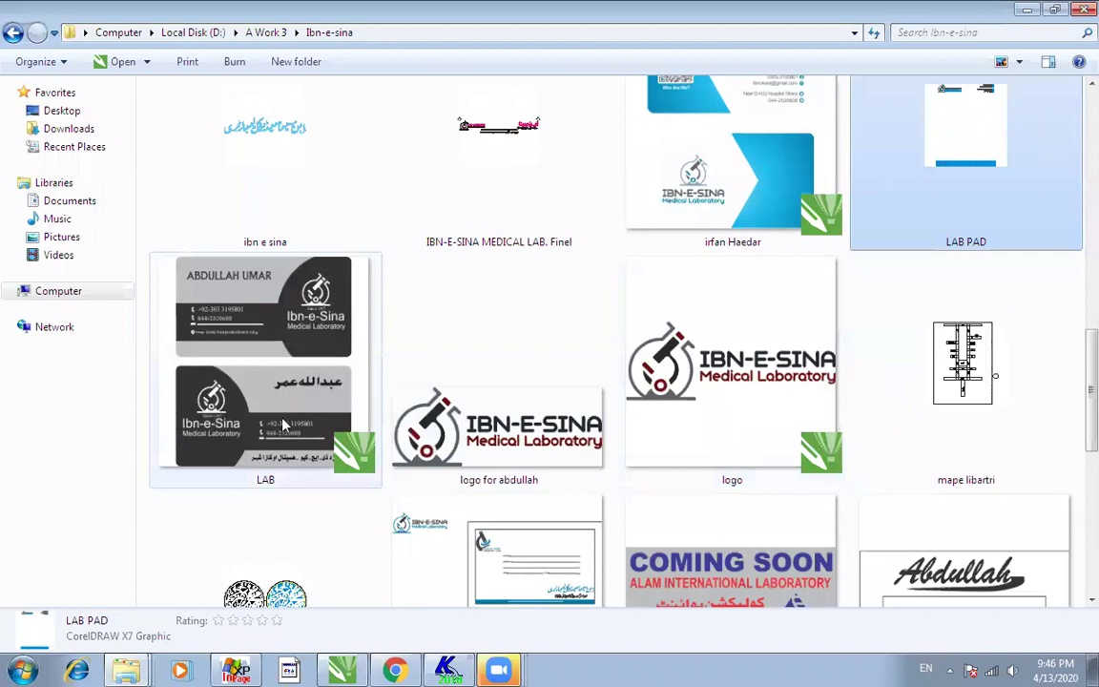
pyautogui.moveTo(305, 309); pyautogui.dragTo(252, 367)
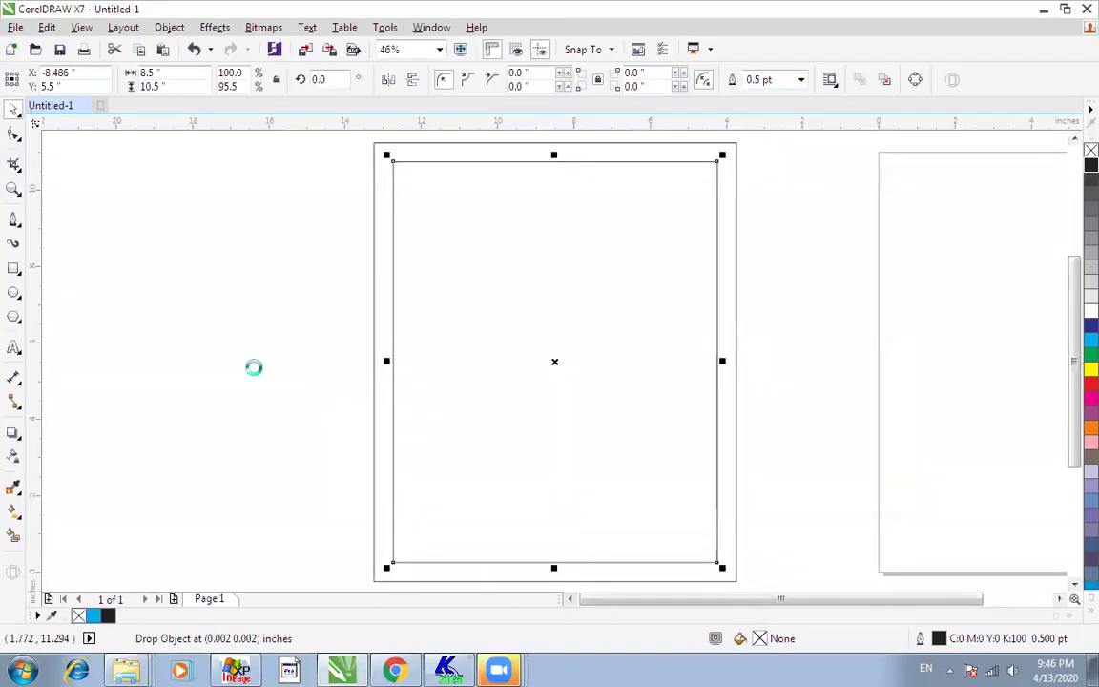
pyautogui.click(534, 82)
pyautogui.click(196, 269)
# - Move the cards' English name text and logo into the top of the inner frame and delete the leftover card artwork
pyautogui.moveTo(223, 304); pyautogui.dragTo(577, 250)
pyautogui.click(293, 322)
pyautogui.moveTo(293, 323); pyautogui.dragTo(632, 235)
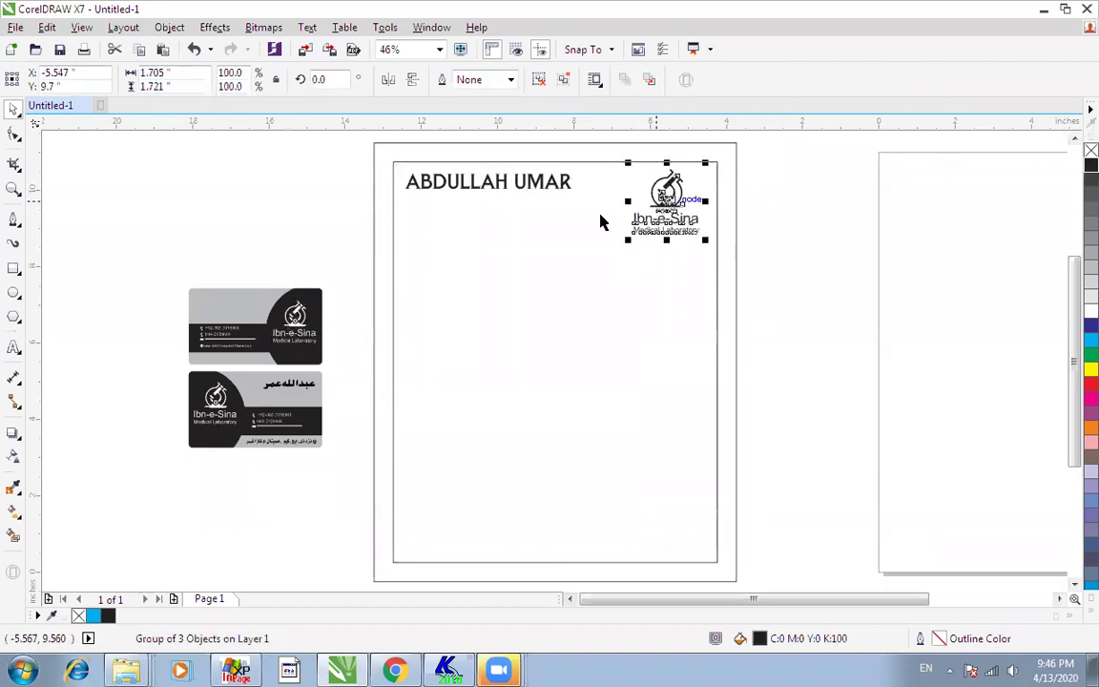
pyautogui.moveTo(125, 258); pyautogui.dragTo(348, 475)
pyautogui.press('Delete')
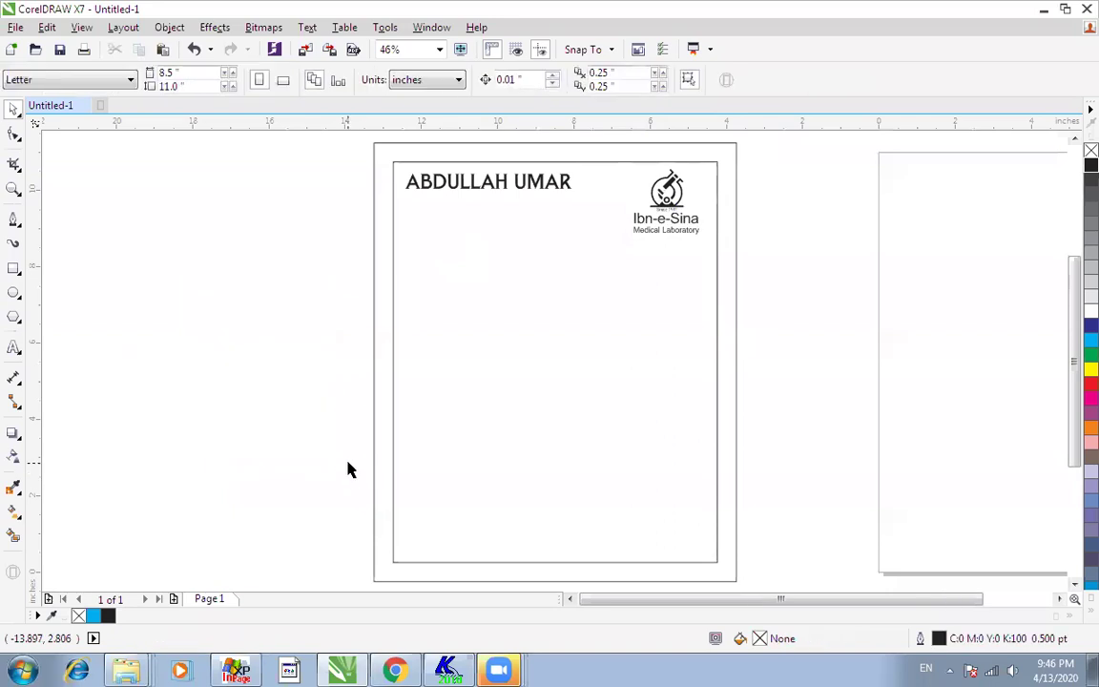
# - Enlarge the name text at the top of the inner frame to about 5.4 inches wide
pyautogui.press('z')
pyautogui.moveTo(496, 354); pyautogui.dragTo(870, 86)
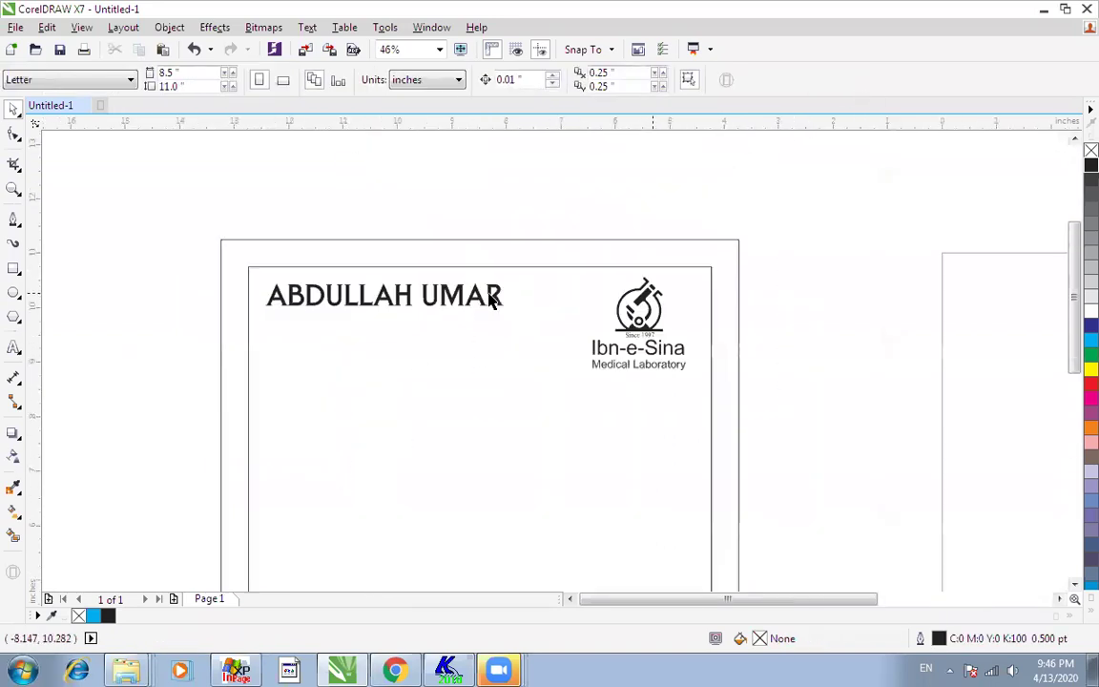
pyautogui.click(493, 298)
pyautogui.moveTo(512, 314); pyautogui.dragTo(570, 343)
pyautogui.scroll(-2, 620, 322)
pyautogui.click(746, 197)
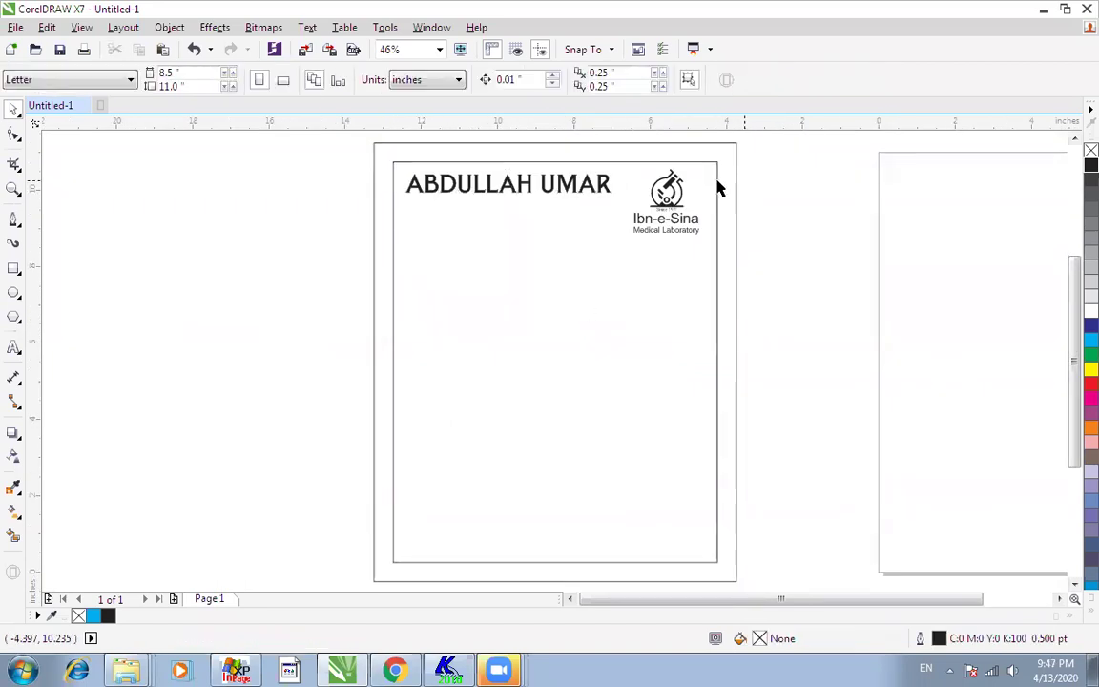
# - Make a cyan header bar without outline across the inner frame's top, reaching down past the logo
pyautogui.click(543, 561)
pyautogui.moveTo(553, 564); pyautogui.dragTo(604, 246)
pyautogui.click(1091, 341)
pyautogui.rightClick(1091, 151)
# - Bring the name text and logo in front of the cyan header bar and fill them white
pyautogui.moveTo(807, 148); pyautogui.dragTo(398, 277)
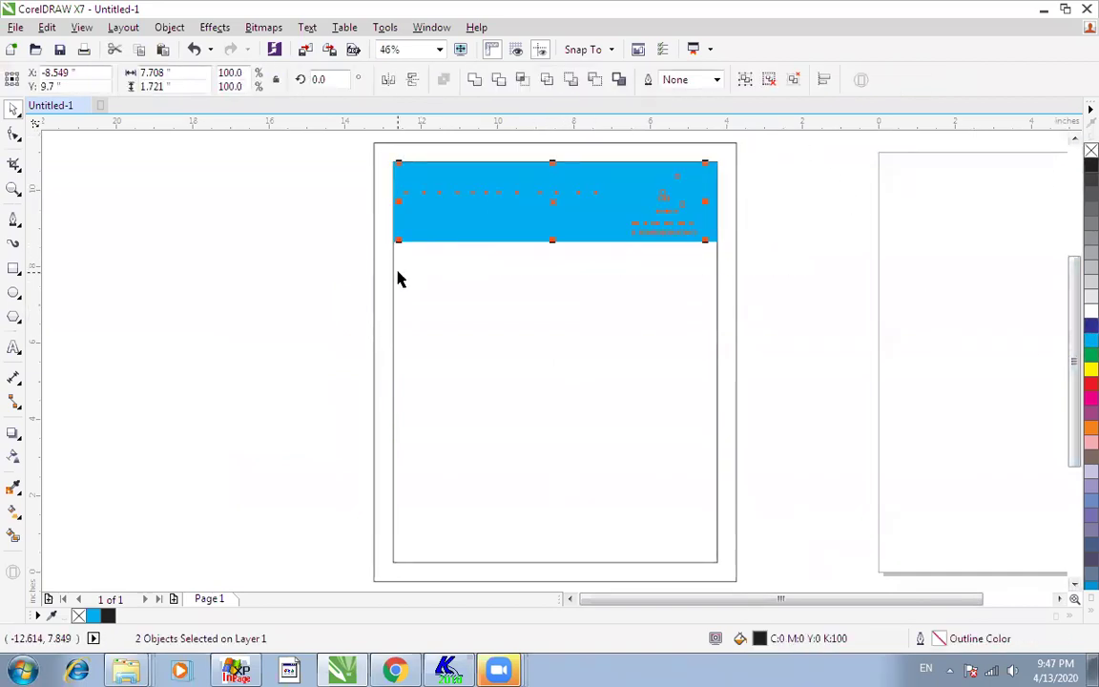
pyautogui.hotkey('shift', 'pageup')
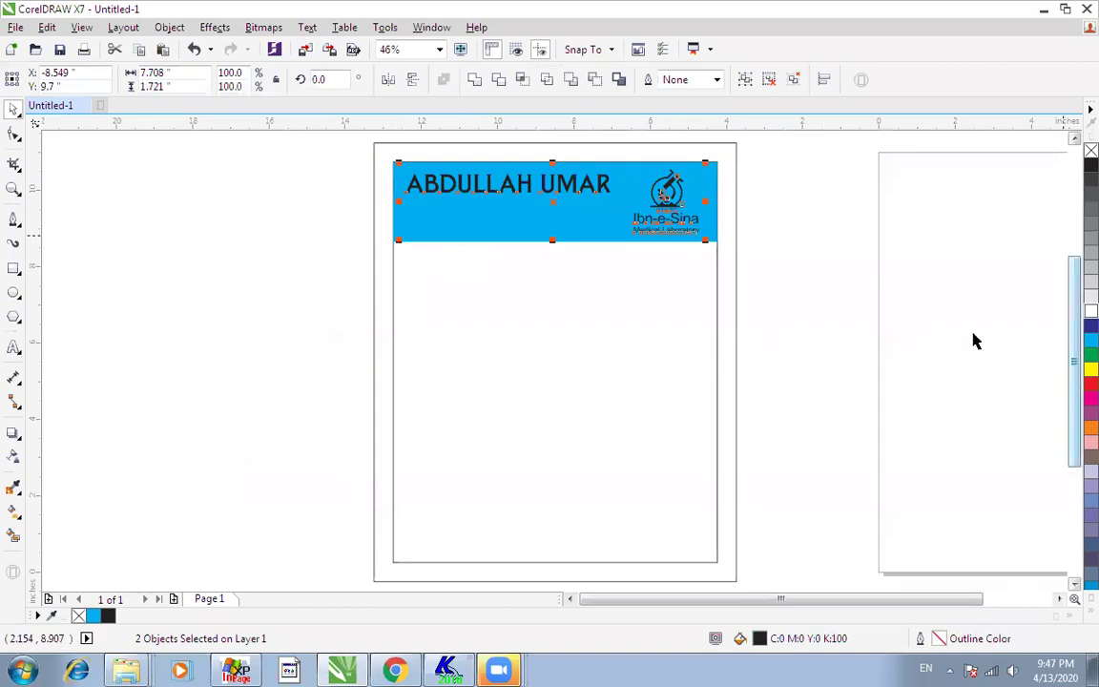
pyautogui.click(798, 323)
pyautogui.scroll(-1, 797, 324)
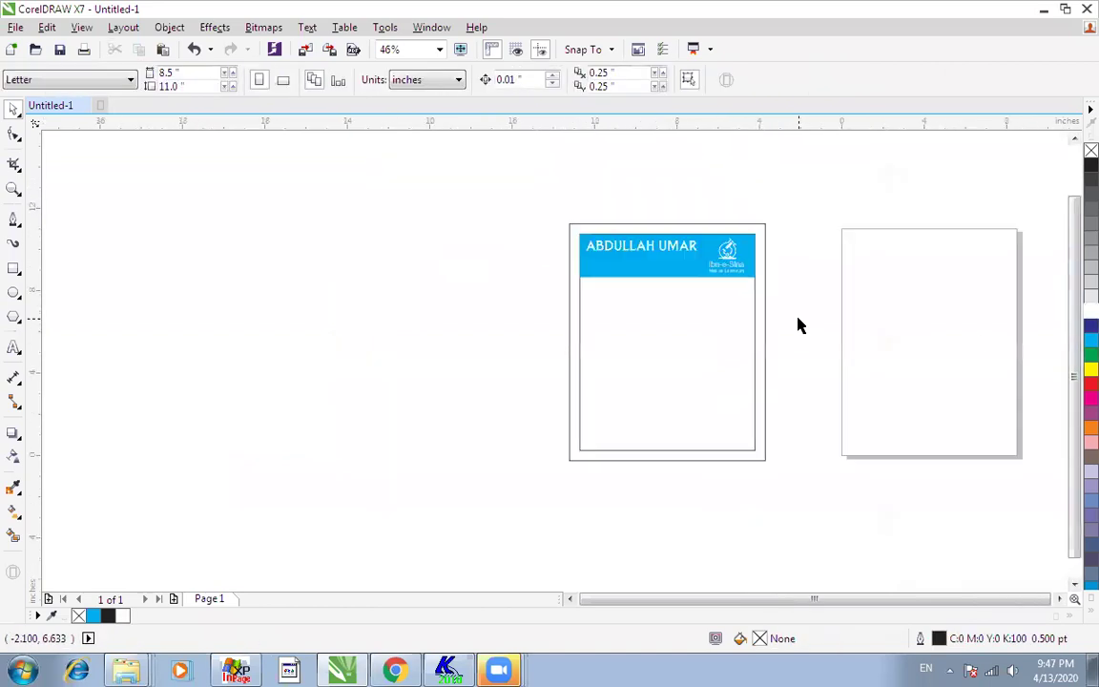
pyautogui.scroll(1, 840, 286)
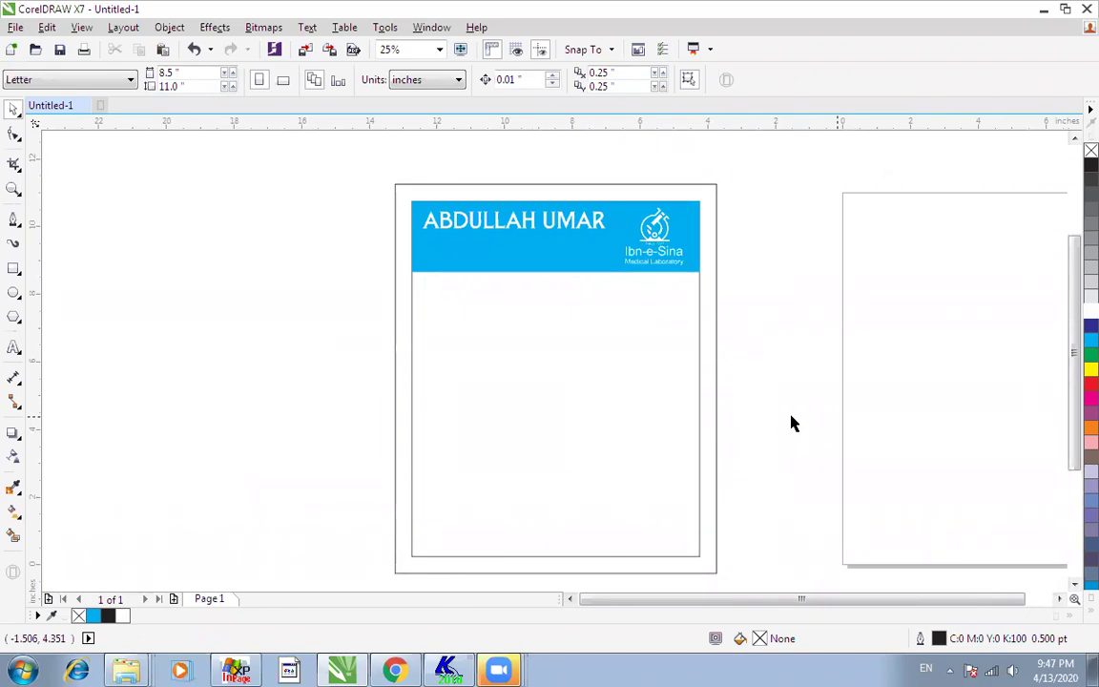
# - Delete the cyan header bar and fill the name text and logo with black
pyautogui.click(584, 266)
pyautogui.press('Delete')
pyautogui.moveTo(785, 154); pyautogui.dragTo(304, 429)
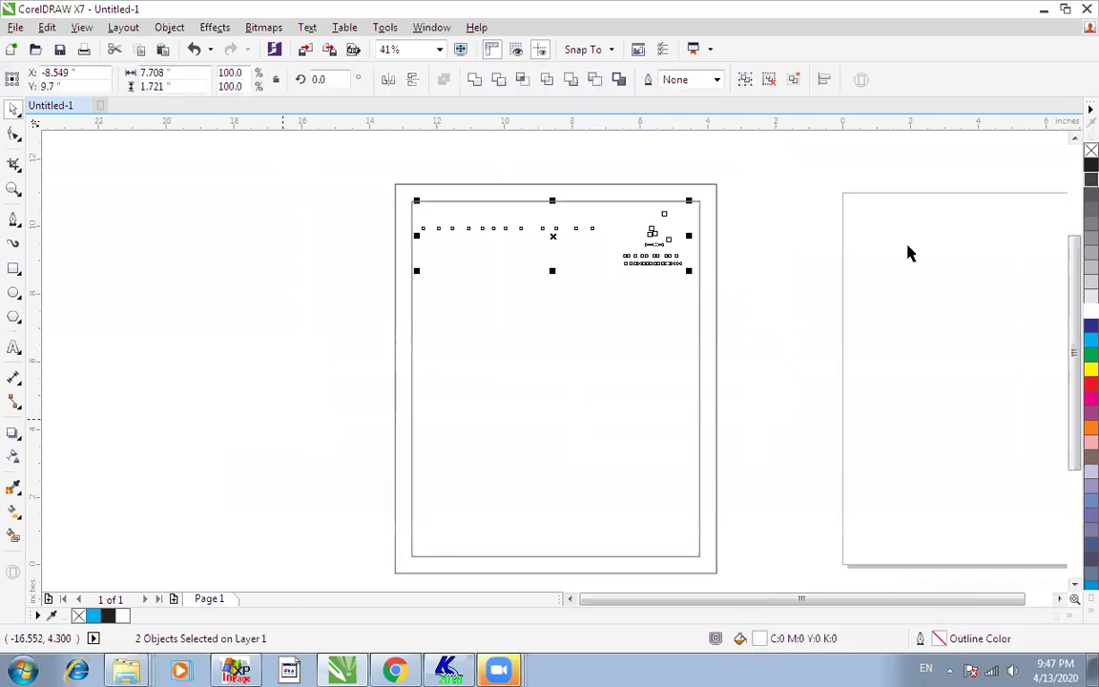
pyautogui.click(752, 308)
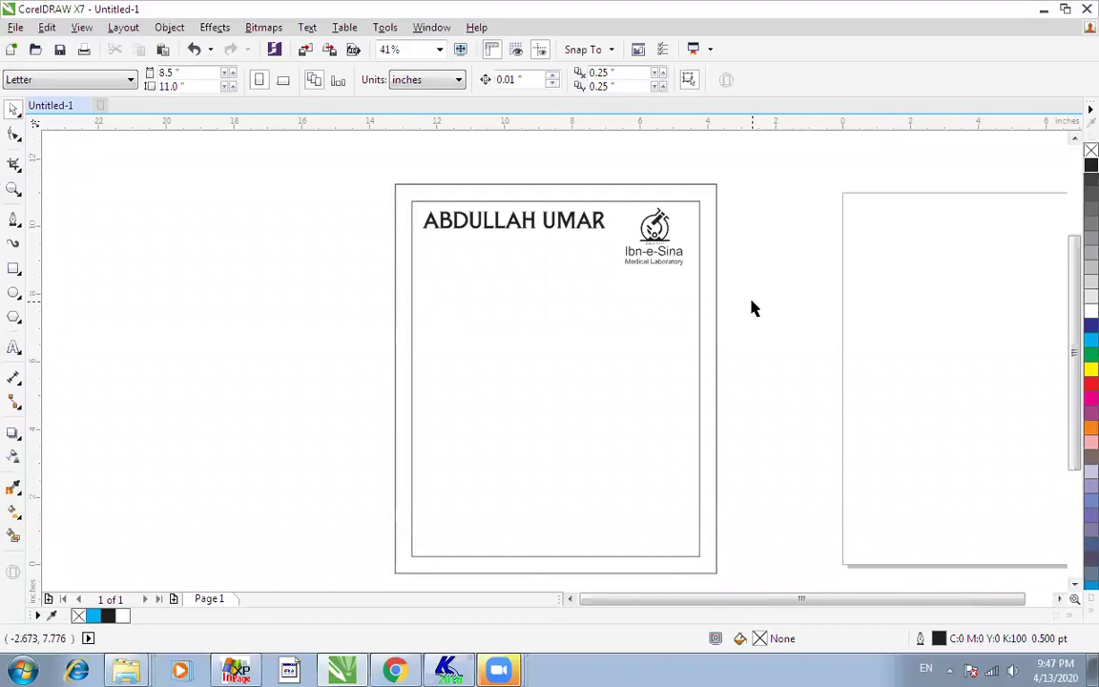
# - Move the logo up and right so its text touches the inner frame's right edge
pyautogui.moveTo(659, 232); pyautogui.dragTo(668, 225)
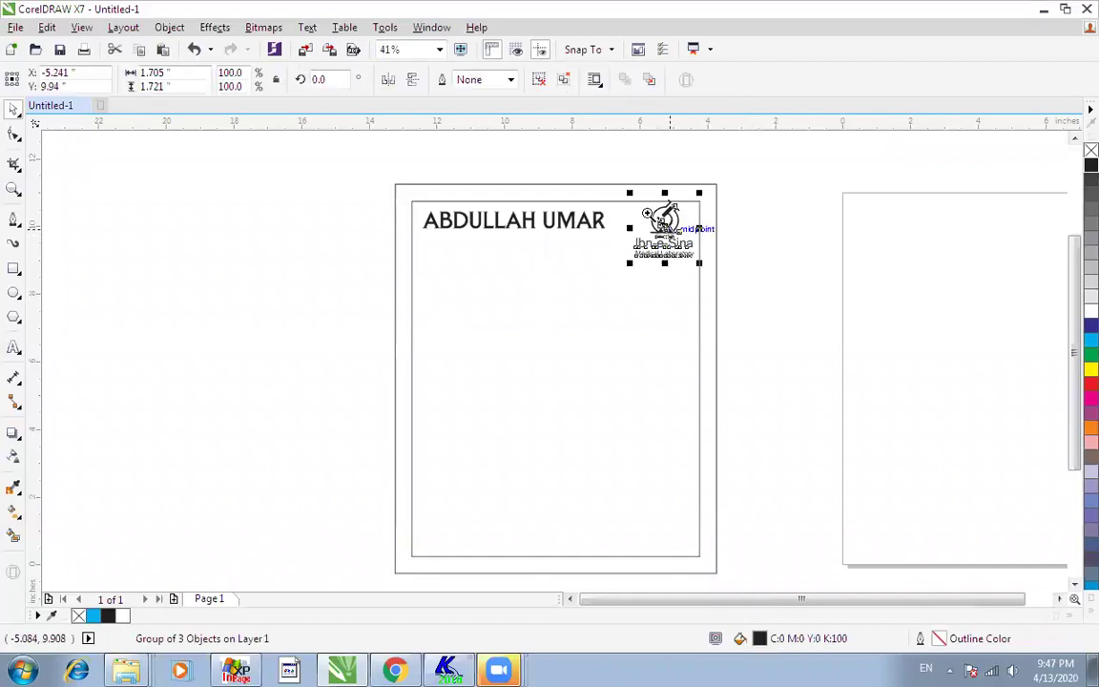
pyautogui.scroll(3, 738, 187)
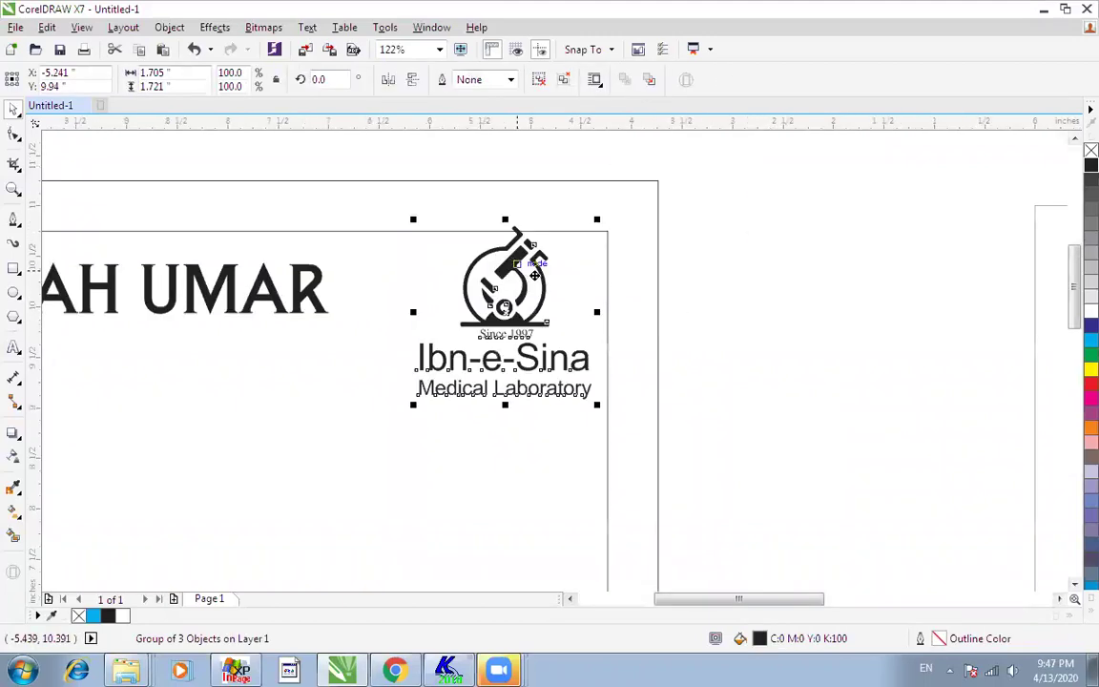
pyautogui.scroll(-4, 584, 314)
pyautogui.click(380, 321)
pyautogui.scroll(-2, 354, 244)
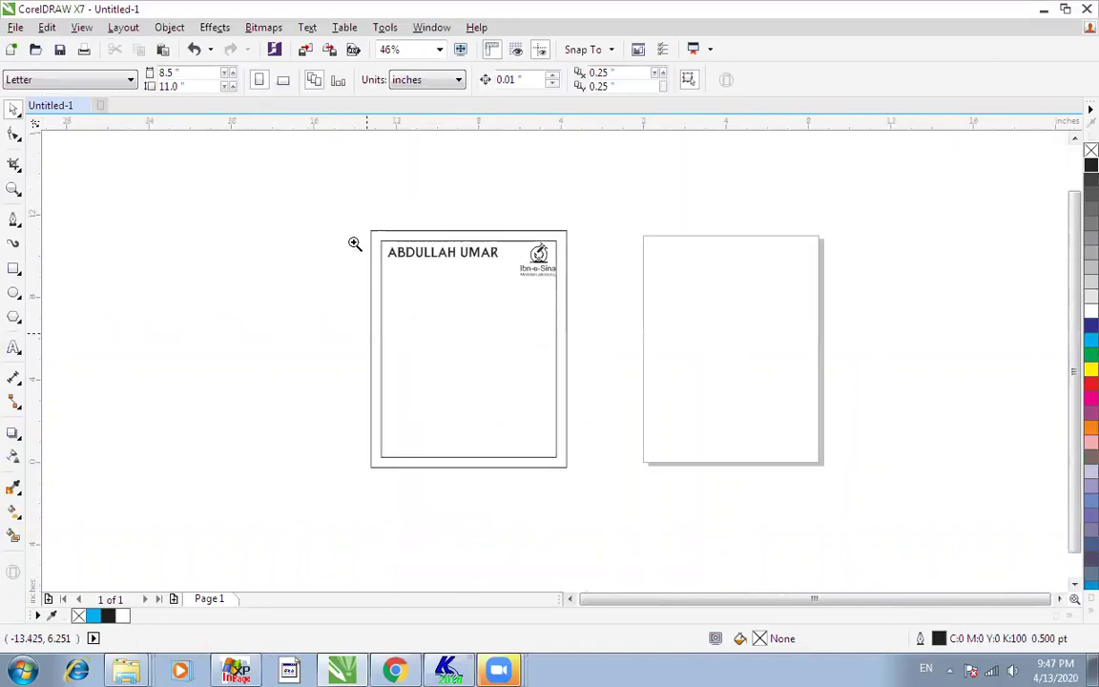
pyautogui.scroll(1, 378, 343)
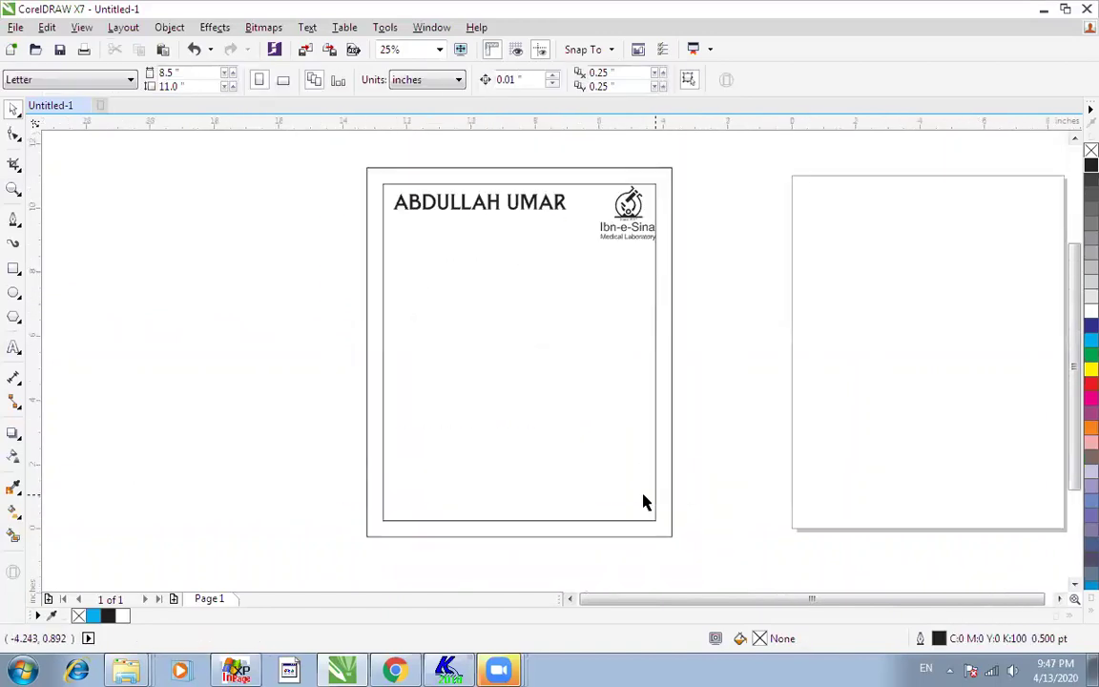
# - Draw a thin horizontal rectangle about 2.4 × 0.16 inches starting at the inner frame's left edge
pyautogui.click(18, 273)
pyautogui.moveTo(383, 253); pyautogui.dragTo(460, 258)
pyautogui.press('space')
# - Shift the name text down and place the thin rectangle above it in the inner frame's upper-left corner
pyautogui.press('F2')
pyautogui.moveTo(315, 212)
pyautogui.mouseDown()
pyautogui.moveTo(583, 317)
pyautogui.moveTo(639, 355)
pyautogui.mouseUp()
pyautogui.scroll(-1, 612, 355)
pyautogui.press('F2')
pyautogui.moveTo(456, 237); pyautogui.dragTo(690, 370)
pyautogui.moveTo(598, 338); pyautogui.dragTo(587, 386)
pyautogui.click(517, 463)
pyautogui.moveTo(496, 468); pyautogui.dragTo(491, 286)
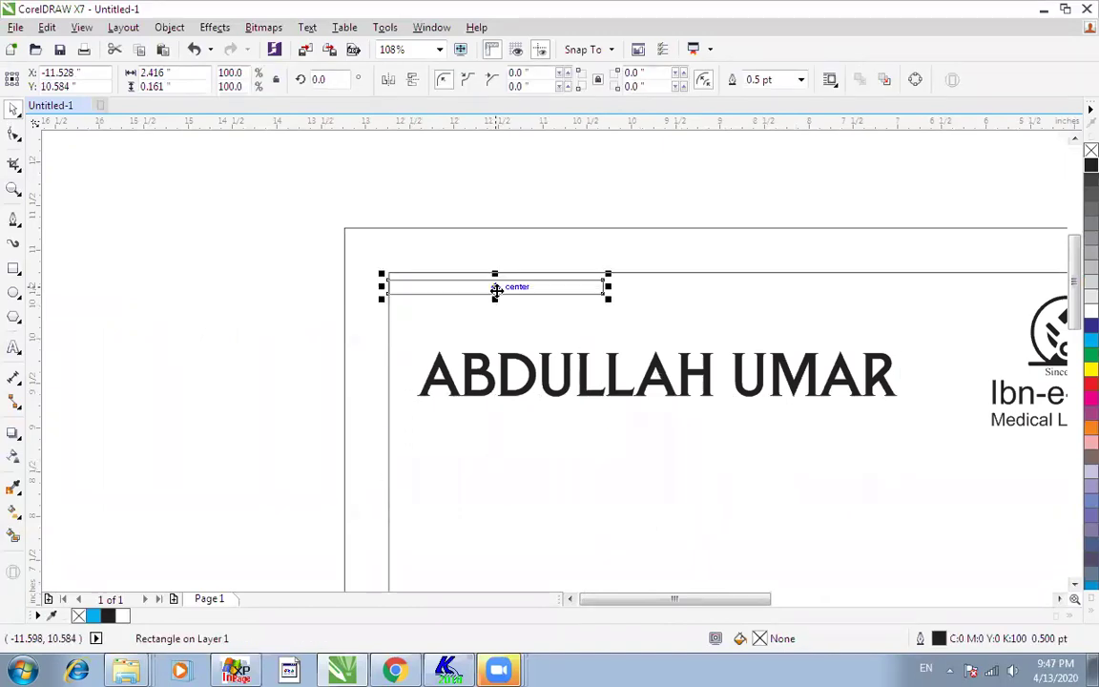
# - Reduce the thin rectangle to 0.08 inches high and extend it left to the outer frame's edge, 2.916 inches wide
pyautogui.scroll(-1, 497, 291)
pyautogui.press('F2')
pyautogui.moveTo(385, 245); pyautogui.dragTo(658, 373)
pyautogui.press('F2')
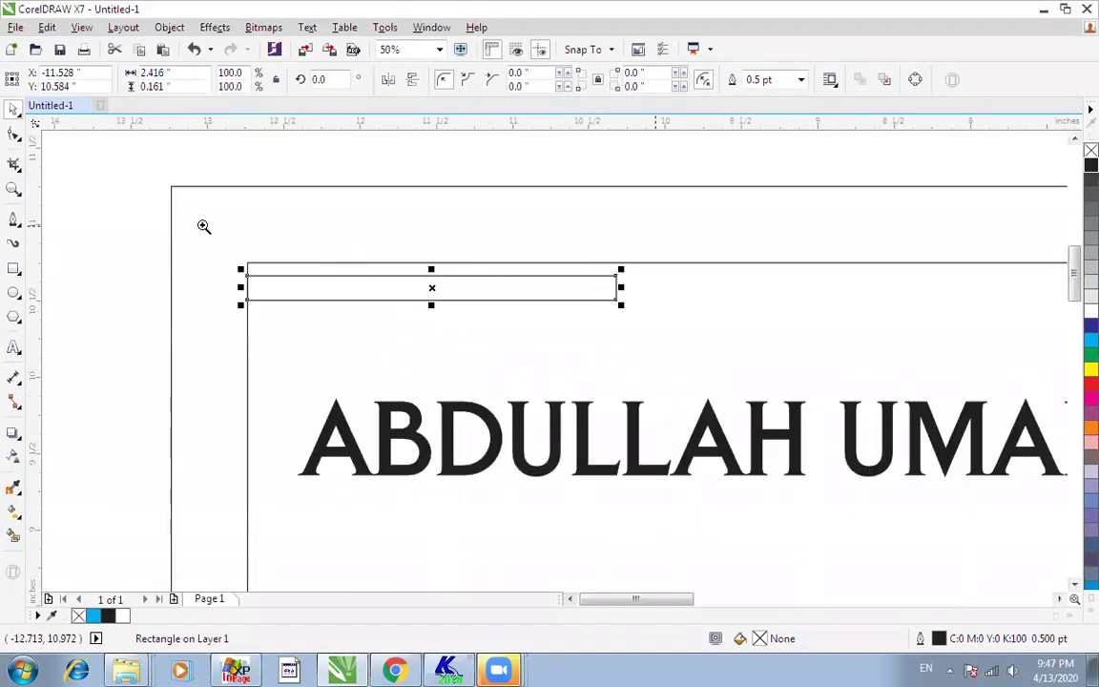
pyautogui.moveTo(203, 226); pyautogui.dragTo(618, 334)
pyautogui.moveTo(529, 365); pyautogui.dragTo(531, 334)
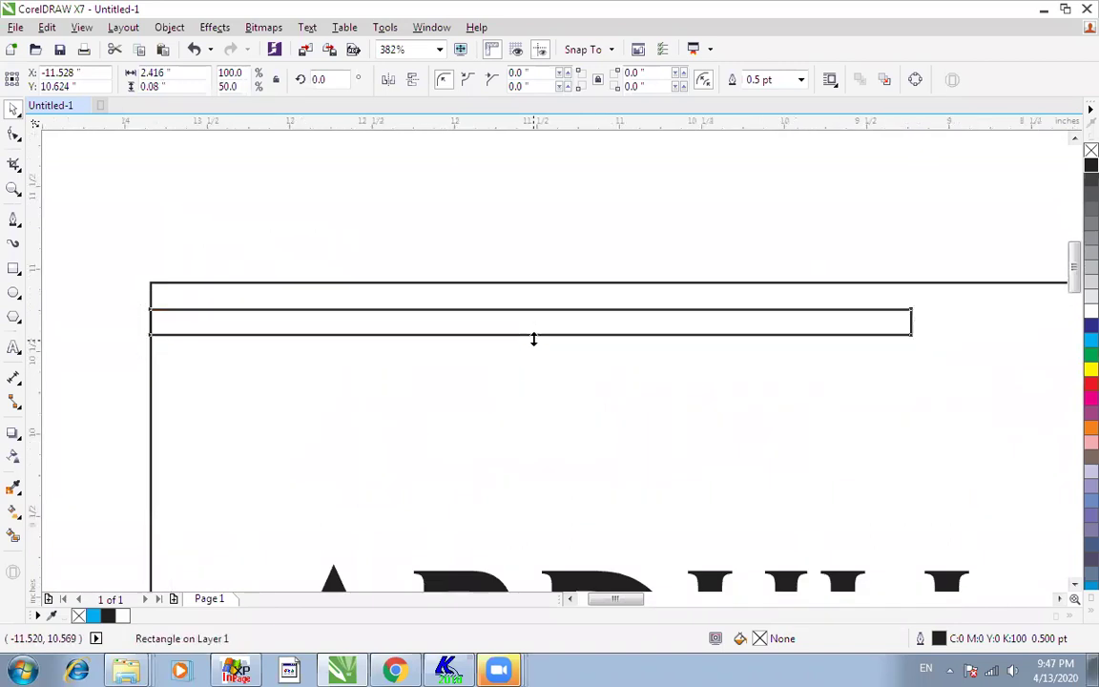
pyautogui.scroll(-2, 531, 335)
pyautogui.moveTo(393, 334); pyautogui.dragTo(381, 338)
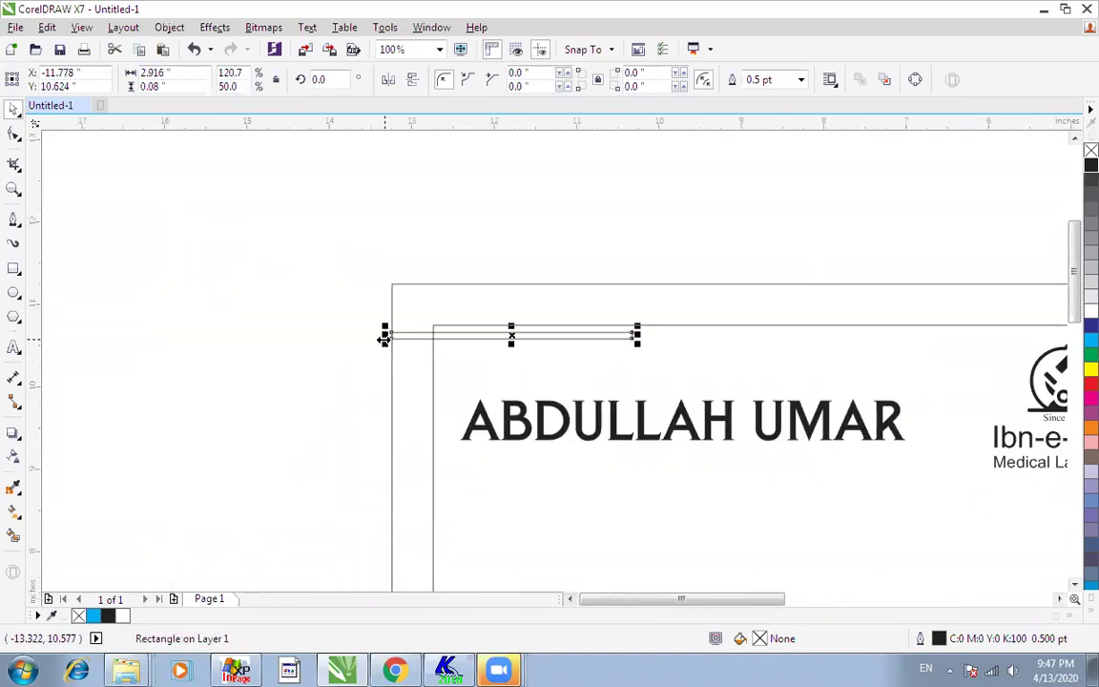
# - Duplicate the thin bar downward three times at equal spacing to form a stack of four bars
pyautogui.scroll(-1, 380, 339)
pyautogui.scroll(2, 477, 277)
pyautogui.moveTo(176, 250); pyautogui.dragTo(615, 421)
pyautogui.moveTo(541, 332); pyautogui.dragTo(539, 351)
pyautogui.hotkey('ctrl', 'r')
pyautogui.hotkey('ctrl', 'r')
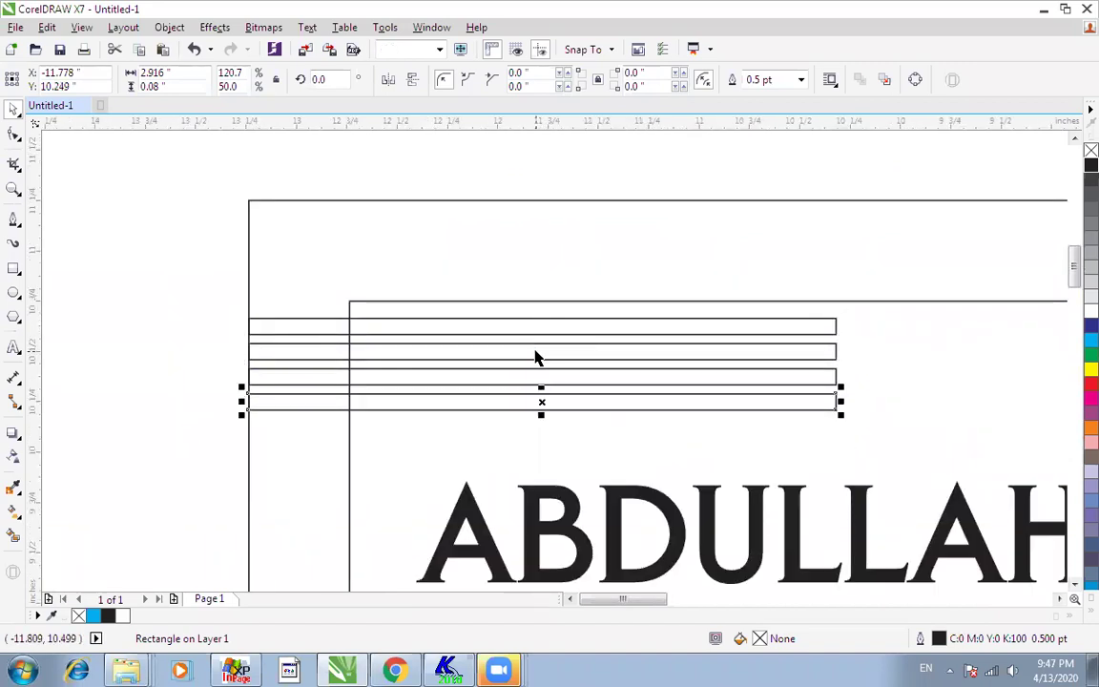
# - Fill all four thin bars with red and remove their outlines
pyautogui.scroll(-3, 535, 358)
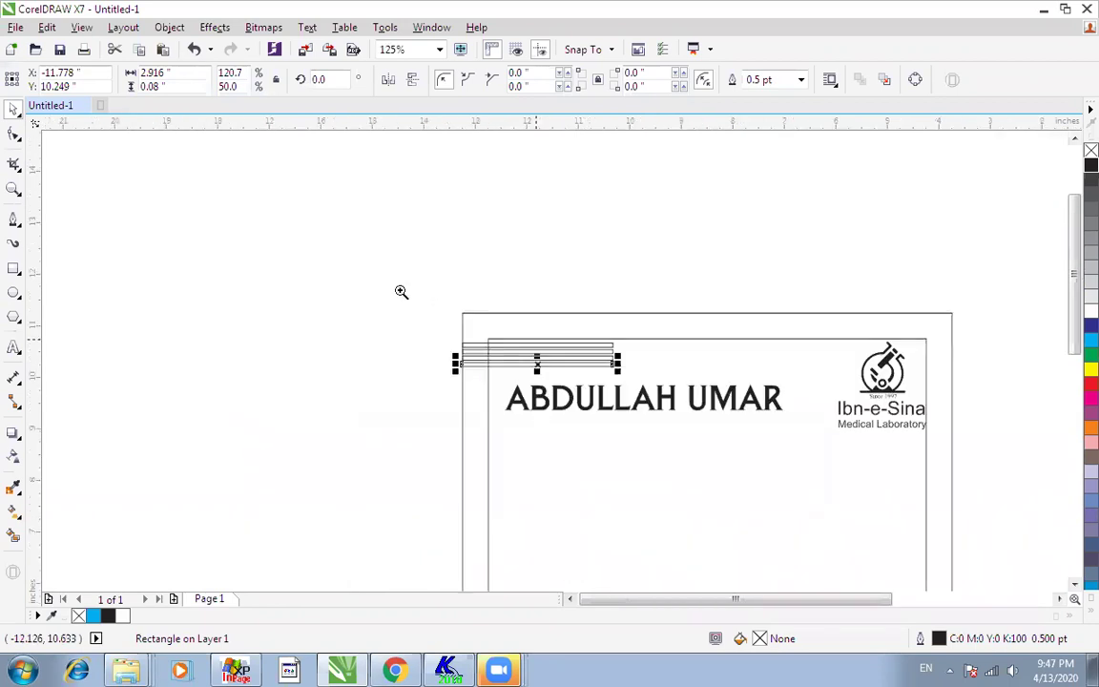
pyautogui.scroll(2, 663, 410)
pyautogui.click(239, 218)
pyautogui.moveTo(143, 220); pyautogui.dragTo(603, 349)
pyautogui.click(1090, 384)
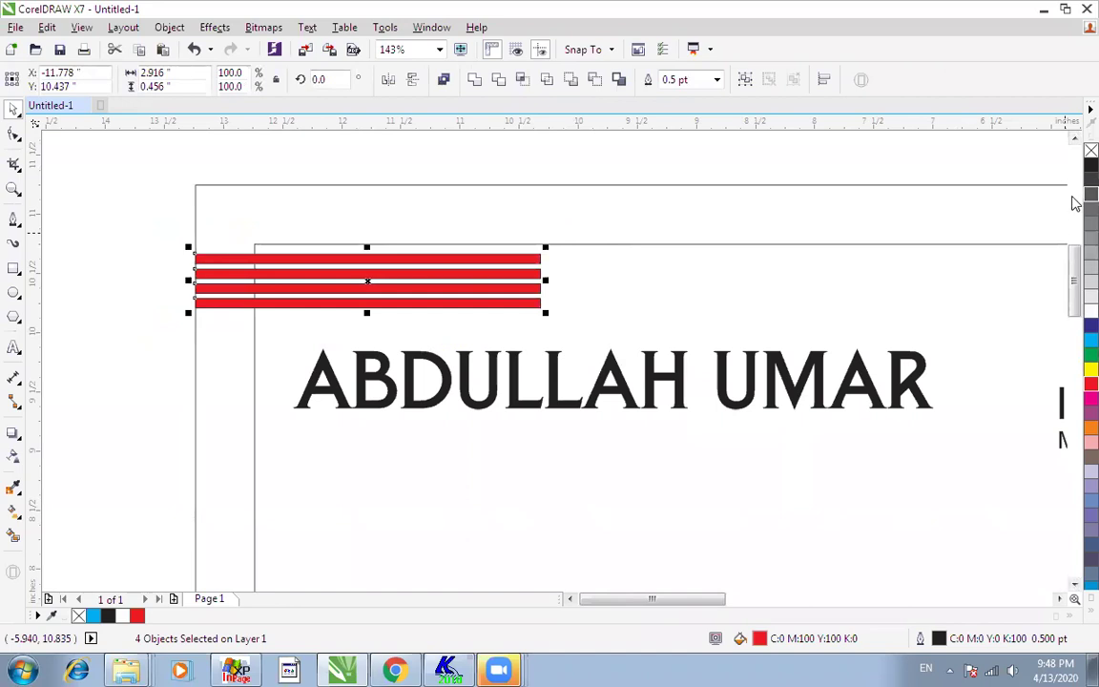
pyautogui.rightClick(1090, 151)
# - Group the four red bars and place a copy of the group at the frames' lower-right corner, reaching the outer edge
pyautogui.scroll(-2, 966, 177)
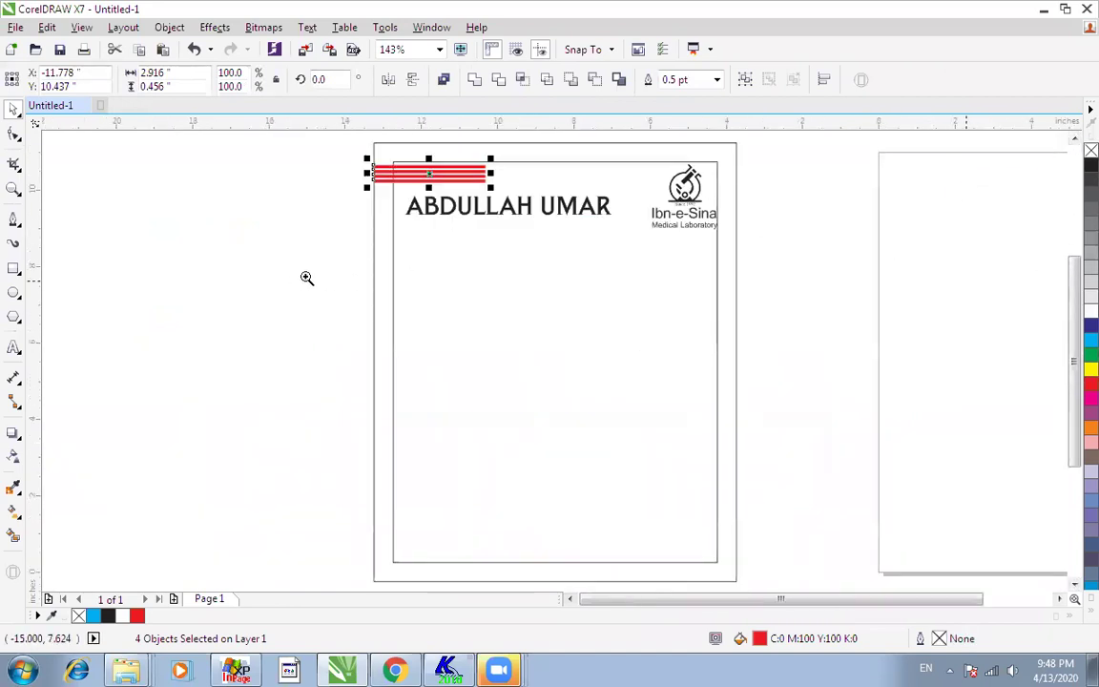
pyautogui.moveTo(306, 278); pyautogui.dragTo(889, 129)
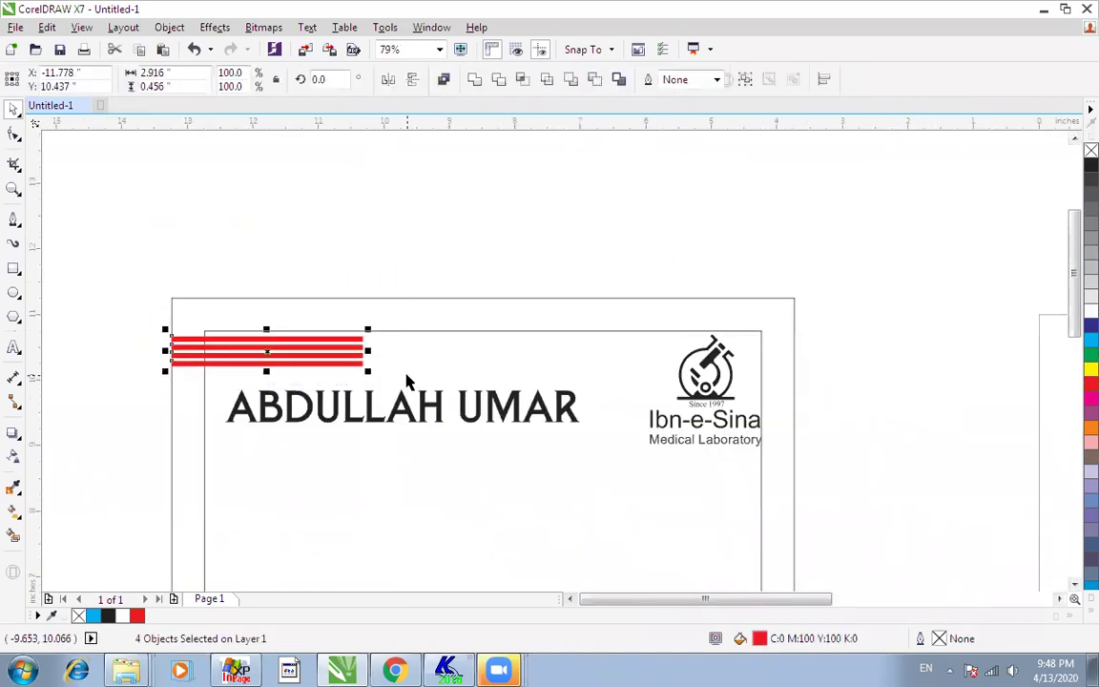
pyautogui.hotkey('ctrl', 'g')
pyautogui.scroll(-3, 404, 334)
pyautogui.moveTo(434, 166); pyautogui.dragTo(684, 549)
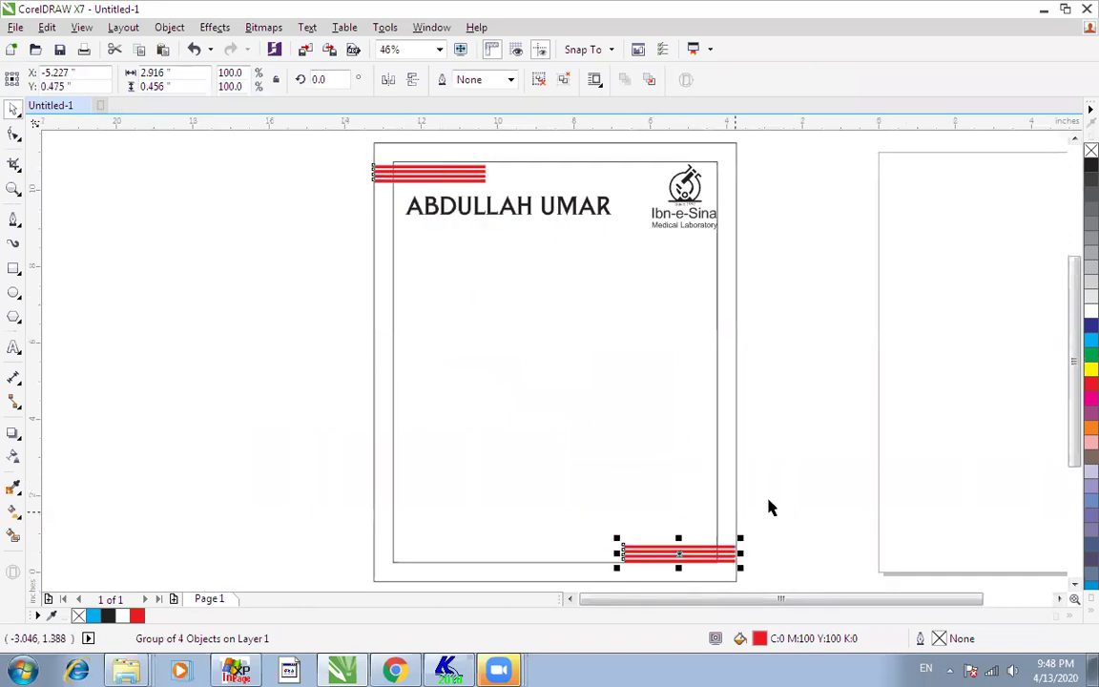
# - Align the lower red bar group with the bottom edge of the inner frame
pyautogui.click(748, 484)
pyautogui.press('F2')
pyautogui.moveTo(375, 391); pyautogui.dragTo(824, 612)
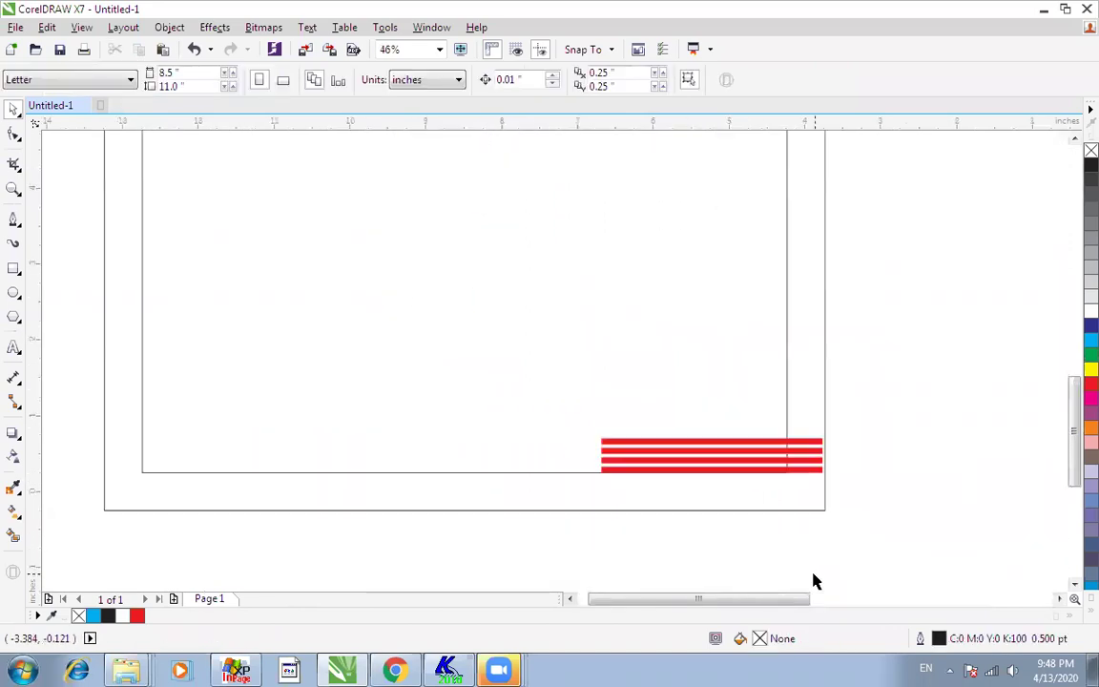
pyautogui.click(771, 442)
pyautogui.keyDown('shift'); pyautogui.click(786, 411); pyautogui.keyUp('shift')
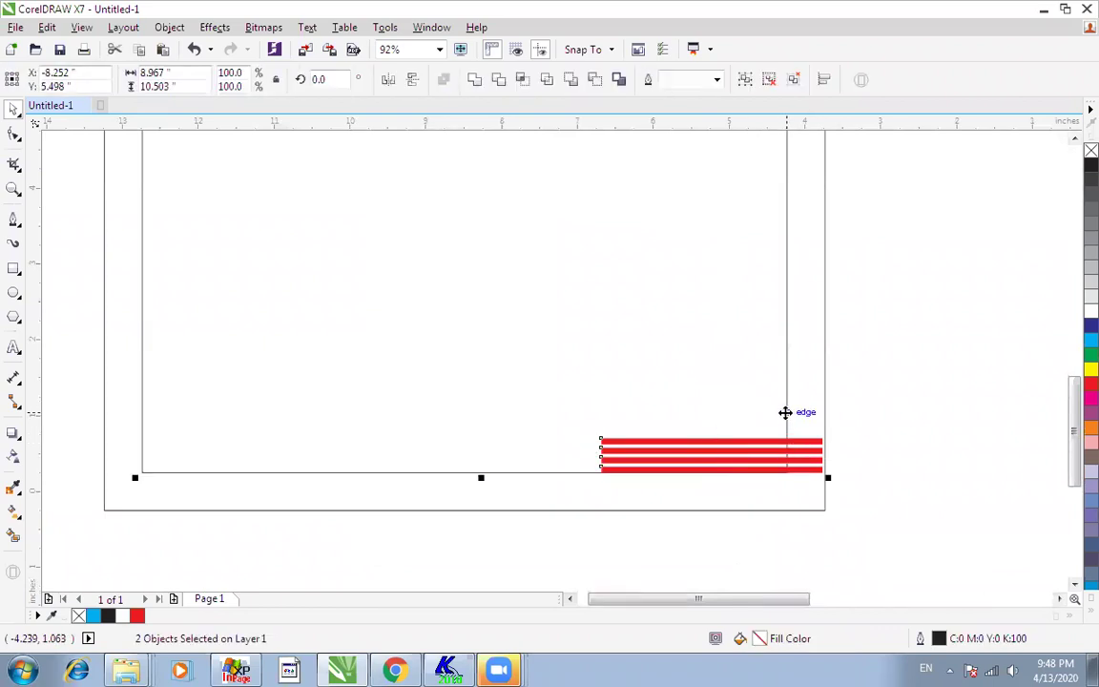
pyautogui.press('b')
pyautogui.click(878, 401)
# - Move the name text up to sit just below the upper red bars
pyautogui.scroll(-1, 878, 401)
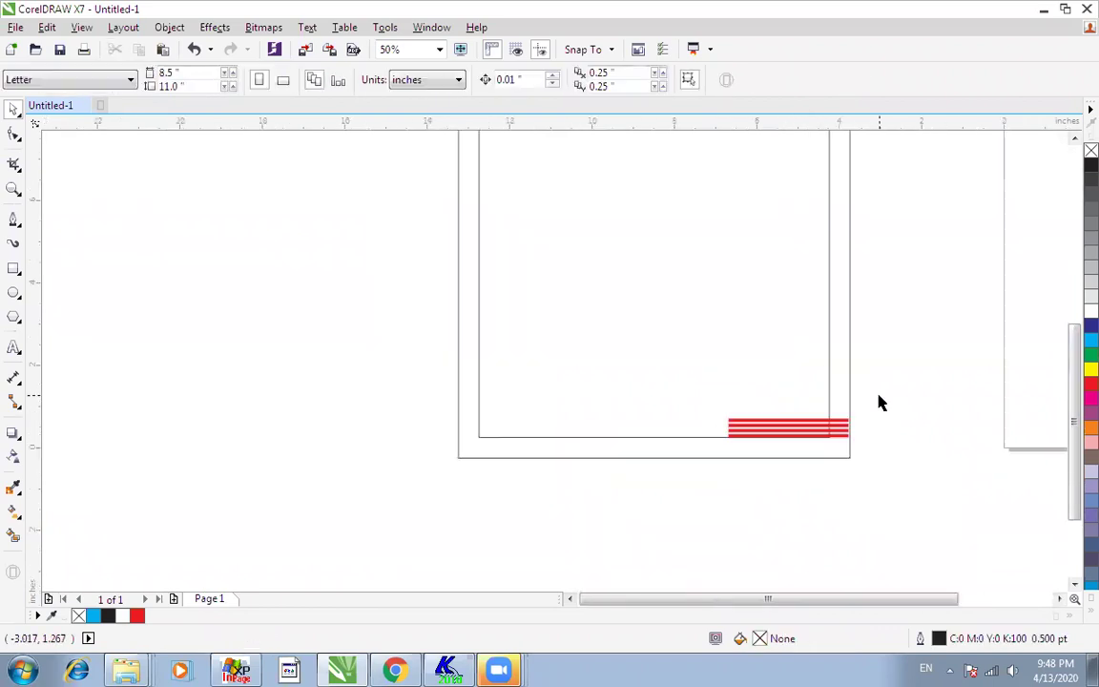
pyautogui.press('F4')
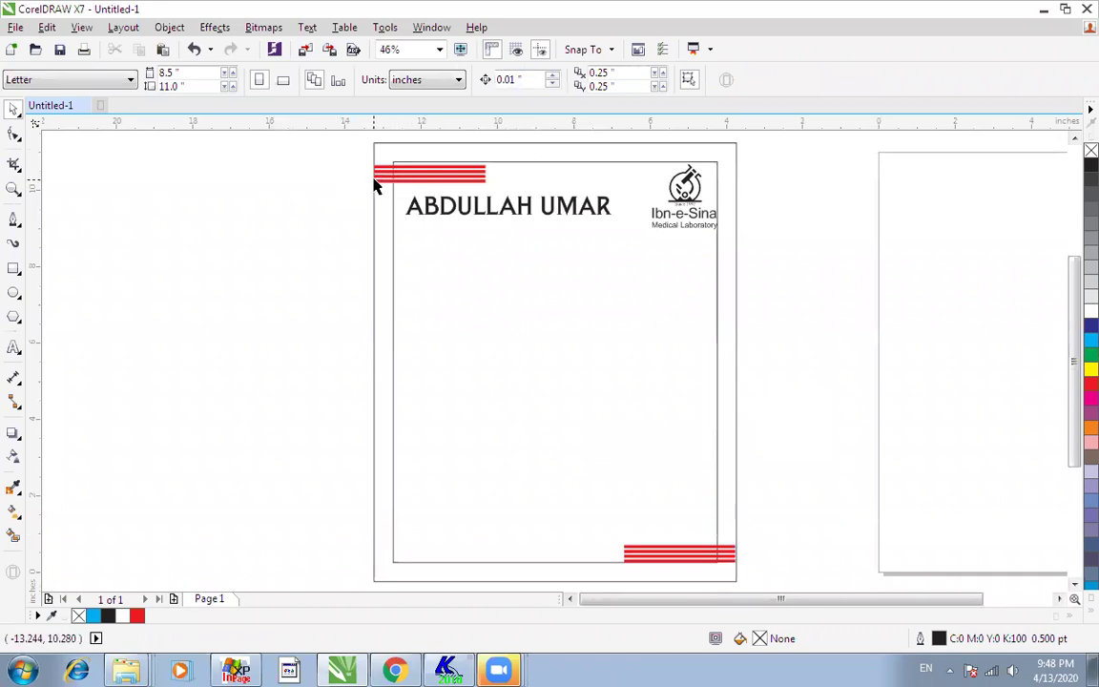
pyautogui.moveTo(443, 219); pyautogui.dragTo(445, 204)
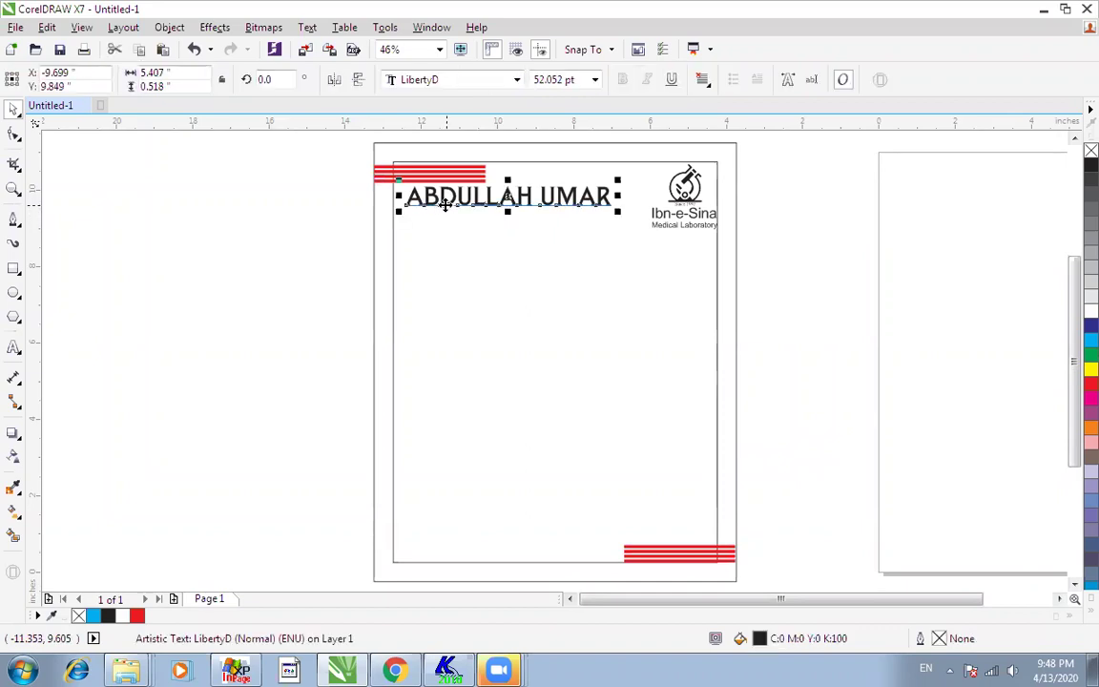
pyautogui.scroll(-1, 432, 202)
pyautogui.moveTo(366, 152); pyautogui.dragTo(649, 445)
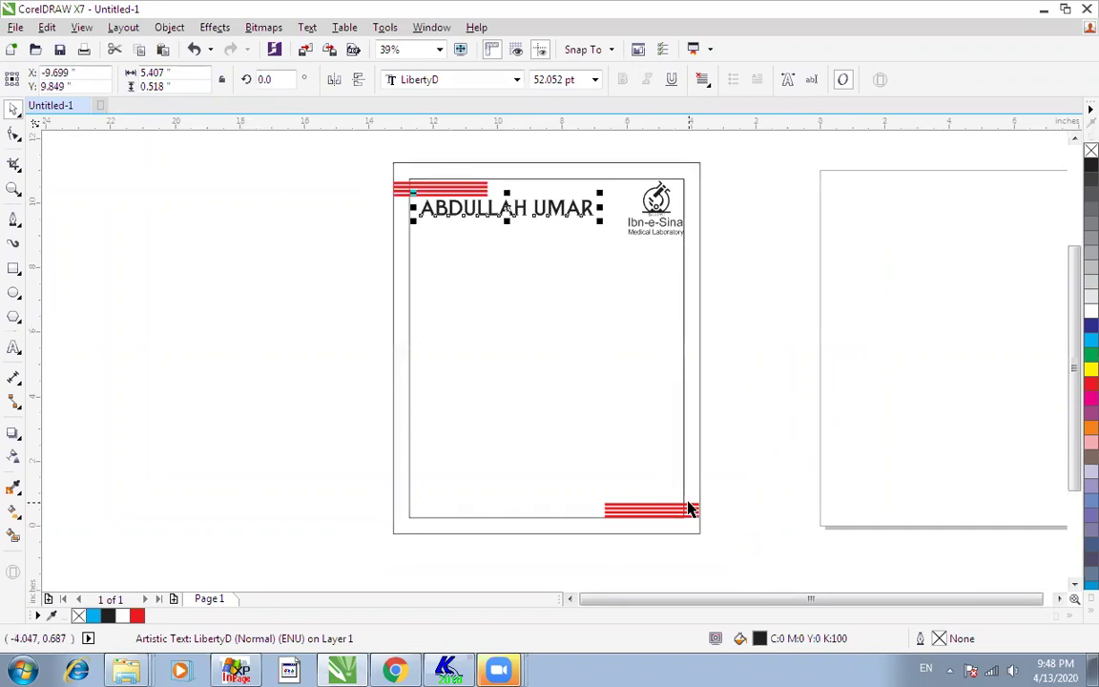
pyautogui.moveTo(387, 411); pyautogui.dragTo(747, 562)
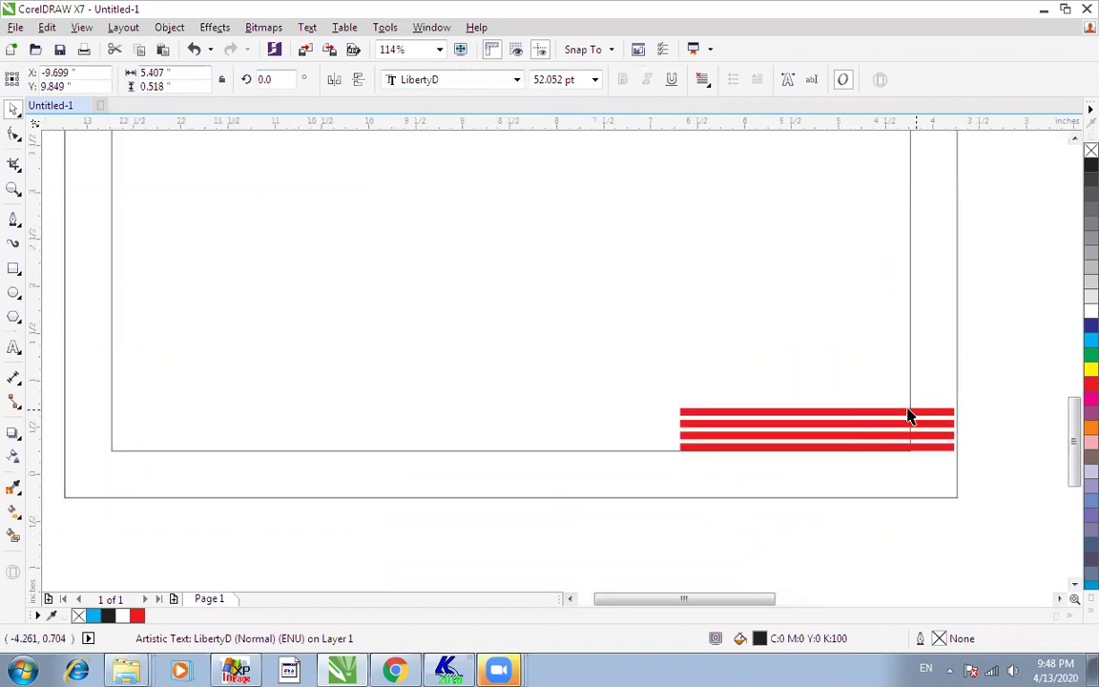
pyautogui.scroll(-4, 901, 436)
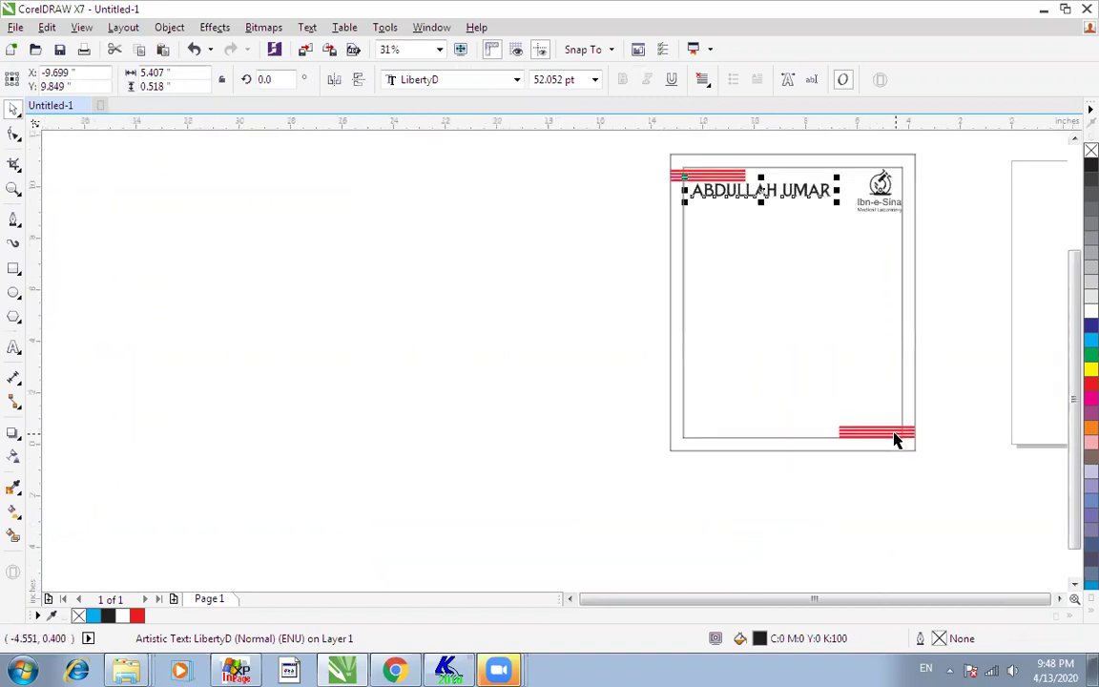
pyautogui.scroll(1, 710, 553)
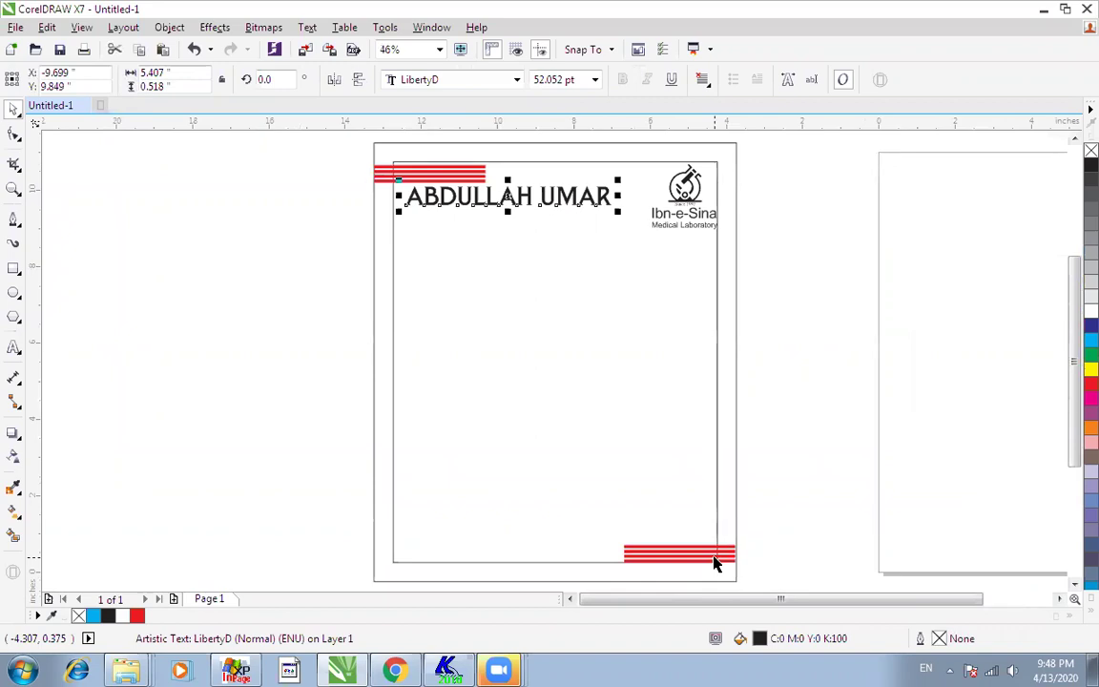
# - Shrink the name text to about 48.5 pt and move it against the inner frame's left edge
pyautogui.click(425, 184)
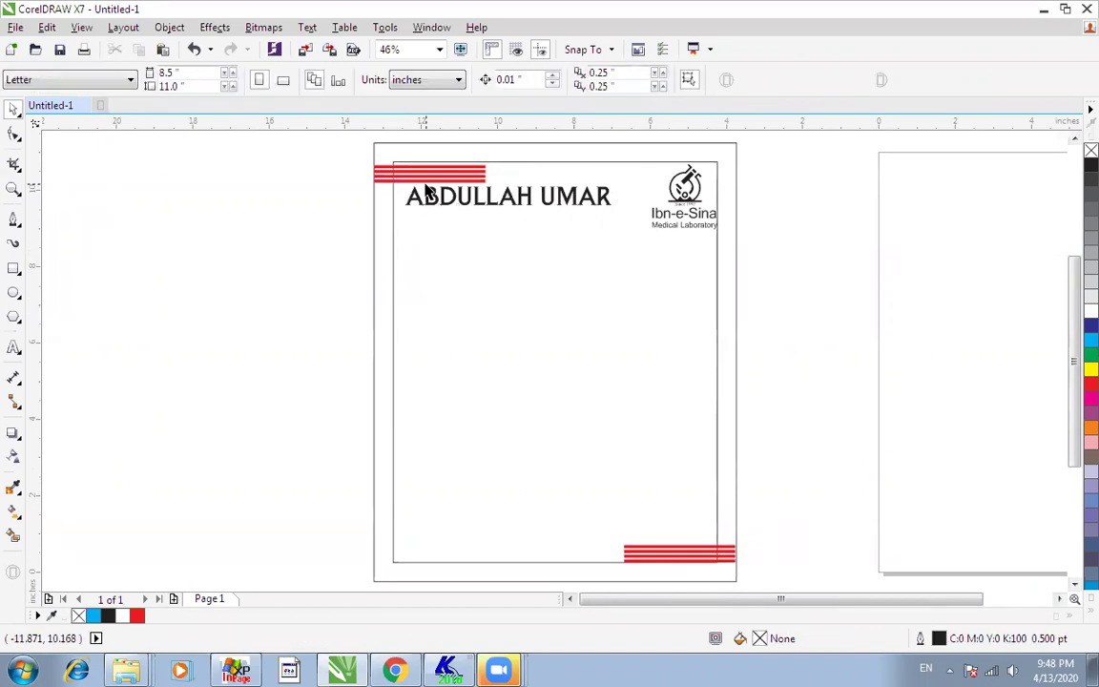
pyautogui.click(413, 191)
pyautogui.press('F2')
pyautogui.moveTo(334, 151); pyautogui.dragTo(706, 283)
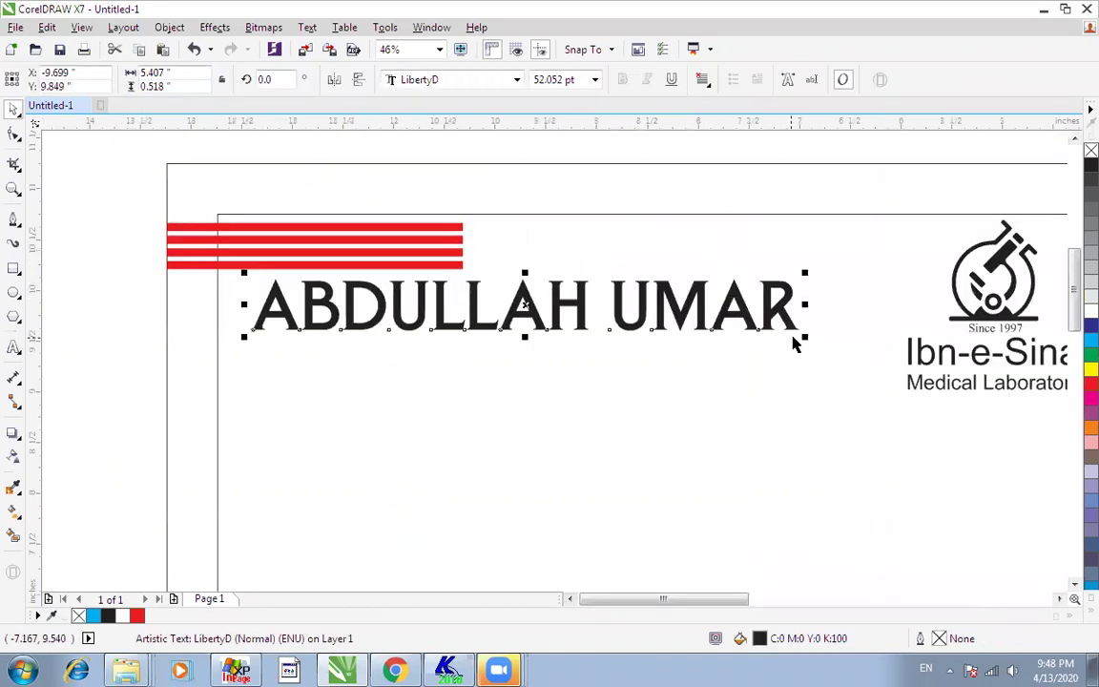
pyautogui.moveTo(806, 339); pyautogui.dragTo(763, 336)
pyautogui.moveTo(461, 296); pyautogui.dragTo(431, 295)
pyautogui.scroll(-4, 438, 298)
pyautogui.moveTo(324, 241); pyautogui.dragTo(718, 570)
pyautogui.click(721, 460)
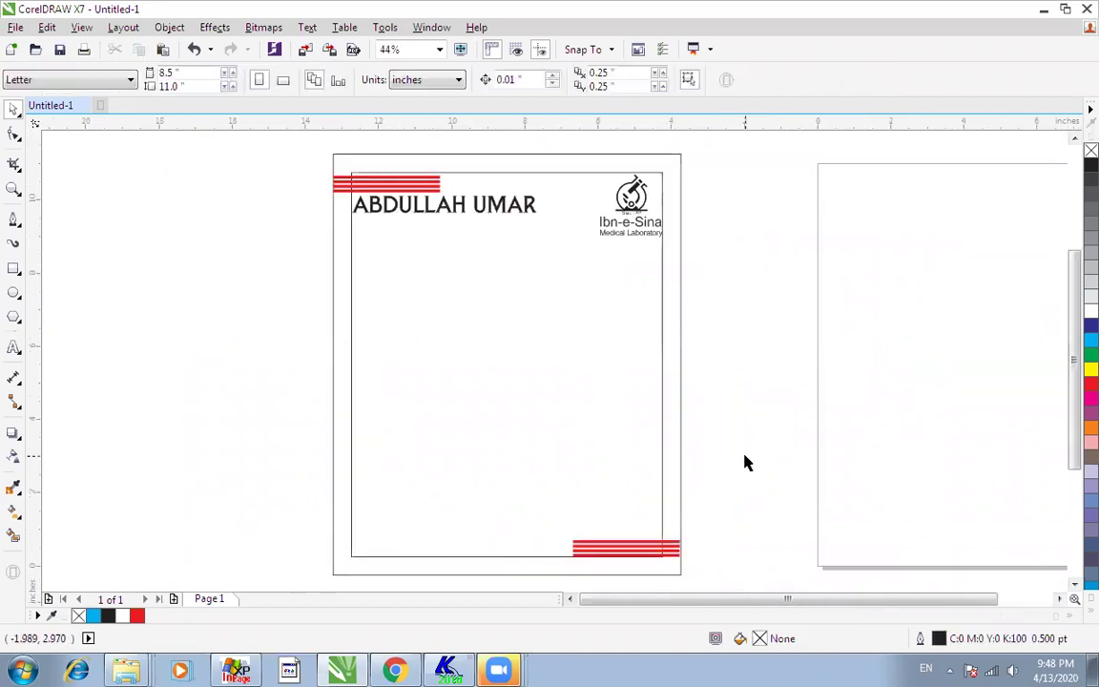
# - Ungroup the upper red bars and place a copy of one bar just below the name text
pyautogui.click(391, 183)
pyautogui.click(539, 84)
pyautogui.click(380, 191)
pyautogui.moveTo(380, 188); pyautogui.dragTo(377, 226)
pyautogui.press('F2')
pyautogui.moveTo(245, 196); pyautogui.dragTo(578, 285)
pyautogui.moveTo(478, 310)
pyautogui.mouseDown()
pyautogui.moveTo(480, 297)
pyautogui.moveTo(481, 319)
pyautogui.moveTo(484, 304)
pyautogui.mouseUp()
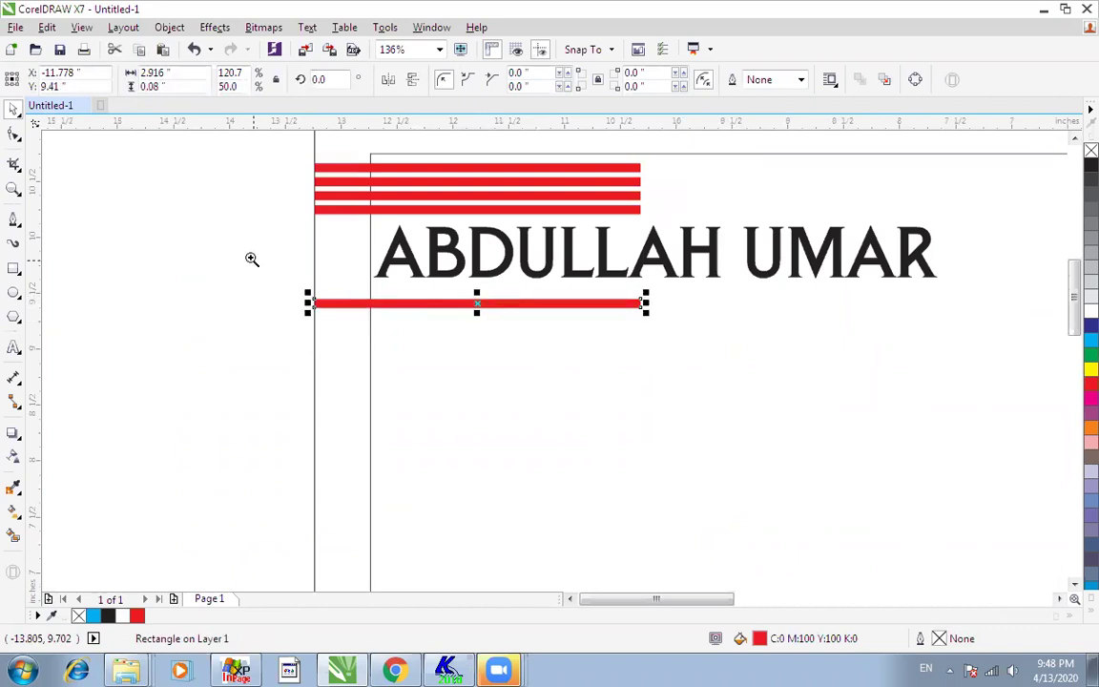
# - Apply a linear transparency to the copied bar, fading it out from its middle toward its right end
pyautogui.moveTo(253, 259); pyautogui.dragTo(760, 407)
pyautogui.click(12, 459)
pyautogui.moveTo(504, 296); pyautogui.dragTo(707, 297)
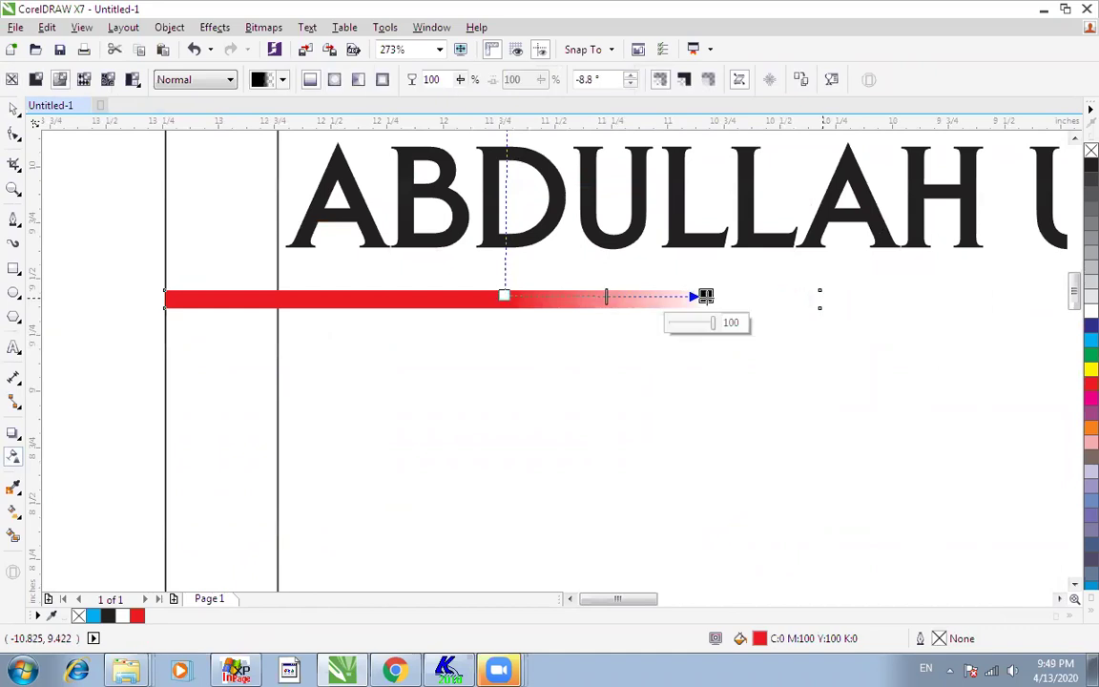
pyautogui.press('space')
# - Place a mirrored copy of the faded bar directly to its right and group the two bars
pyautogui.scroll(-2, 706, 297)
pyautogui.press('F2')
pyautogui.moveTo(434, 159); pyautogui.dragTo(894, 425)
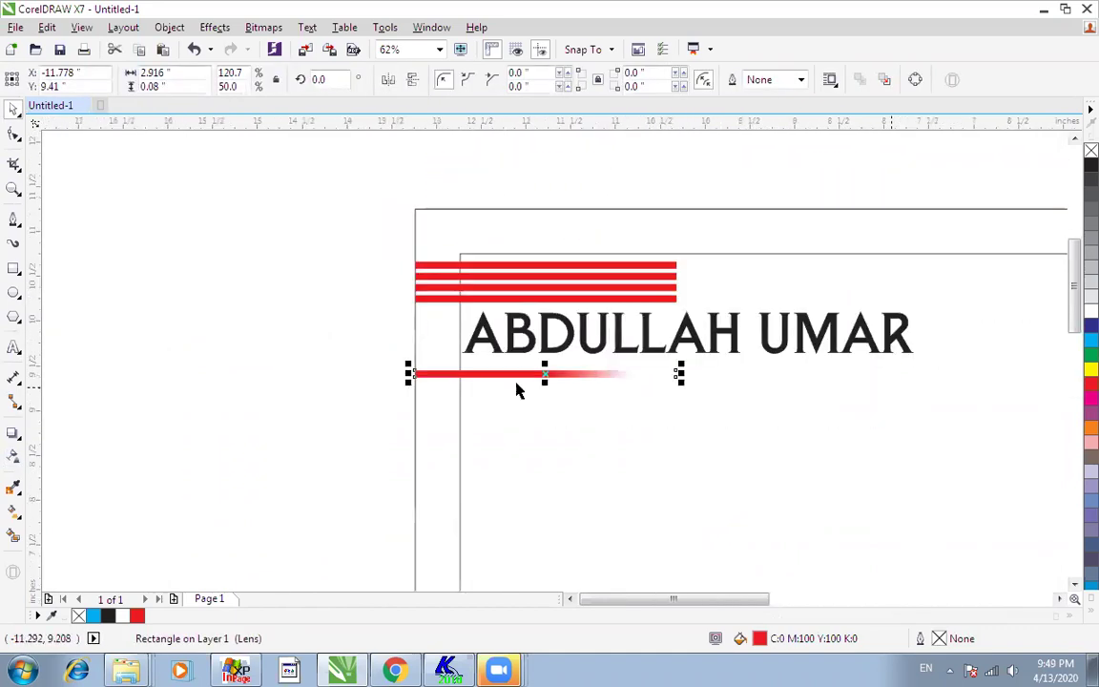
pyautogui.moveTo(408, 375); pyautogui.dragTo(489, 384)
pyautogui.moveTo(627, 396); pyautogui.dragTo(718, 405)
pyautogui.scroll(-3, 718, 405)
pyautogui.scroll(3, 790, 447)
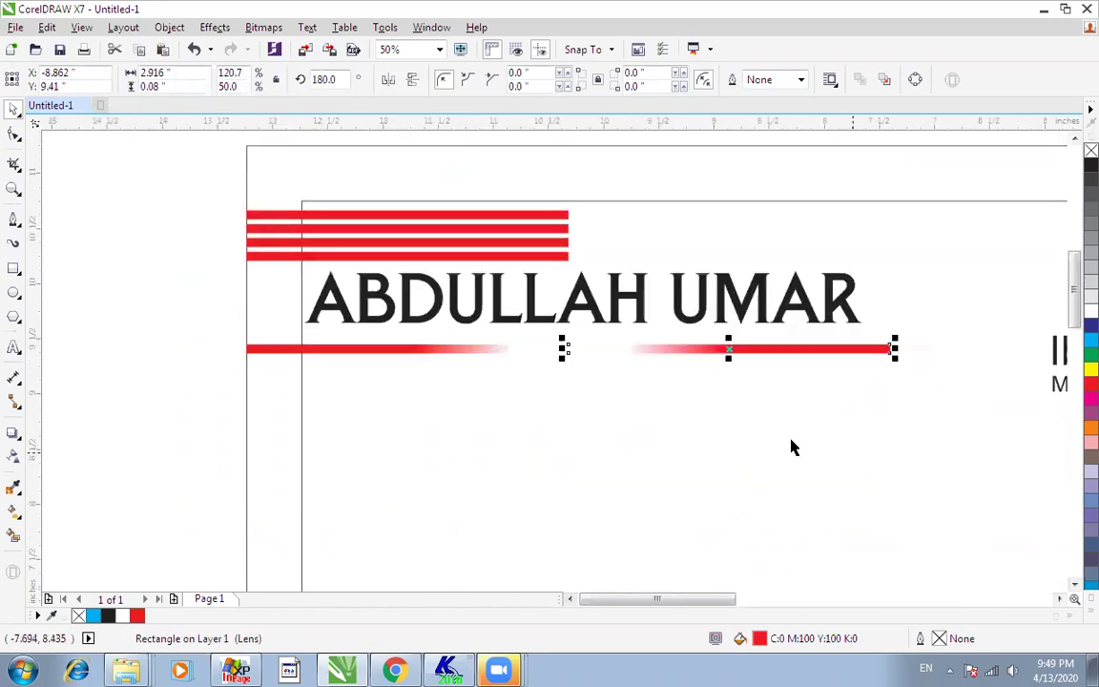
pyautogui.keyDown('shift'); pyautogui.click(477, 353); pyautogui.keyUp('shift')
pyautogui.hotkey('ctrl', 'g')
# - Stretch the grouped faded bars to 9.02 in wide so they reach the inner frame's right edge
pyautogui.hotkey('shift', 'F4')
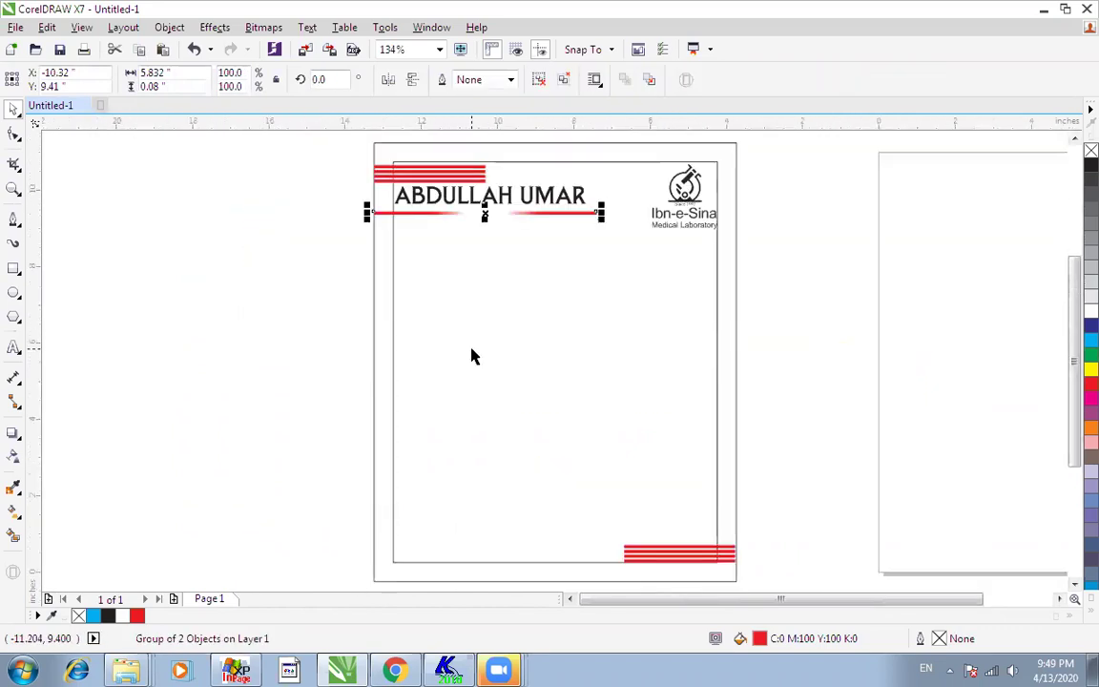
pyautogui.moveTo(295, 270); pyautogui.dragTo(893, 179)
pyautogui.moveTo(562, 337); pyautogui.dragTo(746, 502)
pyautogui.press('Escape')
pyautogui.click(745, 349)
pyautogui.hotkey('ctrl', 'z')
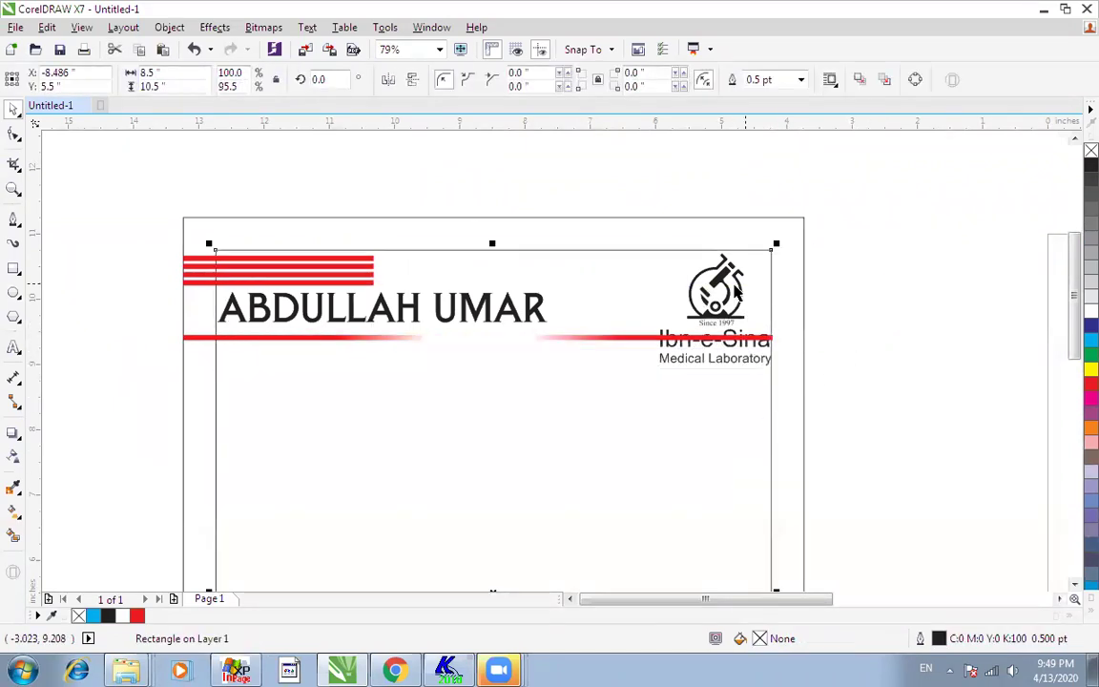
# - Shrink the logo to about 1.45 in wide in the inner frame's upper-right corner and lower the faded line beneath it
pyautogui.press('Escape')
pyautogui.click(722, 279)
pyautogui.moveTo(723, 279)
pyautogui.mouseDown()
pyautogui.moveTo(736, 380)
pyautogui.moveTo(713, 379)
pyautogui.moveTo(734, 363)
pyautogui.moveTo(731, 265)
pyautogui.mouseUp()
pyautogui.press('Escape')
pyautogui.moveTo(777, 370); pyautogui.dragTo(770, 359)
pyautogui.moveTo(589, 221); pyautogui.dragTo(857, 431)
pyautogui.moveTo(553, 259)
pyautogui.mouseDown()
pyautogui.moveTo(562, 246)
pyautogui.moveTo(550, 245)
pyautogui.mouseUp()
# - Place a copy of the faded red line just below it and fill the copy with black
pyautogui.press('F4')
pyautogui.press('F2')
pyautogui.moveTo(293, 316); pyautogui.dragTo(852, 162)
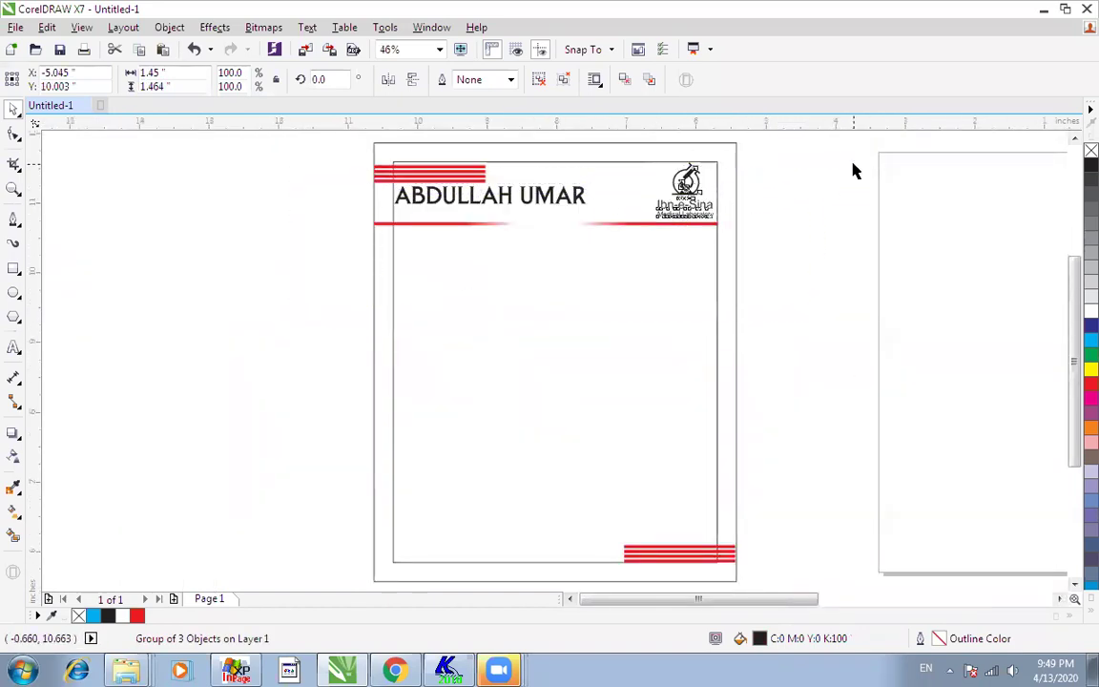
pyautogui.click(678, 333)
pyautogui.moveTo(677, 329); pyautogui.dragTo(744, 341)
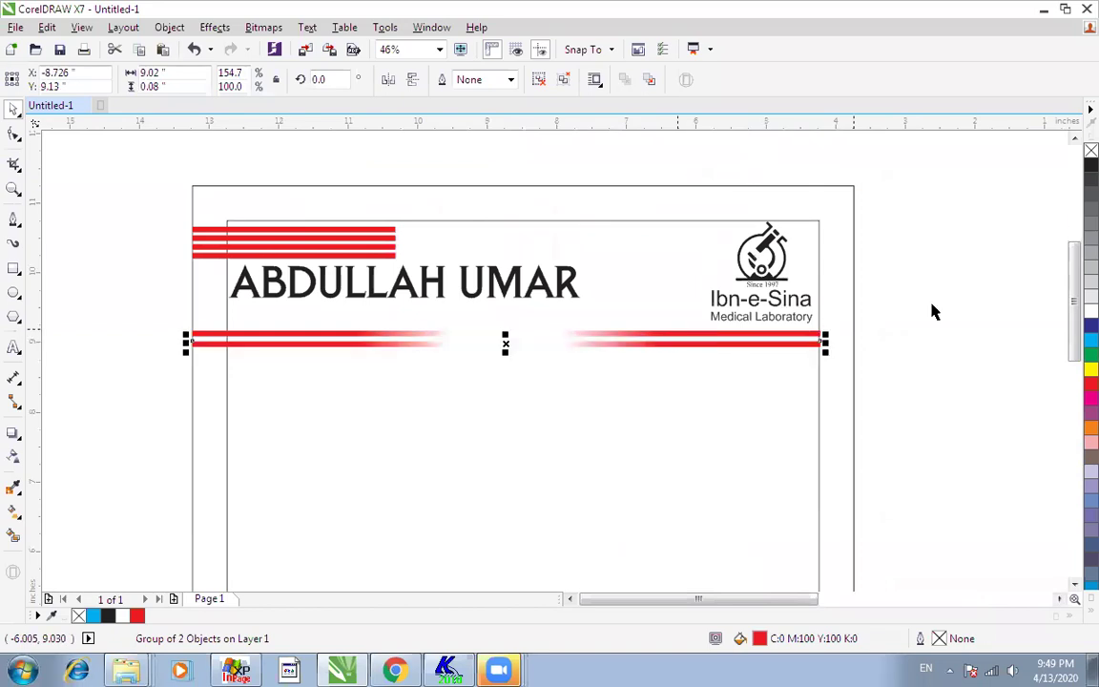
pyautogui.click(1091, 166)
pyautogui.click(976, 245)
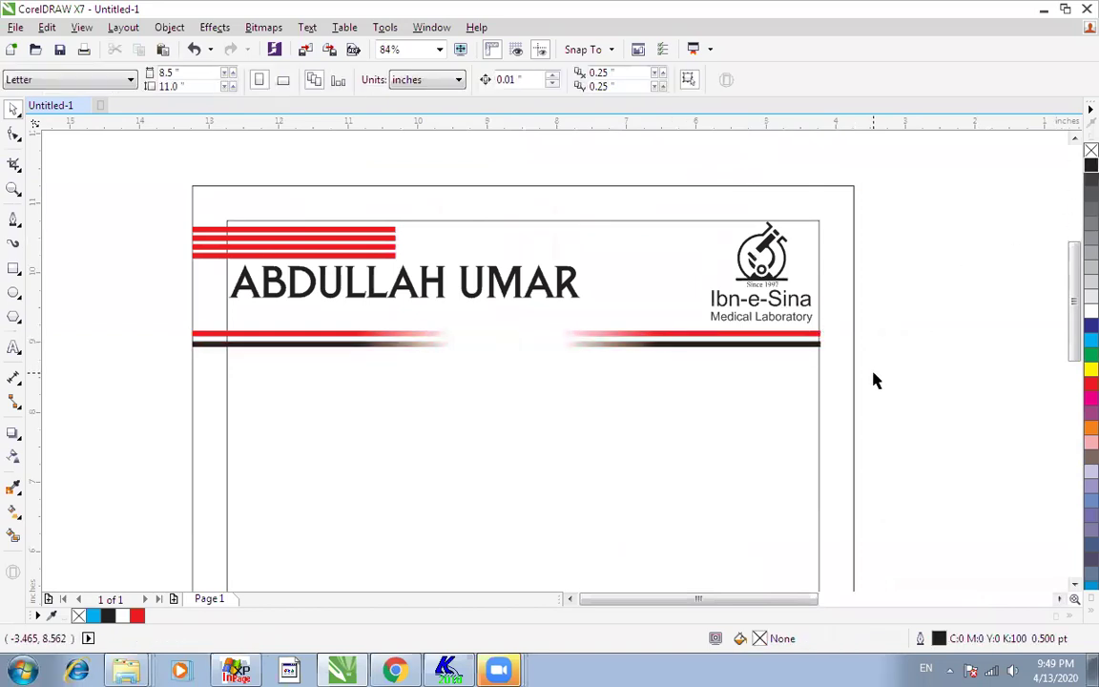
# - Place a copy of the black faded line just below it and fill the copy with red
pyautogui.click(780, 346)
pyautogui.moveTo(780, 345); pyautogui.dragTo(782, 357)
pyautogui.rightClick(782, 357)
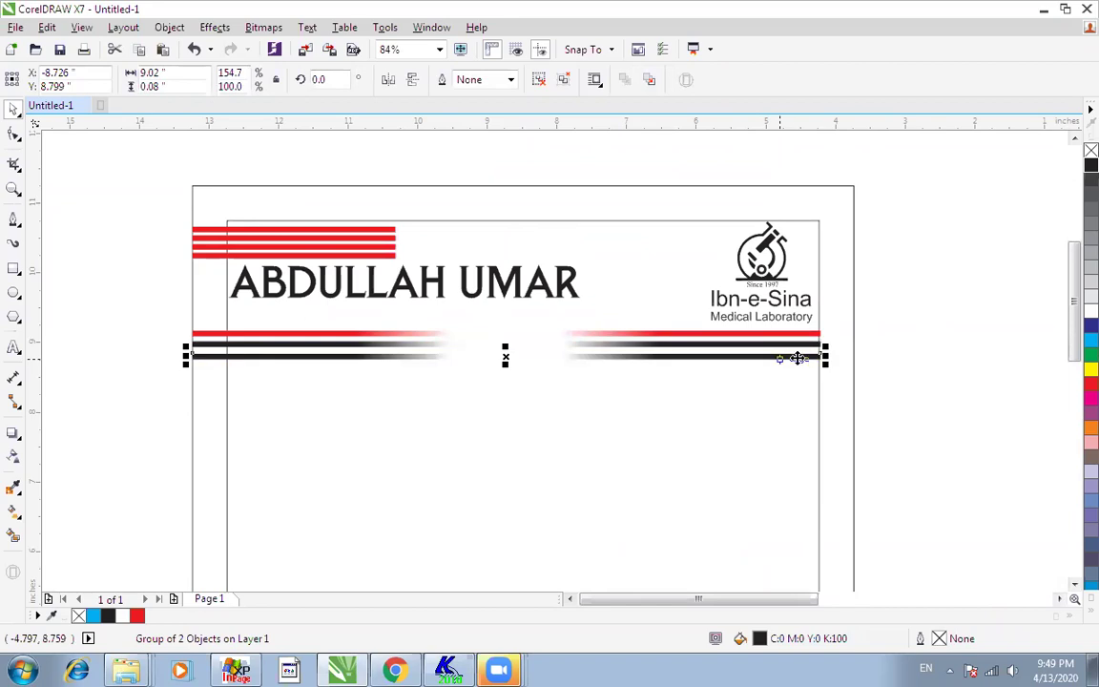
pyautogui.click(1090, 384)
pyautogui.click(899, 343)
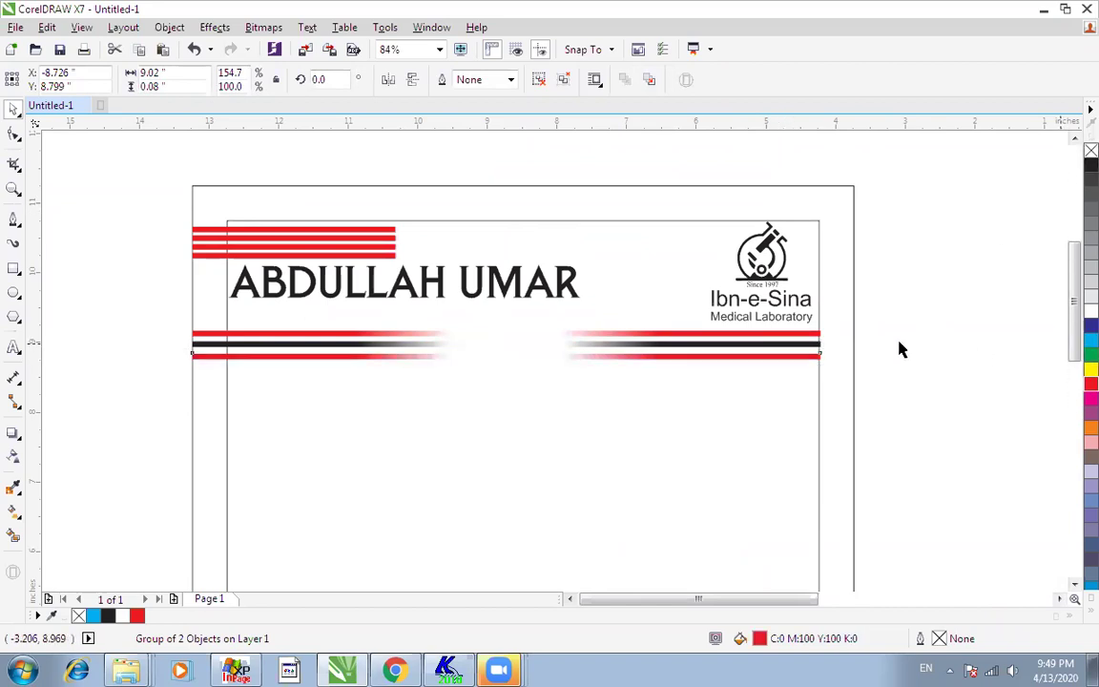
# - Group the three faded header lines into one stripe group
pyautogui.scroll(-2, 899, 341)
pyautogui.press('F2')
pyautogui.moveTo(505, 246); pyautogui.dragTo(917, 437)
pyautogui.moveTo(179, 339)
pyautogui.mouseDown()
pyautogui.moveTo(756, 449)
pyautogui.moveTo(963, 450)
pyautogui.mouseUp()
pyautogui.hotkey('ctrl', 'g')
pyautogui.scroll(-2, 963, 450)
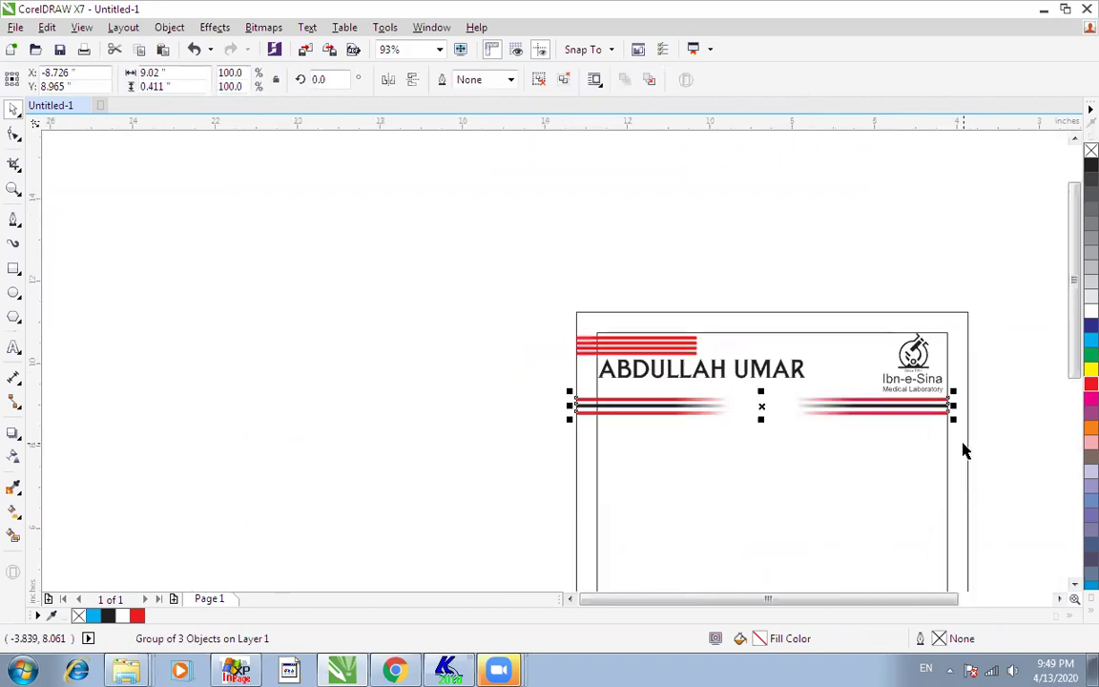
# - Place a copy of the three-line stripe group in the page body and rotate the copy 90°
pyautogui.press('F4')
pyautogui.moveTo(624, 234); pyautogui.dragTo(601, 338)
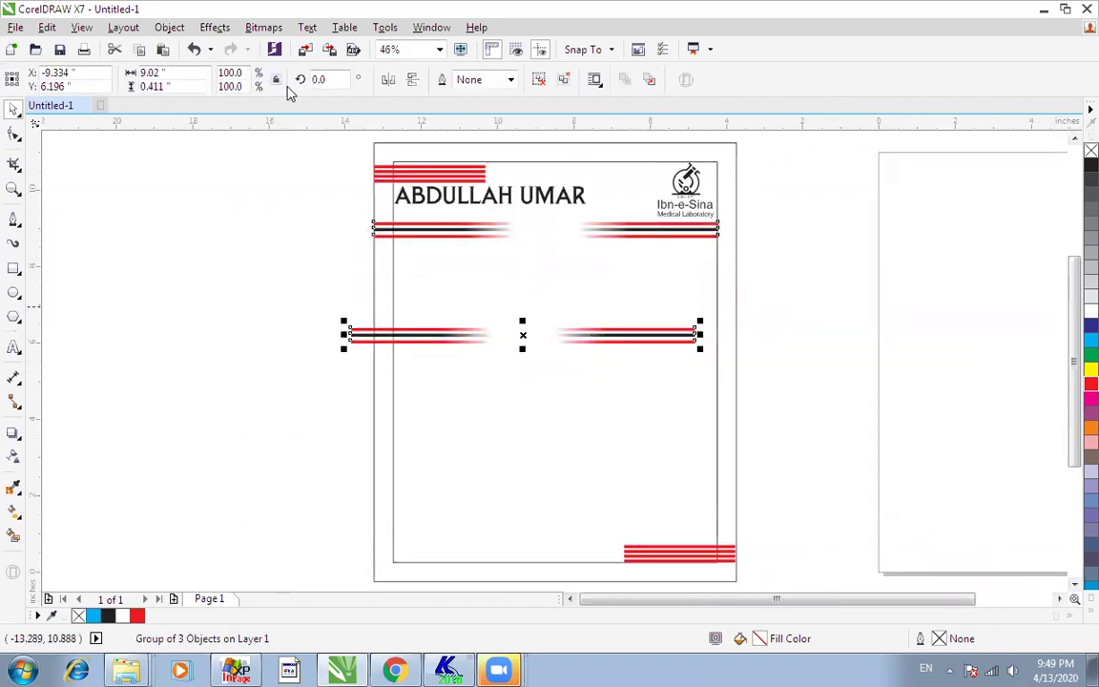
pyautogui.write('90')
pyautogui.press('Return')
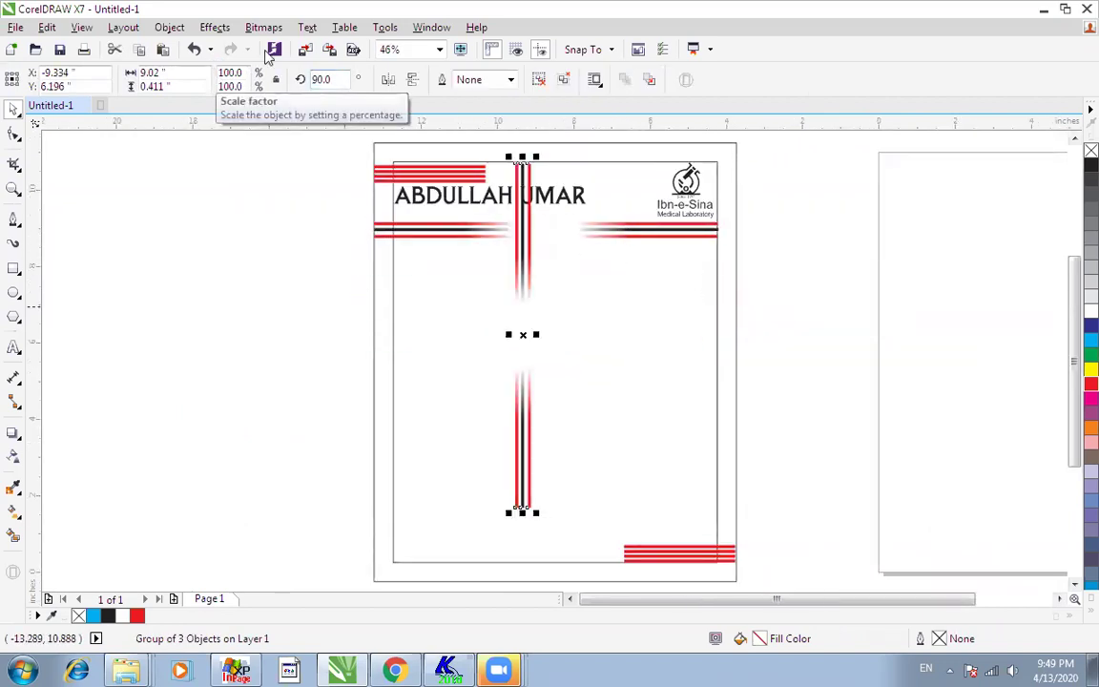
# - Move the vertical stripe group along the inner frame's left edge, starting at the header stripes
pyautogui.moveTo(523, 245); pyautogui.dragTo(393, 319)
pyautogui.click(276, 321)
pyautogui.click(409, 337)
pyautogui.click(809, 303)
# - Delete the red bar group at the frames' lower-right corner
pyautogui.scroll(-2, 809, 304)
pyautogui.press('F2')
pyautogui.moveTo(512, 194); pyautogui.dragTo(842, 507)
pyautogui.moveTo(735, 429); pyautogui.dragTo(572, 505)
pyautogui.press('Delete')
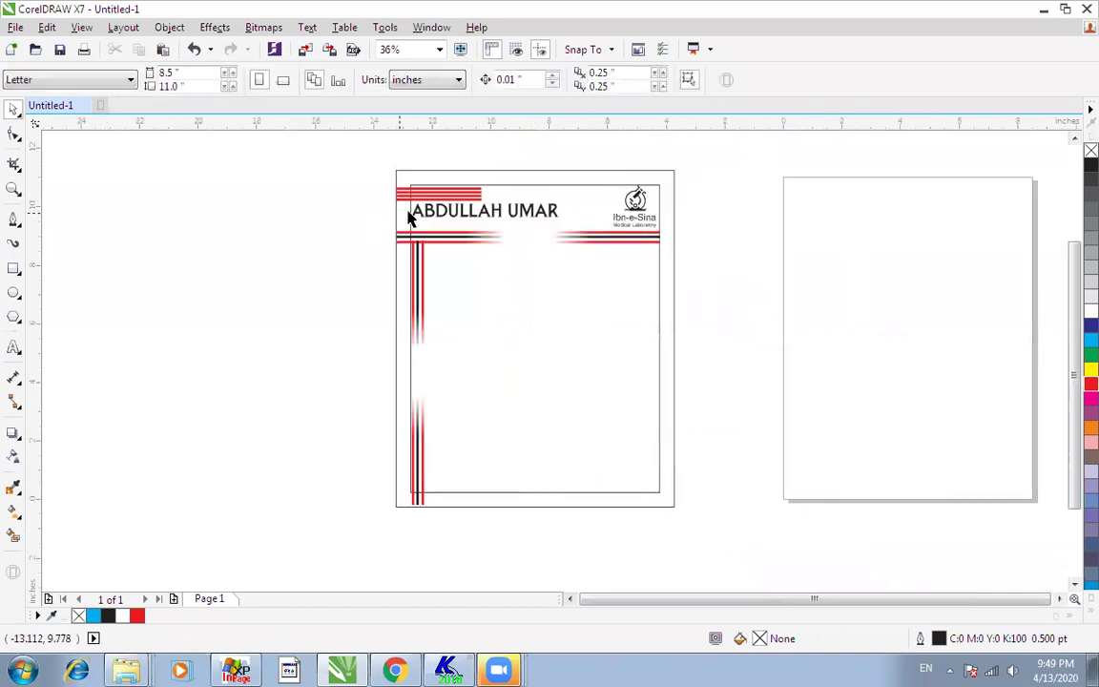
# - Delete the four solid red bars above the name text
pyautogui.moveTo(608, 303); pyautogui.dragTo(639, 322)
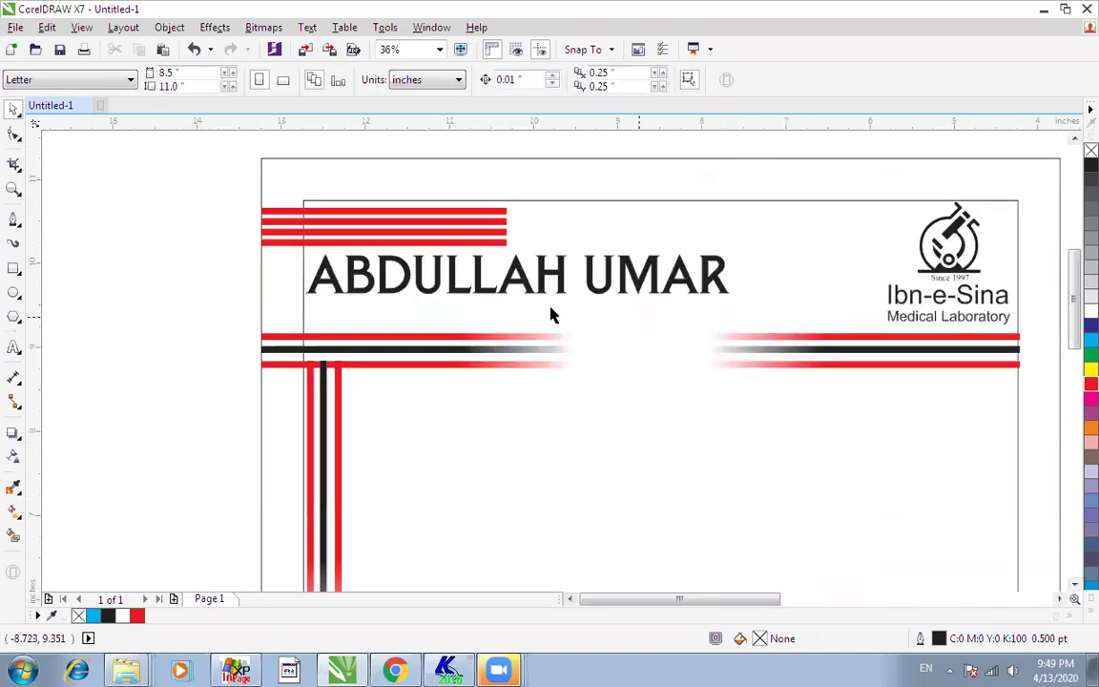
pyautogui.click(486, 341)
pyautogui.click(484, 231)
pyautogui.moveTo(193, 186); pyautogui.dragTo(536, 259)
pyautogui.press('Delete')
# - Copy the horizontal stripe group to the inner frame's top edge and ungroup the copy
pyautogui.click(468, 343)
pyautogui.moveTo(468, 343); pyautogui.dragTo(460, 215)
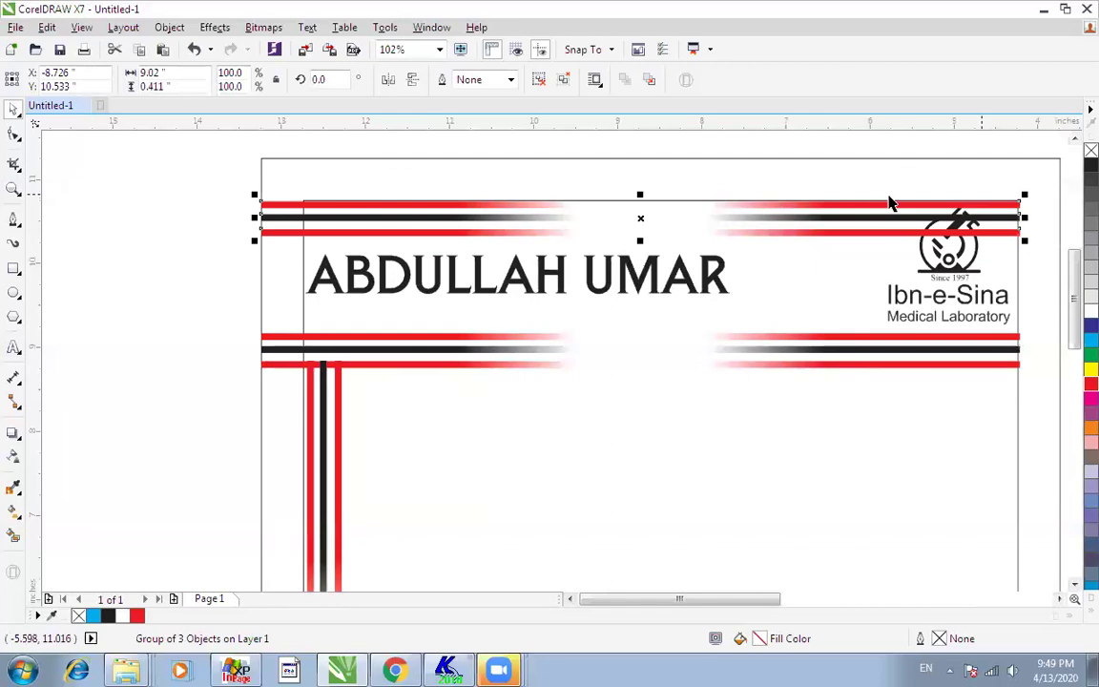
pyautogui.click(540, 81)
pyautogui.moveTo(637, 149); pyautogui.dragTo(1059, 258)
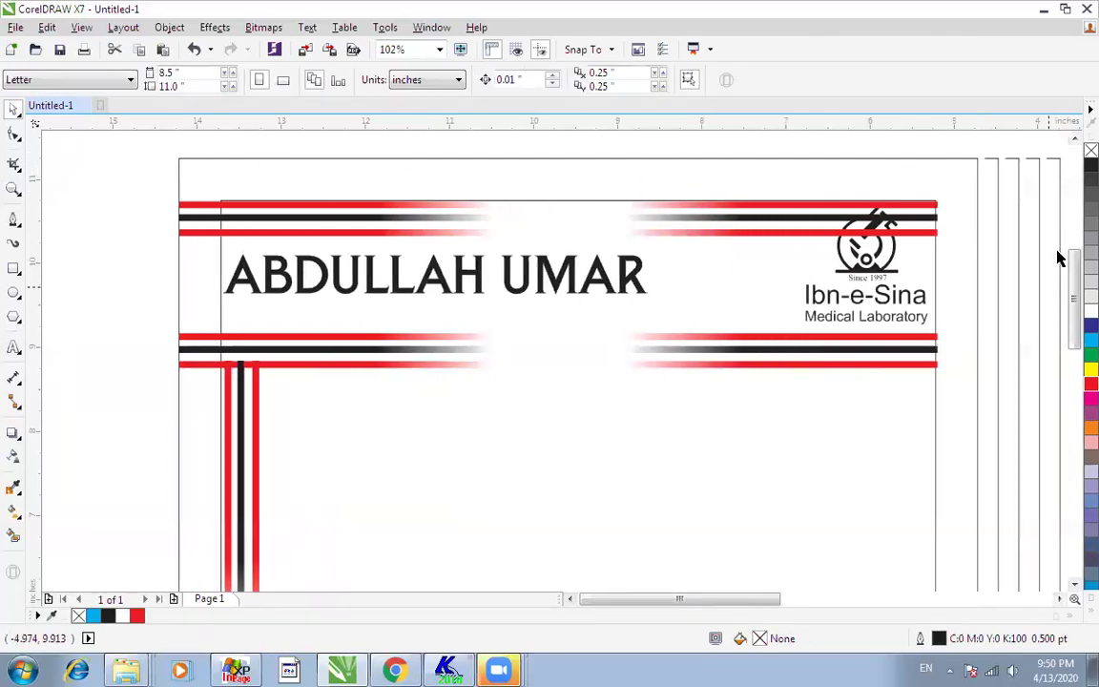
pyautogui.click(911, 230)
pyautogui.press('Delete')
pyautogui.hotkey('ctrl', 'z')
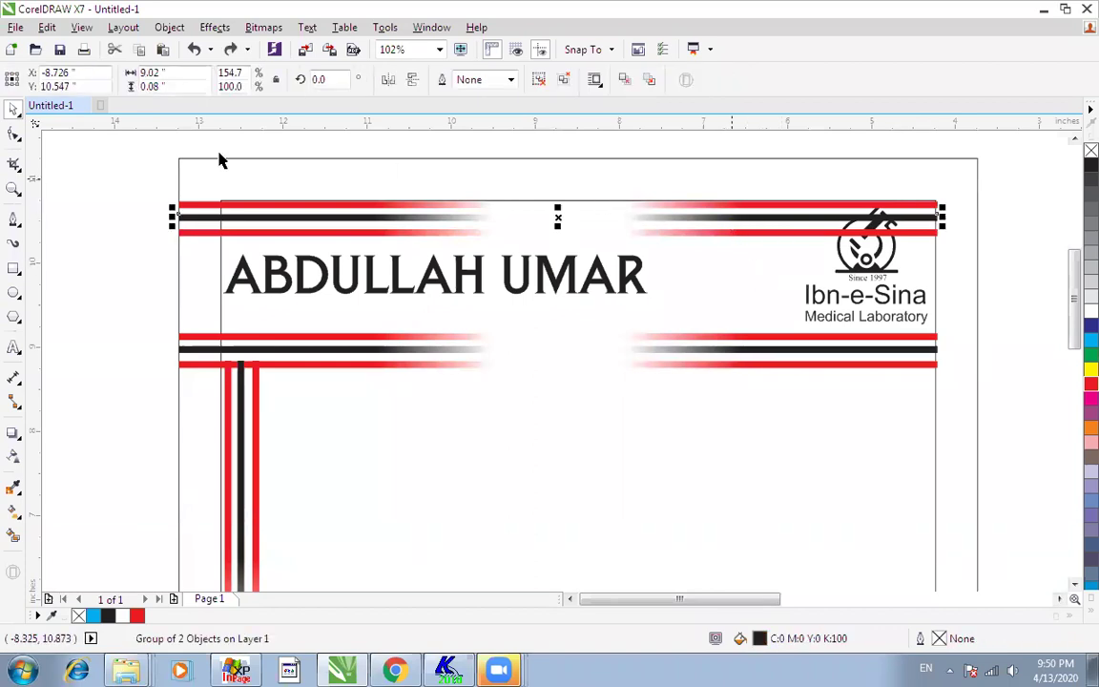
# - Fully ungroup the top stripes and delete the three faded line halves overlapping the logo
pyautogui.moveTo(135, 160); pyautogui.dragTo(992, 251)
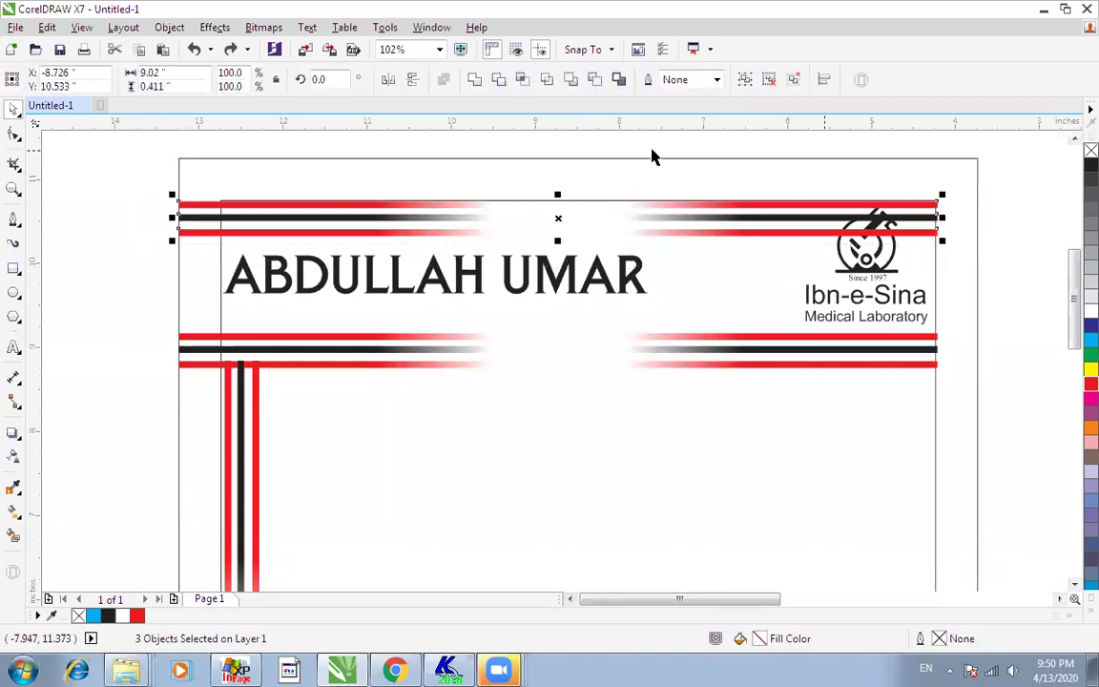
pyautogui.click(795, 79)
pyautogui.moveTo(573, 154); pyautogui.dragTo(1018, 258)
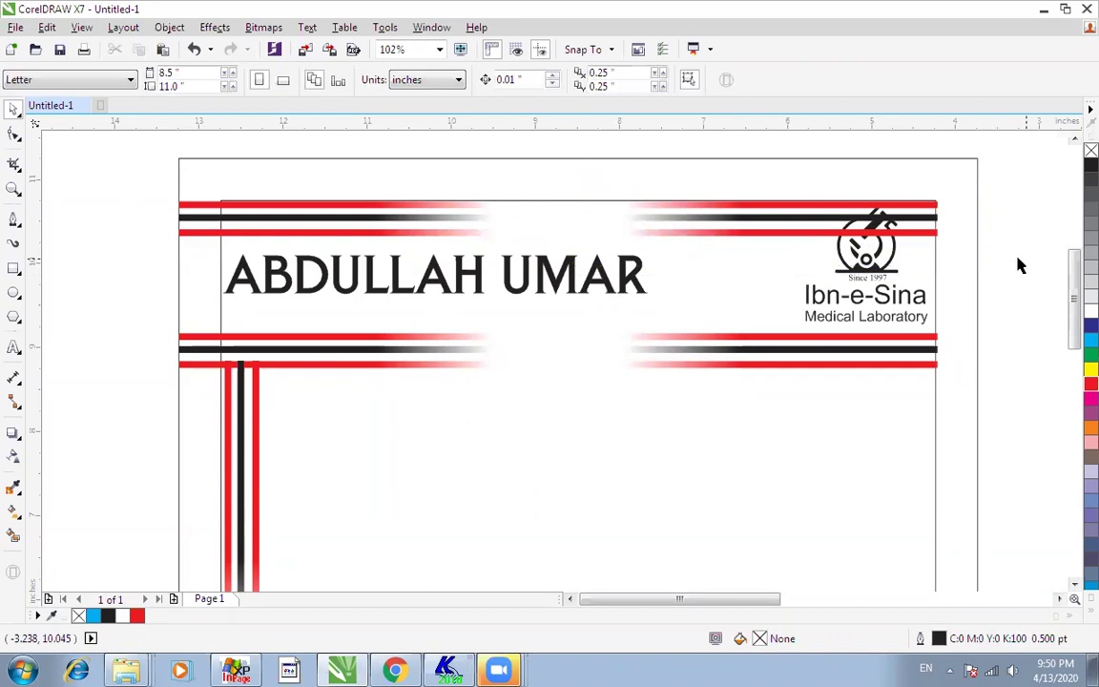
pyautogui.click(911, 218)
pyautogui.click(911, 218)
pyautogui.press('Delete')
pyautogui.click(909, 204)
pyautogui.press('Delete')
pyautogui.click(915, 232)
pyautogui.press('Delete')
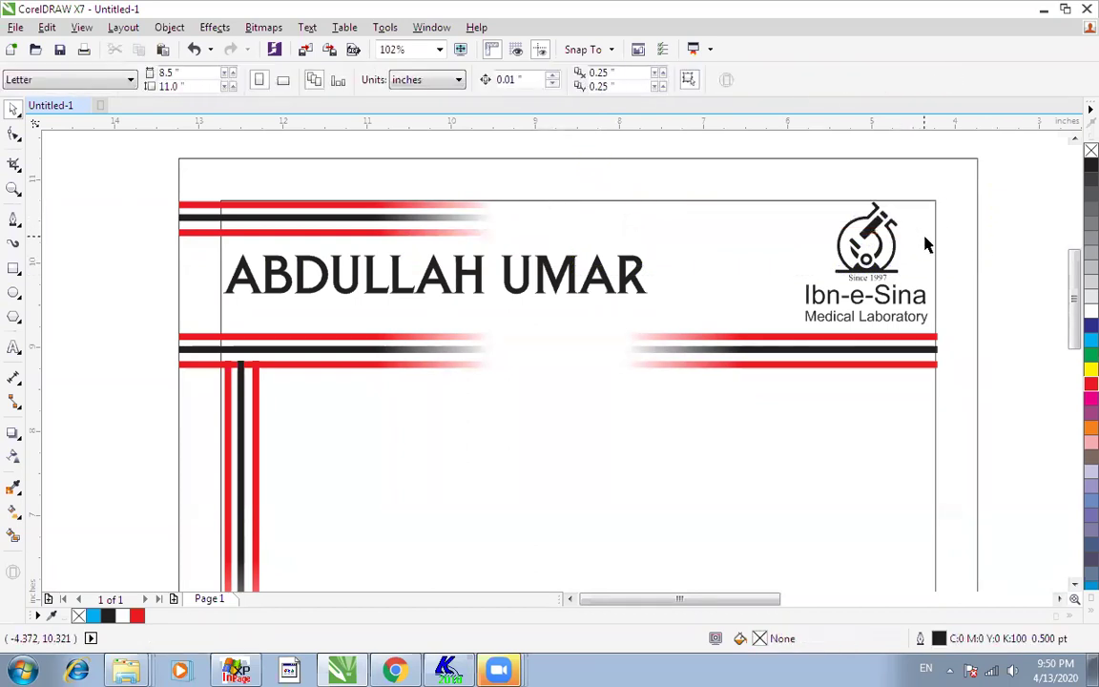
# - Set the vertical stripe group's rotation to 0° and move it to the inner frame's bottom edge
pyautogui.scroll(-2, 922, 236)
pyautogui.hotkey('shift', 'F4')
pyautogui.click(407, 490)
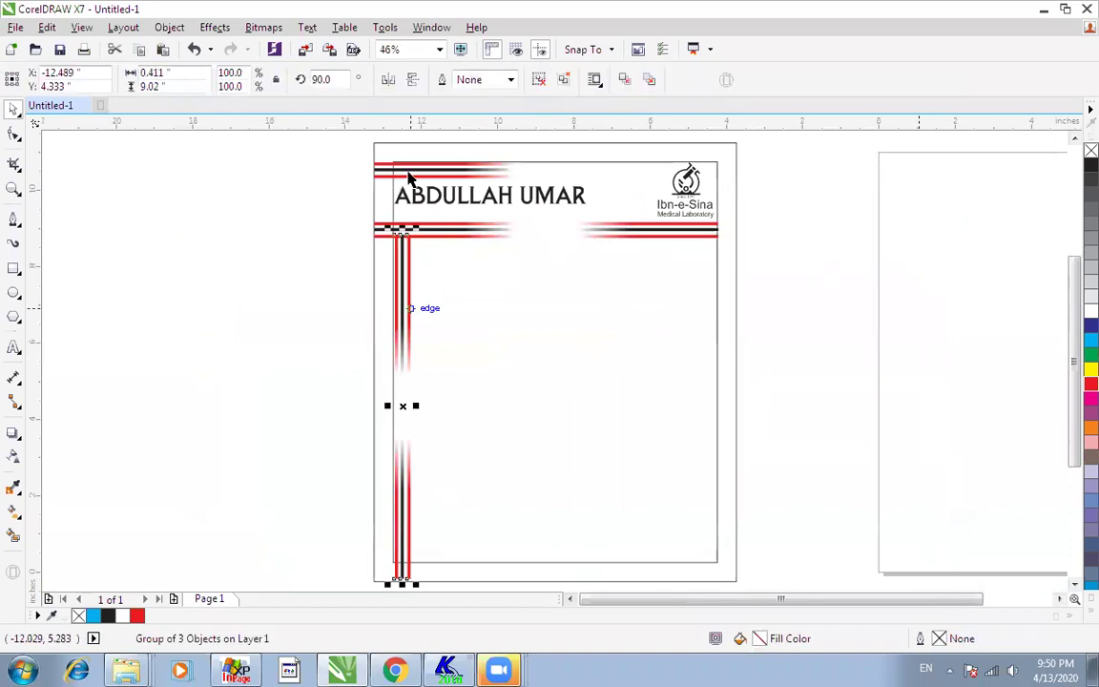
pyautogui.press('Return')
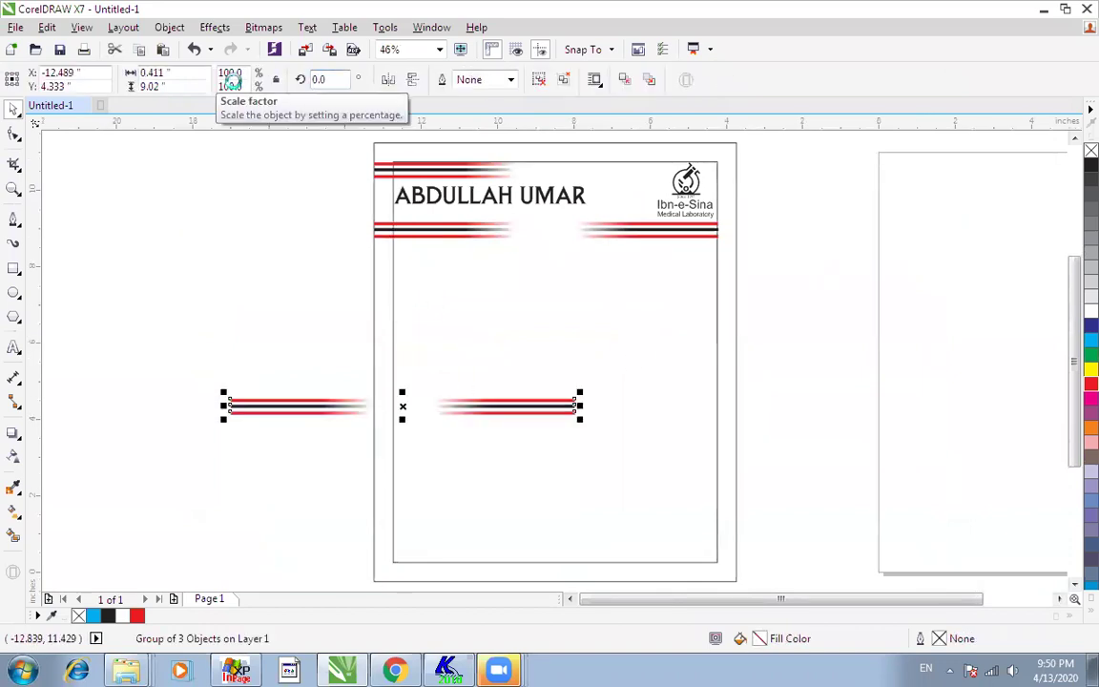
pyautogui.moveTo(553, 407); pyautogui.dragTo(689, 553)
# - Centre the bottom stripe group horizontally on the outer frame and stretch it to 9.5 in wide, reaching both outer edges
pyautogui.keyDown('shift'); pyautogui.click(736, 520); pyautogui.keyUp('shift')
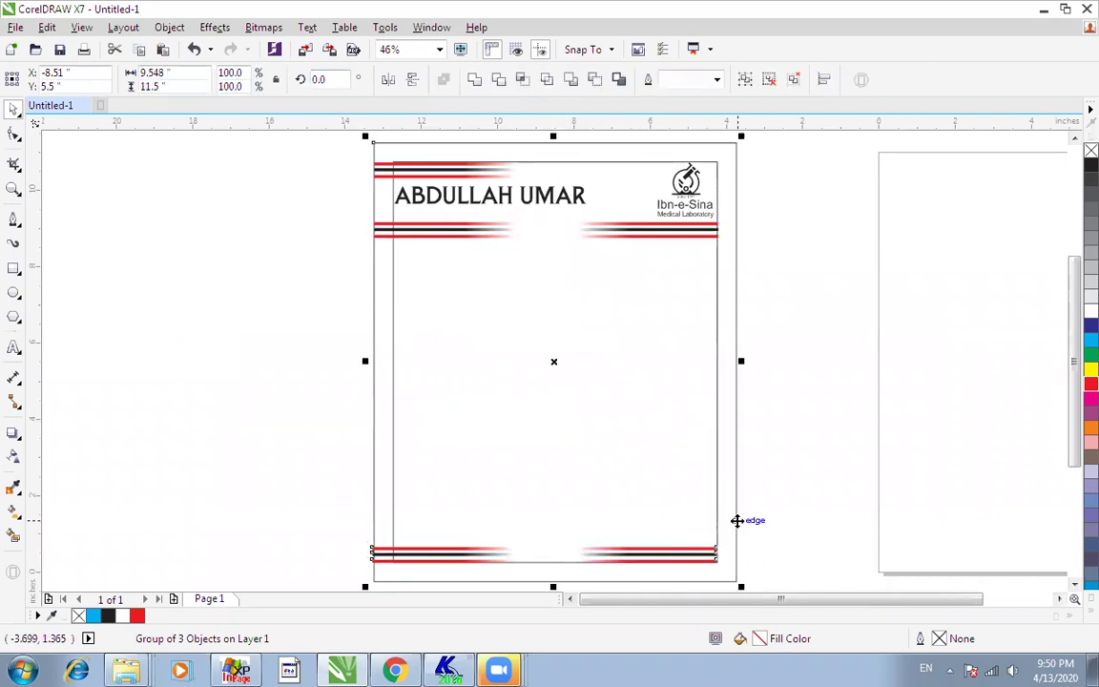
pyautogui.press('c')
pyautogui.moveTo(808, 500); pyautogui.dragTo(351, 581)
pyautogui.moveTo(733, 553); pyautogui.dragTo(741, 553)
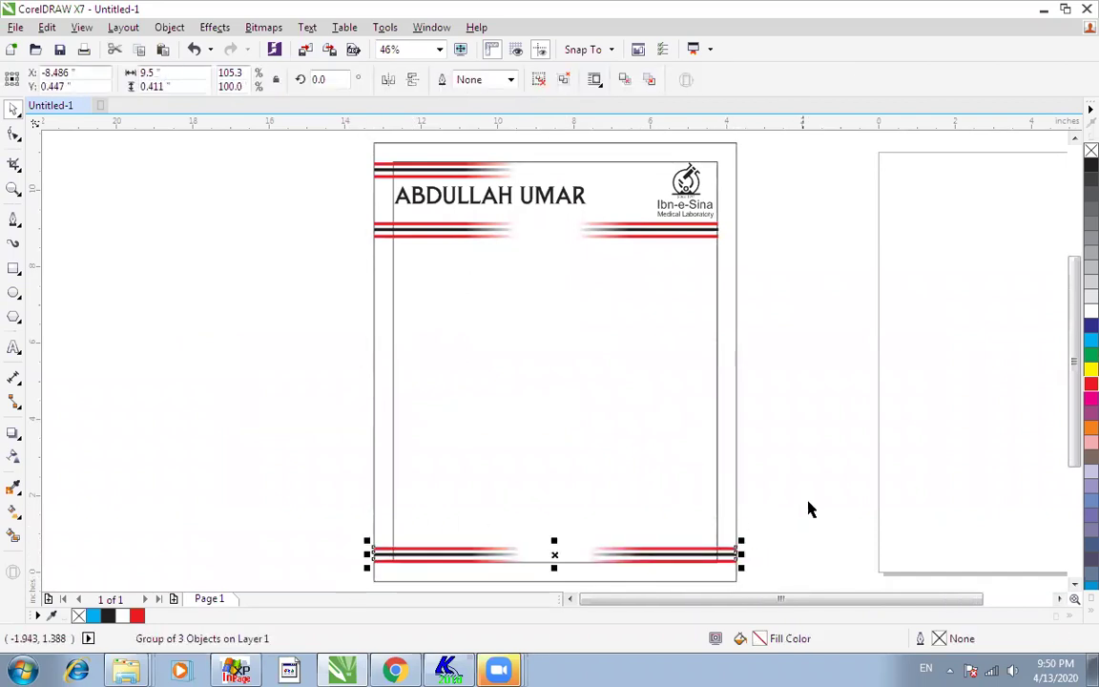
pyautogui.click(787, 285)
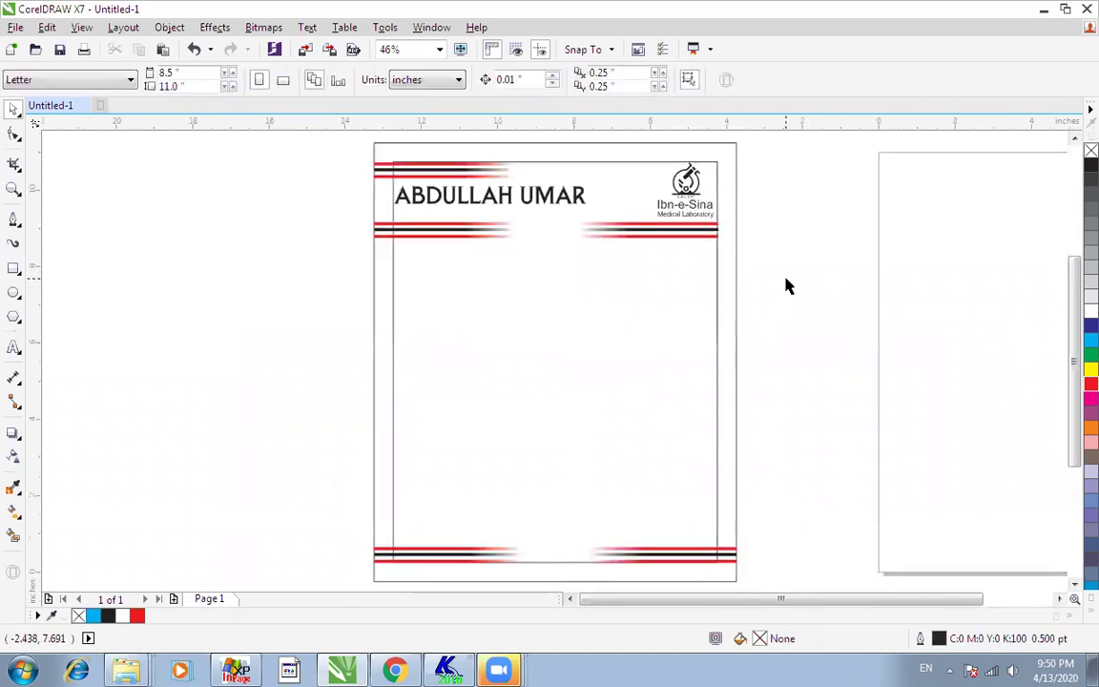
# - Delete the entire letterhead design, including its page and bleed frames
pyautogui.click(559, 202)
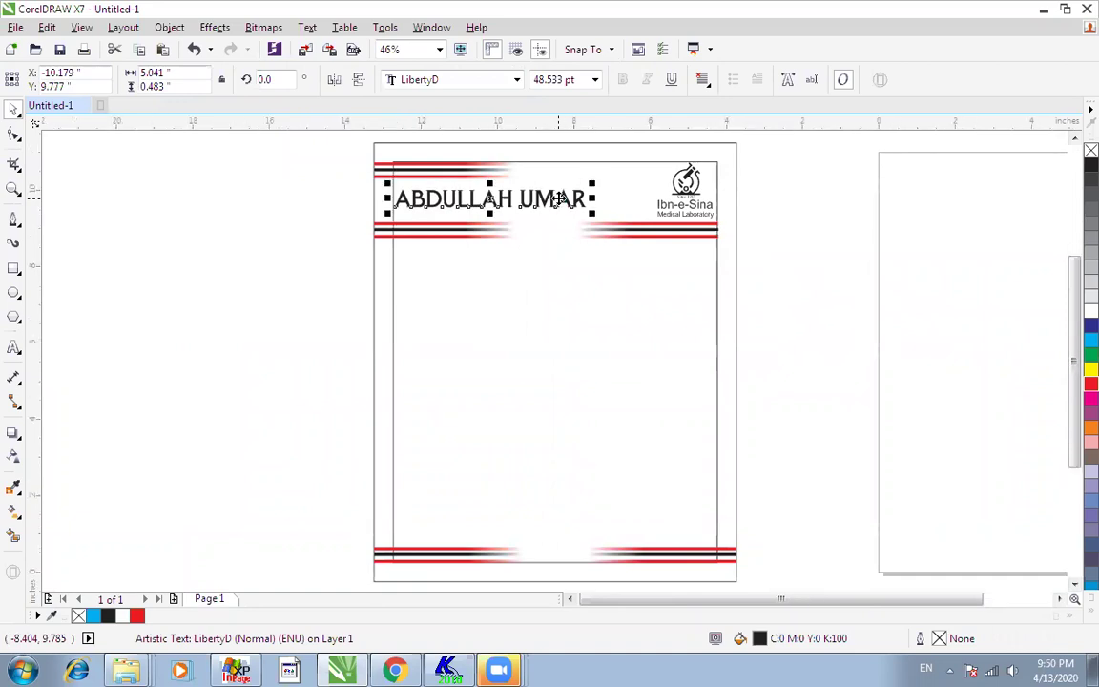
pyautogui.click(759, 194)
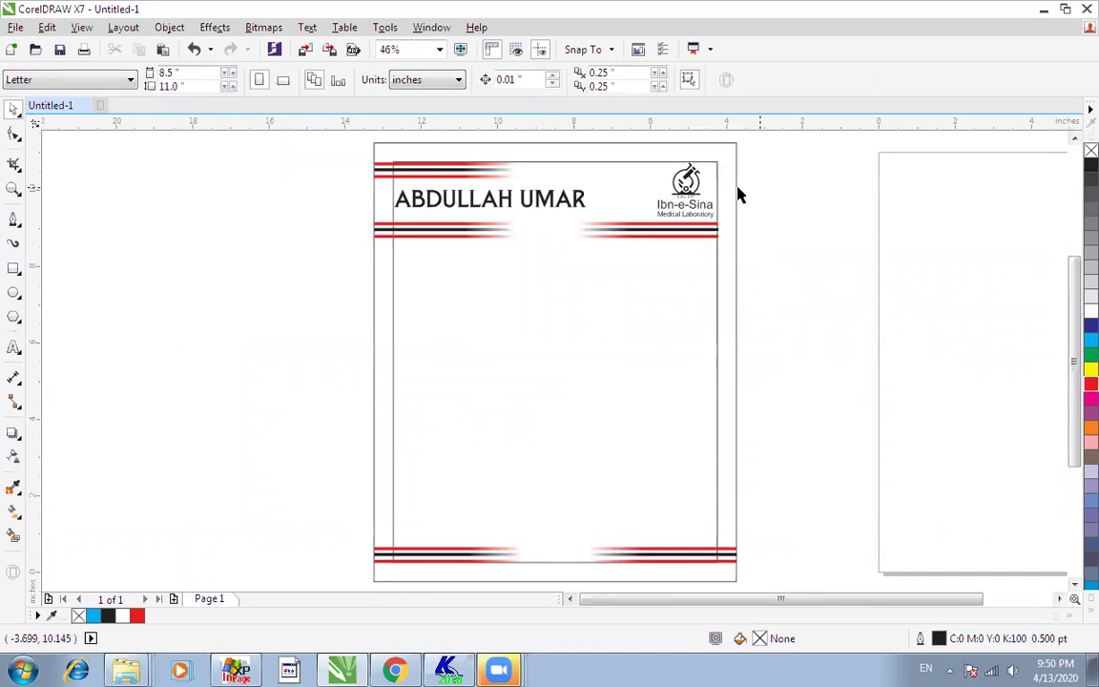
pyautogui.scroll(-2, 736, 190)
pyautogui.moveTo(527, 155); pyautogui.dragTo(763, 417)
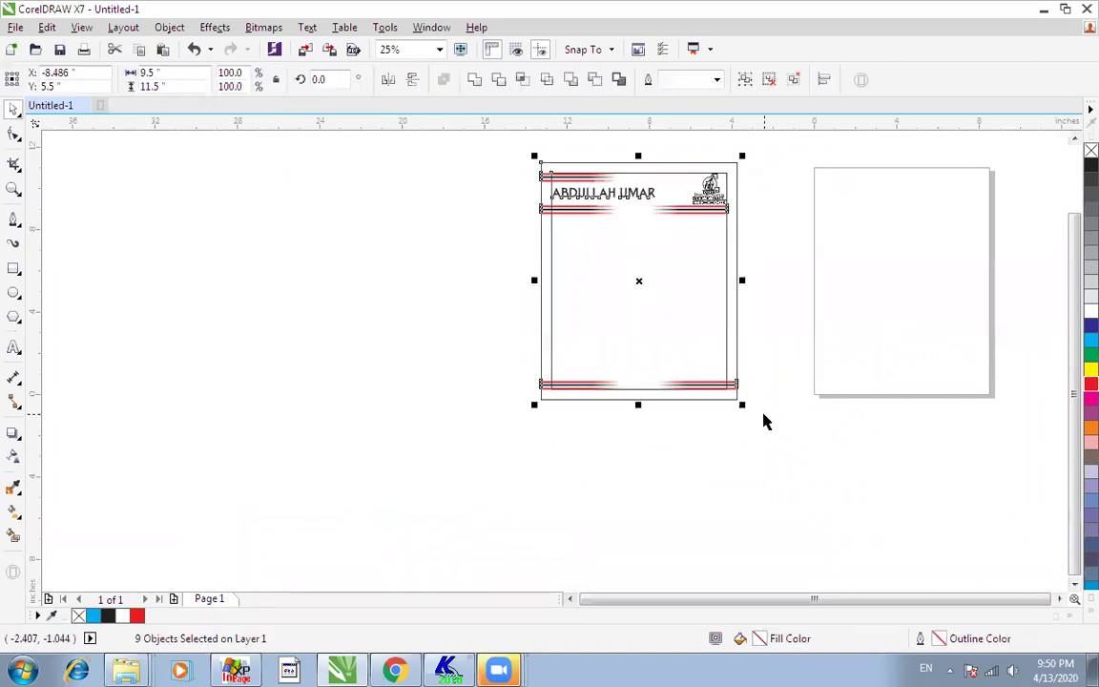
pyautogui.press('Delete')
# - Draw a 6 in circle on the empty pasteboard and place a copy directly to its right
pyautogui.click(15, 294)
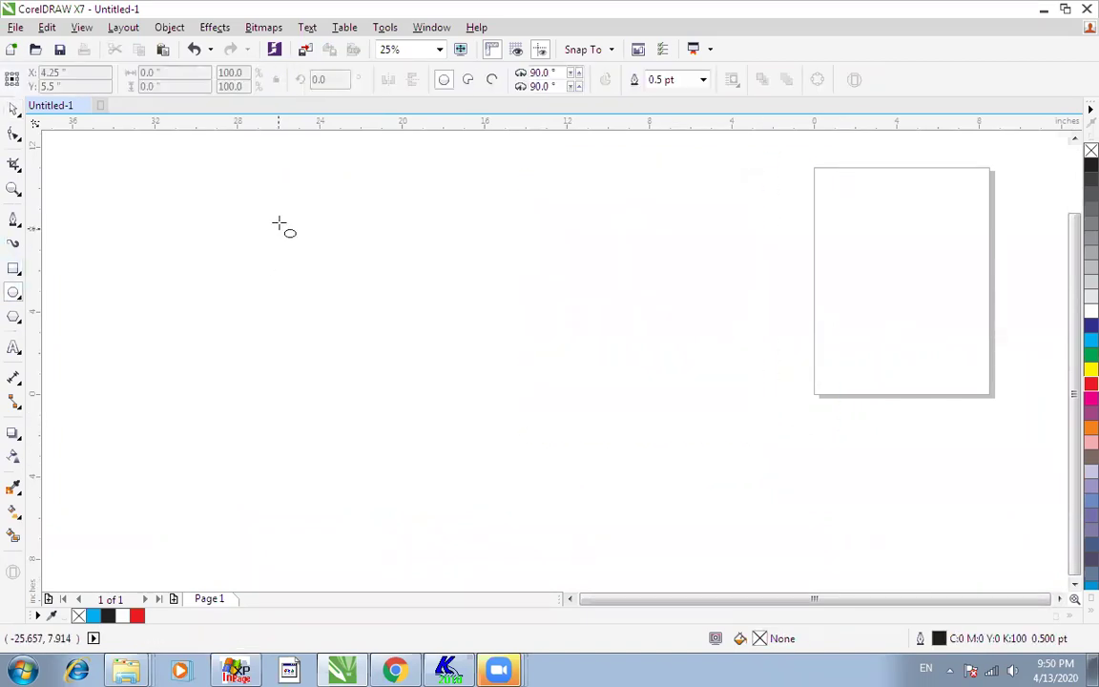
pyautogui.moveTo(276, 214); pyautogui.dragTo(403, 316)
pyautogui.press('space')
pyautogui.moveTo(343, 283); pyautogui.dragTo(473, 304)
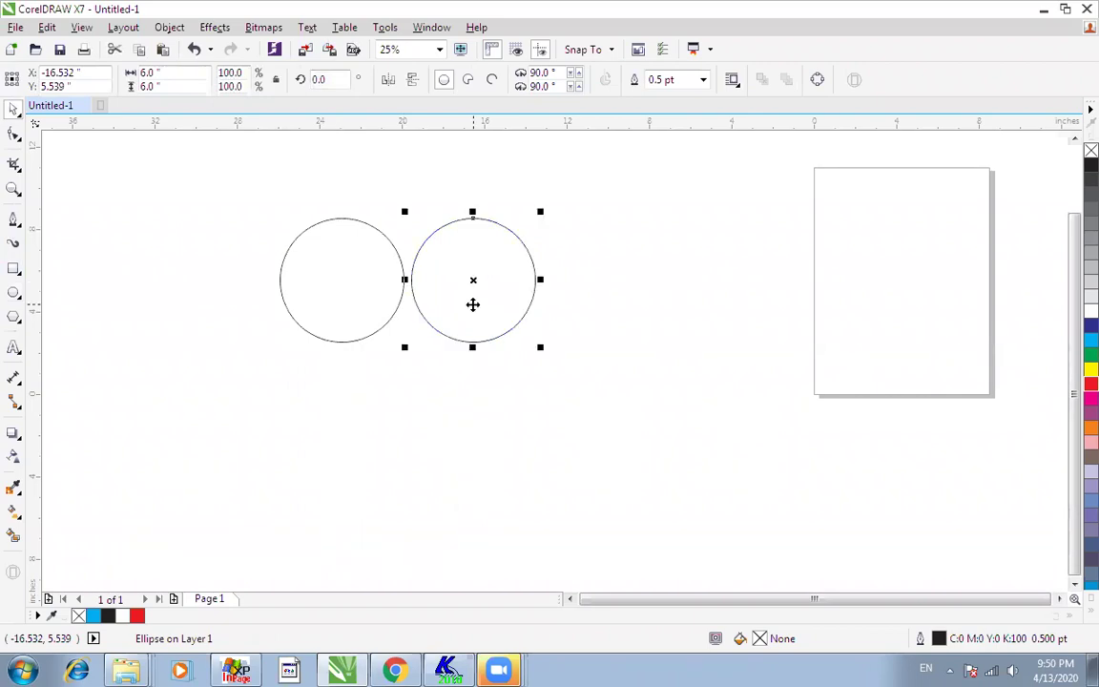
# - Fill the right circle with dark blue (C100 M100) and the left circle with cyan (C100)
pyautogui.hotkey('shift', 'F2')
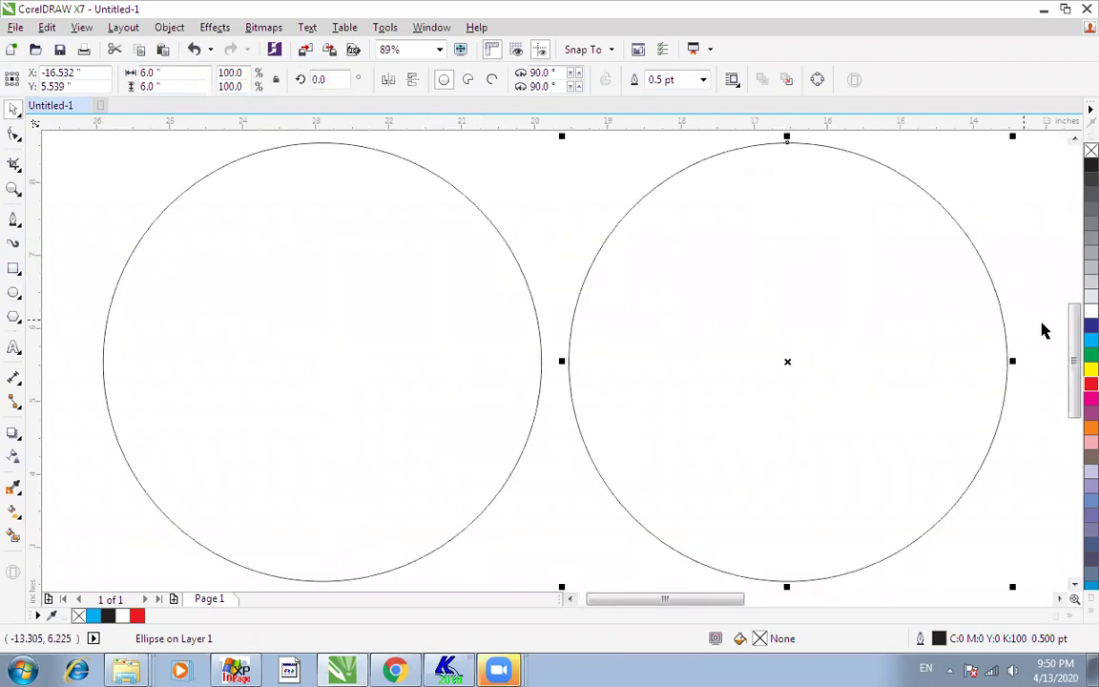
pyautogui.click(1092, 325)
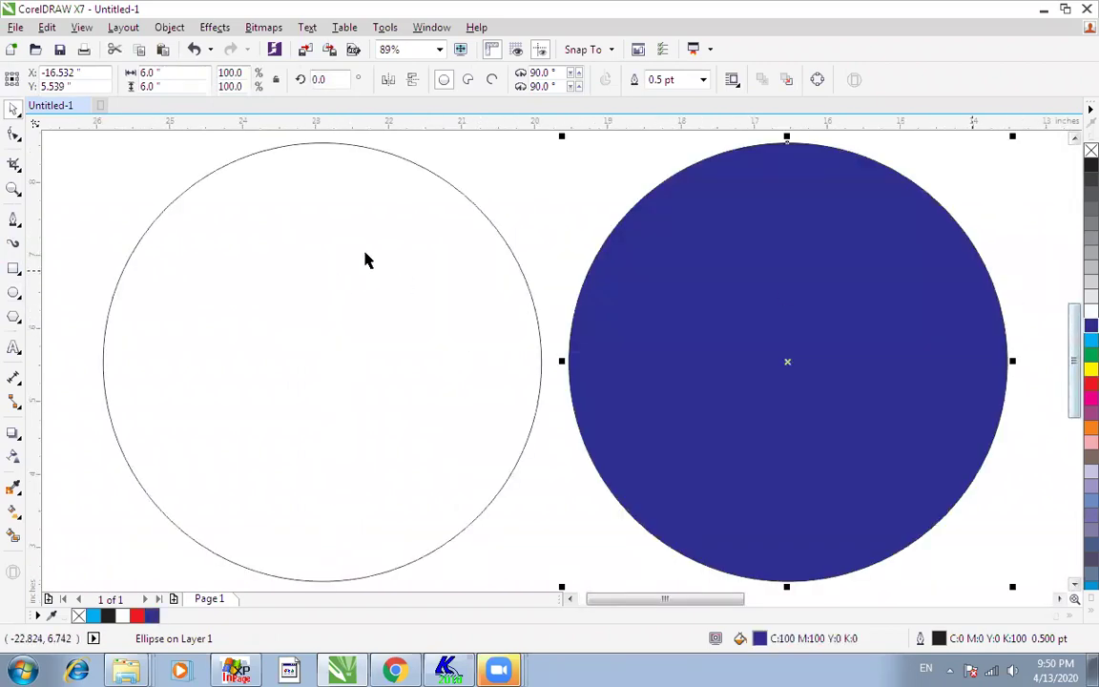
pyautogui.click(484, 225)
pyautogui.click(1091, 340)
pyautogui.scroll(-2, 1063, 340)
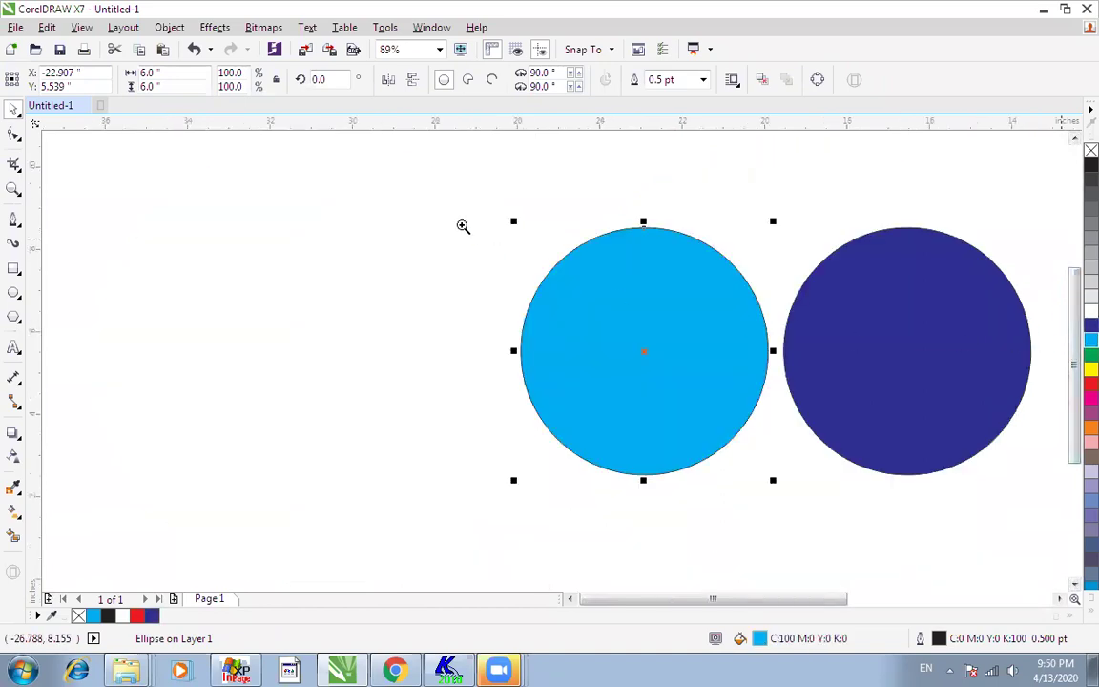
pyautogui.scroll(2, 1022, 449)
# - Apply a vertical linear fountain fill to the right circle, running from dark blue at its upper edge to cyan at its lower edge
pyautogui.click(761, 387)
pyautogui.scroll(-2, 761, 384)
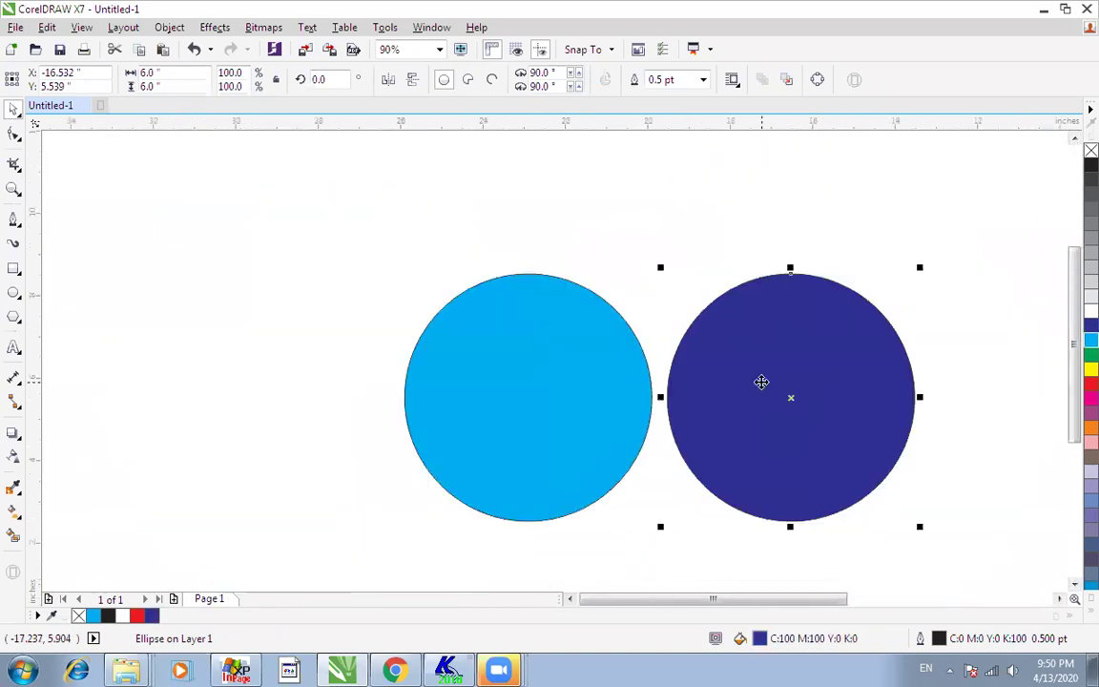
pyautogui.press('g')
pyautogui.moveTo(795, 290); pyautogui.dragTo(797, 504)
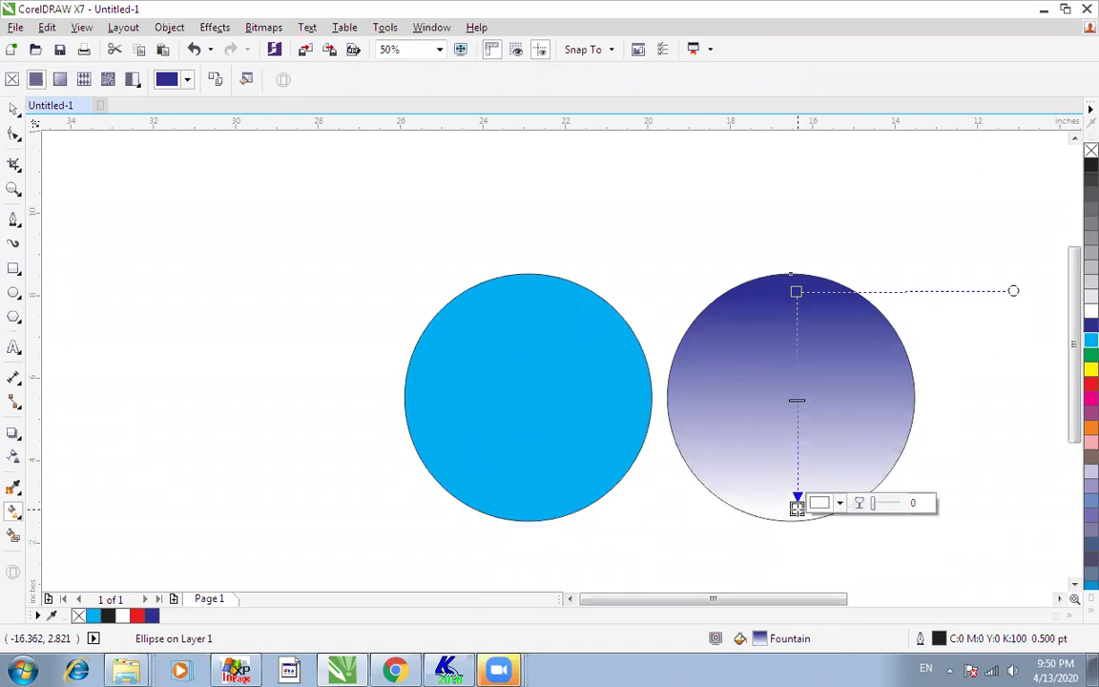
pyautogui.click(840, 502)
pyautogui.click(878, 324)
pyautogui.click(1090, 339)
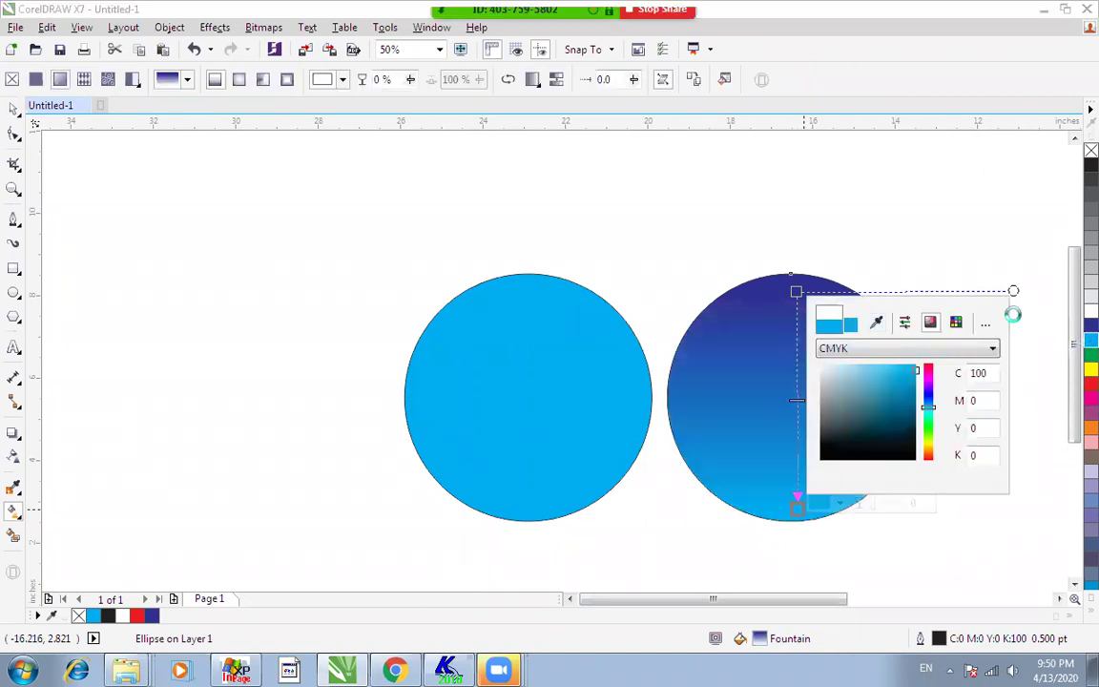
pyautogui.press('space')
# - Try different midpoint positions along the right circle's gradient to shift the blend between dark blue and cyan
pyautogui.click(843, 232)
pyautogui.press('F2')
pyautogui.moveTo(631, 246); pyautogui.dragTo(924, 518)
pyautogui.click(560, 344)
pyautogui.scroll(-2, 562, 346)
pyautogui.press('F2')
pyautogui.moveTo(460, 224); pyautogui.dragTo(728, 477)
pyautogui.click(559, 366)
pyautogui.press('g')
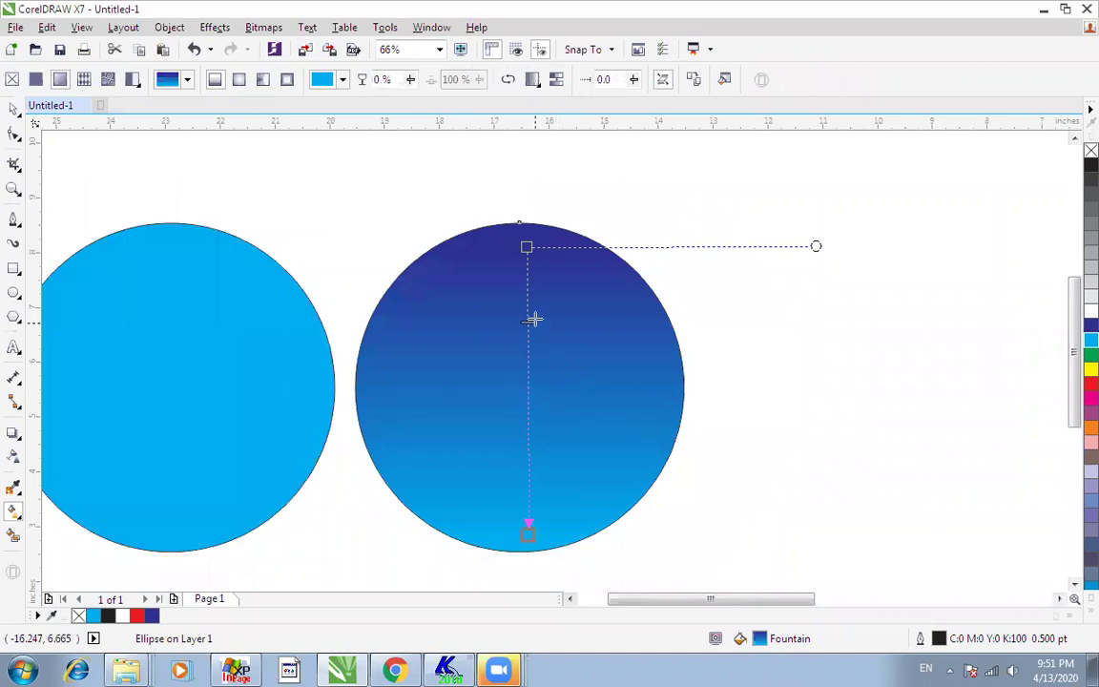
pyautogui.moveTo(535, 289); pyautogui.dragTo(529, 452)
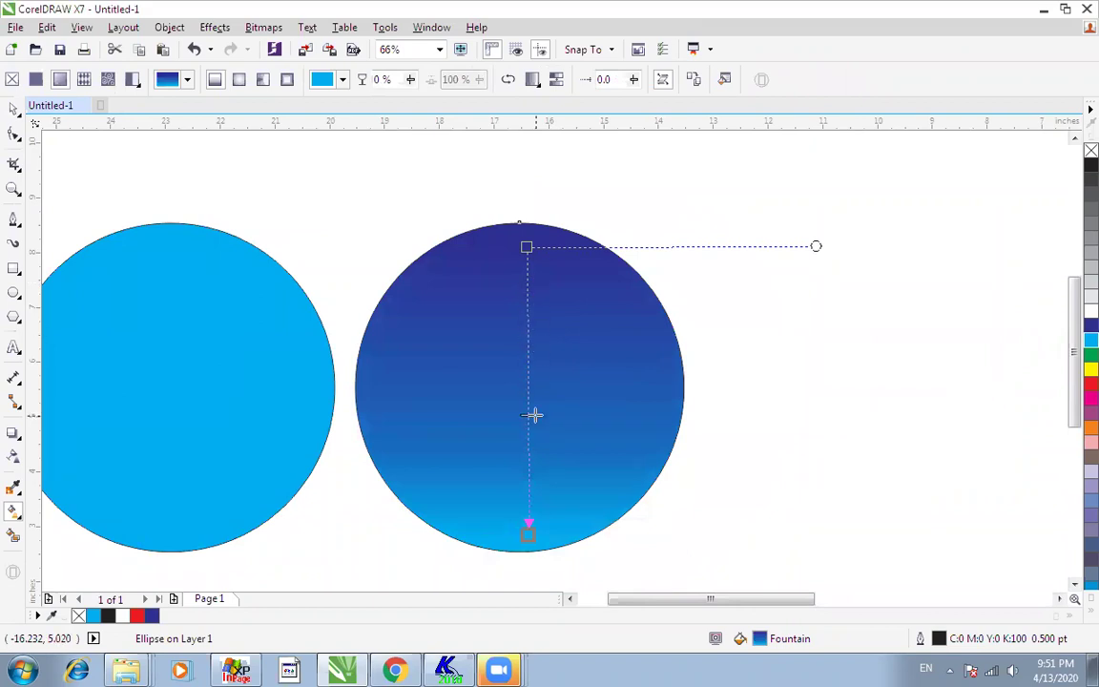
# - Extend the gradient's start and end to the circle's upper and lower edges and set its midpoint near the dark blue end
pyautogui.moveTo(532, 318); pyautogui.dragTo(528, 221)
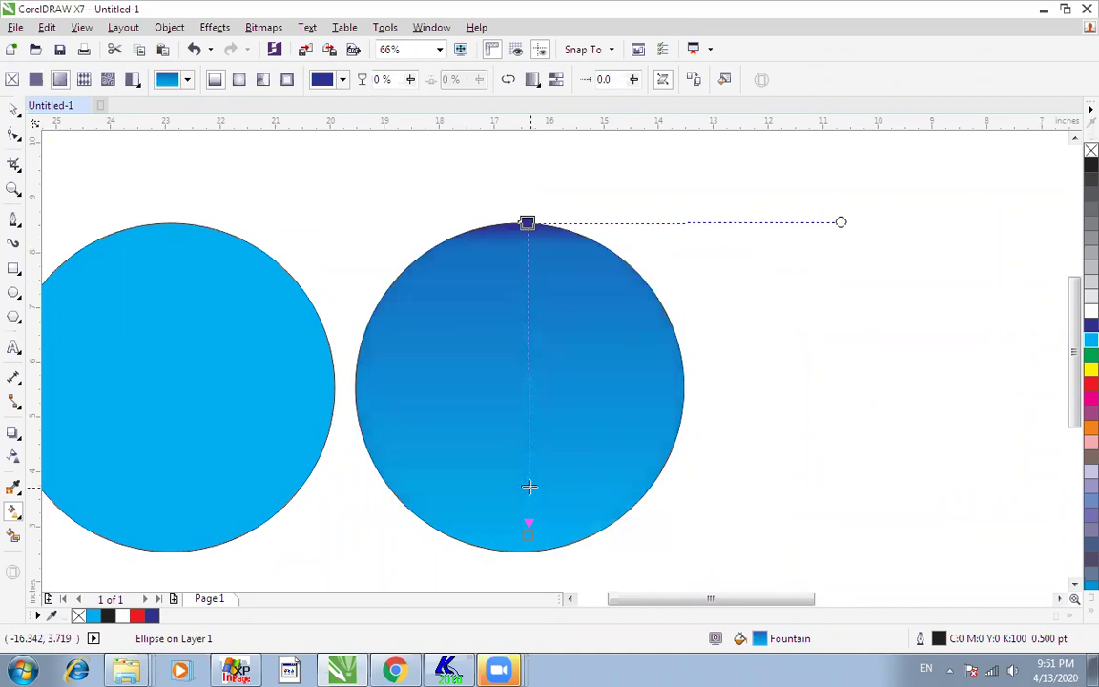
pyautogui.moveTo(529, 487); pyautogui.dragTo(529, 489)
pyautogui.click(529, 550)
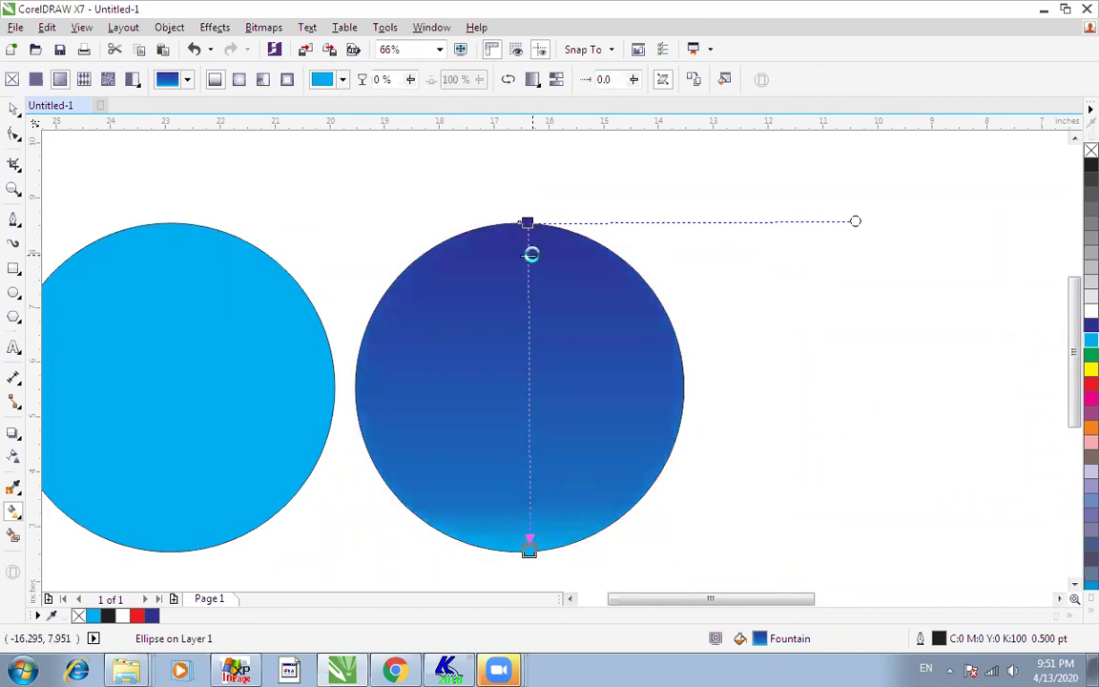
pyautogui.moveTo(531, 254); pyautogui.dragTo(530, 255)
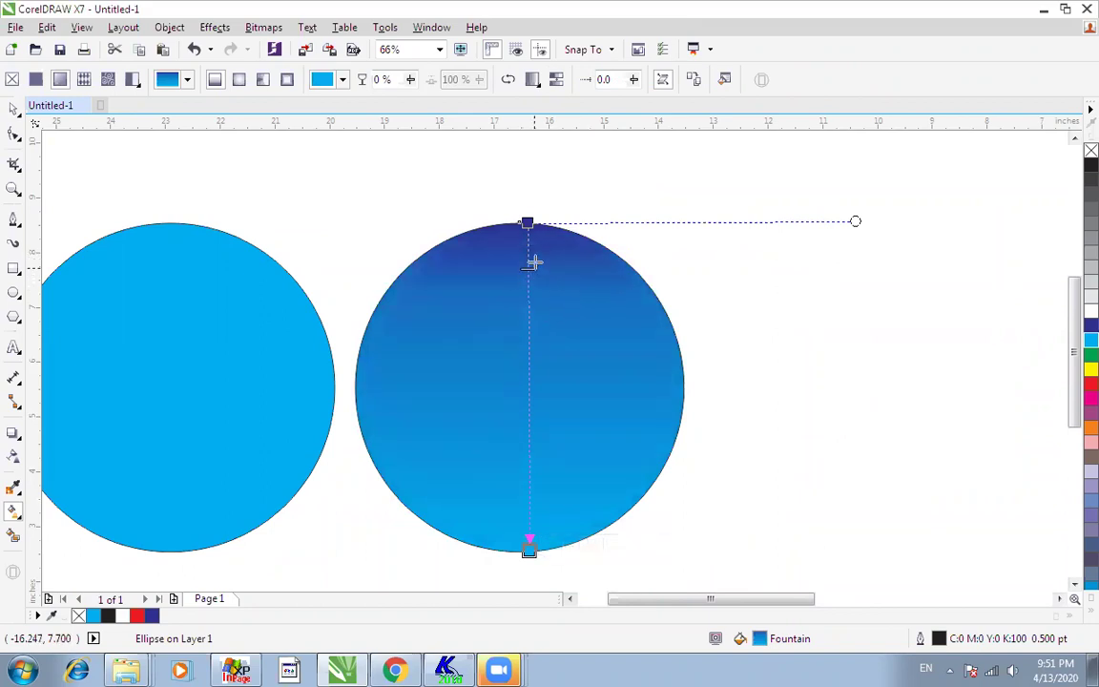
# - Try adding and removing a colour stop at 23% on the gradient, and undo the move of its end point
pyautogui.doubleClick(528, 297)
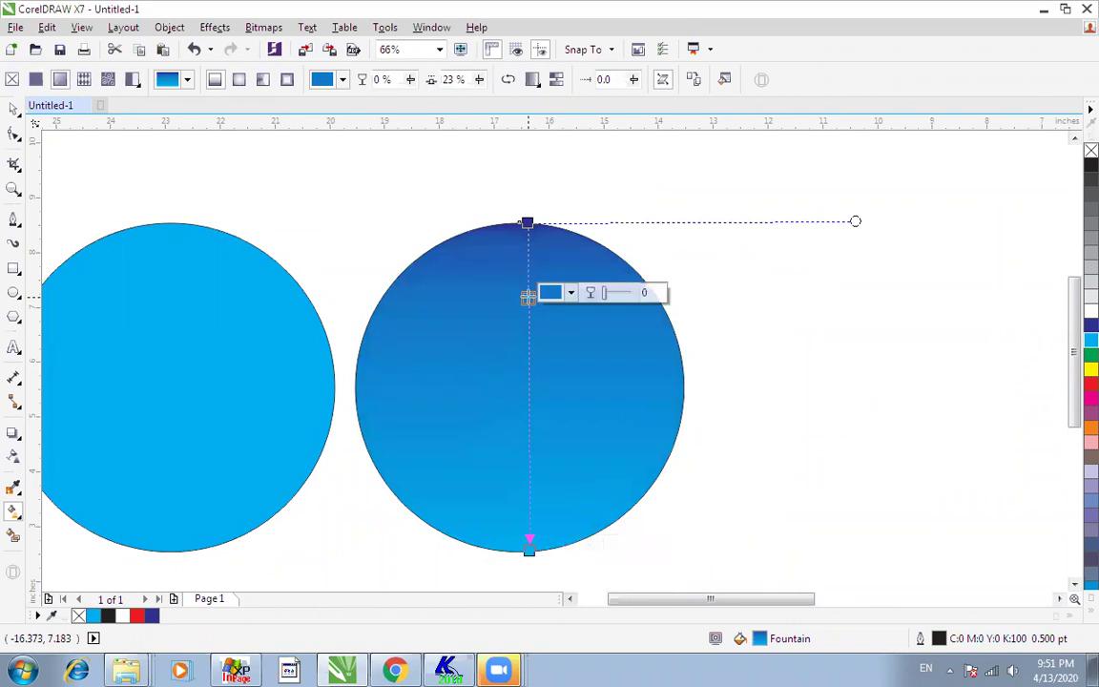
pyautogui.doubleClick(528, 298)
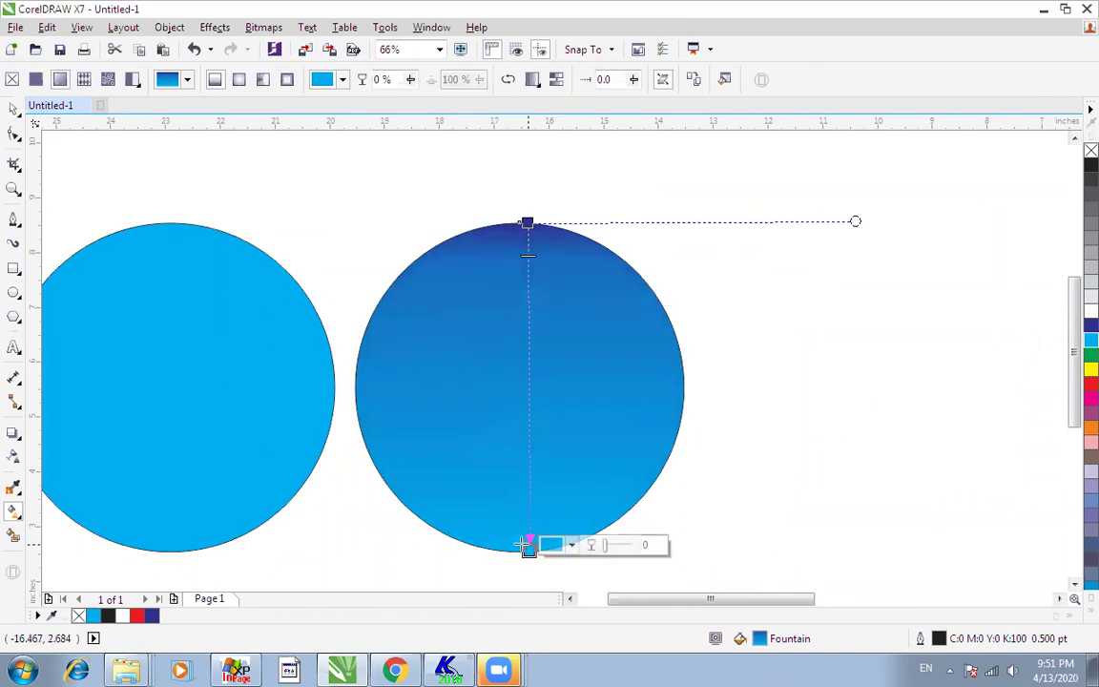
pyautogui.moveTo(529, 547); pyautogui.dragTo(529, 356)
pyautogui.hotkey('ctrl', 'z')
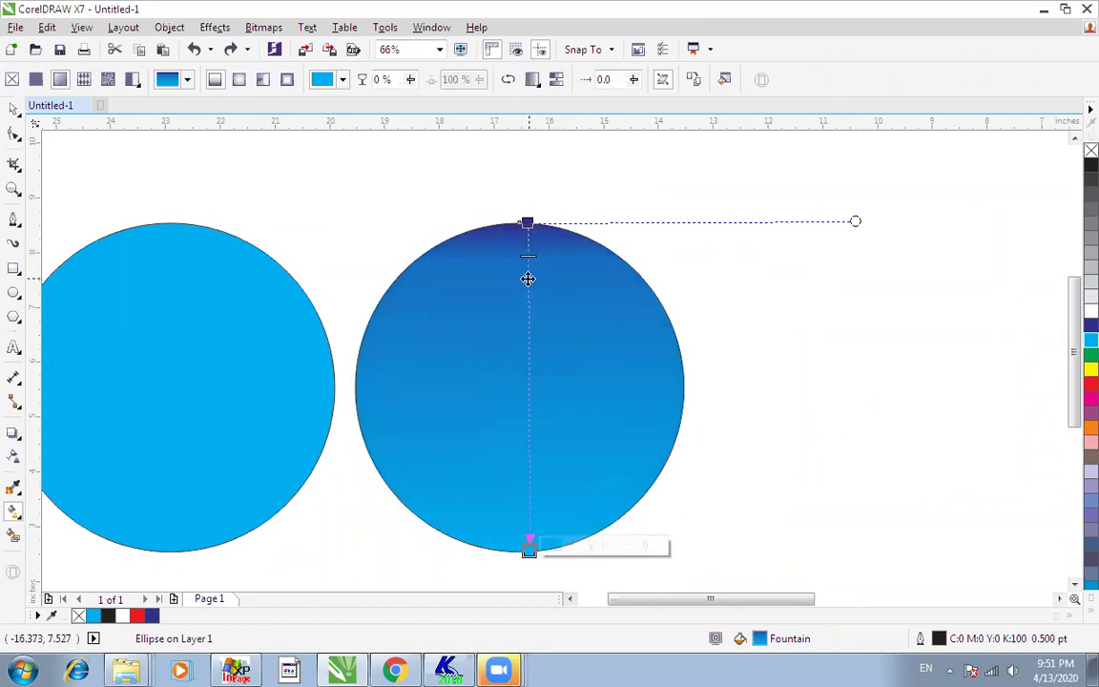
# - Add a colour stop at 17% on the right circle's gradient and set it to cyan
pyautogui.doubleClick(528, 278)
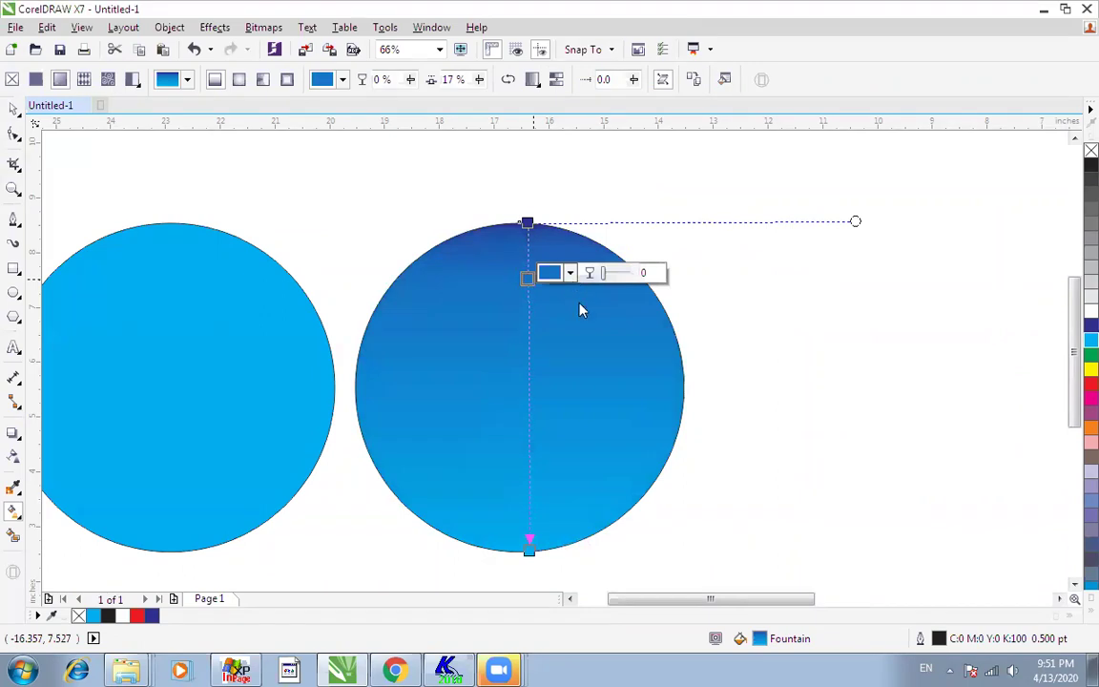
pyautogui.click(569, 273)
pyautogui.click(1091, 340)
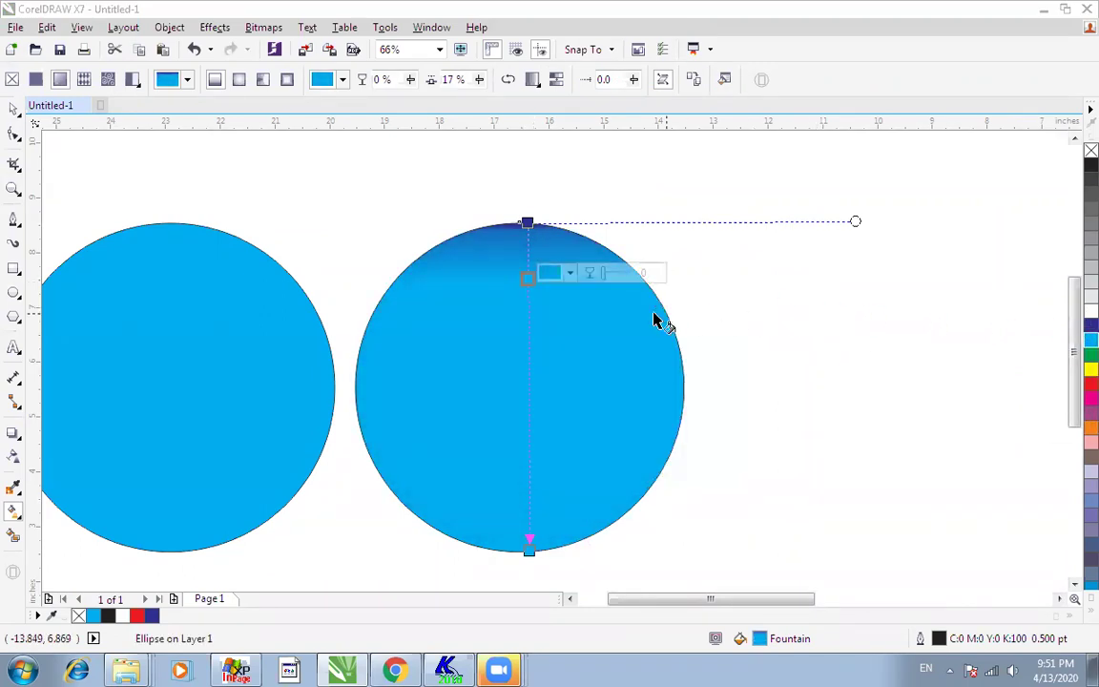
# - Add seven more colour stops along the gradient, from the 8% position to just below the circle's middle
pyautogui.moveTo(527, 279); pyautogui.dragTo(527, 301)
pyautogui.doubleClick(528, 251)
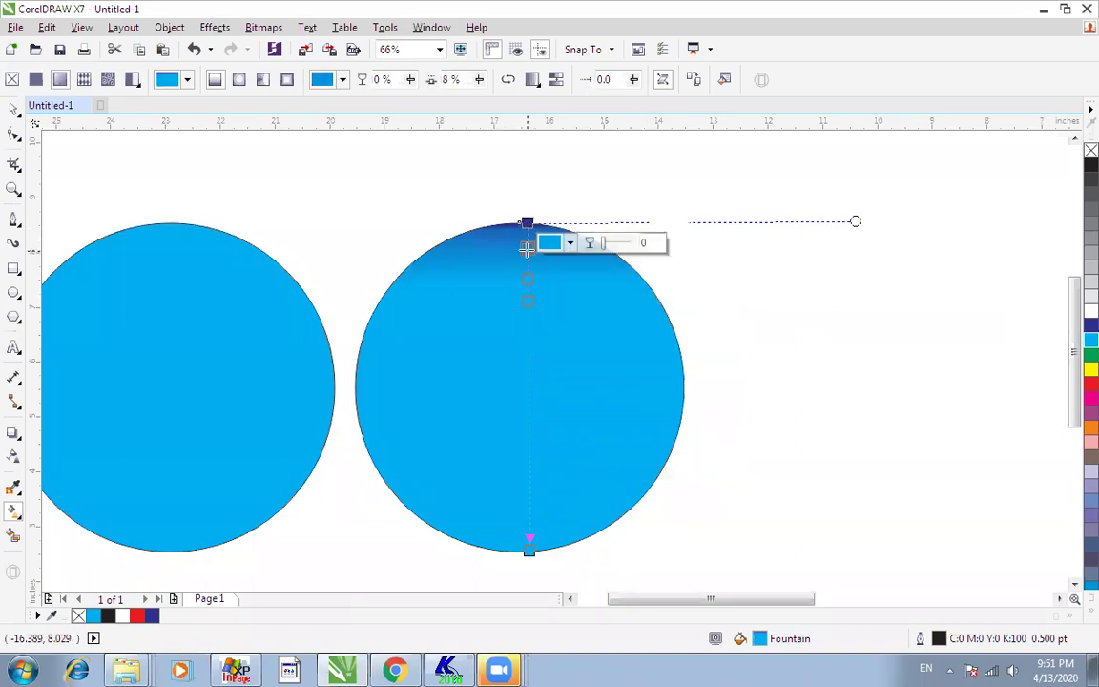
pyautogui.doubleClick(528, 360)
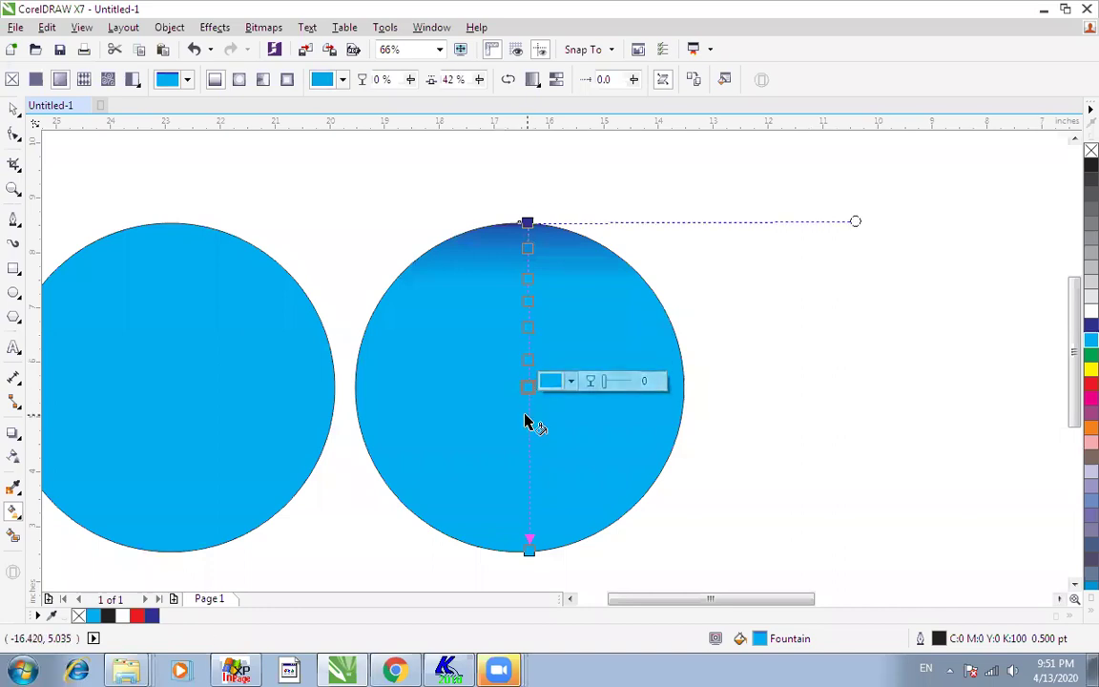
pyautogui.doubleClick(528, 416)
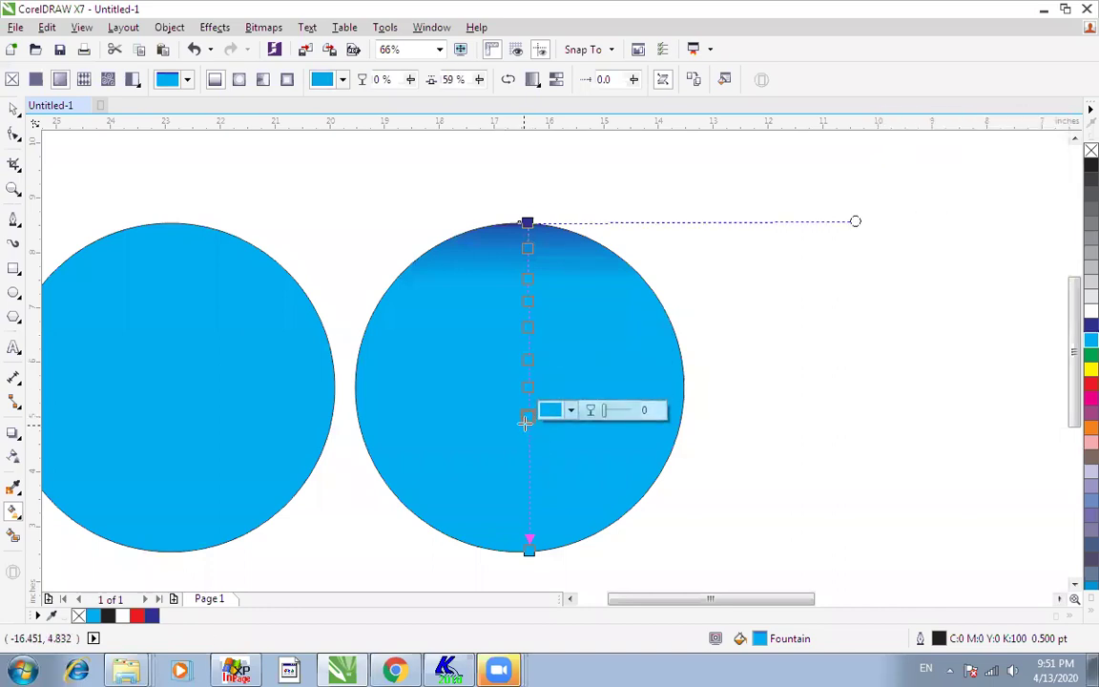
pyautogui.doubleClick(529, 443)
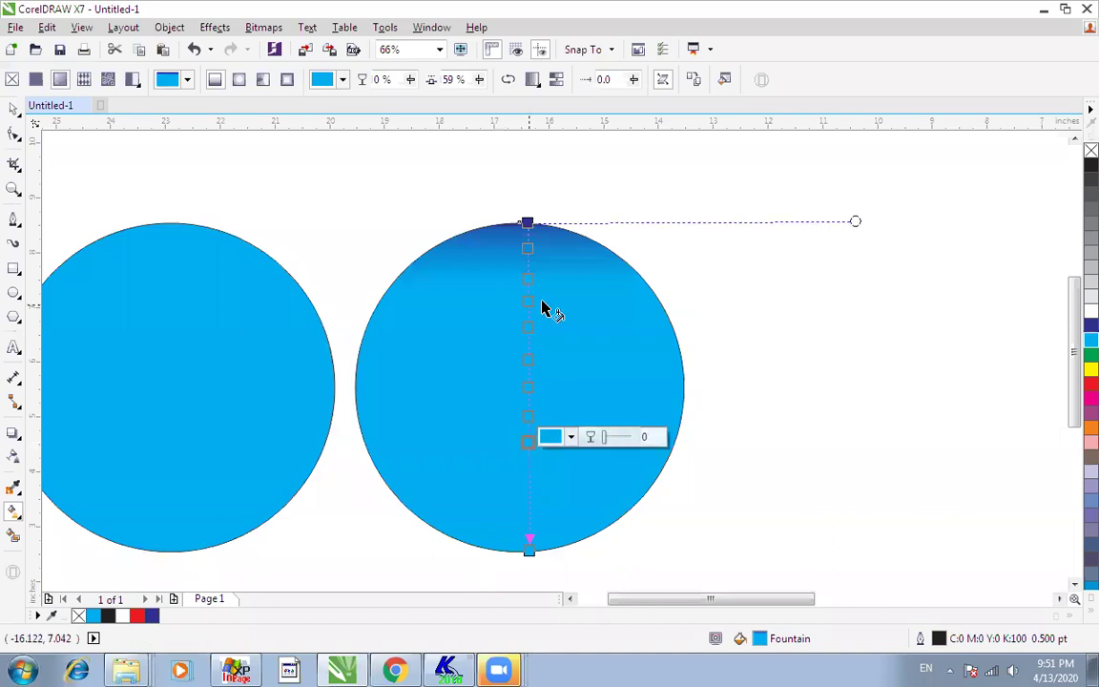
# - Recolour the 8% gradient stop with a very dark blue sampled by the eyedropper
pyautogui.click(528, 248)
pyautogui.click(569, 242)
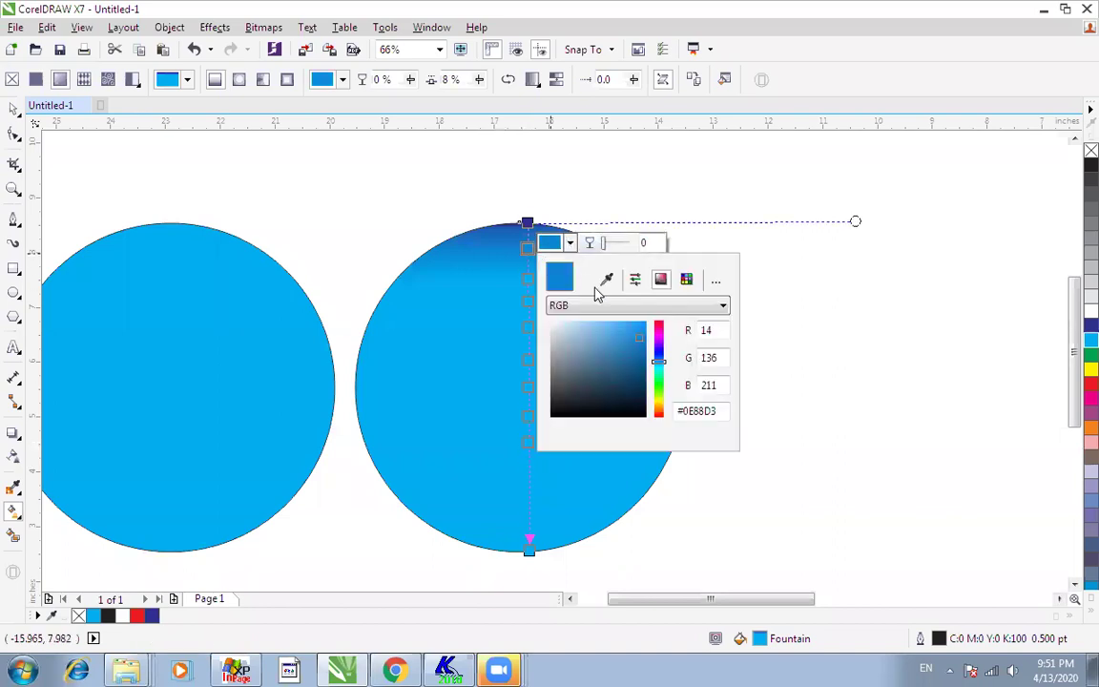
pyautogui.click(605, 280)
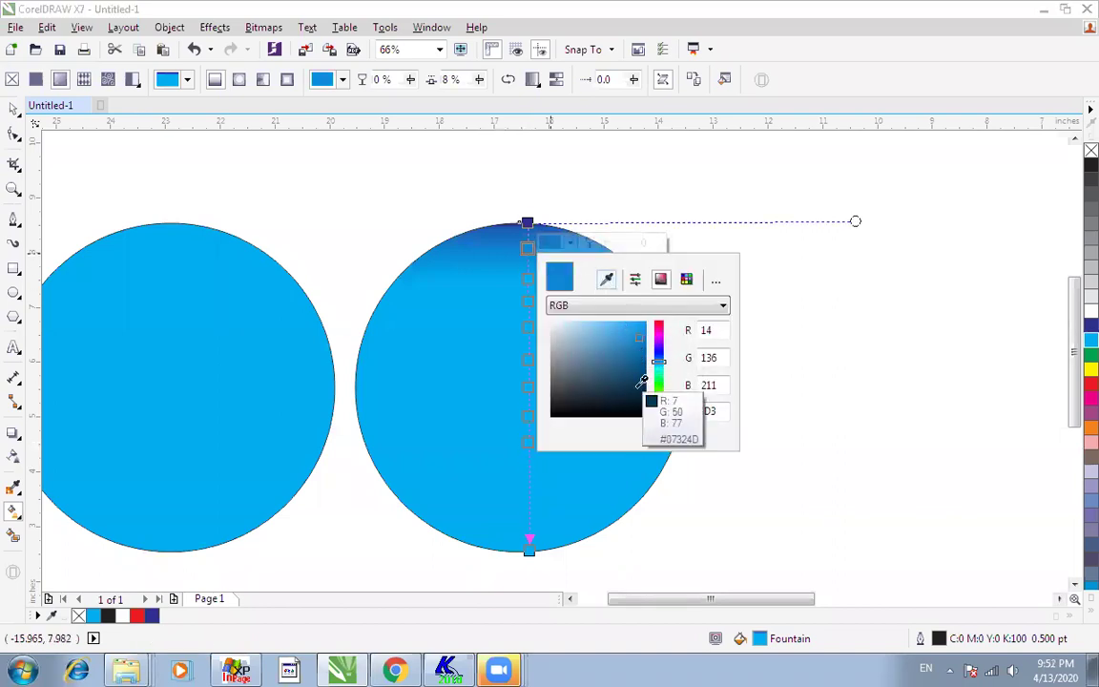
pyautogui.click(634, 386)
# - Recolour the 17% gradient stop with a bright blue sampled by the eyedropper
pyautogui.moveTo(526, 276); pyautogui.dragTo(528, 277)
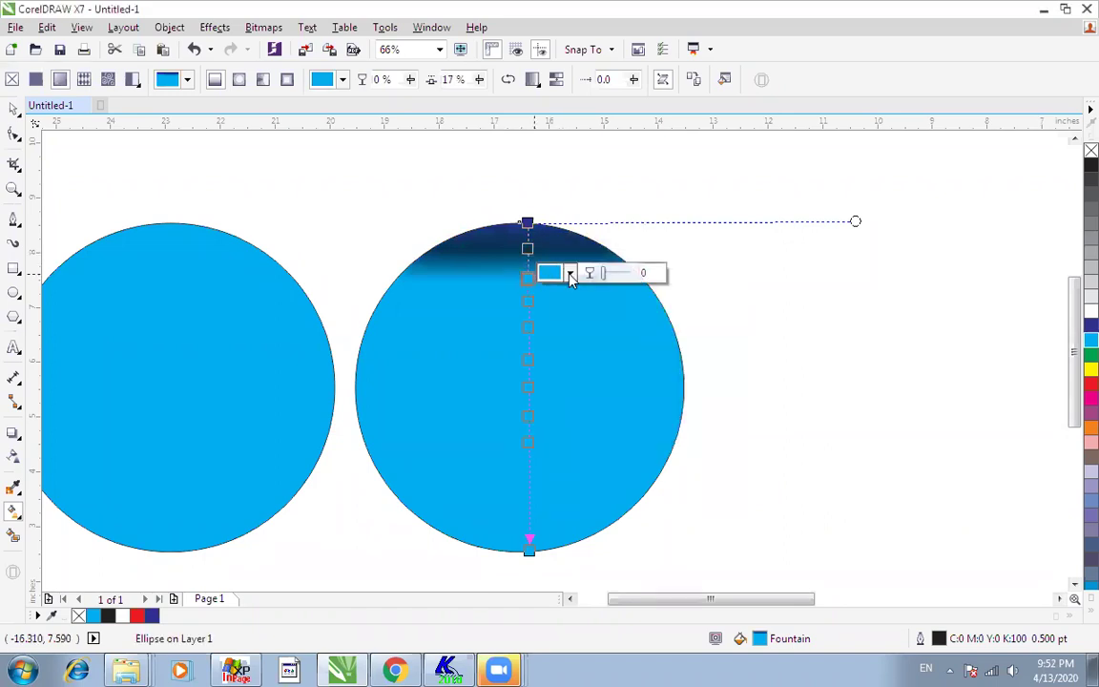
pyautogui.click(570, 274)
pyautogui.click(607, 311)
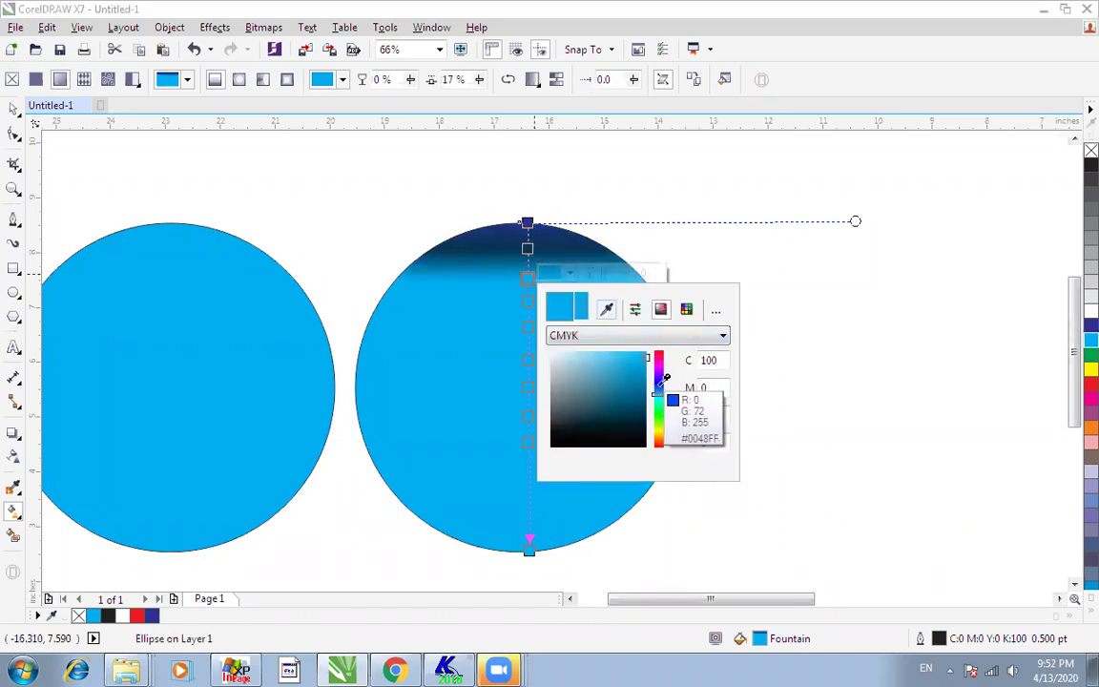
pyautogui.click(657, 379)
# - Recolour the 24% gradient stop with a near-black shade sampled by the eyedropper
pyautogui.click(530, 302)
pyautogui.click(527, 301)
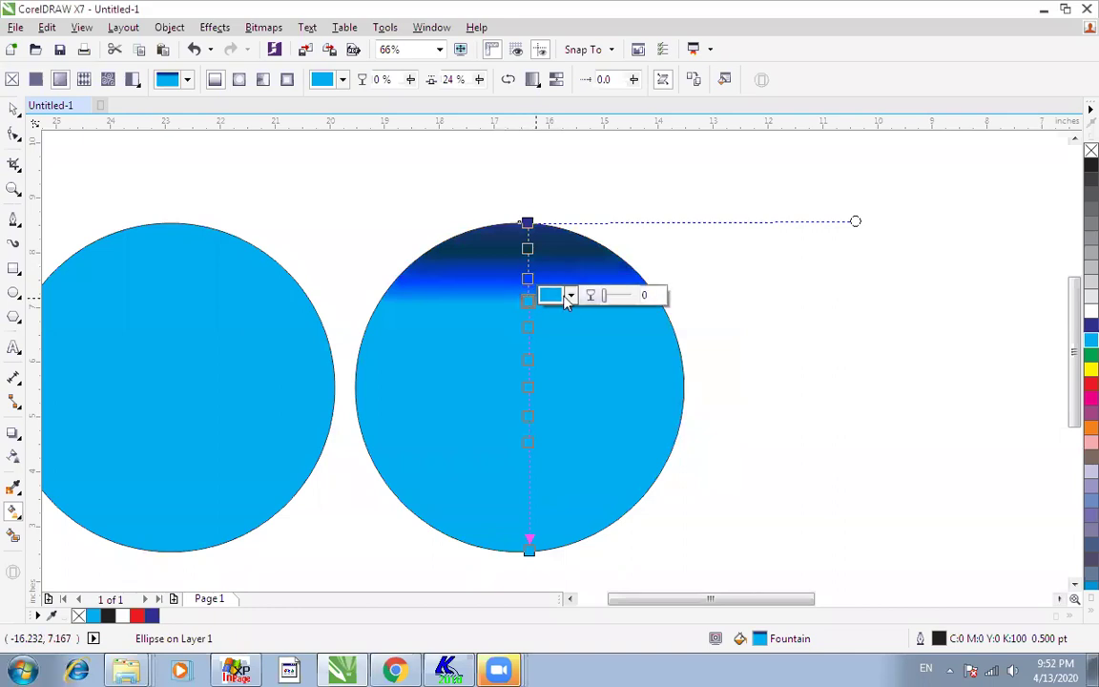
pyautogui.click(570, 296)
pyautogui.click(607, 331)
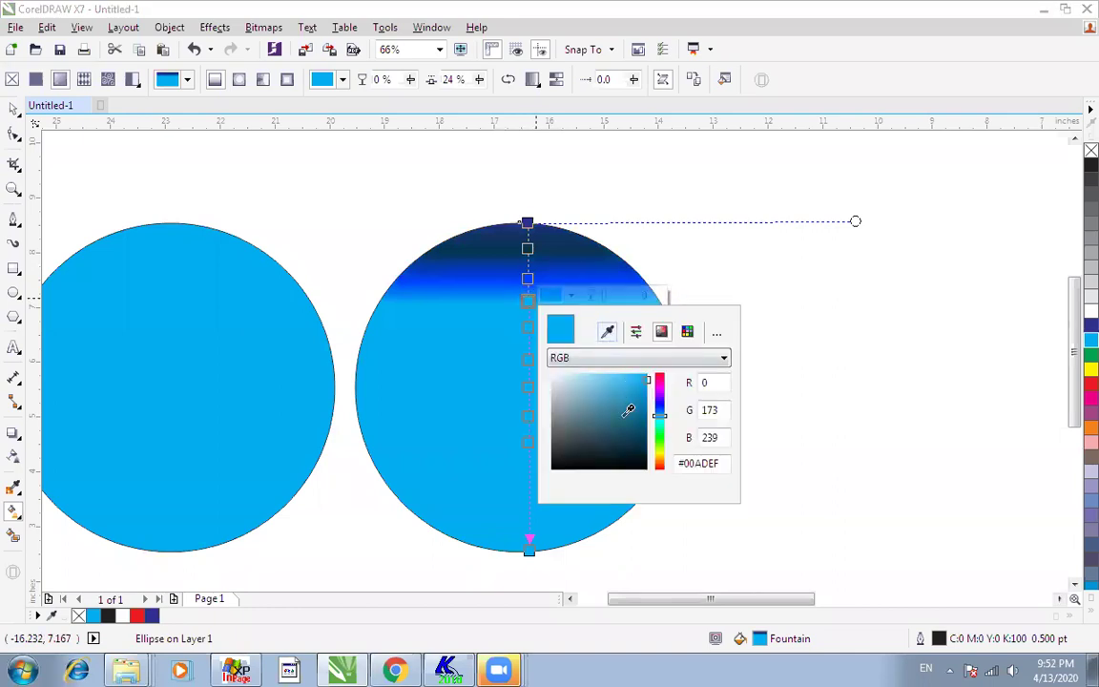
pyautogui.click(635, 452)
# - Recolour the 32% gradient stop with a dark purple-grey sampled by the eyedropper and finish editing the fill
pyautogui.click(527, 328)
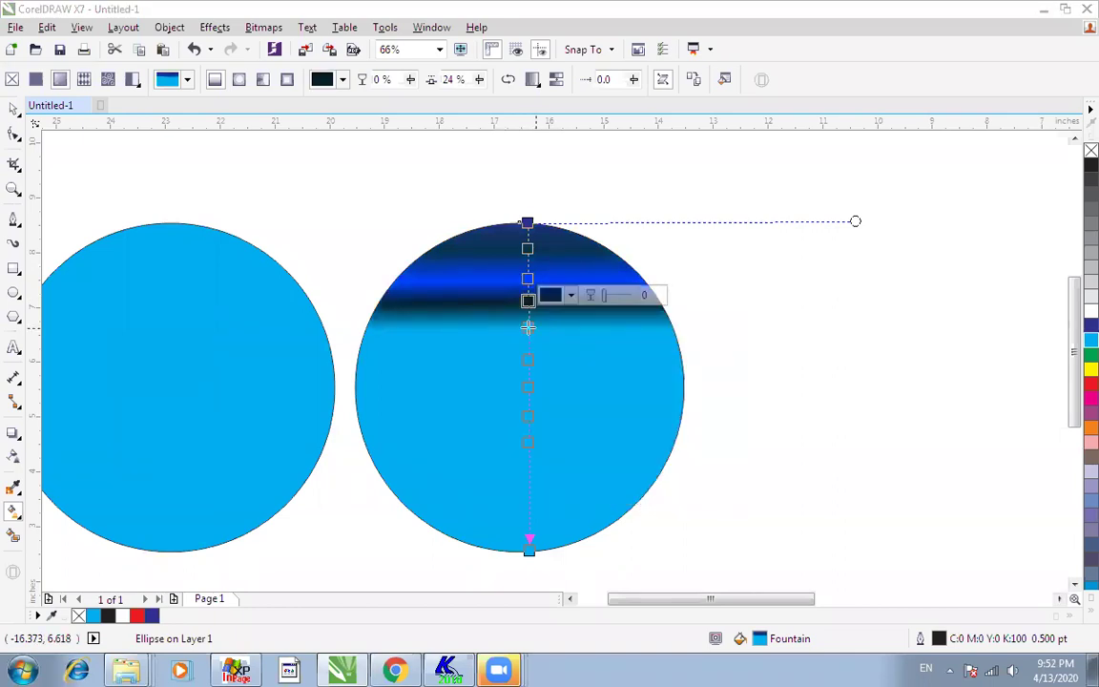
pyautogui.click(528, 328)
pyautogui.click(570, 323)
pyautogui.click(607, 357)
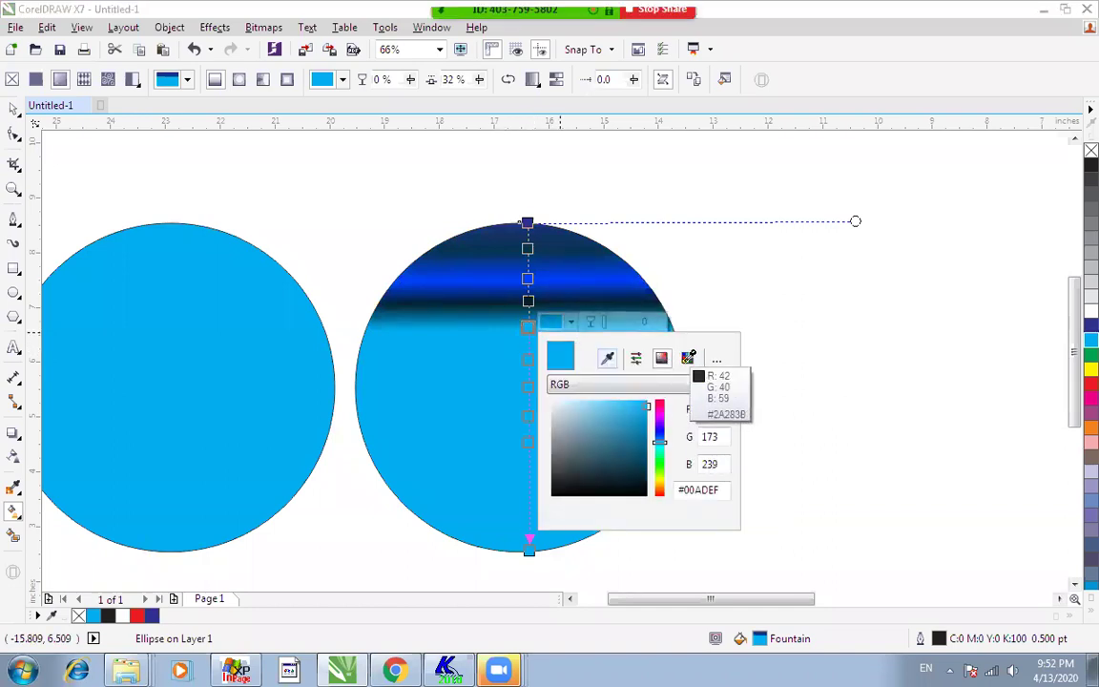
pyautogui.click(622, 320)
pyautogui.click(706, 289)
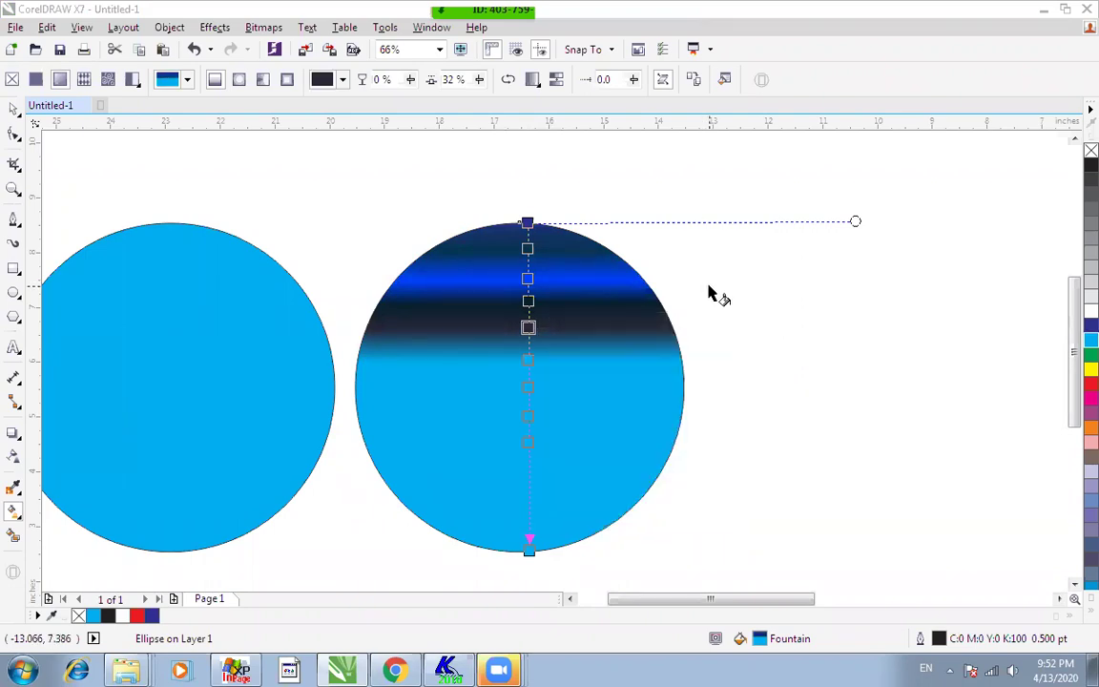
pyautogui.press('space')
pyautogui.click(709, 285)
pyautogui.scroll(-2, 709, 285)
pyautogui.scroll(2, 708, 293)
pyautogui.click(723, 270)
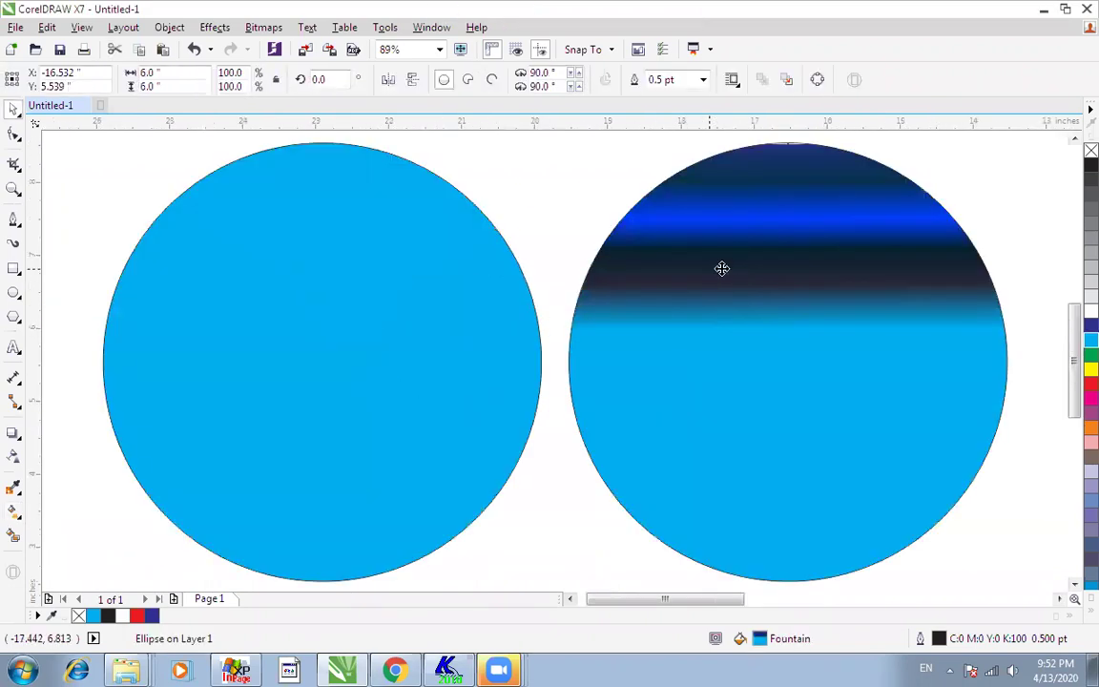
# - Switch to Windows Explorer and bring Colour Swathches by CDTFB.cdr into the CorelDRAW drawing above the two circles
pyautogui.click(1044, 11)
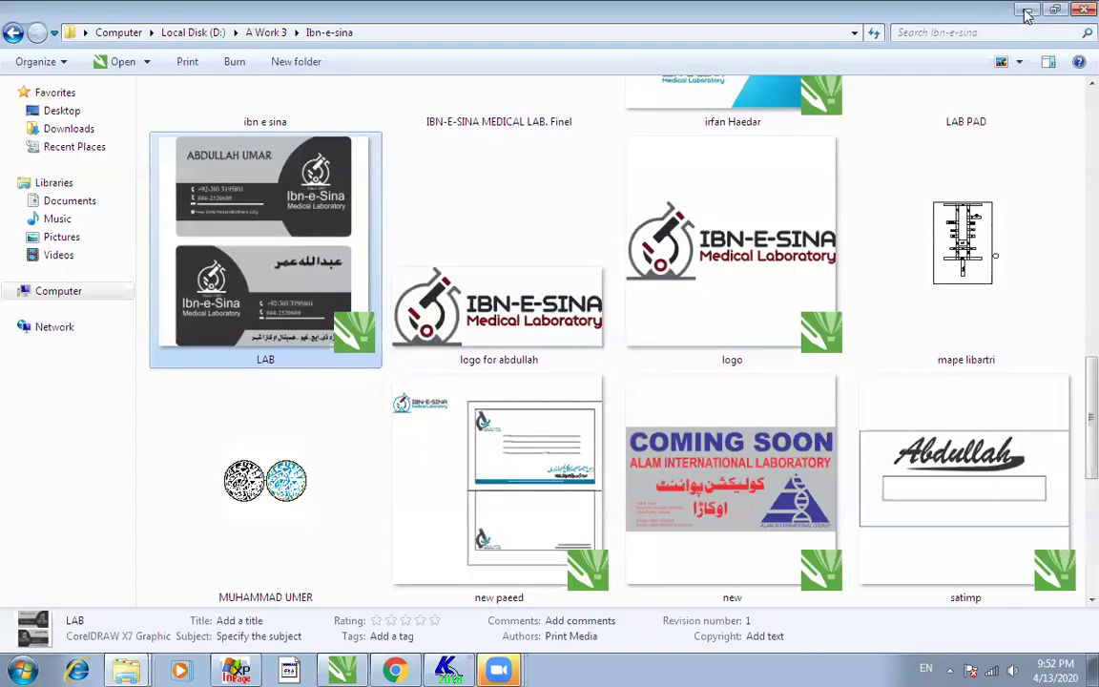
pyautogui.click(1024, 11)
pyautogui.moveTo(993, 539); pyautogui.dragTo(589, 459)
pyautogui.scroll(-5, 589, 459)
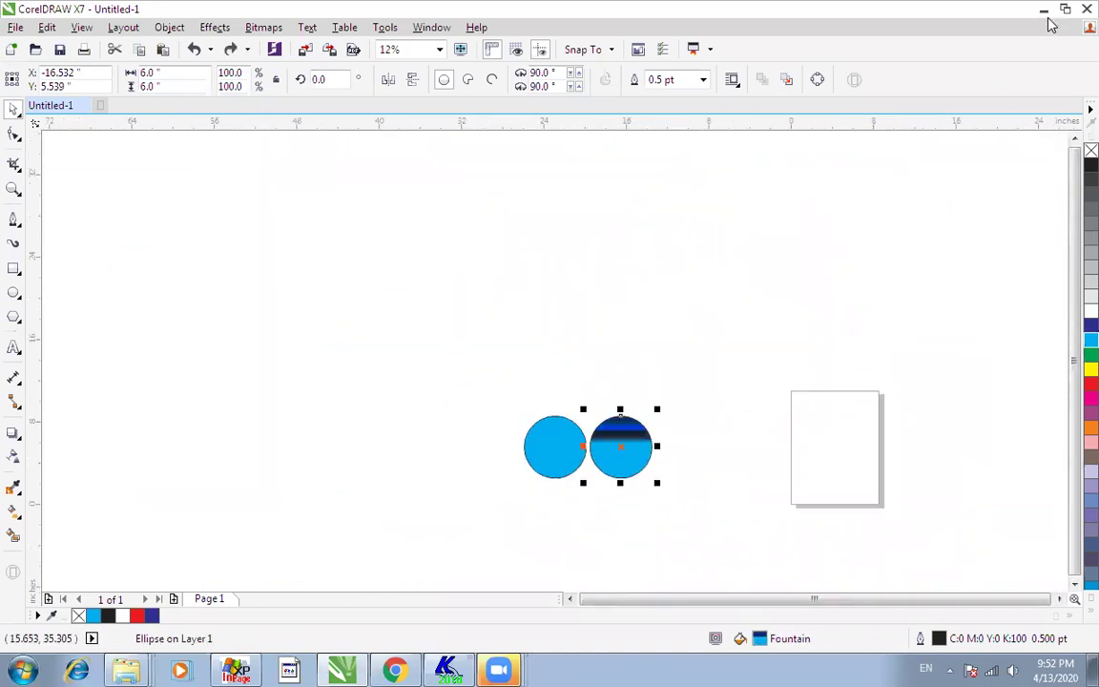
pyautogui.click(1045, 10)
pyautogui.moveTo(998, 537); pyautogui.dragTo(348, 670)
pyautogui.moveTo(639, 301); pyautogui.dragTo(695, 276)
pyautogui.press('F4')
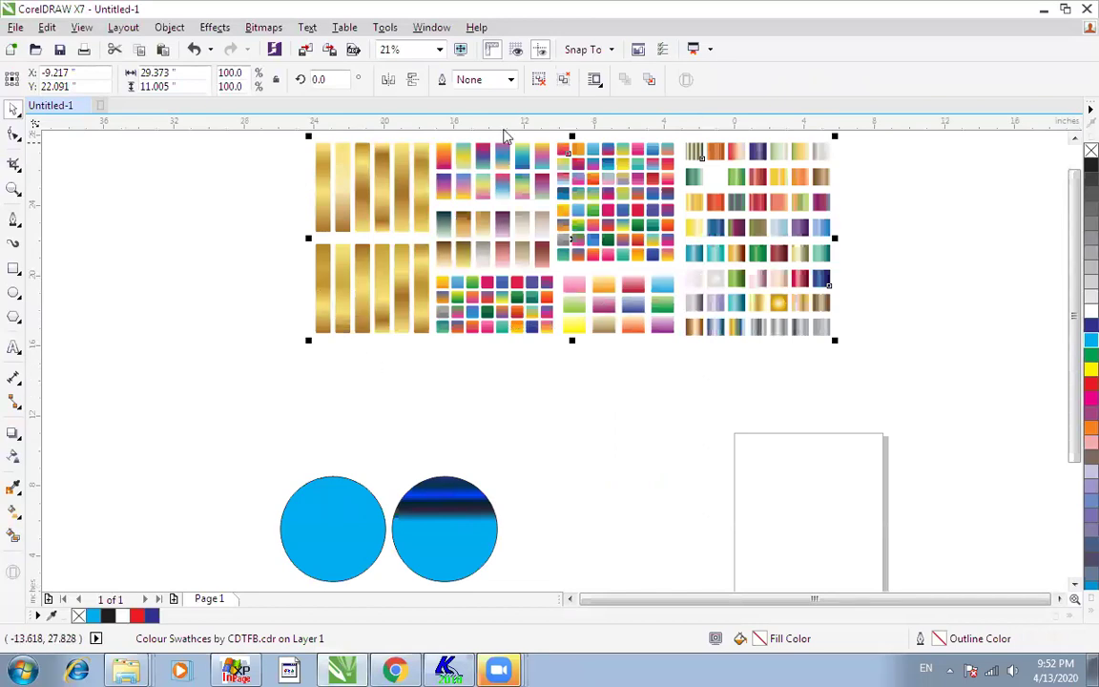
# - Ungroup the imported colour swatches into separate objects
pyautogui.click(562, 81)
pyautogui.click(309, 391)
pyautogui.press('F2')
pyautogui.moveTo(261, 209); pyautogui.dragTo(557, 443)
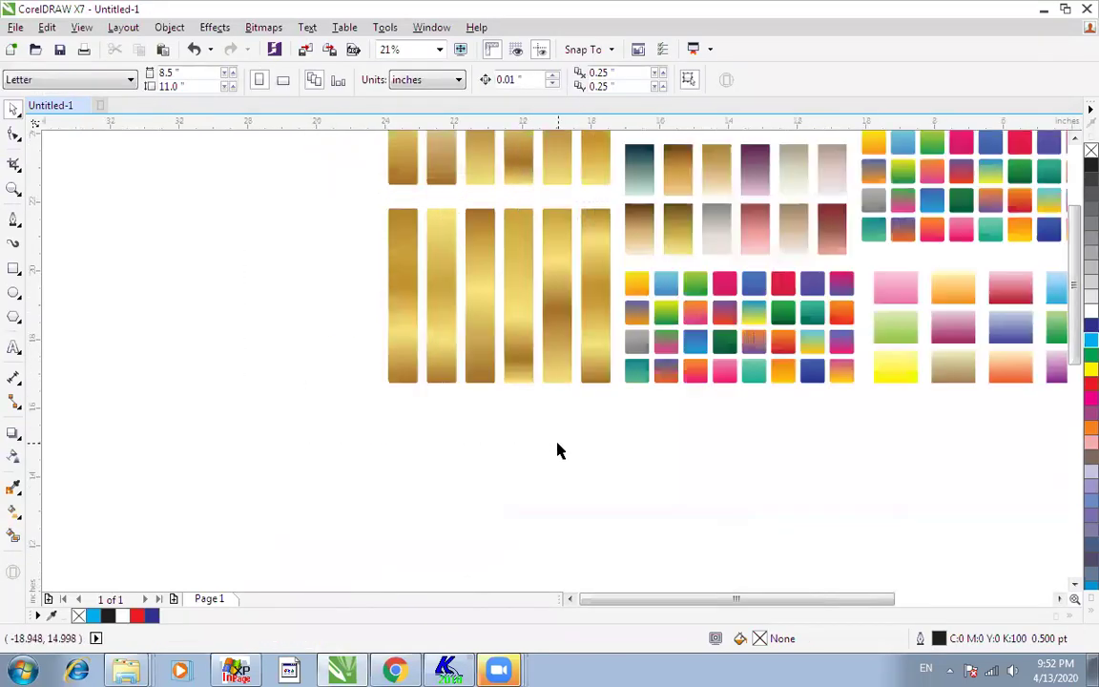
pyautogui.press('F3')
pyautogui.moveTo(253, 205); pyautogui.dragTo(511, 382)
# - Place a copy of a gold gradient bar beside the plain blue circle and copy the bar's fountain fill onto that circle
pyautogui.click(405, 345)
pyautogui.press('F3')
pyautogui.moveTo(404, 345); pyautogui.dragTo(336, 528)
pyautogui.press('F3')
pyautogui.press('F2')
pyautogui.moveTo(218, 356); pyautogui.dragTo(496, 613)
pyautogui.moveTo(414, 335); pyautogui.dragTo(414, 455)
pyautogui.scroll(-1, 414, 455)
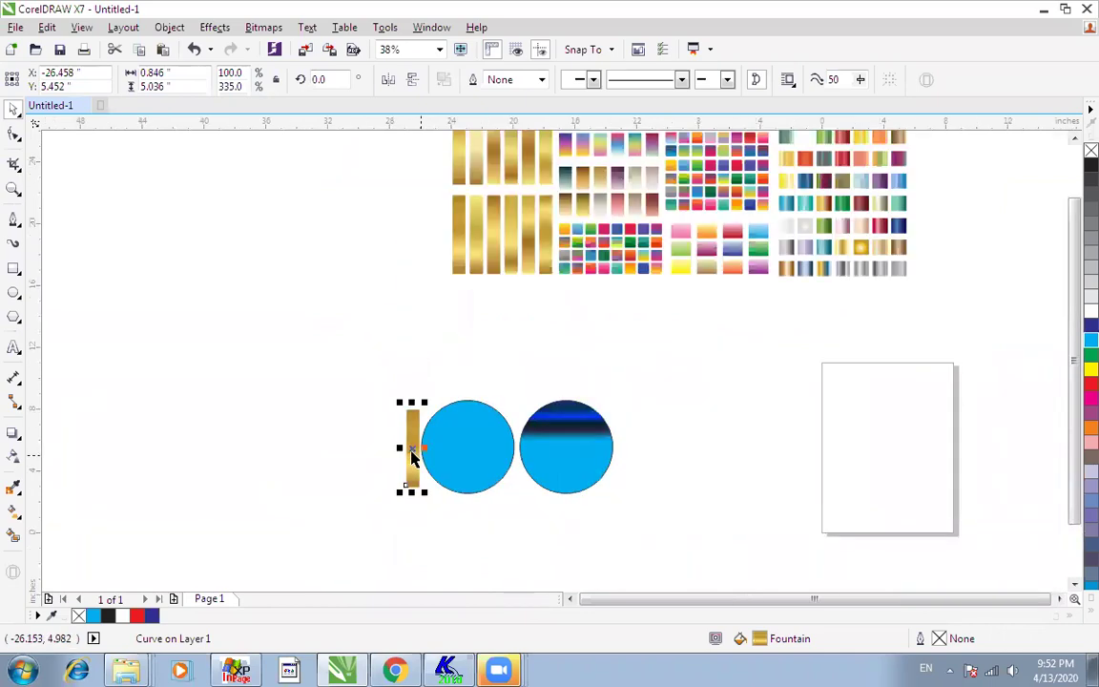
pyautogui.press('F4')
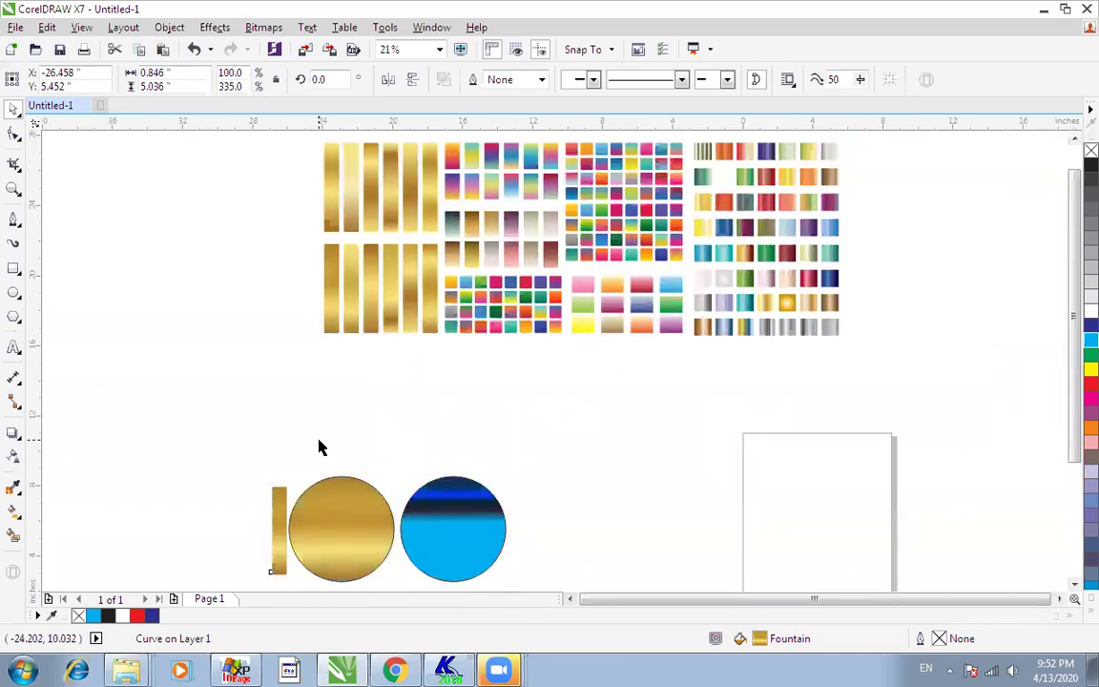
pyautogui.click(318, 444)
# - Scale the gold-filled circle down to about 4.27 inches across and shift it closer to the gold bar
pyautogui.press('F2')
pyautogui.moveTo(199, 451); pyautogui.dragTo(444, 597)
pyautogui.press('F2')
pyautogui.moveTo(336, 209); pyautogui.dragTo(841, 529)
pyautogui.click(614, 318)
pyautogui.moveTo(826, 138); pyautogui.dragTo(745, 211)
pyautogui.moveTo(672, 304); pyautogui.dragTo(608, 306)
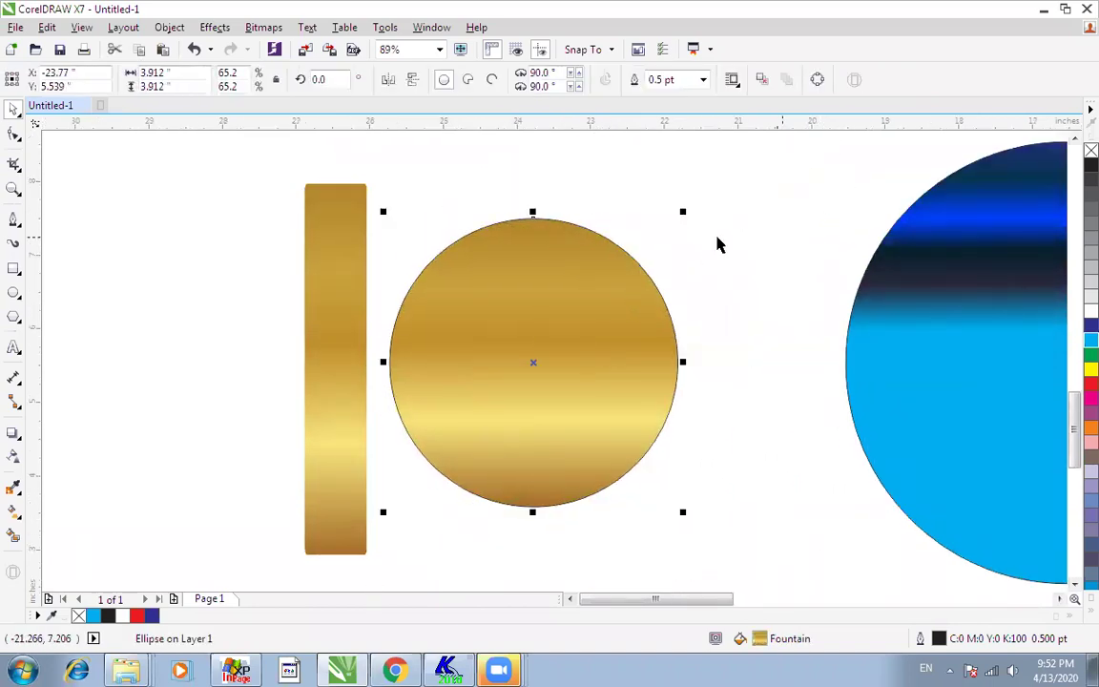
pyautogui.moveTo(685, 215); pyautogui.dragTo(699, 202)
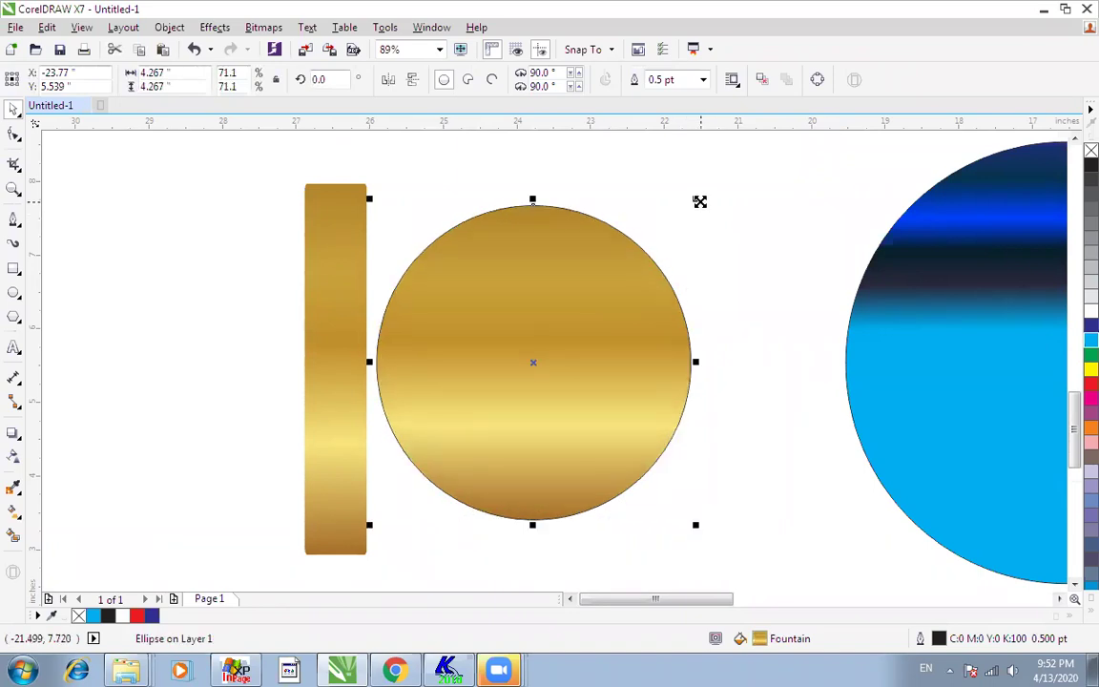
# - Give the gold bar a 10 pt black outline with Behind fill and Scale with object enabled, and move it away from the gold circle
pyautogui.press('F12')
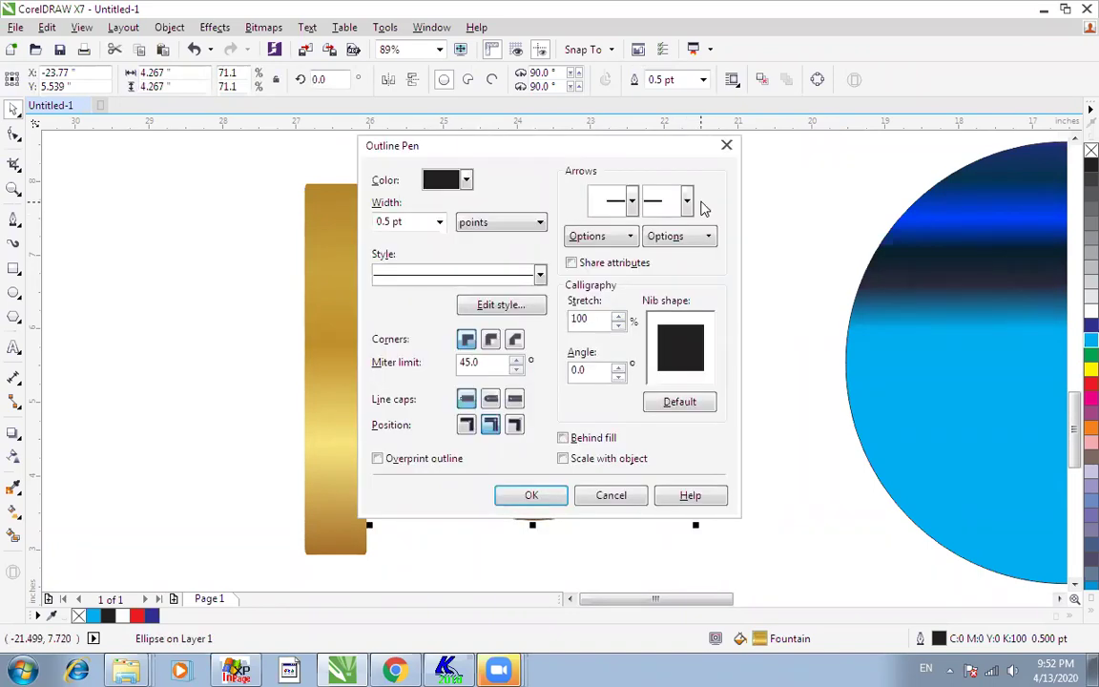
pyautogui.click(618, 498)
pyautogui.click(327, 371)
pyautogui.press('F12')
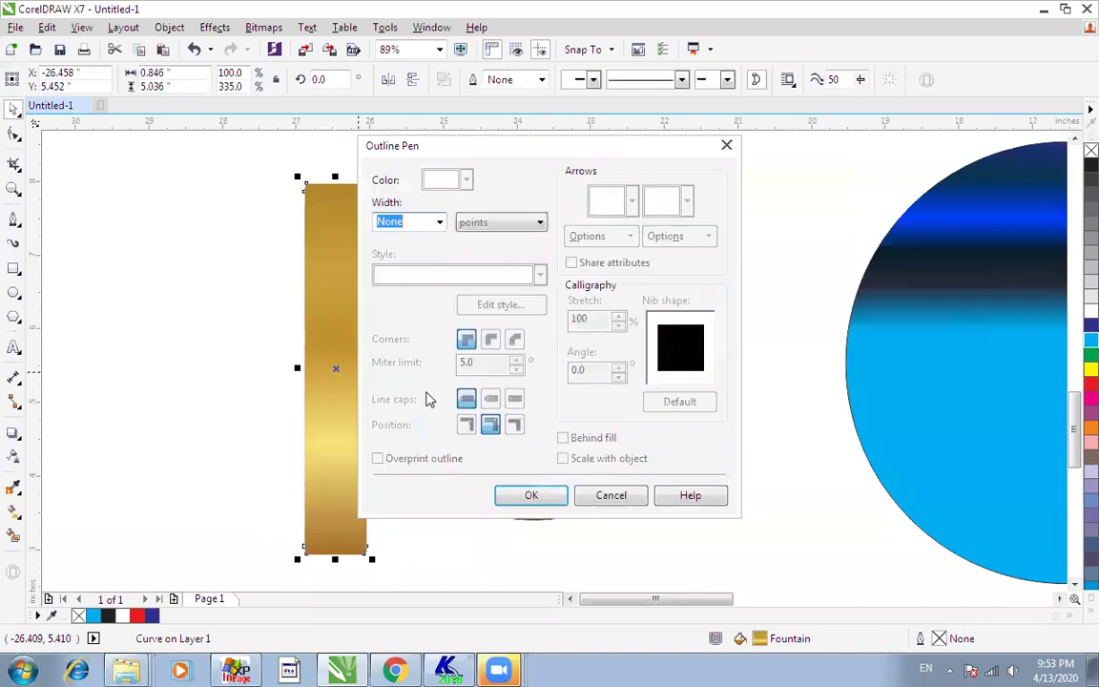
pyautogui.click(438, 221)
pyautogui.click(415, 370)
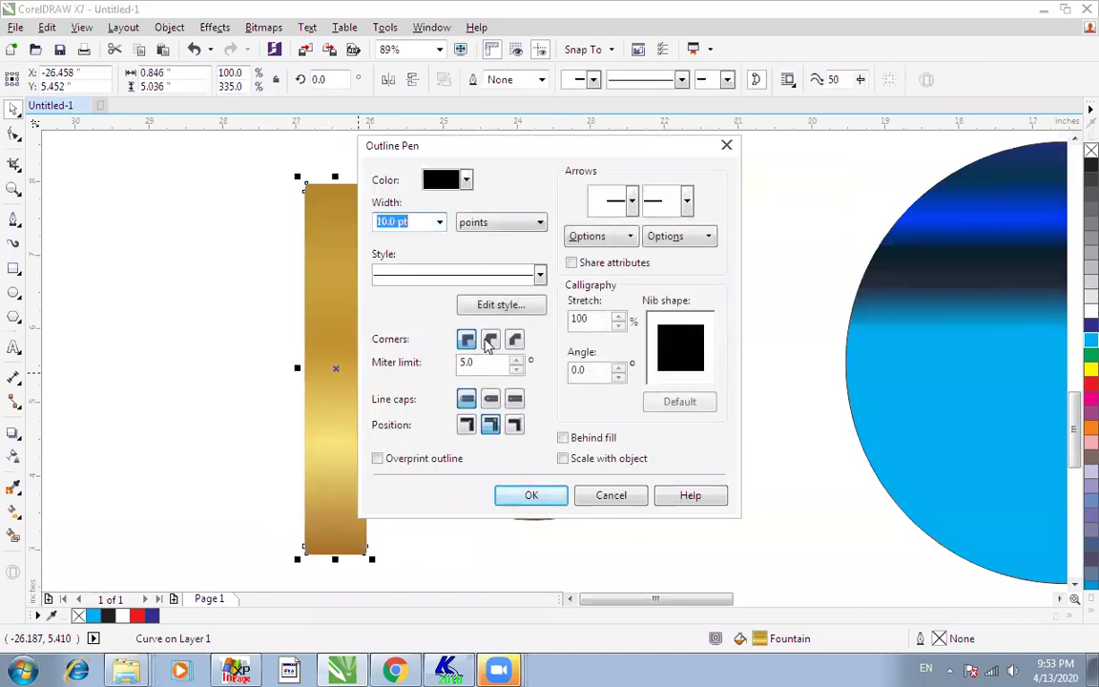
pyautogui.click(564, 458)
pyautogui.click(562, 437)
pyautogui.click(531, 495)
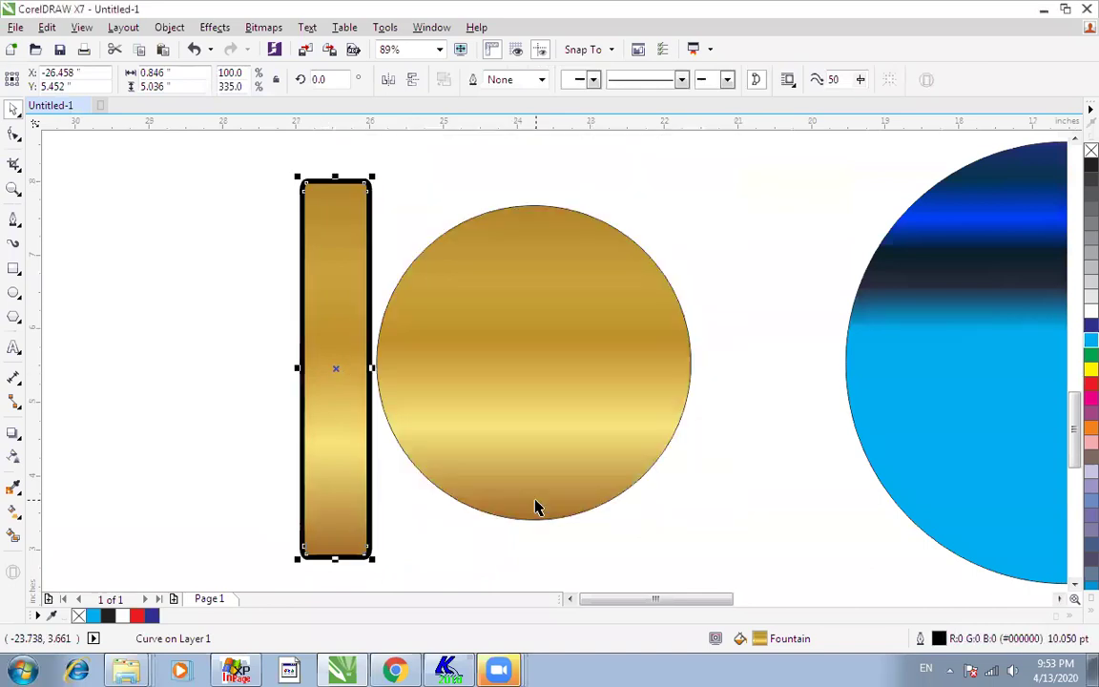
pyautogui.moveTo(304, 329); pyautogui.dragTo(269, 330)
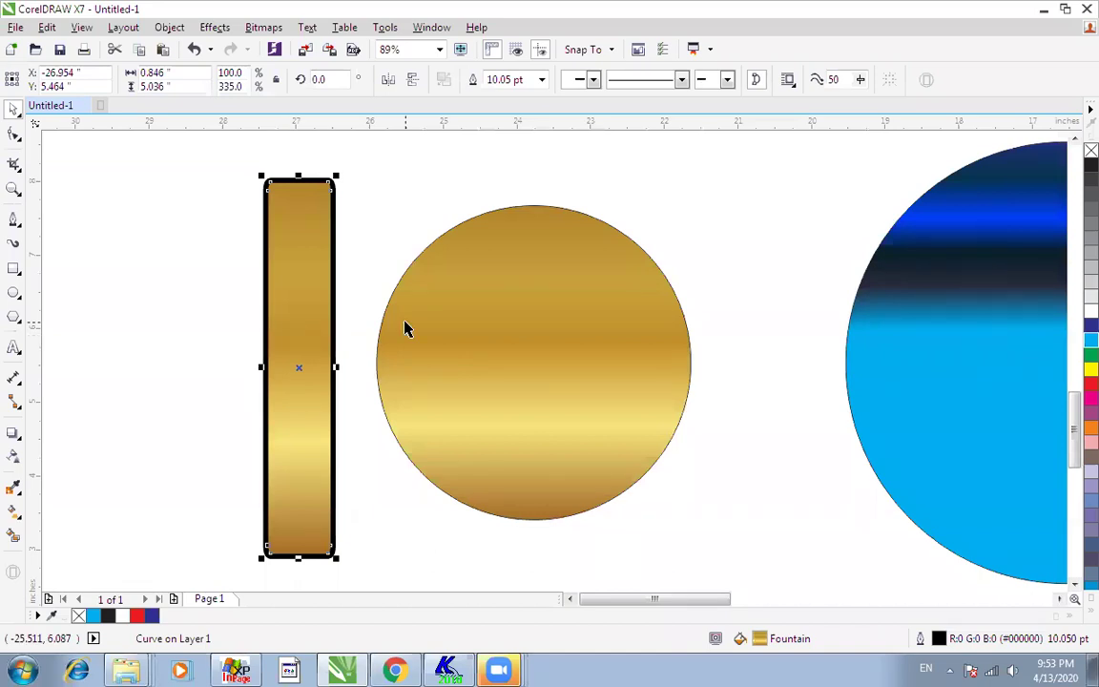
# - Copy the outline pen, outline color and fill properties from the blue multi-stop circle onto the gold circle
pyautogui.click(463, 272)
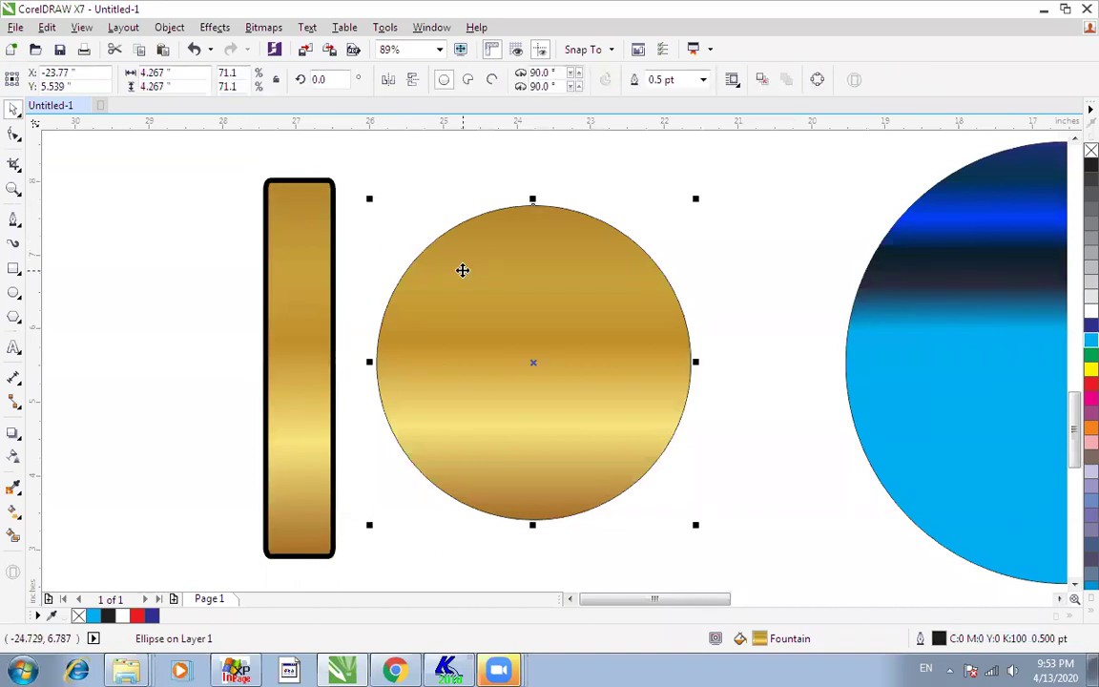
pyautogui.click(127, 31)
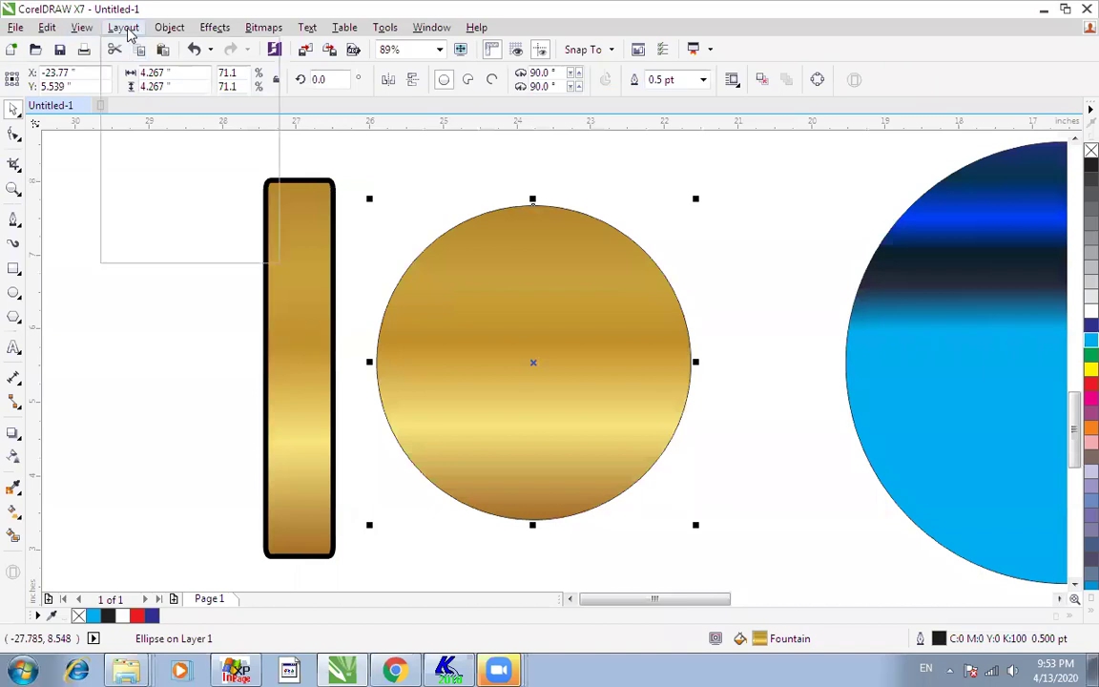
pyautogui.moveTo(94, 34)
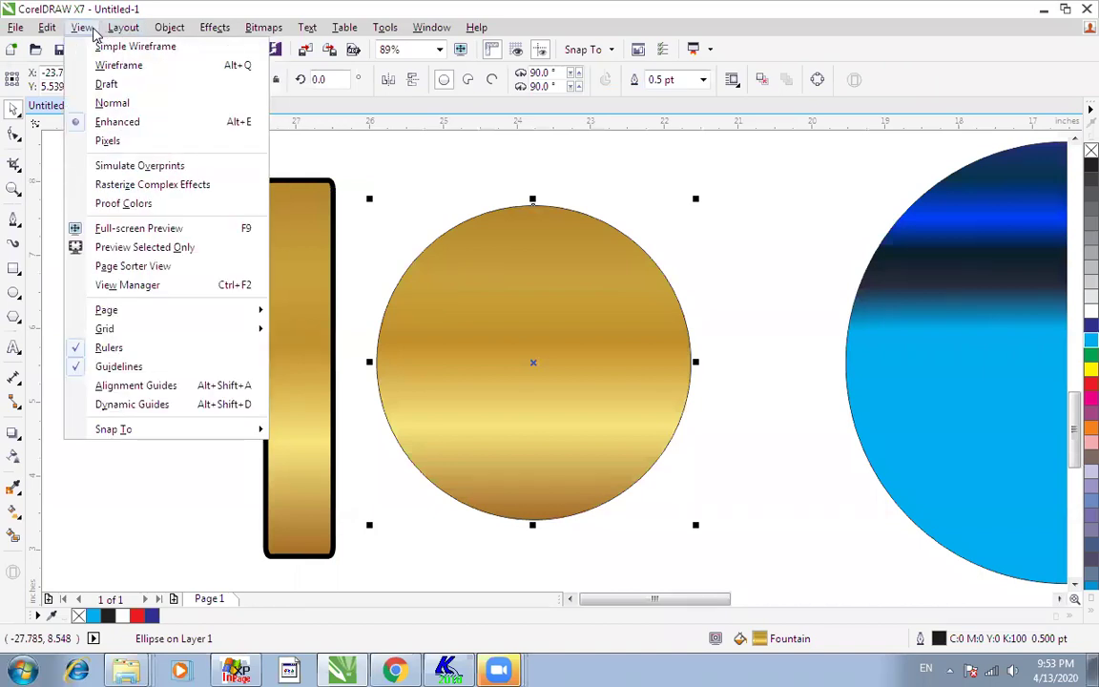
pyautogui.moveTo(52, 34)
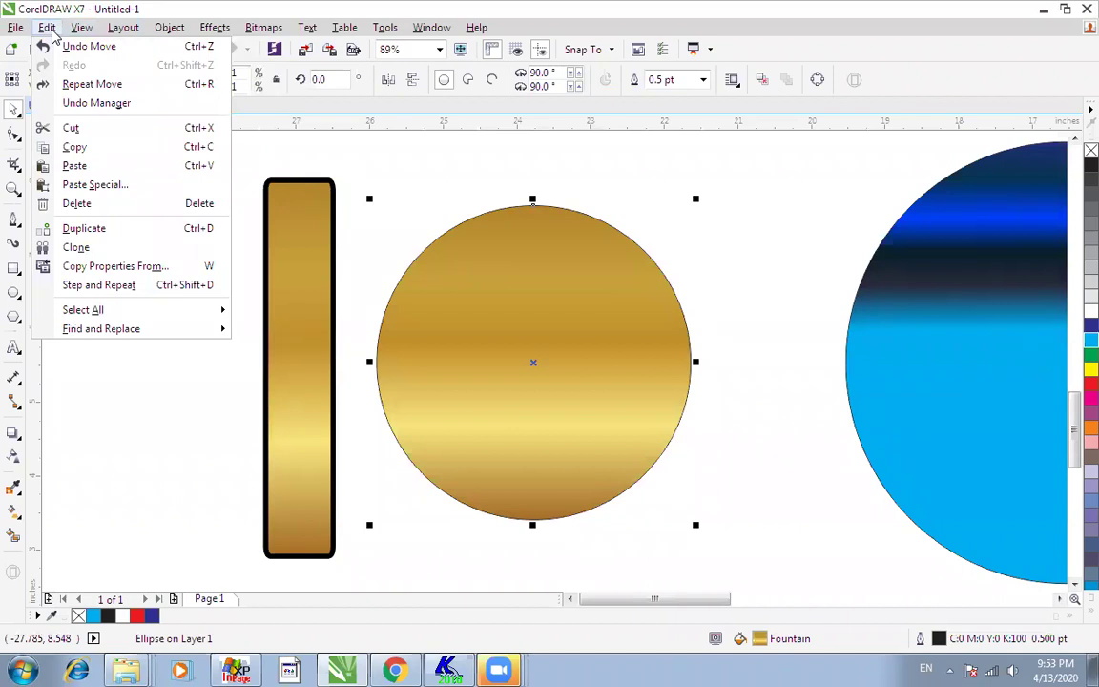
pyautogui.click(96, 272)
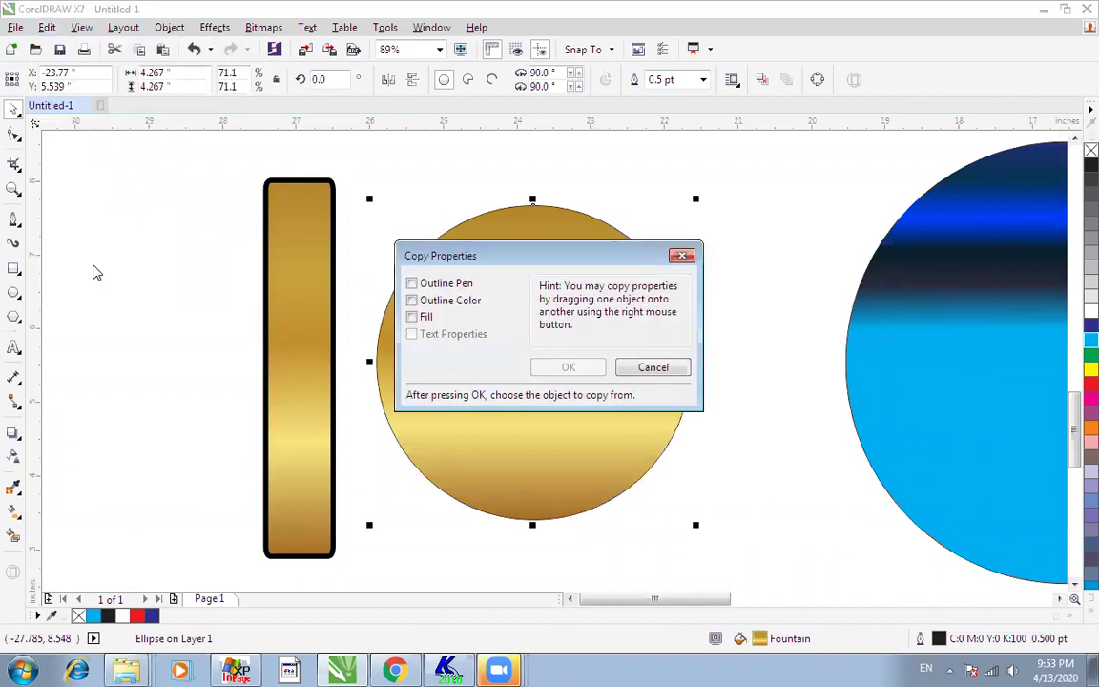
pyautogui.click(411, 284)
pyautogui.click(411, 301)
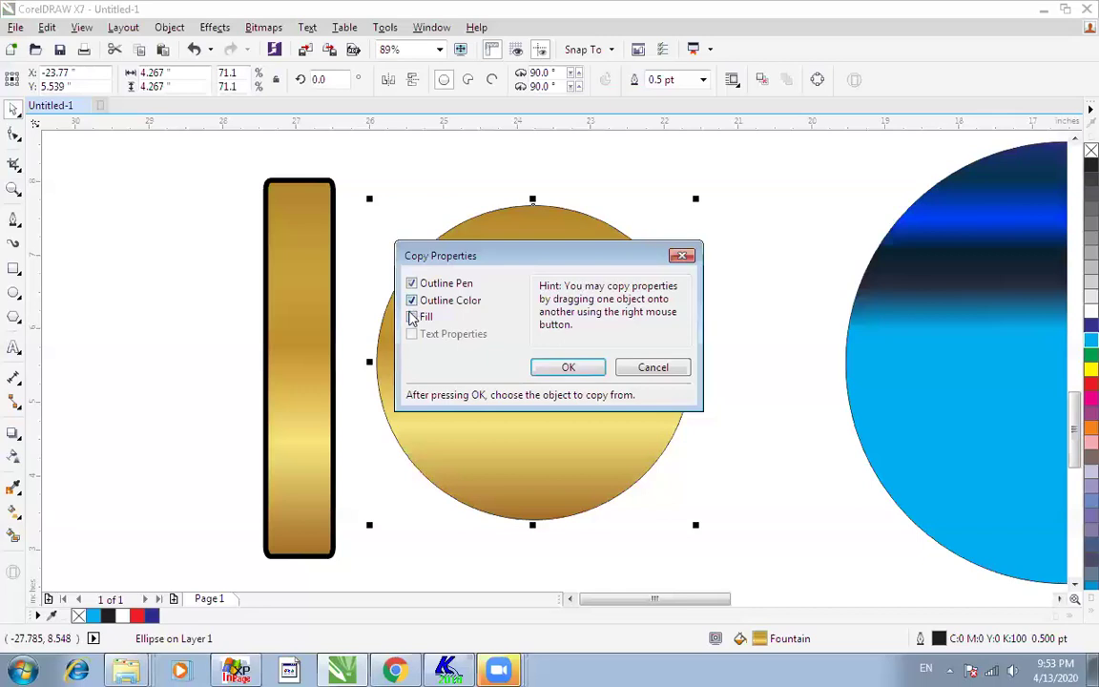
pyautogui.click(411, 317)
pyautogui.click(568, 368)
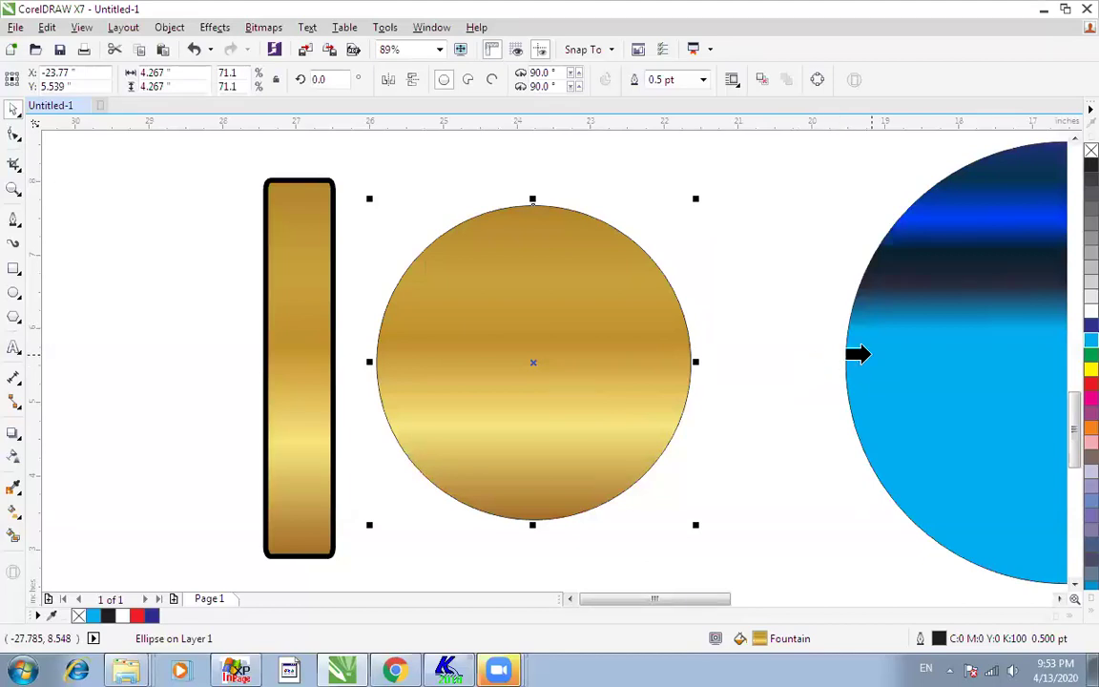
pyautogui.click(868, 356)
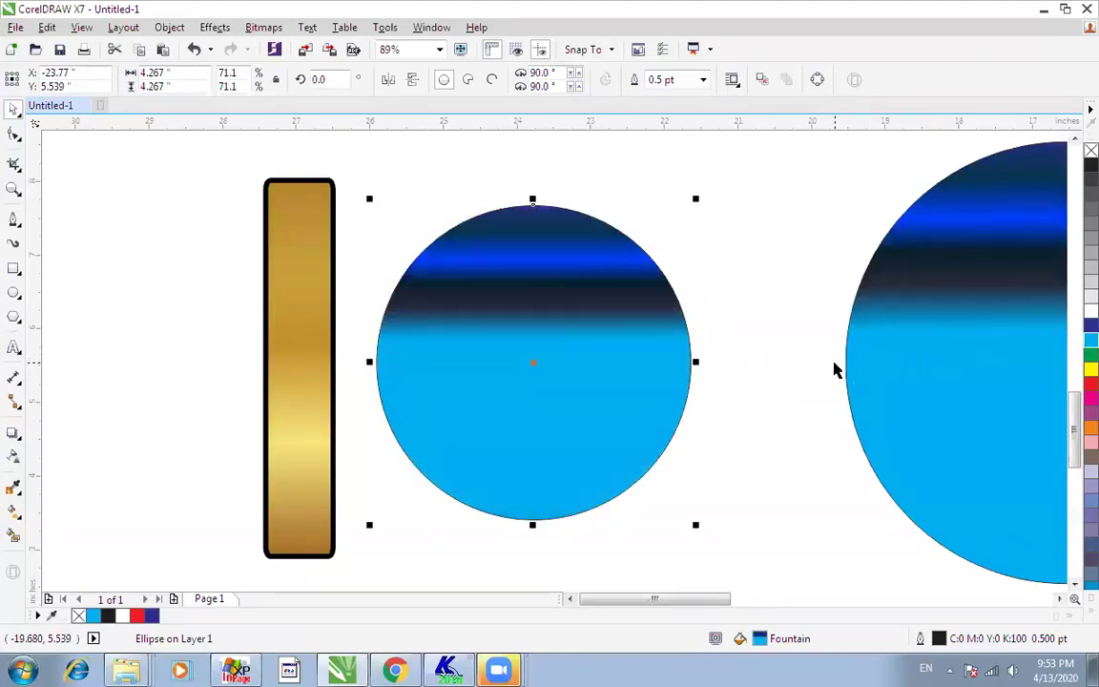
# - Copy the outline pen, outline color and fill properties from the outlined gold bar onto the circle beside it
pyautogui.click(53, 29)
pyautogui.click(78, 264)
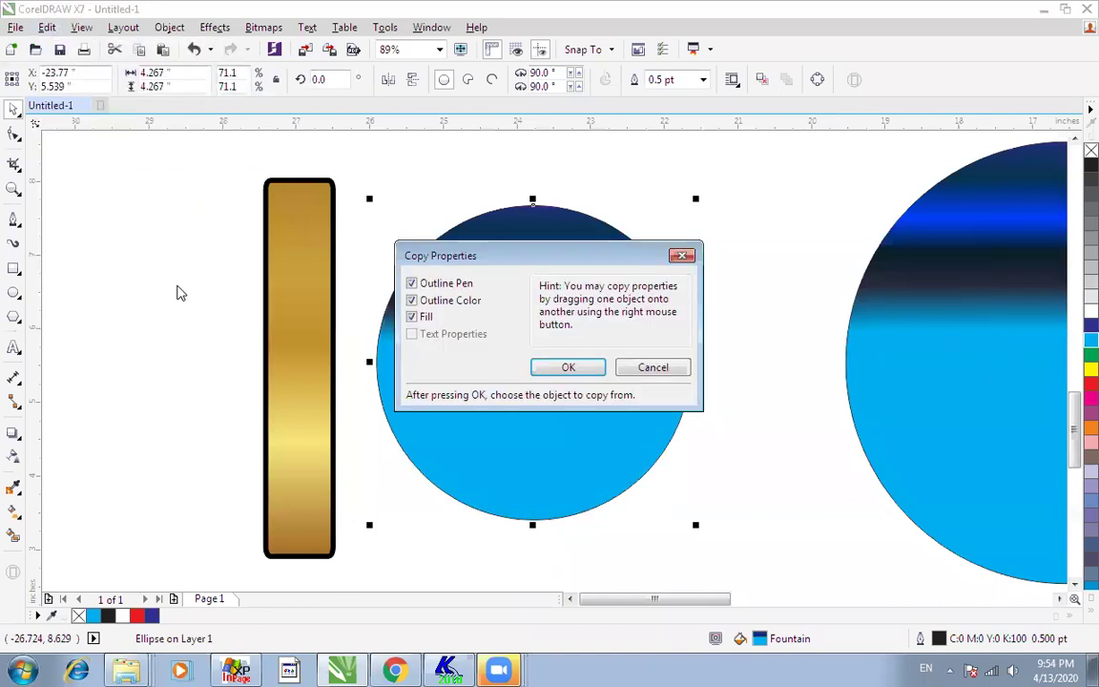
pyautogui.click(567, 367)
pyautogui.click(288, 302)
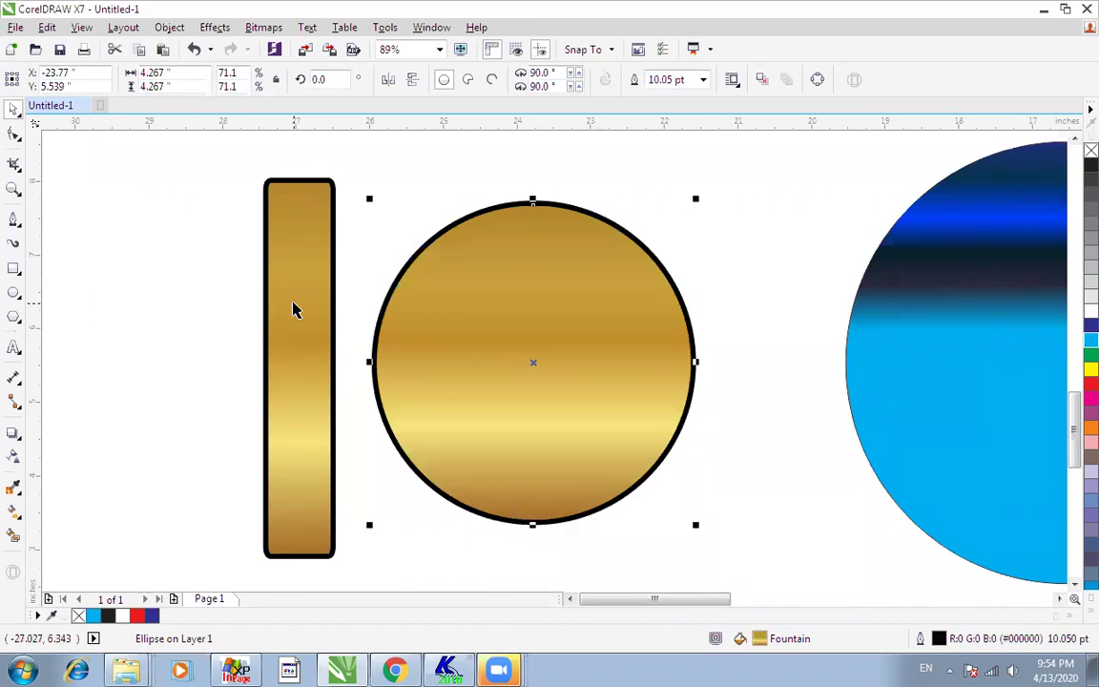
# - Place a copy of the blue multi-stop circle in the empty area beyond the gold bar and shrink it to about 1.77 inches
pyautogui.scroll(-5, 294, 315)
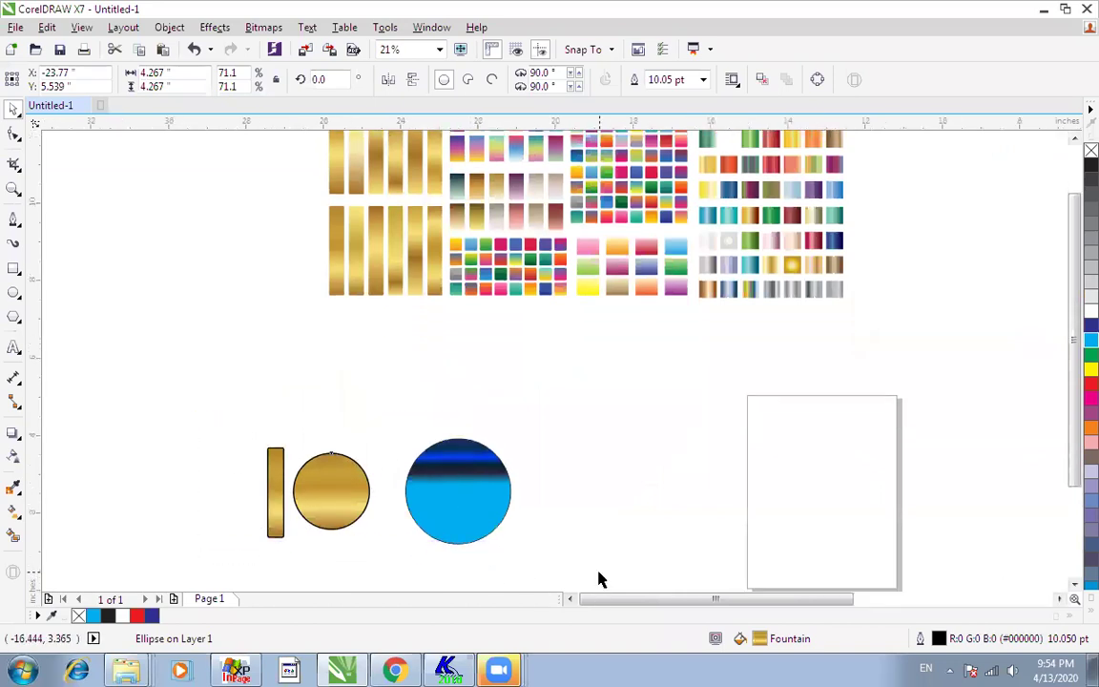
pyautogui.scroll(3, 643, 407)
pyautogui.moveTo(642, 407); pyautogui.dragTo(229, 237)
pyautogui.scroll(-1, 598, 351)
pyautogui.rightClick(229, 237)
pyautogui.rightClick(262, 218)
pyautogui.click(138, 209)
pyautogui.click(246, 246)
pyautogui.moveTo(320, 287); pyautogui.dragTo(252, 322)
# - Duplicate the small circle downward with a white fill and repeat the copy to make four white circles below it
pyautogui.rightClick(270, 269)
pyautogui.click(1090, 312)
pyautogui.rightClick(252, 322)
pyautogui.moveTo(252, 322); pyautogui.dragTo(251, 432)
pyautogui.rightClick(248, 380)
pyautogui.rightClick(251, 432)
pyautogui.click(329, 329)
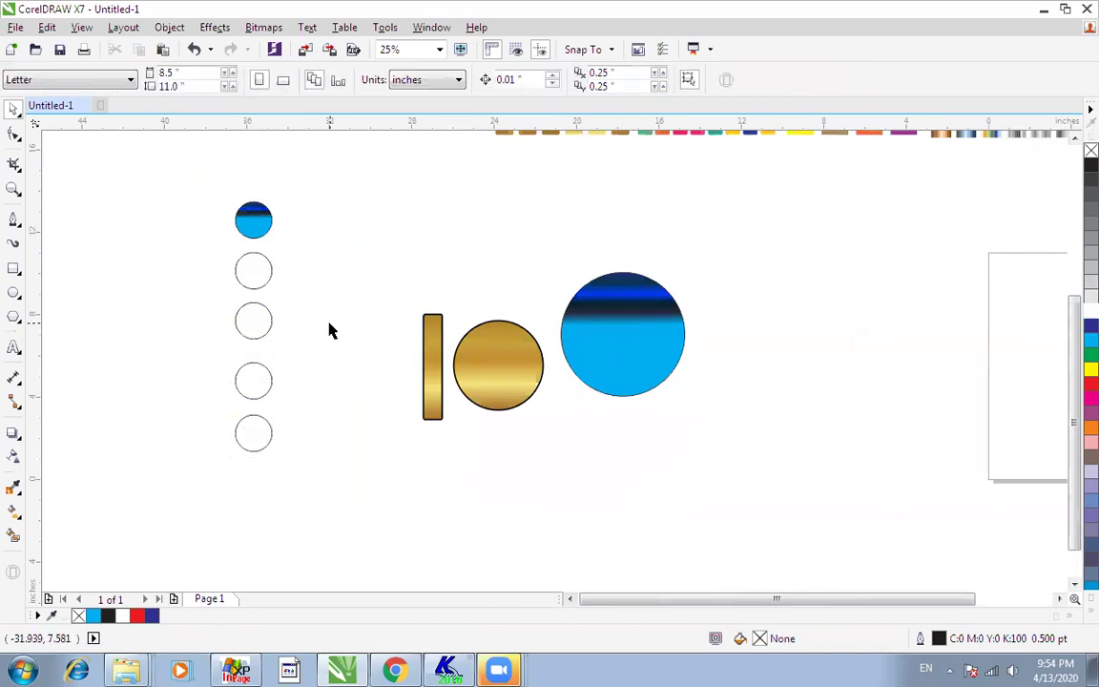
# - Move the large gold circle beside the column of small circles and apply its gold fill to the second small circle
pyautogui.click(479, 366)
pyautogui.press('F2')
pyautogui.moveTo(174, 201); pyautogui.dragTo(644, 480)
pyautogui.click(516, 236)
pyautogui.moveTo(689, 388); pyautogui.dragTo(289, 242)
pyautogui.press('F2')
pyautogui.moveTo(244, 194)
pyautogui.mouseDown()
pyautogui.moveTo(799, 525)
pyautogui.moveTo(814, 500)
pyautogui.moveTo(552, 370)
pyautogui.moveTo(583, 350)
pyautogui.mouseUp()
pyautogui.scroll(-1, 806, 492)
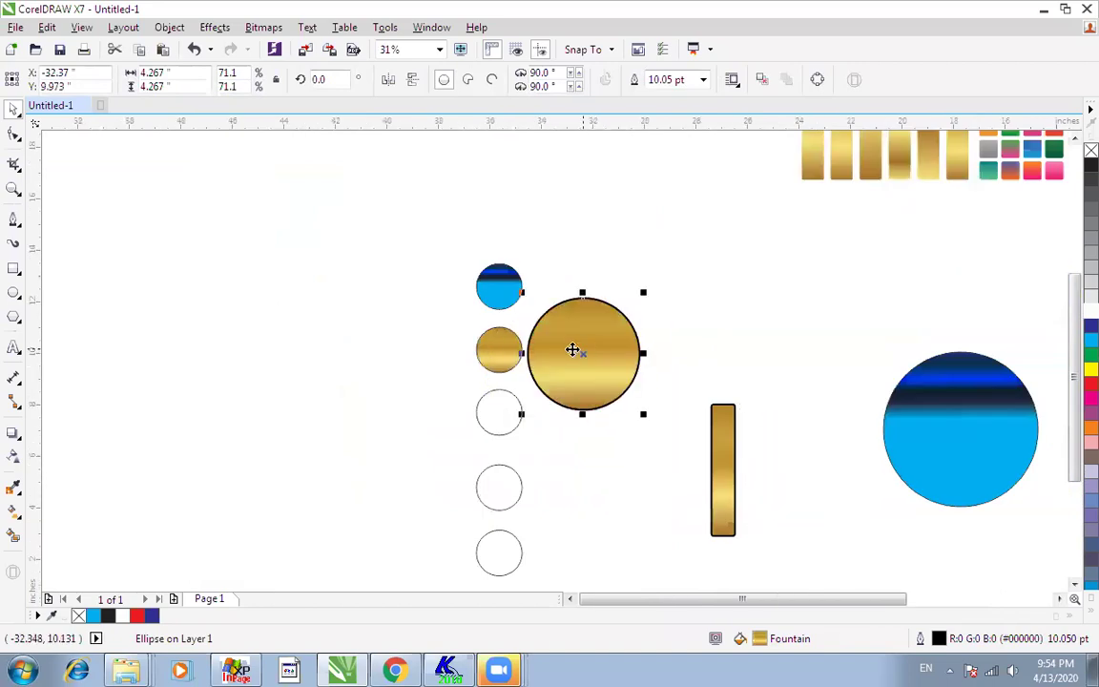
# - Copy the outline pen, outline color and fill properties from the large gold circle onto the second small circle
pyautogui.scroll(3, 573, 350)
pyautogui.scroll(2, 389, 286)
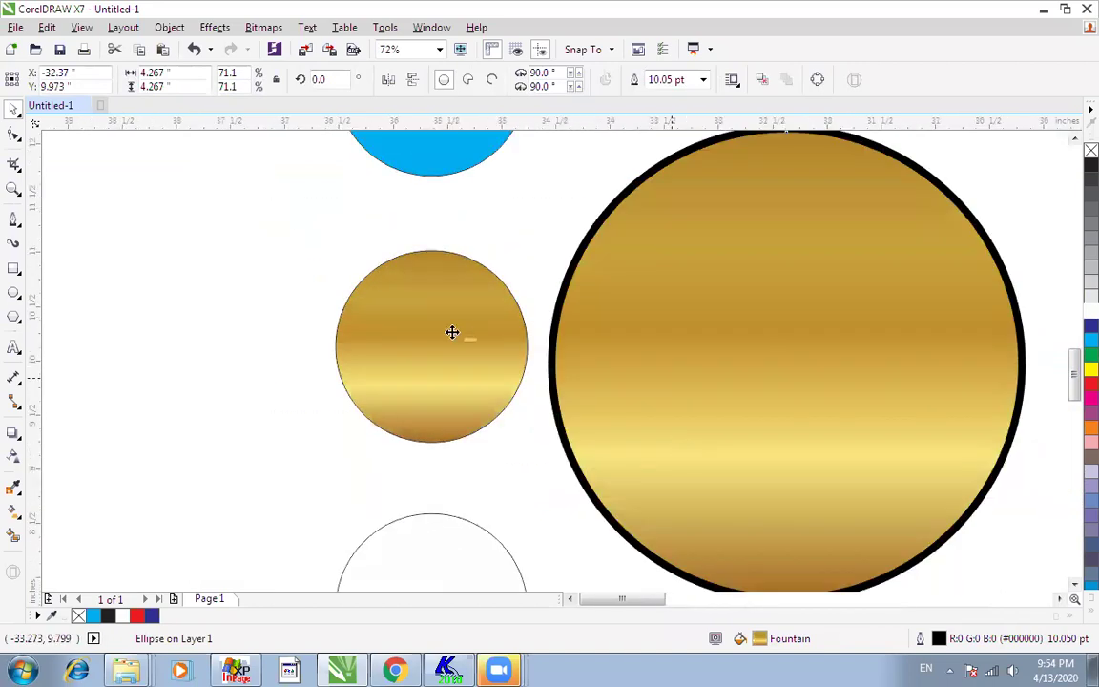
pyautogui.scroll(-2, 453, 334)
pyautogui.scroll(-2, 405, 306)
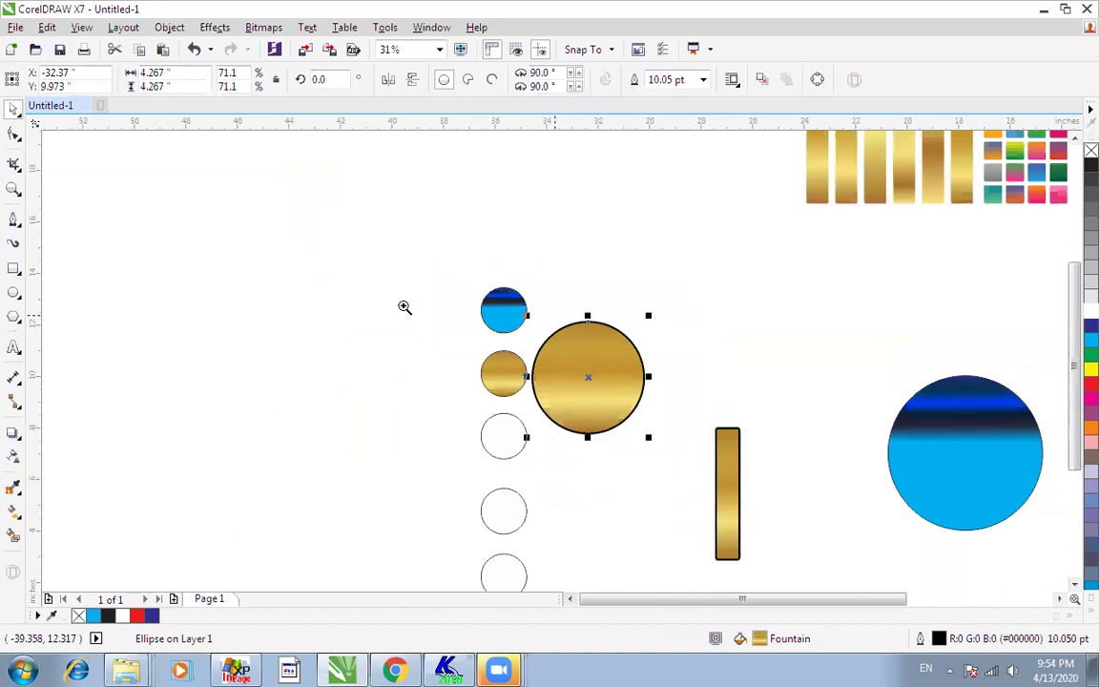
pyautogui.scroll(2, 593, 411)
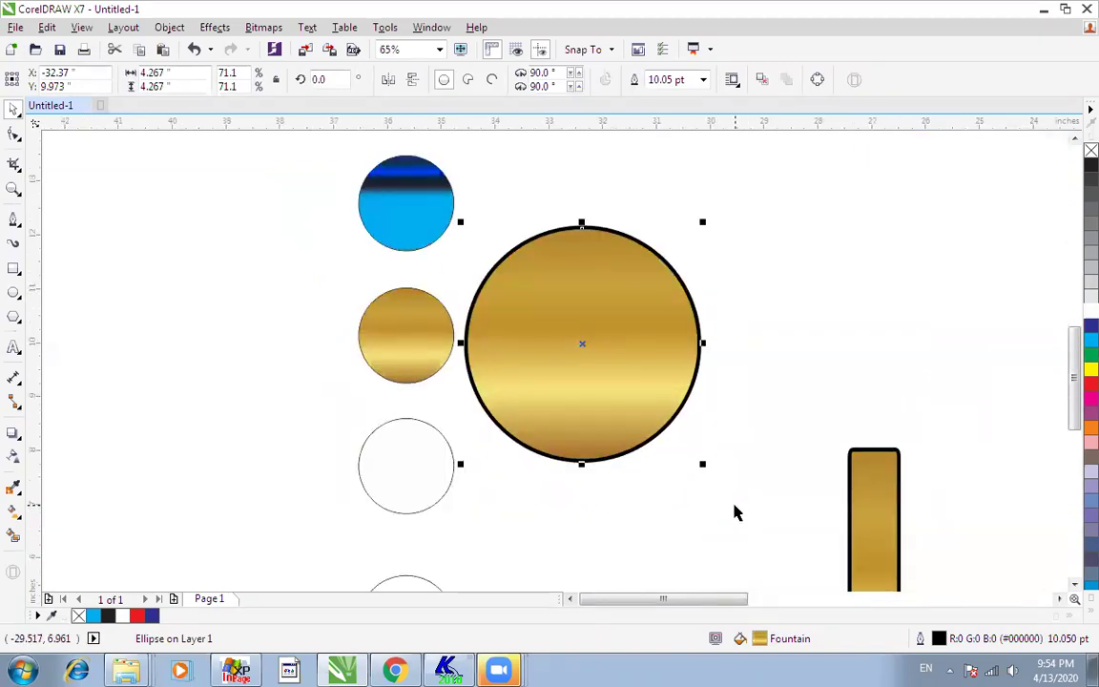
pyautogui.click(376, 312)
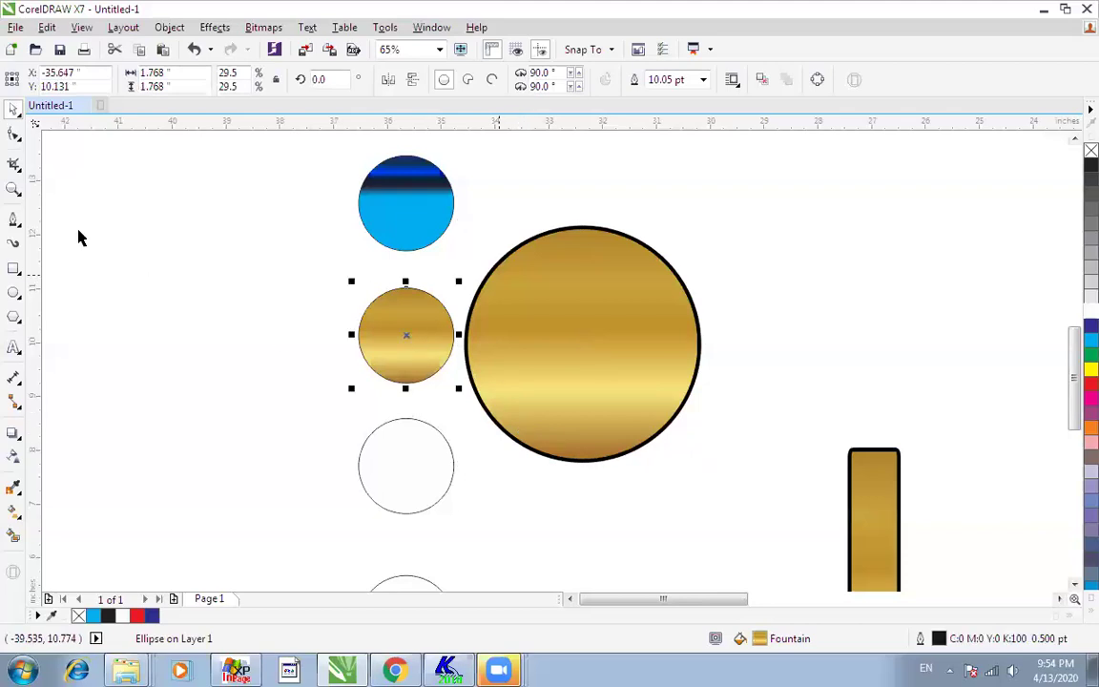
pyautogui.click(47, 27)
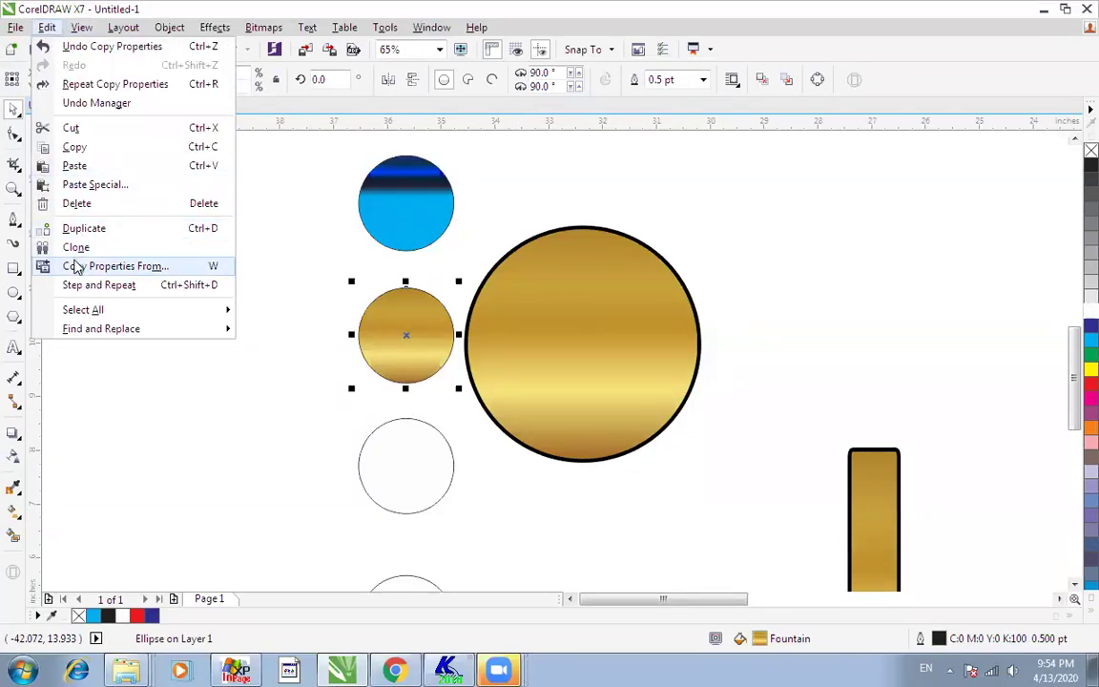
pyautogui.click(76, 263)
pyautogui.click(568, 367)
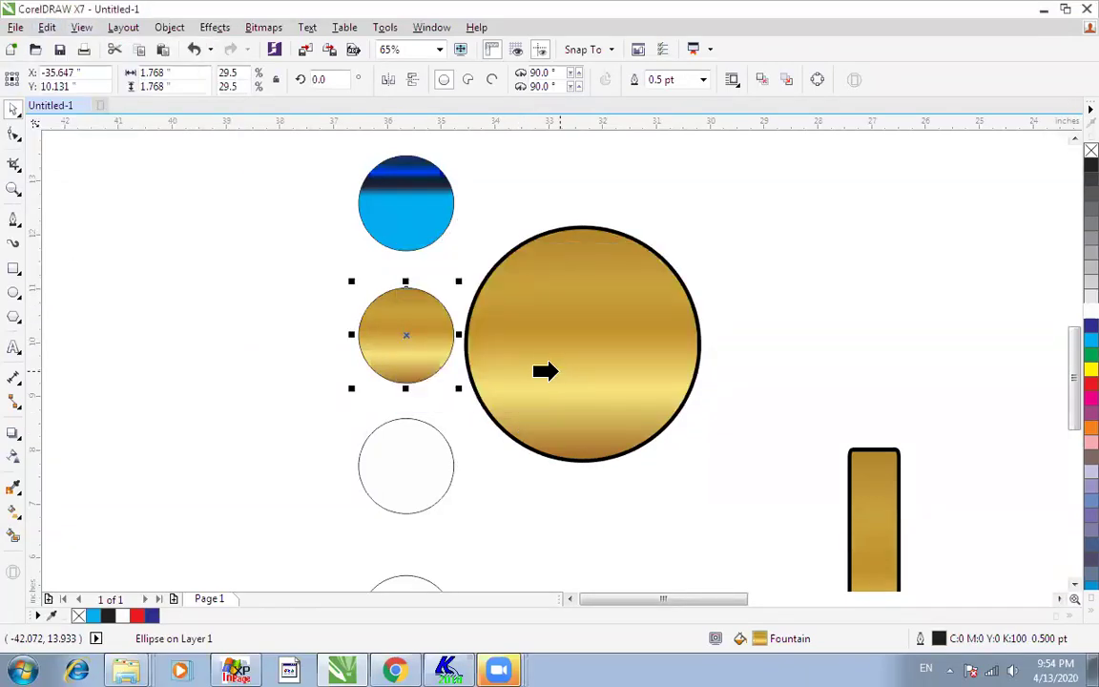
pyautogui.click(545, 370)
# - Copy the large gold circle's outline and fill properties onto the third small circle
pyautogui.click(416, 420)
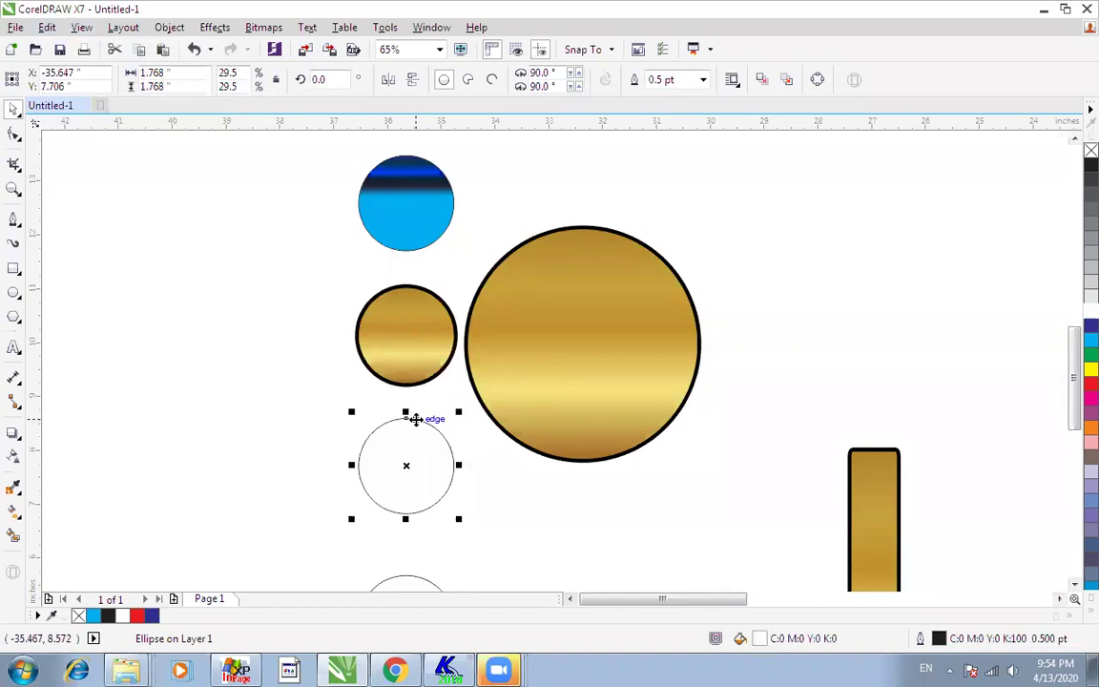
pyautogui.hotkey('ctrl', 'shift', 'a')
pyautogui.click(568, 368)
pyautogui.click(537, 382)
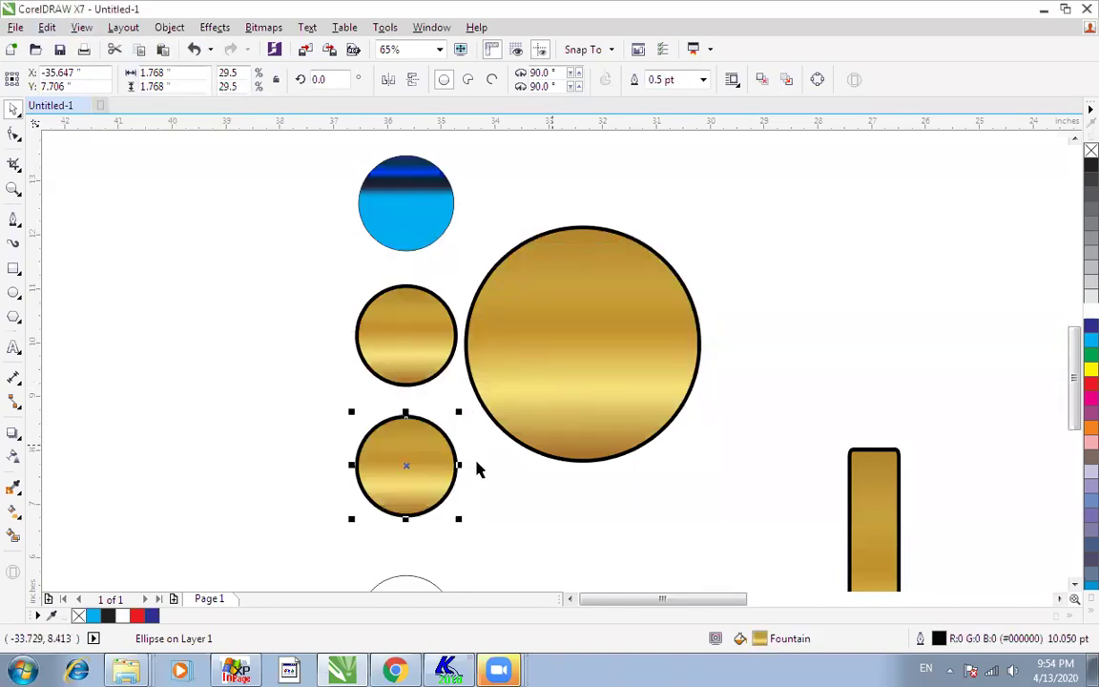
# - Copy the large gold circle's outline pen, outline color and fill properties onto the fourth small circle
pyautogui.click(410, 581)
pyautogui.hotkey('ctrl', 'shift', 'a')
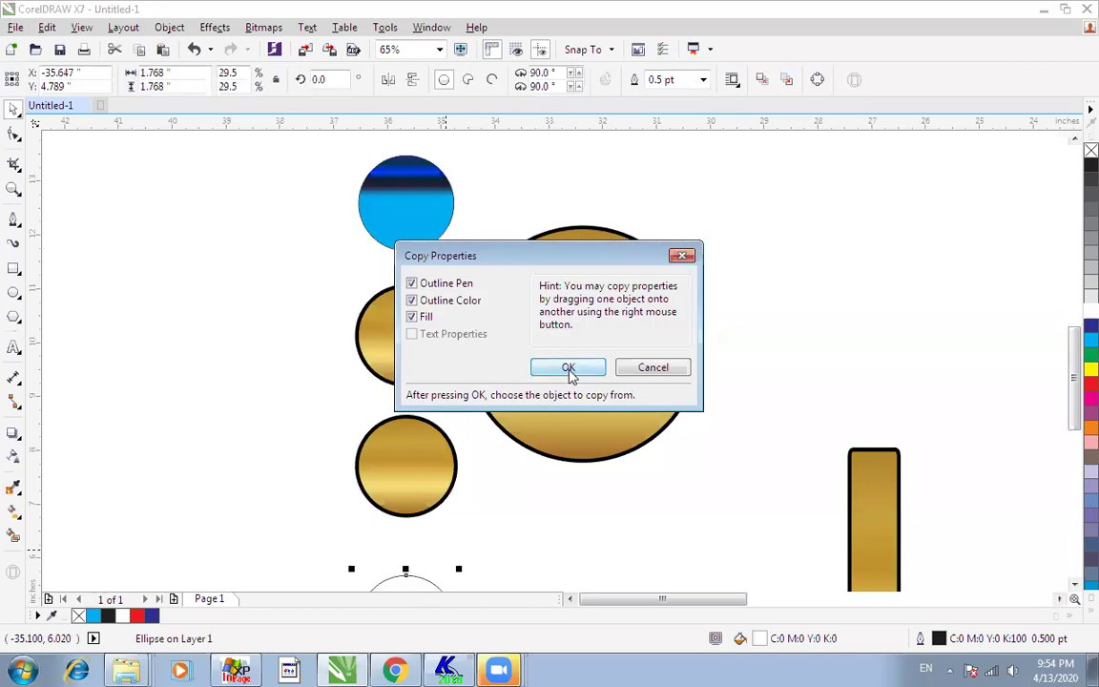
pyautogui.click(568, 371)
pyautogui.click(553, 383)
# - Copy the large gold circle's outline and fill properties onto the white circle at the bottom of the column
pyautogui.click(1074, 585)
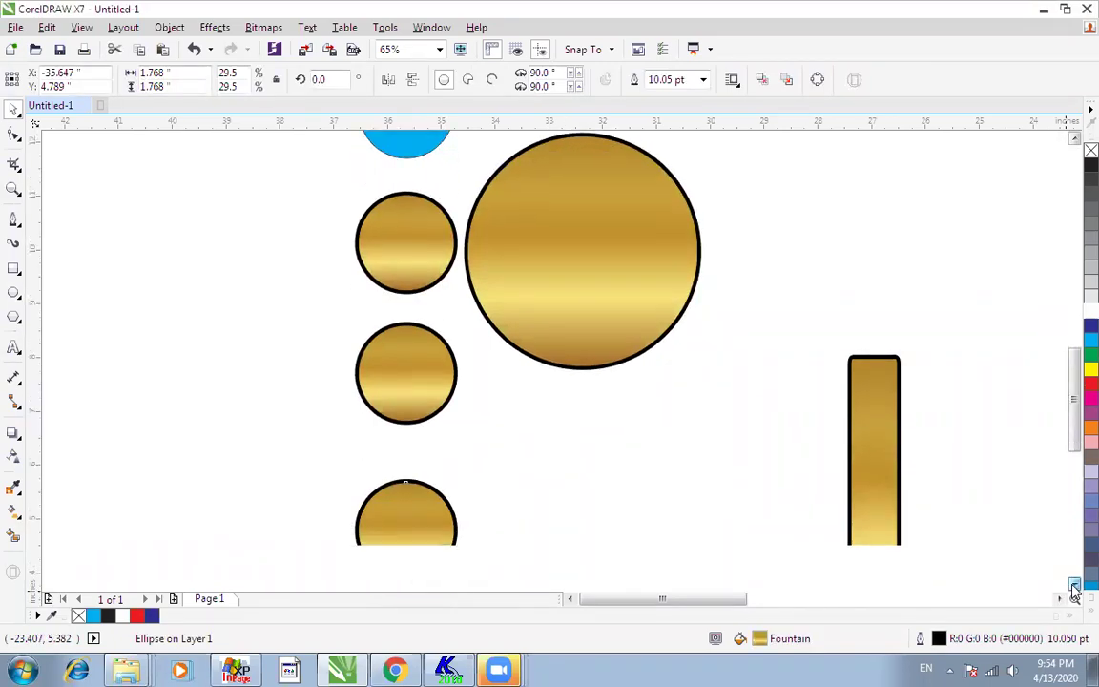
pyautogui.hotkey('ctrl', 'shift', 'a')
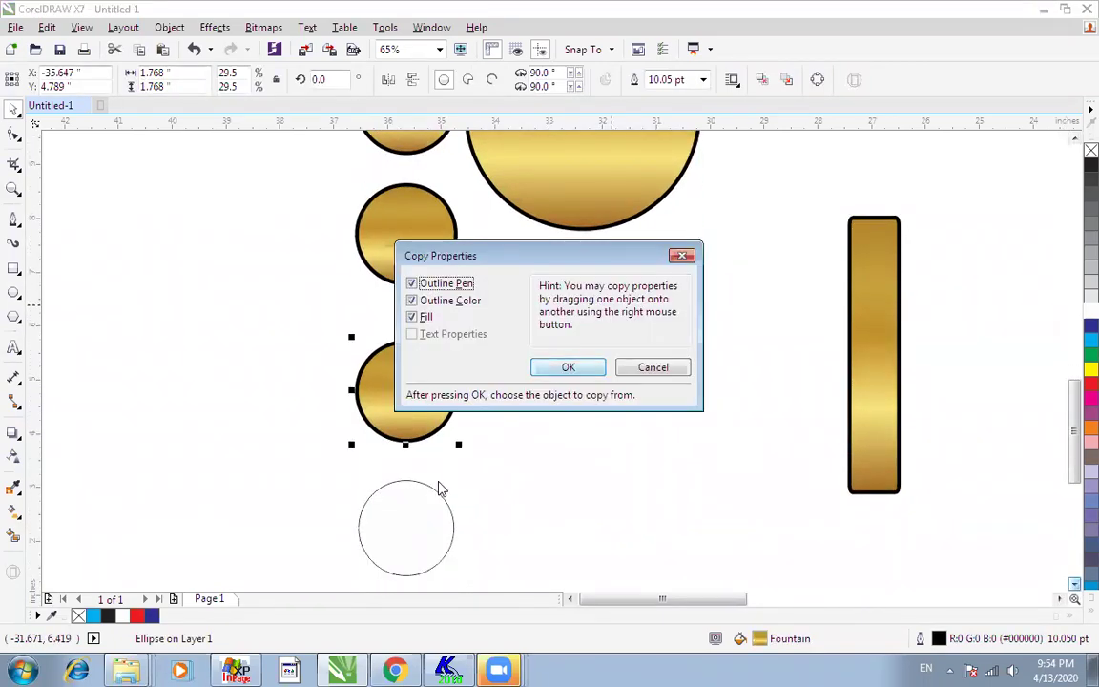
pyautogui.click(645, 369)
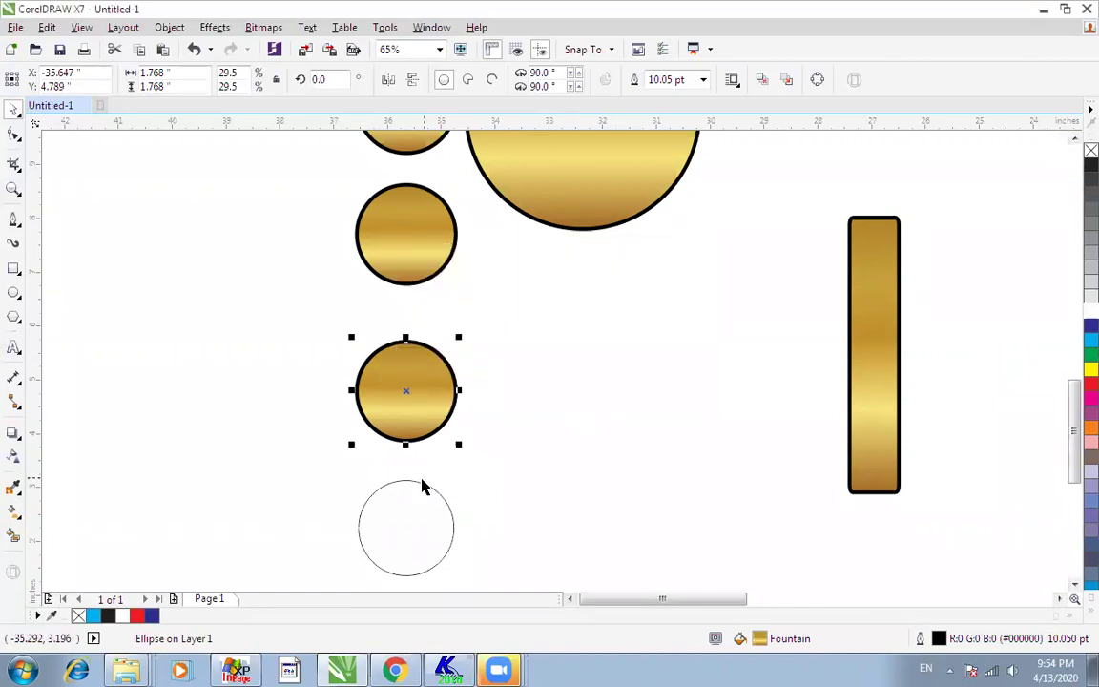
pyautogui.click(423, 482)
pyautogui.hotkey('ctrl', 'shift', 'a')
pyautogui.click(559, 363)
pyautogui.click(551, 206)
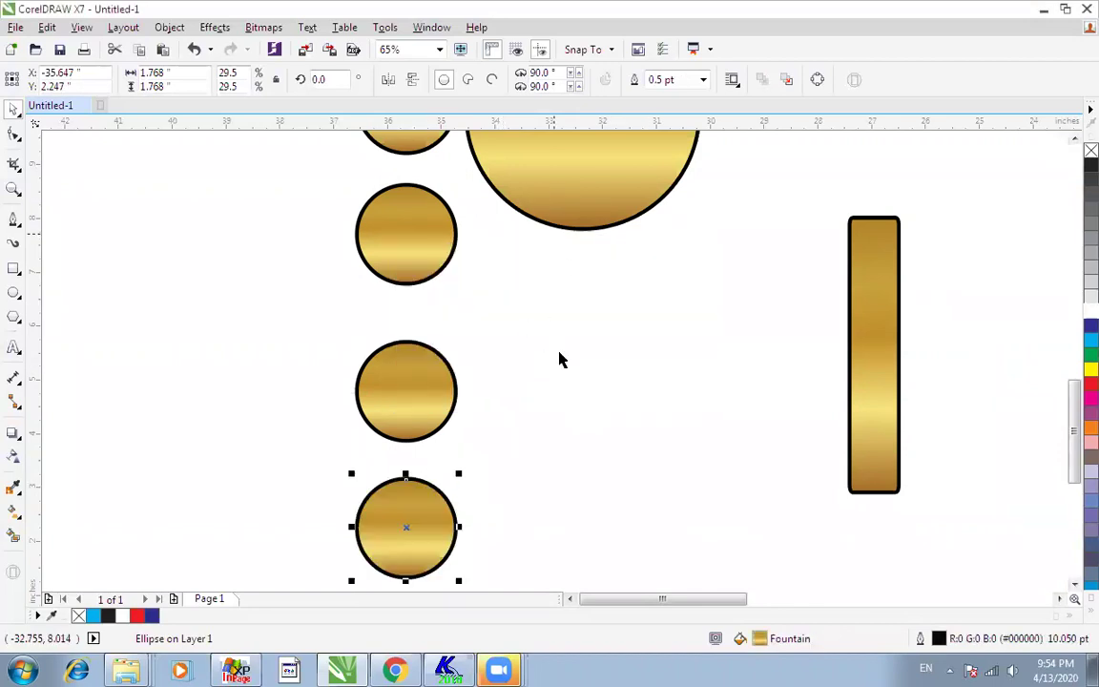
# - Delete all the practice circles and the single gold bar, keeping the gradient swatches
pyautogui.click(563, 394)
pyautogui.press('F4')
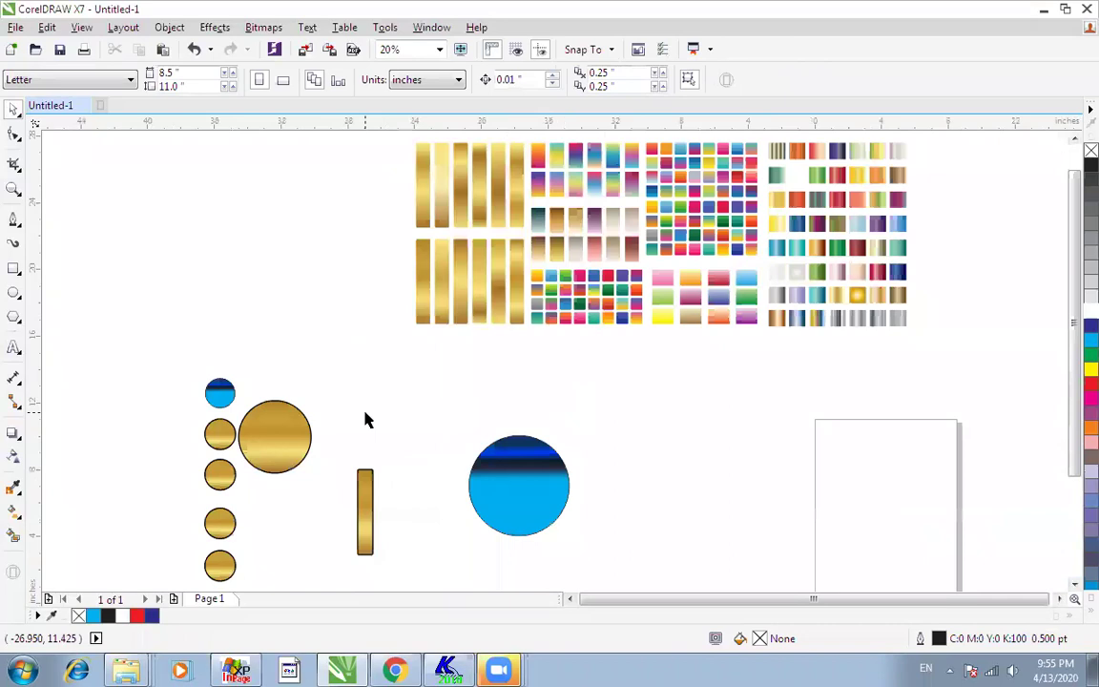
pyautogui.scroll(-3, 364, 410)
pyautogui.moveTo(251, 375); pyautogui.dragTo(502, 515)
pyautogui.press('Delete')
pyautogui.scroll(-1, 503, 515)
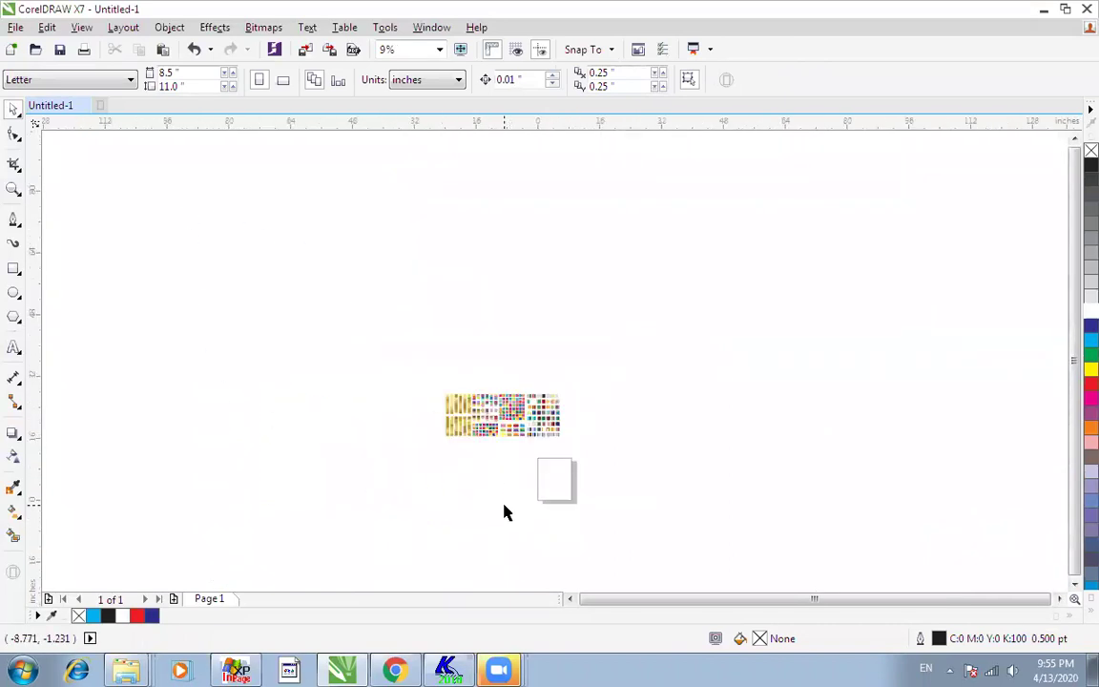
# - Draw an unfilled circle about 11.889 inches across above the swatches and duplicate it downward so the two overlap
pyautogui.press('F4')
pyautogui.scroll(-5, 503, 485)
pyautogui.scroll(5, 503, 485)
pyautogui.scroll(-5, 502, 488)
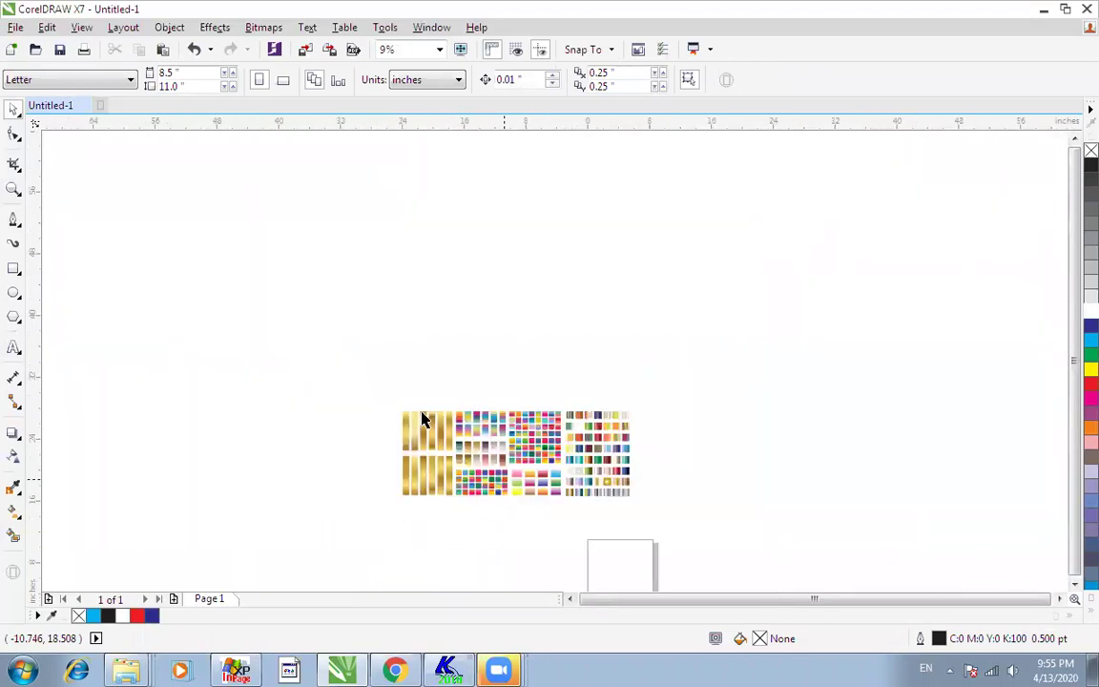
pyautogui.click(13, 293)
pyautogui.moveTo(305, 184); pyautogui.dragTo(408, 286)
pyautogui.moveTo(361, 237); pyautogui.dragTo(361, 285)
pyautogui.rightClick(361, 285)
pyautogui.press('F2')
pyautogui.moveTo(259, 165); pyautogui.dragTo(508, 379)
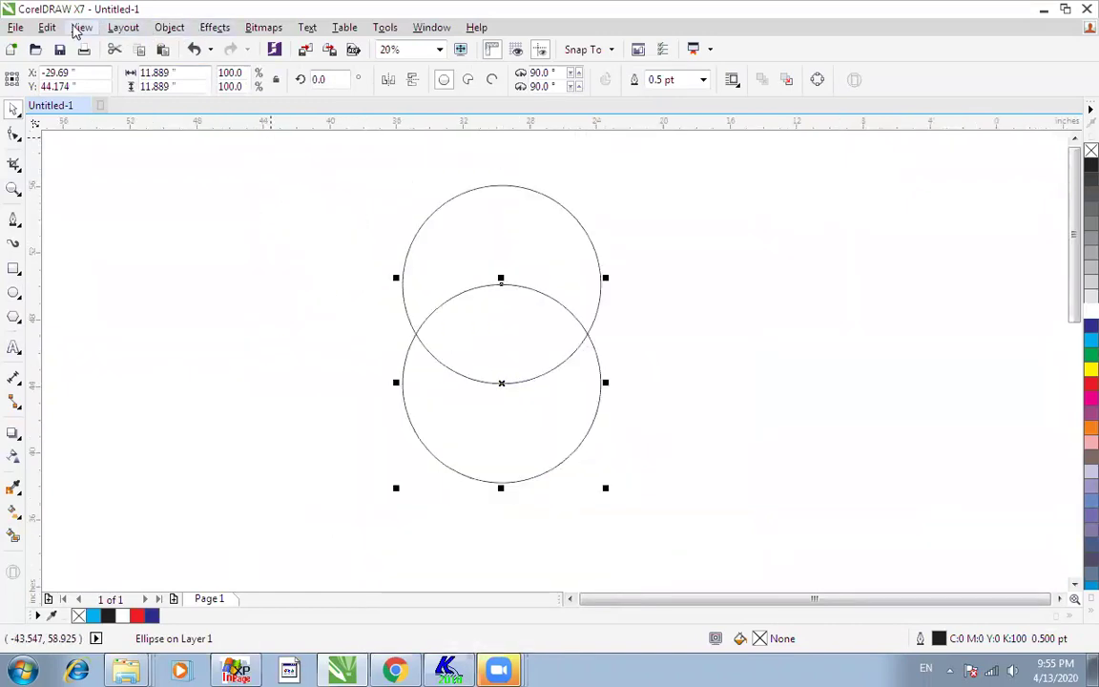
# - PowerClip the lower circle inside the upper circle and fill the container circle with cyan
pyautogui.click(210, 28)
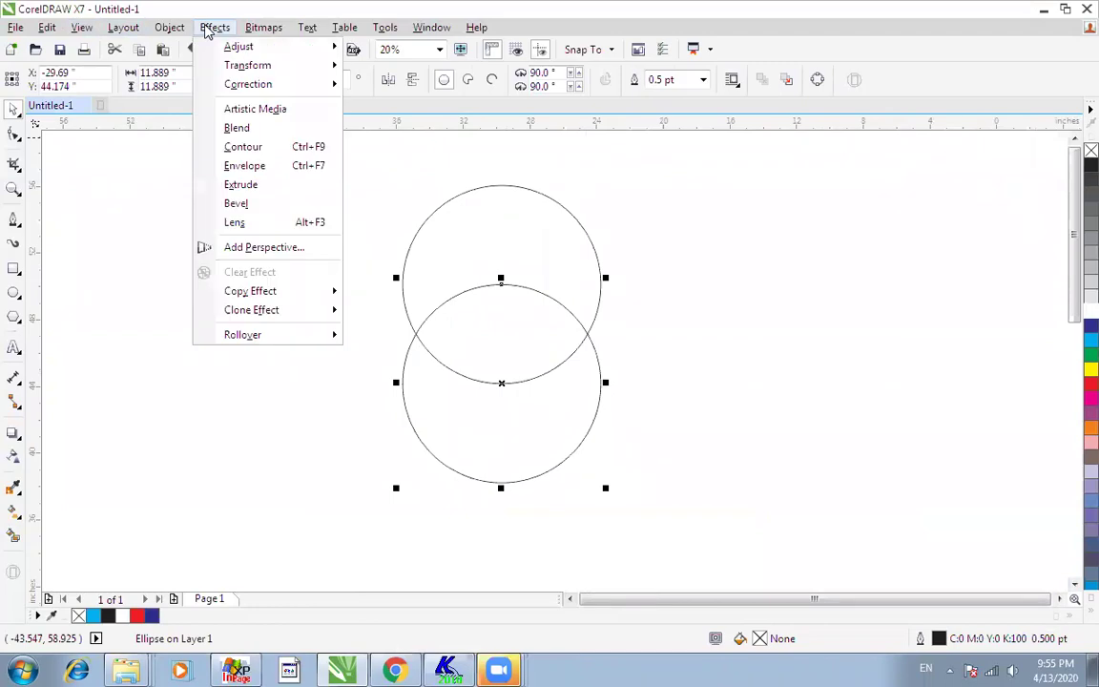
pyautogui.moveTo(264, 34)
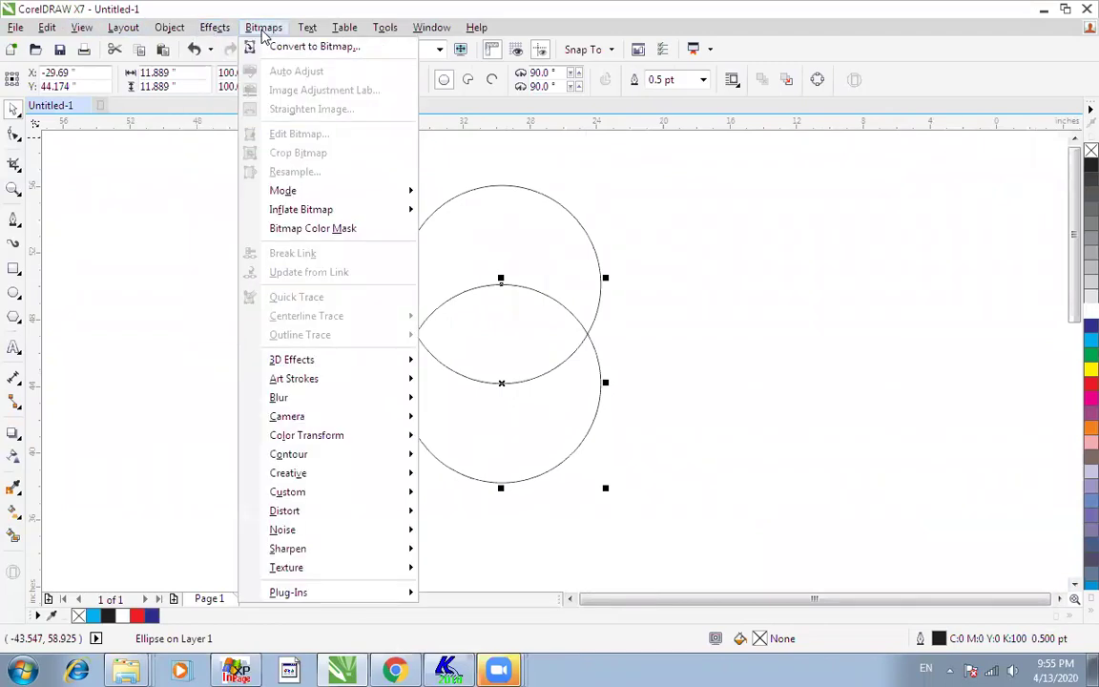
pyautogui.click(708, 339)
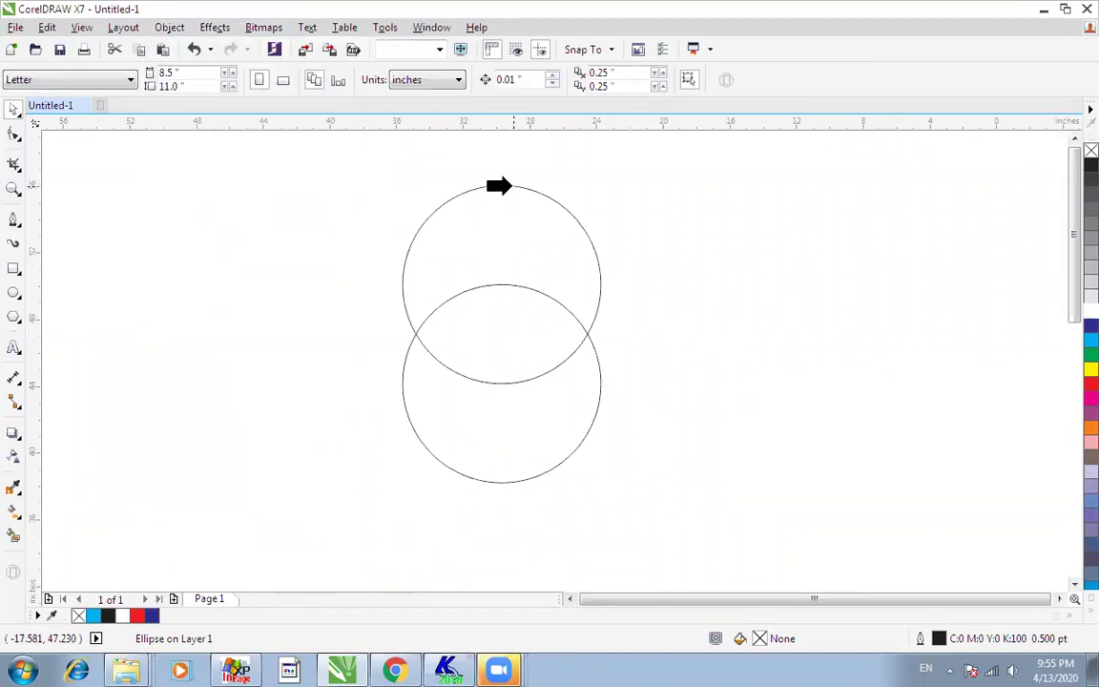
pyautogui.click(498, 186)
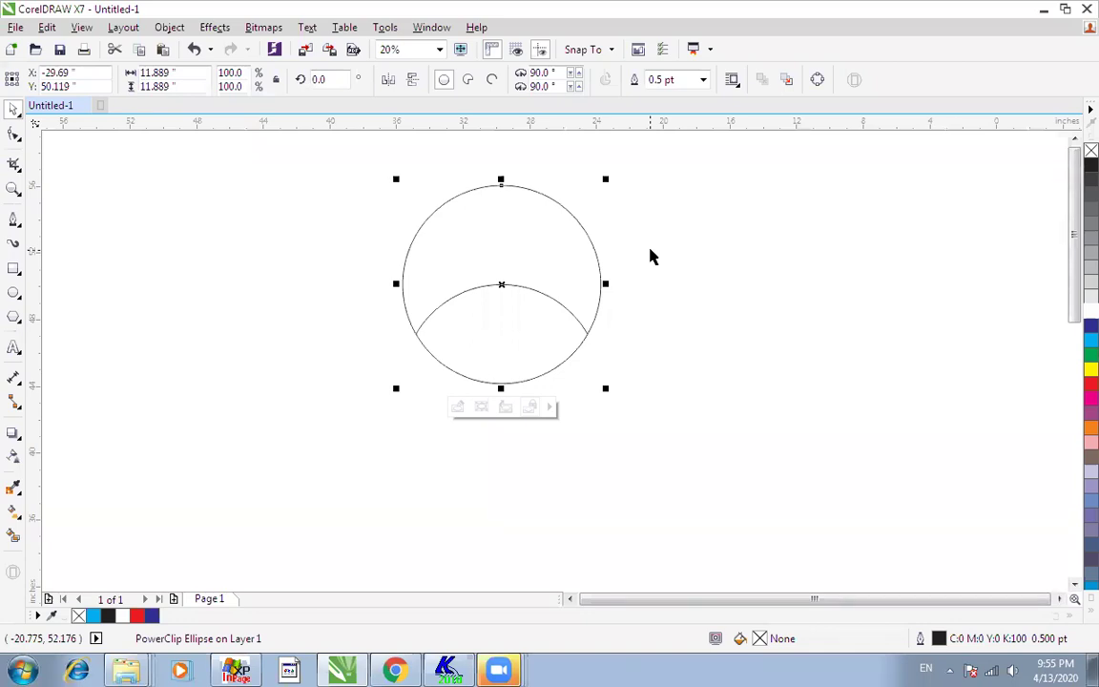
pyautogui.click(1091, 339)
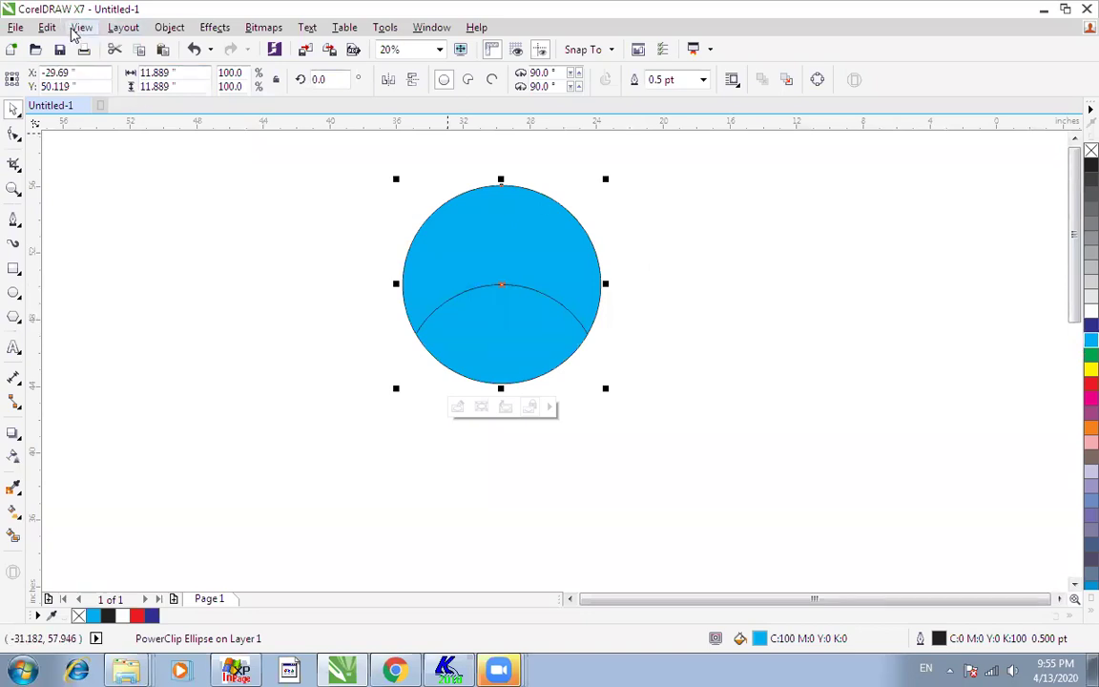
# - Toggle the drawing repeatedly between the last two view modes to compare how the clipped circle is displayed
pyautogui.hotkey('shift', 'F9')
pyautogui.hotkey('shift', 'F9')
pyautogui.hotkey('shift', 'F9')
pyautogui.hotkey('shift', 'F9')
pyautogui.hotkey('shift', 'F9')
pyautogui.hotkey('shift', 'F9')
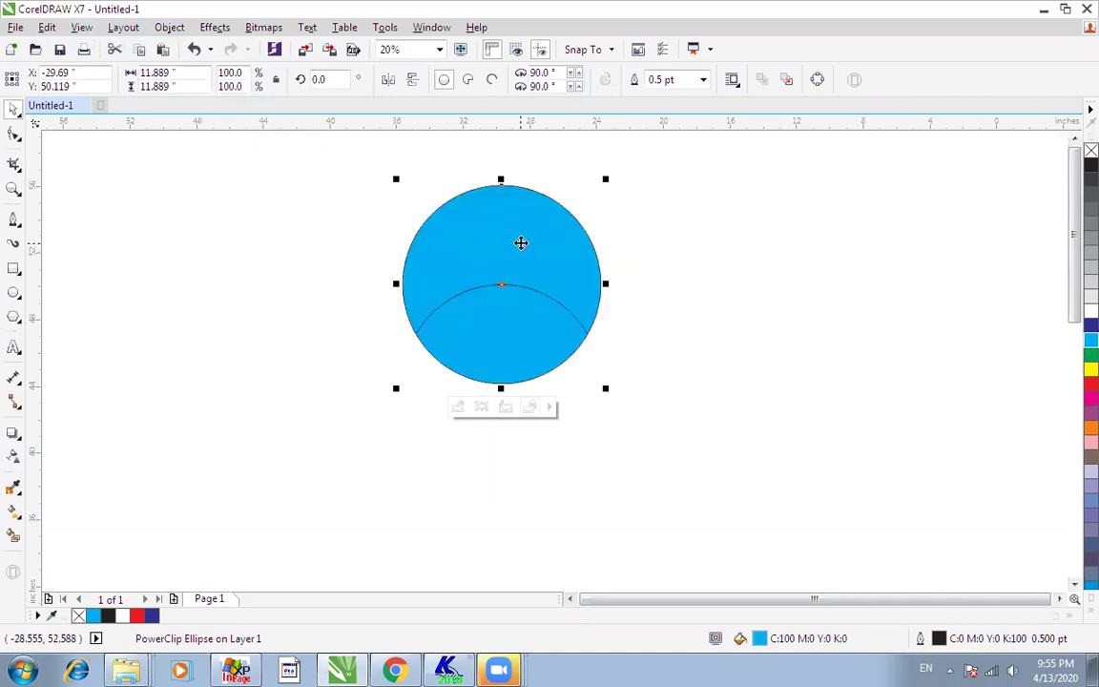
pyautogui.hotkey('shift', 'F9')
pyautogui.hotkey('shift', 'F9')
pyautogui.hotkey('shift', 'F9')
pyautogui.hotkey('shift', 'F9')
pyautogui.hotkey('shift', 'F9')
pyautogui.hotkey('shift', 'F9')
pyautogui.hotkey('shift', 'F9')
pyautogui.hotkey('shift', 'F9')
pyautogui.hotkey('shift', 'F9')
pyautogui.hotkey('shift', 'F9')
# - Duplicate the cyan PowerClip circle beside the original and remove the copy's fill
pyautogui.click(350, 222)
pyautogui.moveTo(518, 277); pyautogui.dragTo(306, 315)
pyautogui.rightClick(306, 314)
pyautogui.click(1091, 151)
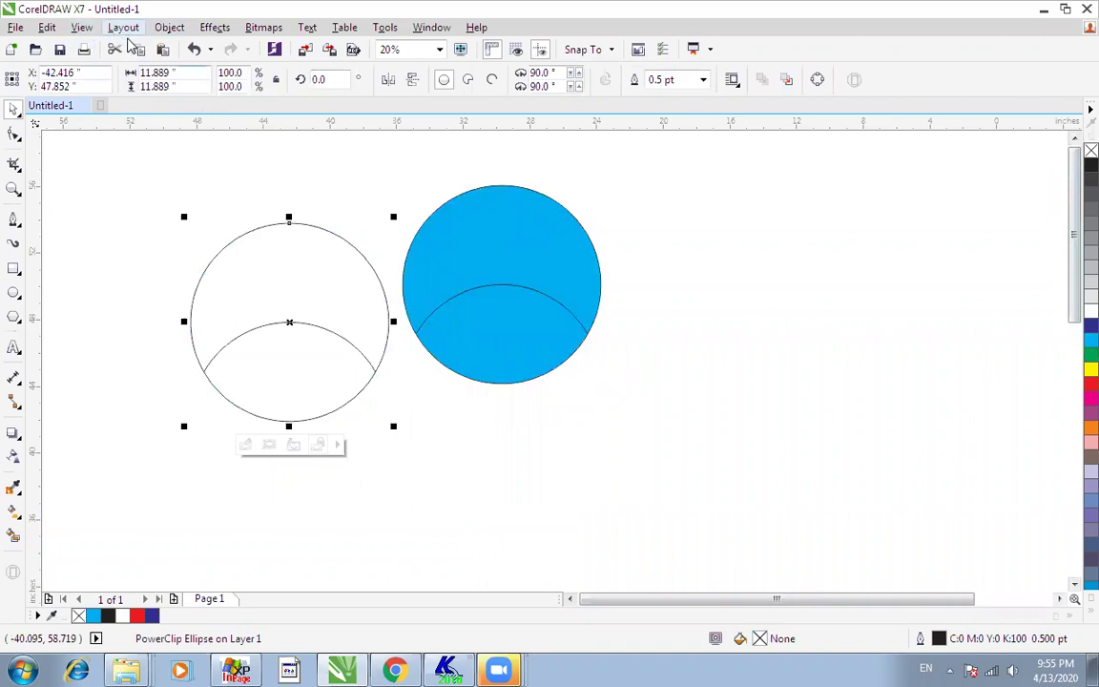
# - Copy the outline and fill properties from the cyan PowerClip circle onto its unfilled copy
pyautogui.hotkey('ctrl', 'shift', 'a')
pyautogui.press('Return')
pyautogui.click(276, 300)
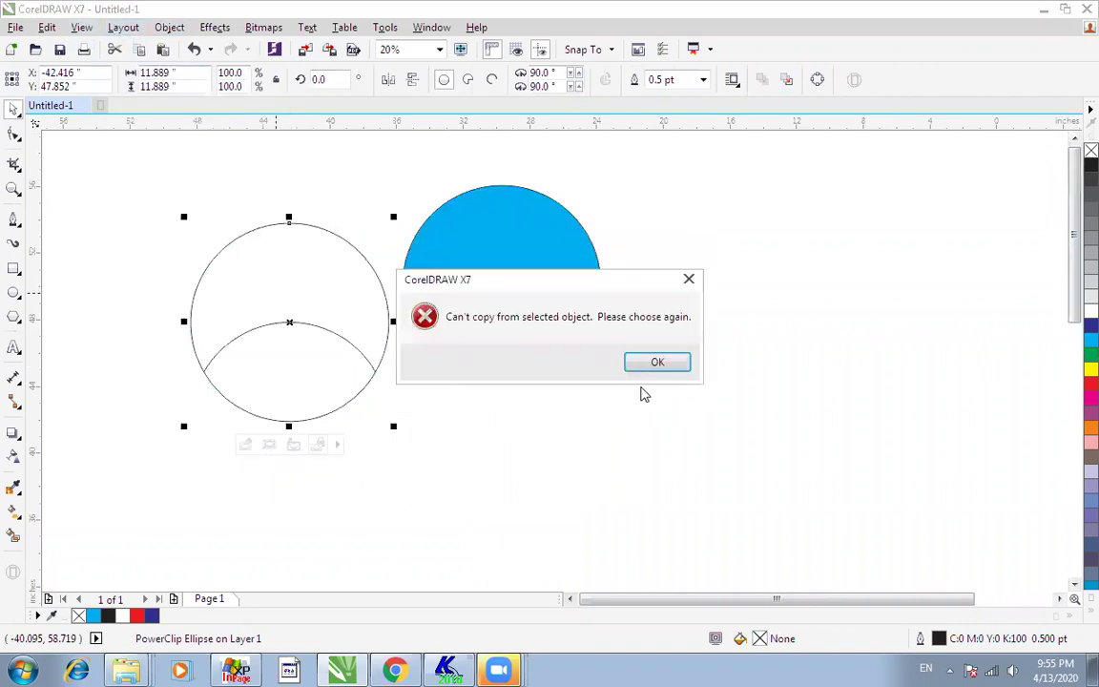
pyautogui.click(658, 360)
pyautogui.click(508, 279)
pyautogui.click(455, 409)
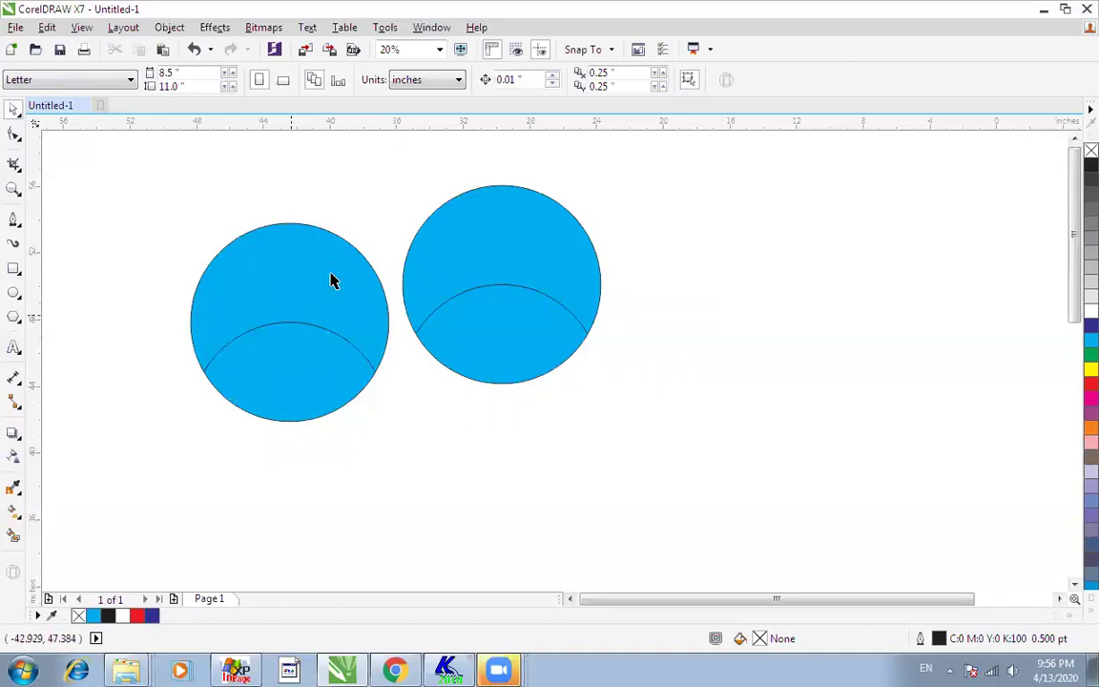
# - Delete both cyan PowerClip circles
pyautogui.click(708, 51)
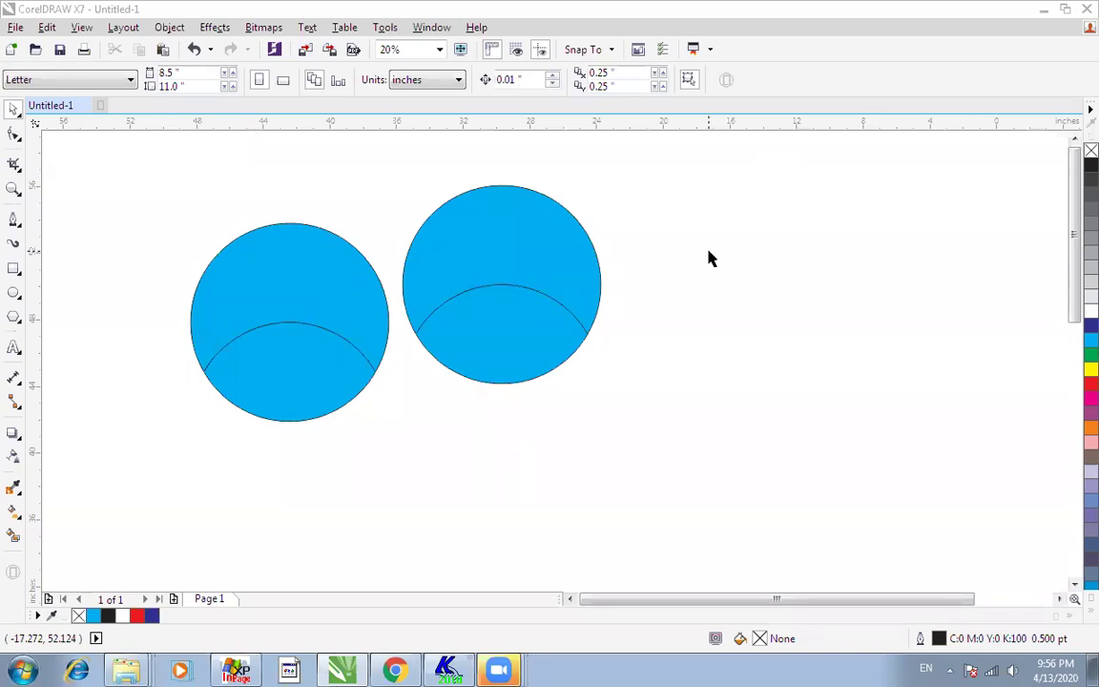
pyautogui.click(581, 277)
pyautogui.moveTo(692, 172); pyautogui.dragTo(151, 486)
pyautogui.press('Delete')
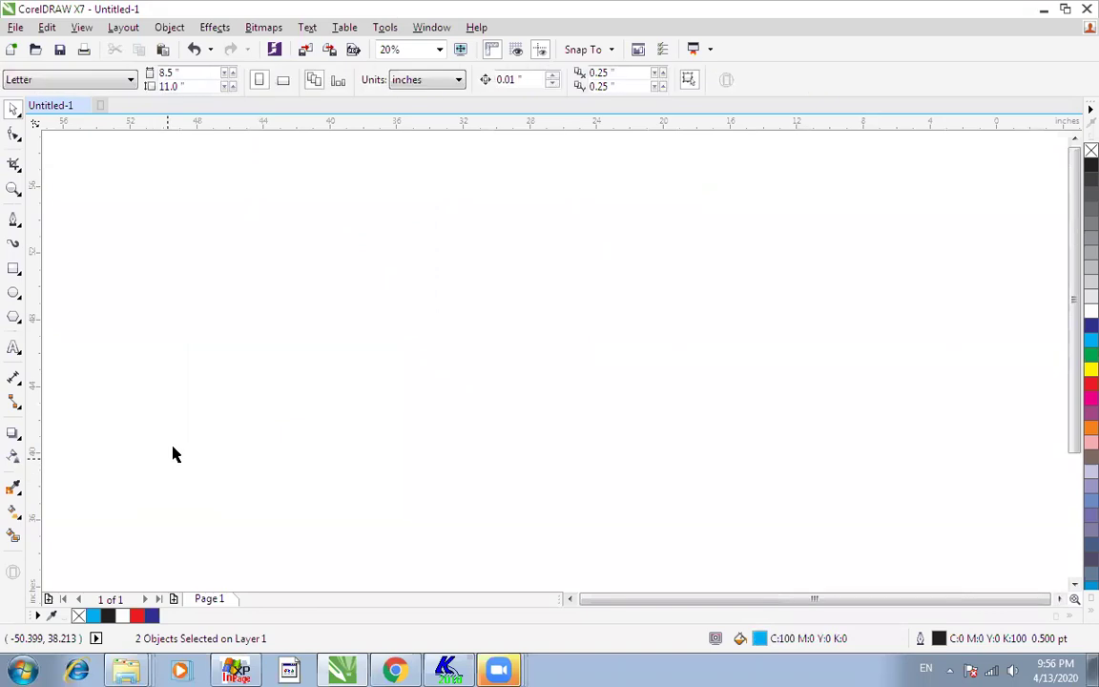
# - Close the current drawing and create a new Letter-size document
pyautogui.click(99, 105)
pyautogui.click(549, 360)
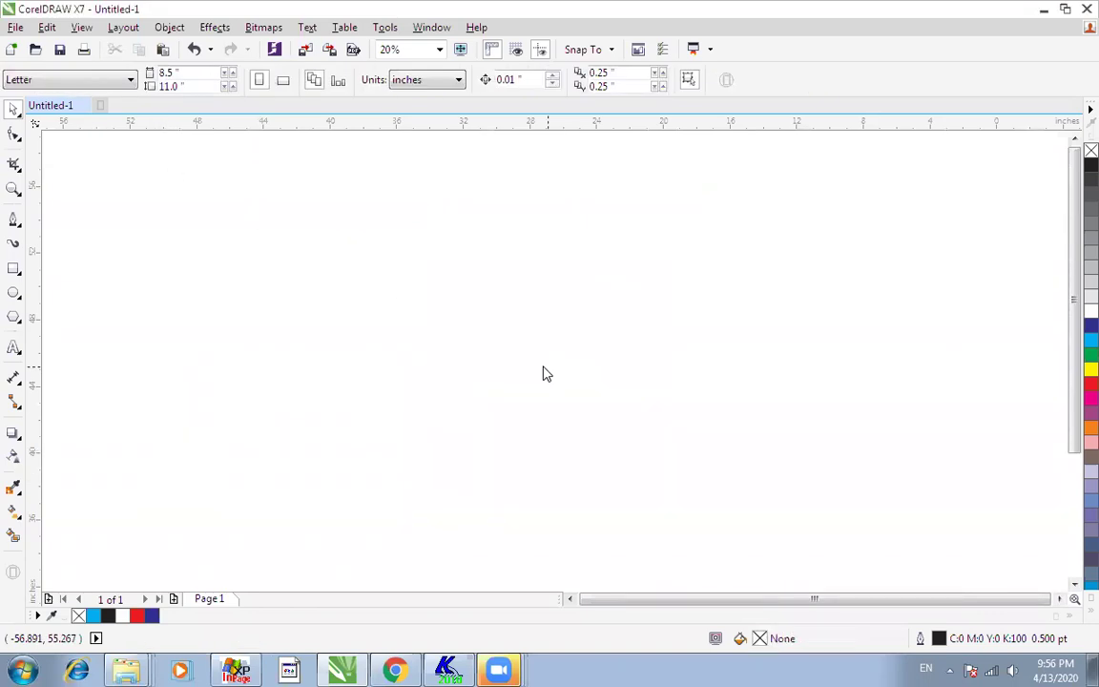
pyautogui.click(16, 27)
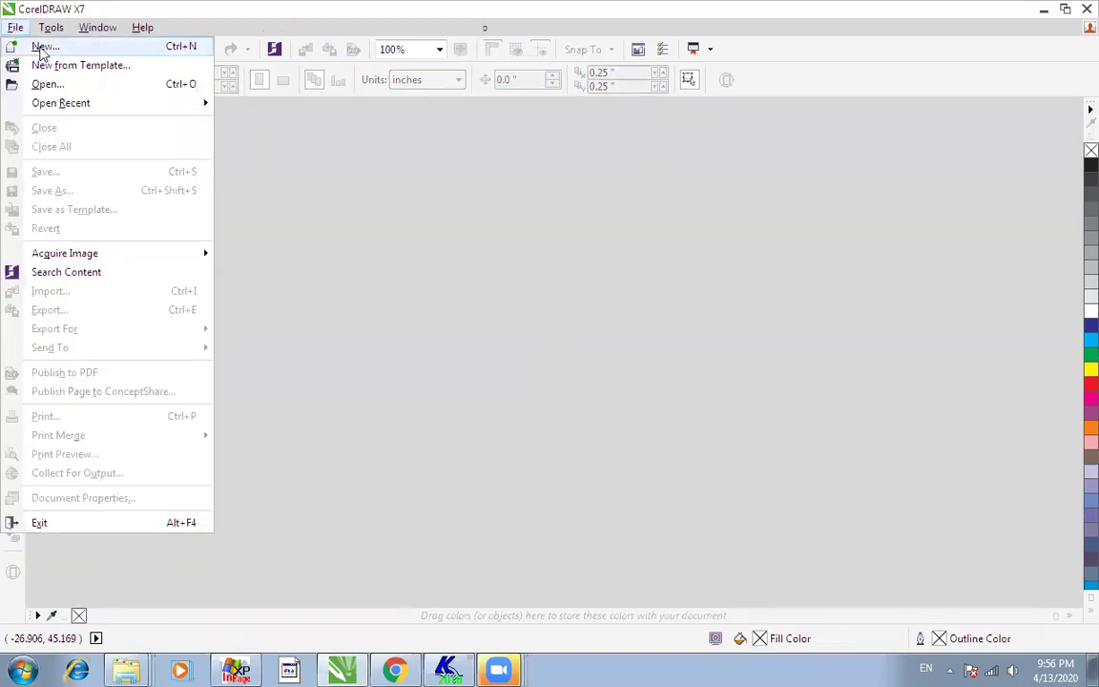
pyautogui.click(38, 44)
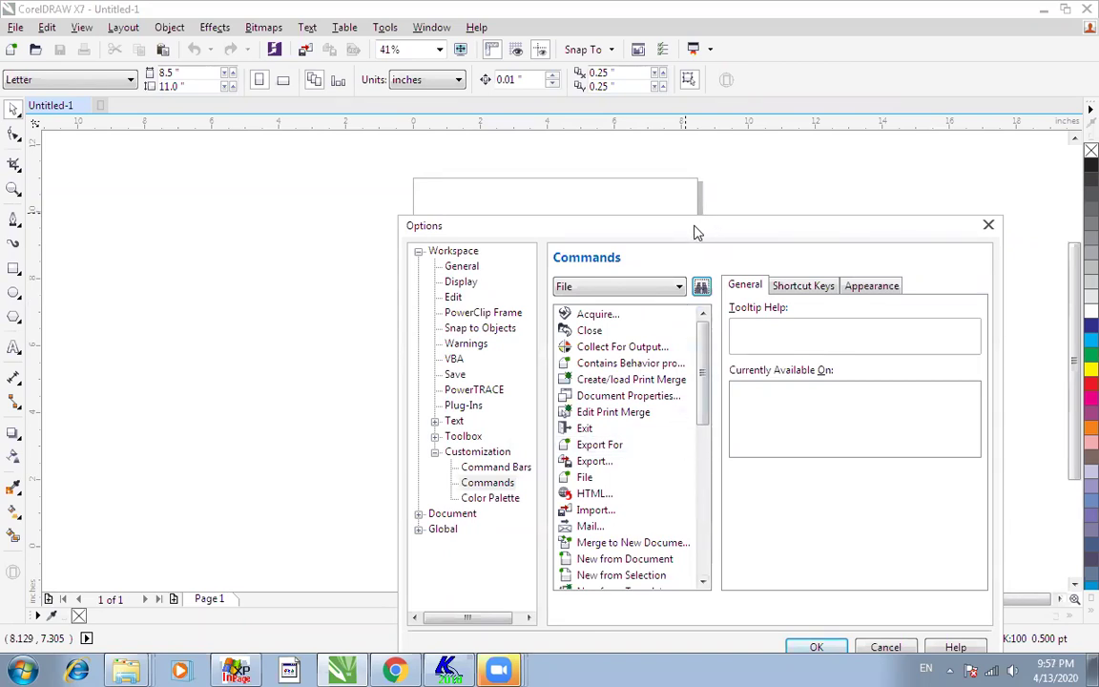
# - Go to the workspace's Commands customization options and list all command items
pyautogui.moveTo(695, 232); pyautogui.dragTo(632, 162)
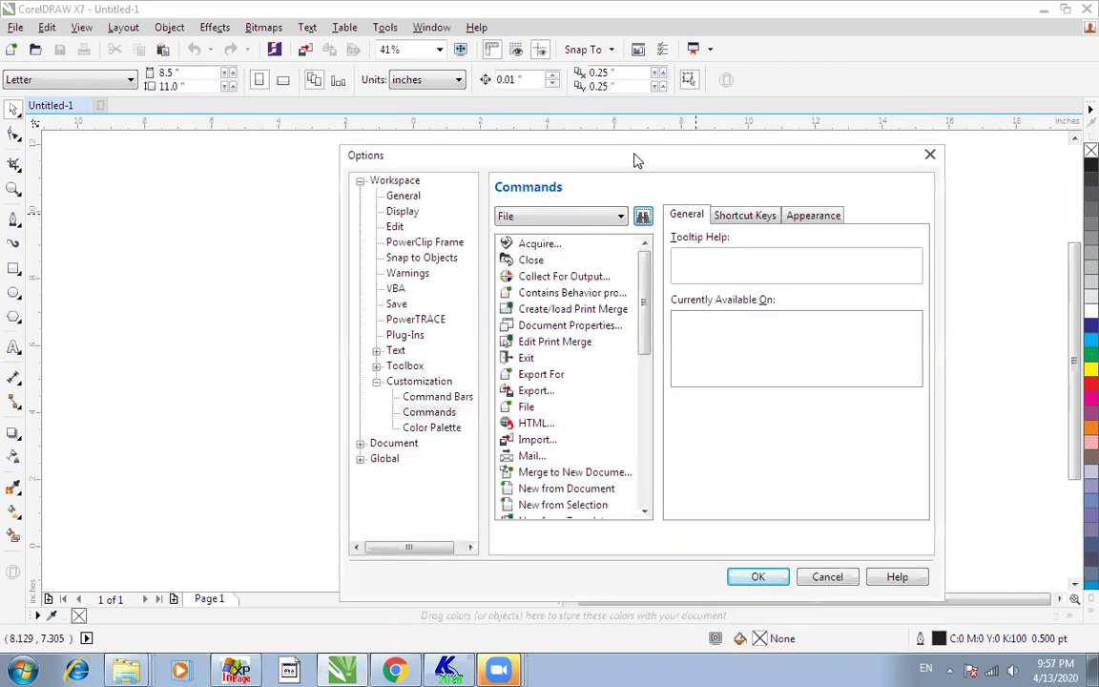
pyautogui.click(361, 183)
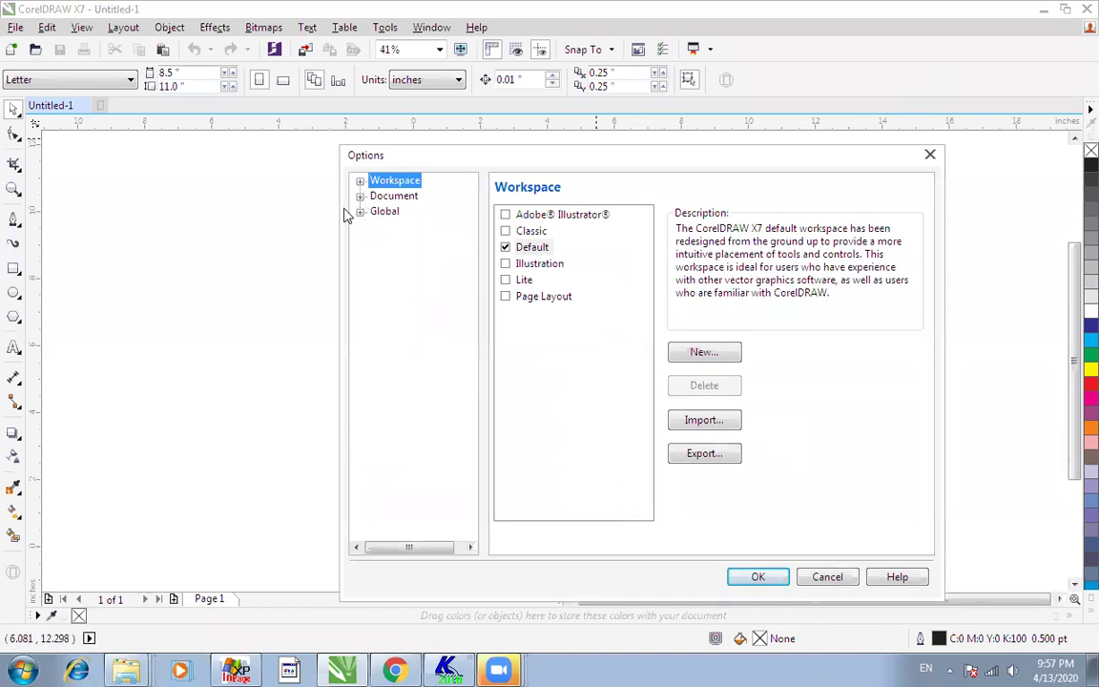
pyautogui.click(361, 183)
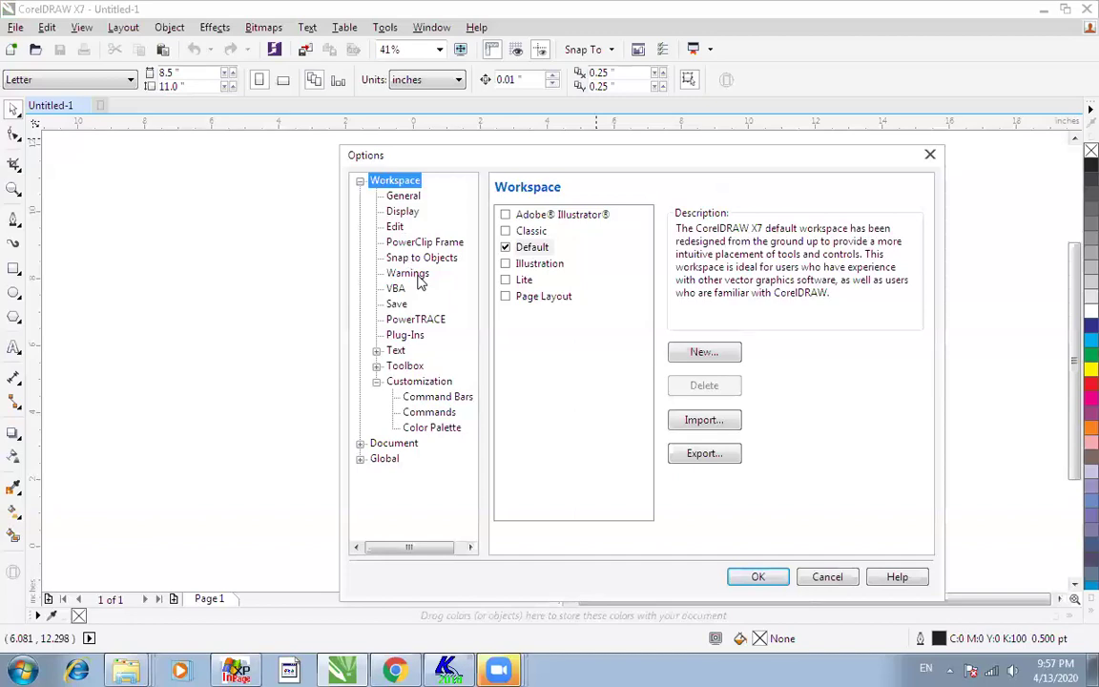
pyautogui.click(424, 416)
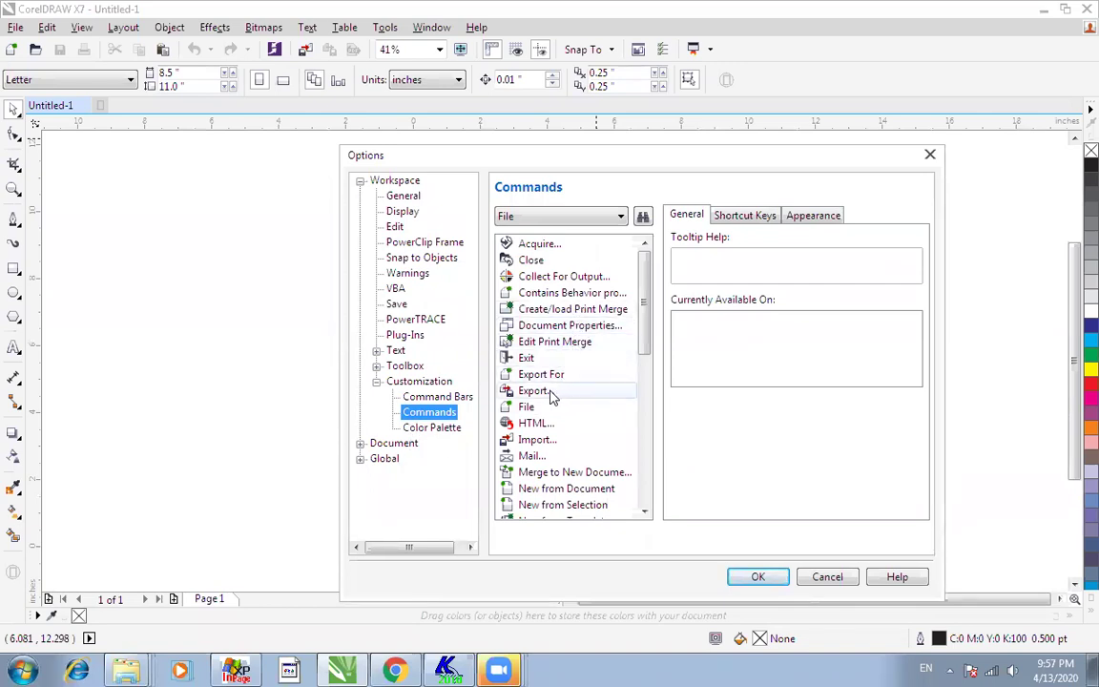
pyautogui.click(540, 221)
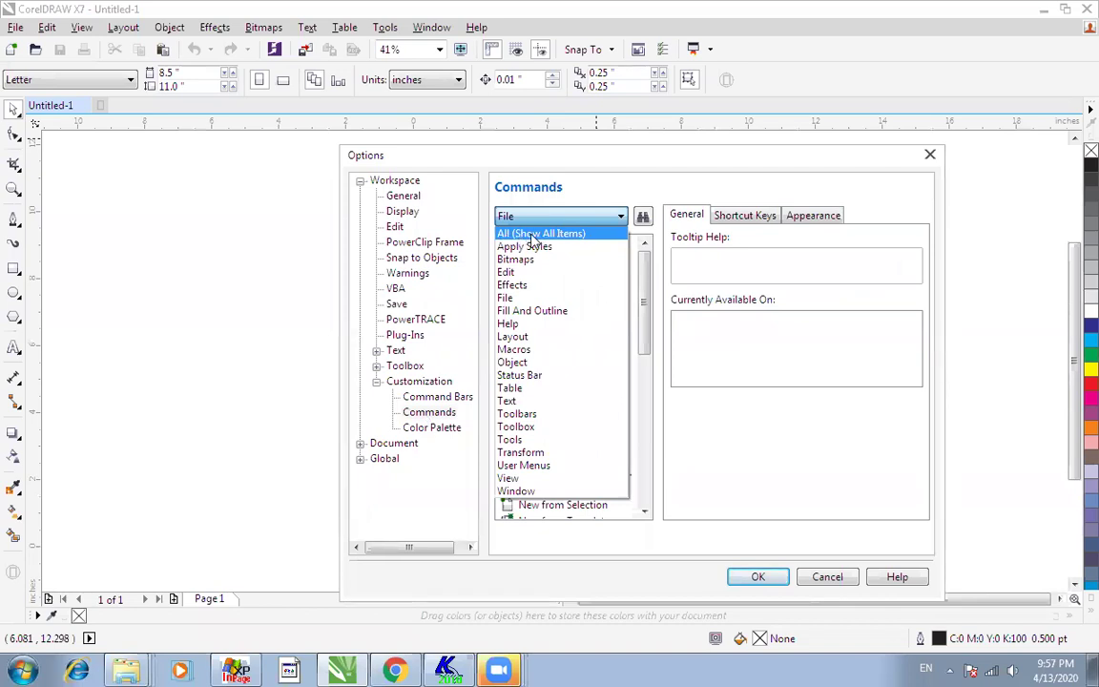
pyautogui.click(550, 236)
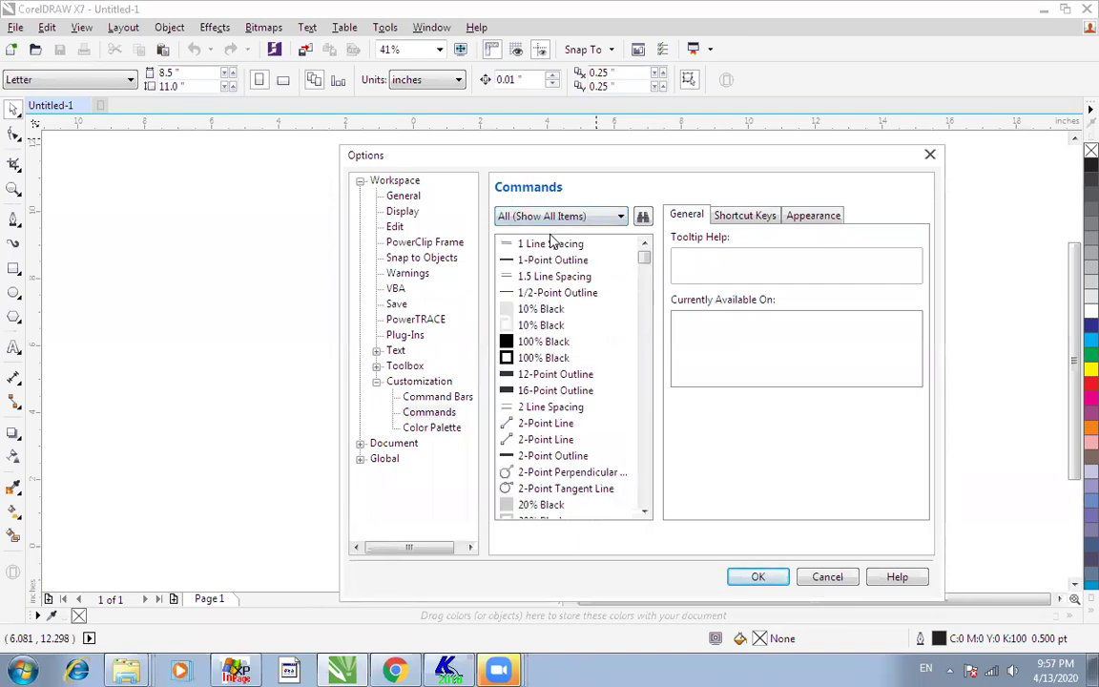
# - Look up the shortcut key settings of the PowerClip Inside command and select its current shortcut
pyautogui.click(752, 218)
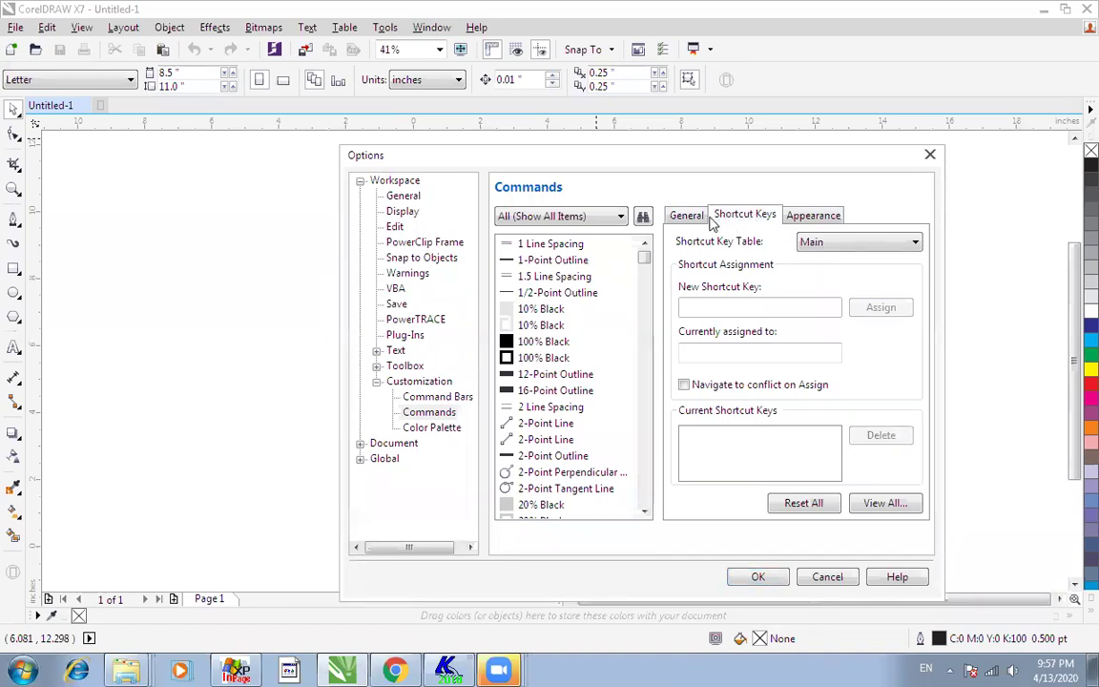
pyautogui.click(573, 263)
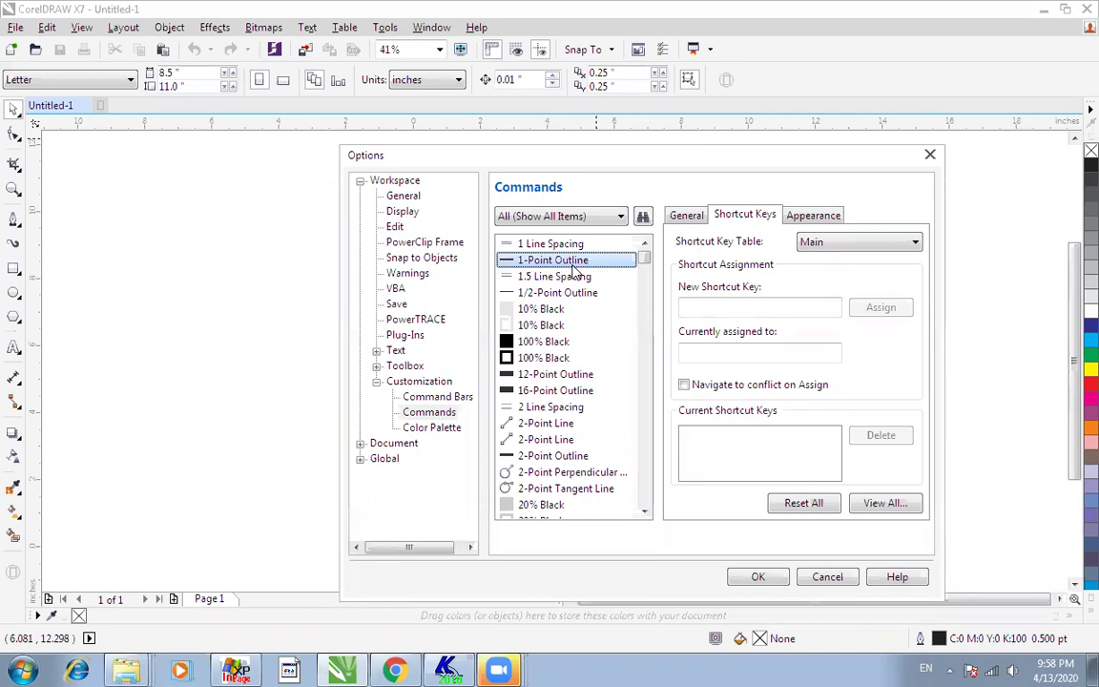
pyautogui.press('p')
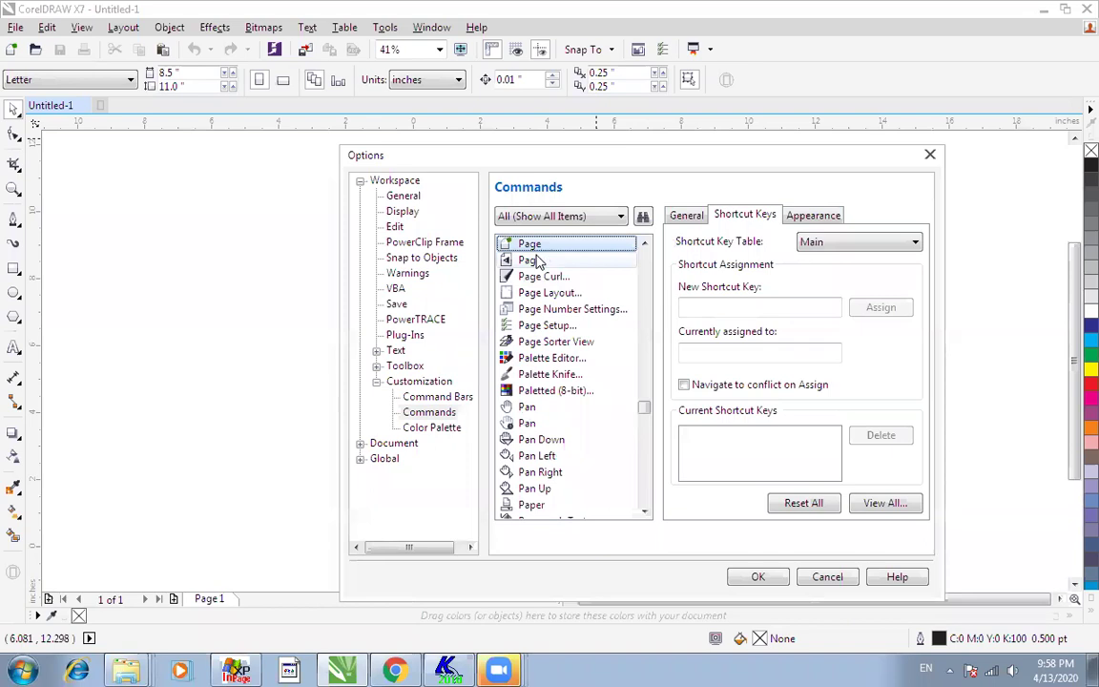
pyautogui.click(645, 511)
pyautogui.moveTo(645, 512); pyautogui.dragTo(645, 511)
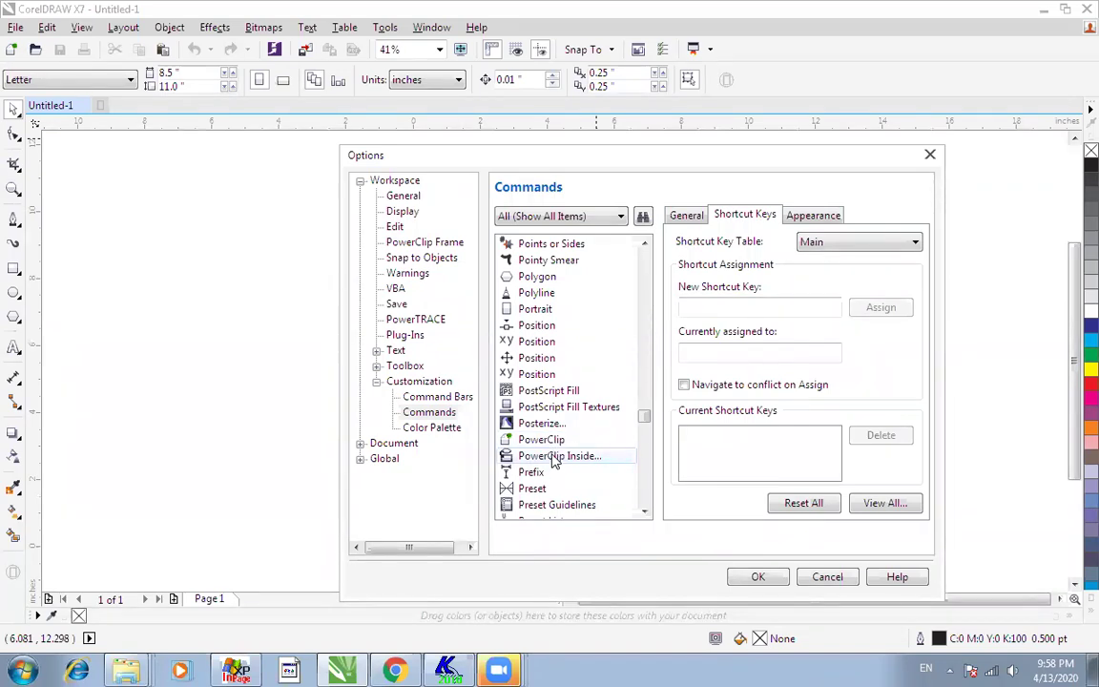
pyautogui.click(553, 459)
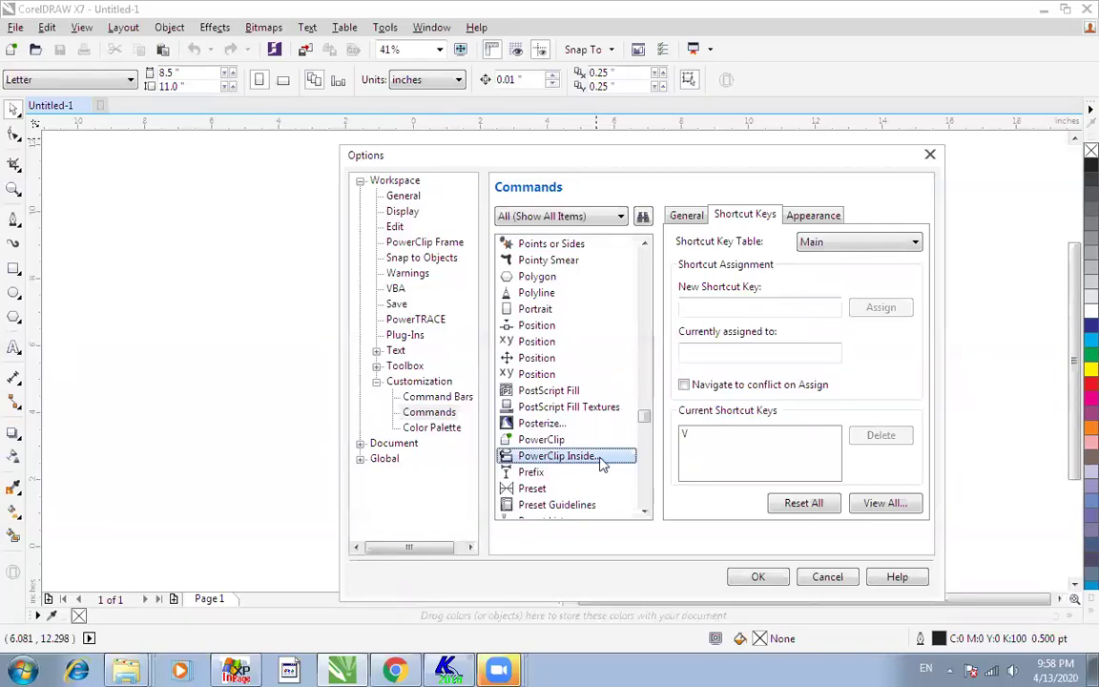
pyautogui.click(689, 438)
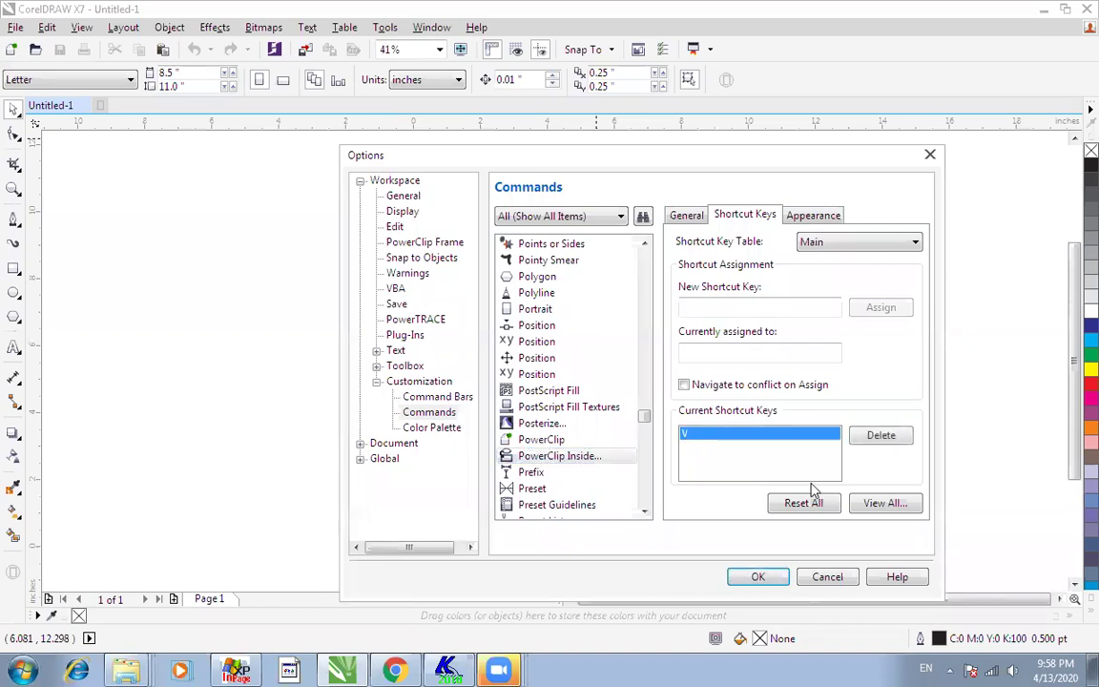
# - Delete the V shortcut key from the PowerClip Inside command
pyautogui.click(877, 435)
pyautogui.click(589, 457)
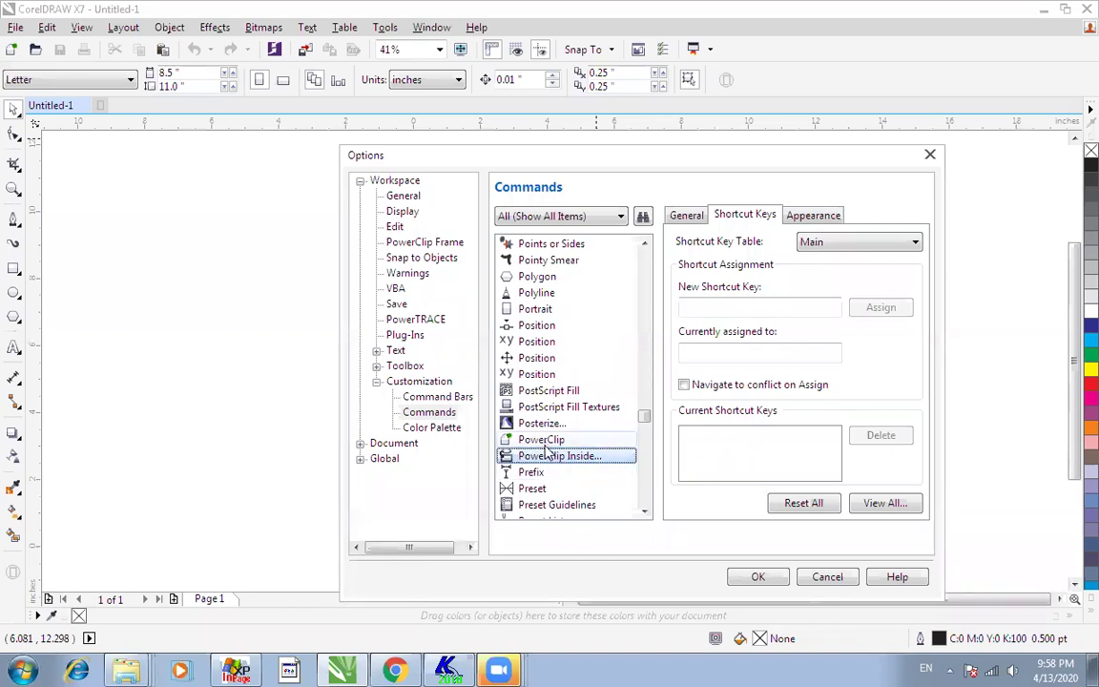
pyautogui.click(709, 354)
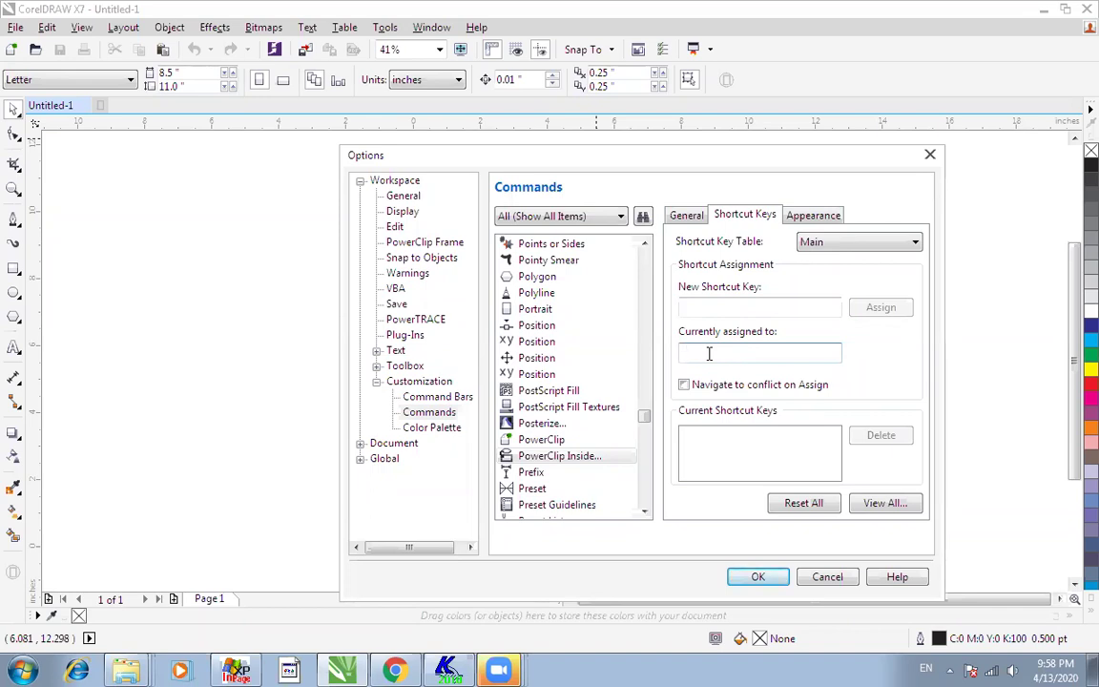
pyautogui.click(553, 455)
pyautogui.click(750, 354)
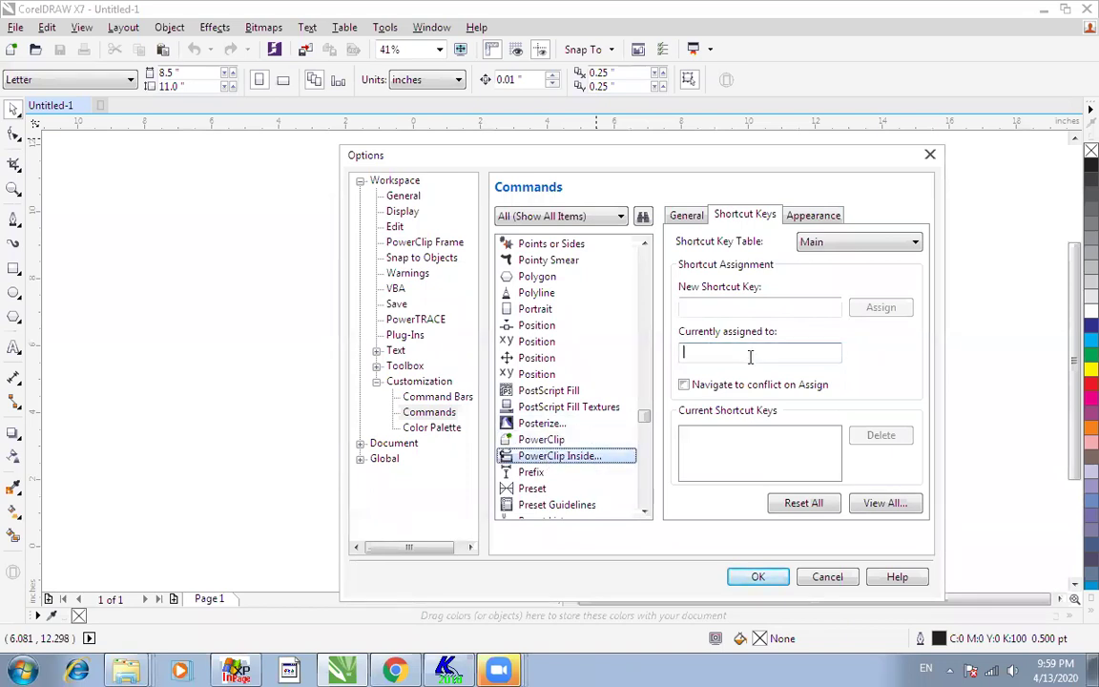
# - Assign V as the new shortcut key of the PowerClip Inside command
pyautogui.click(694, 306)
pyautogui.press('v')
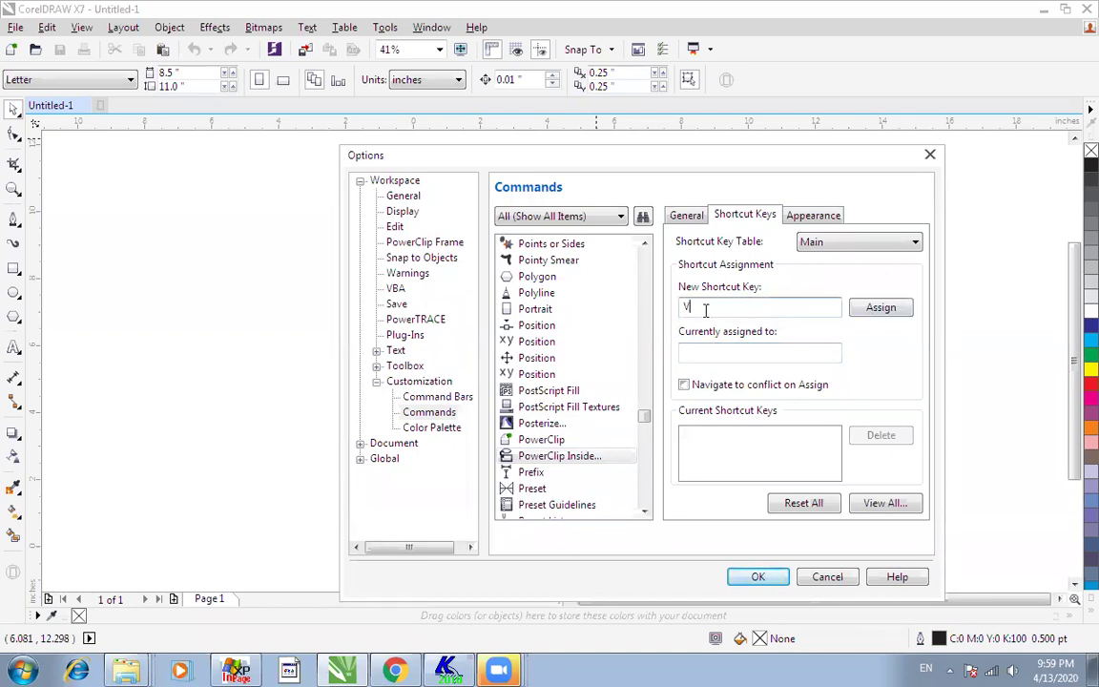
pyautogui.click(879, 309)
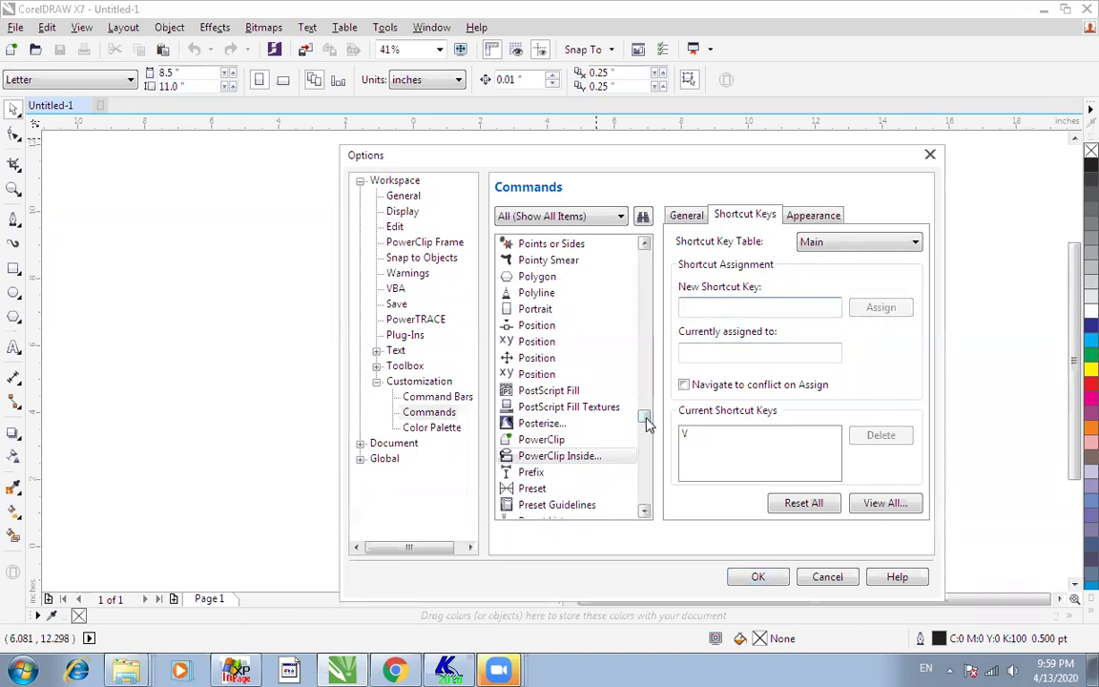
# - Look up the current shortcut key of the Wireframe view command in the command list
pyautogui.moveTo(646, 423); pyautogui.dragTo(644, 388)
pyautogui.click(552, 358)
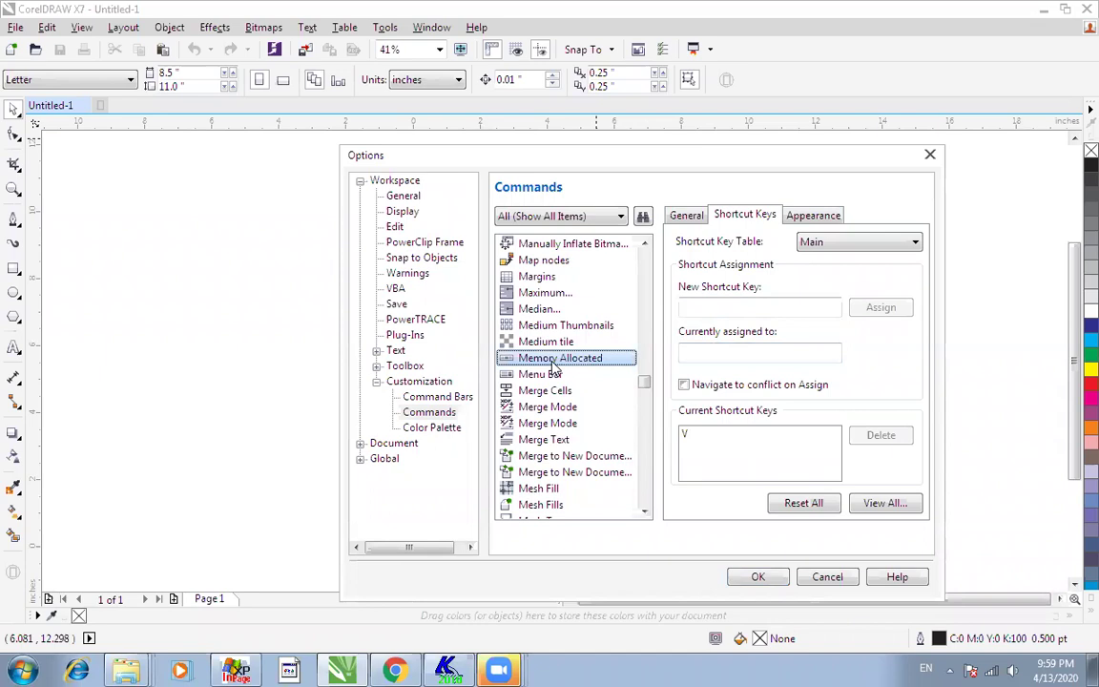
pyautogui.press('w')
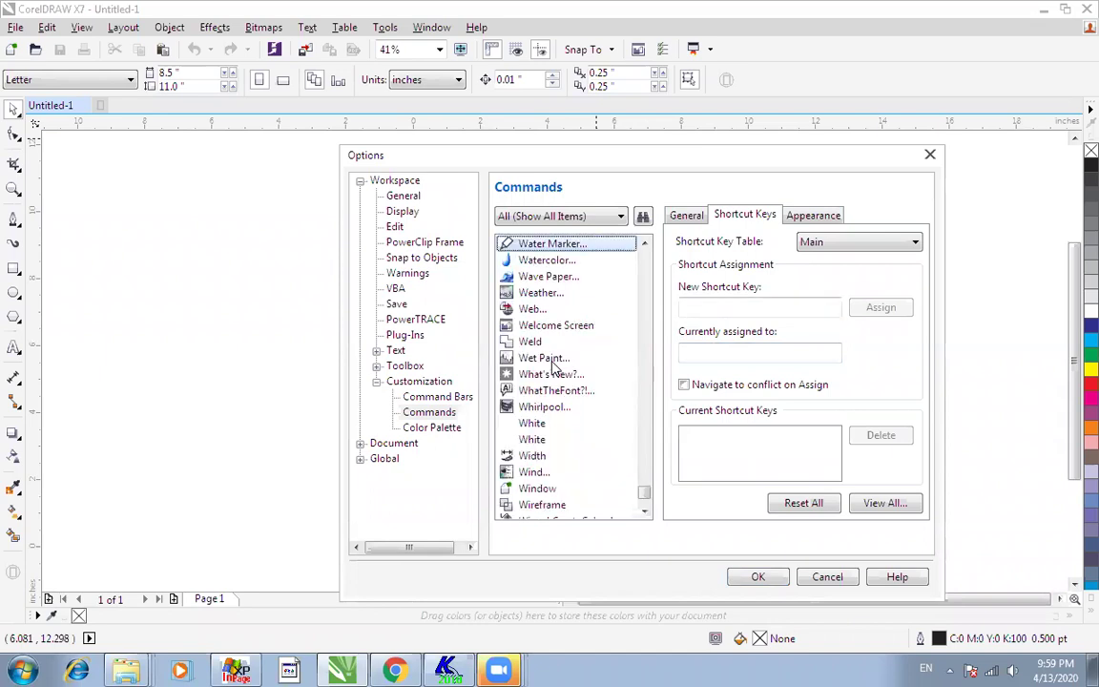
pyautogui.click(540, 505)
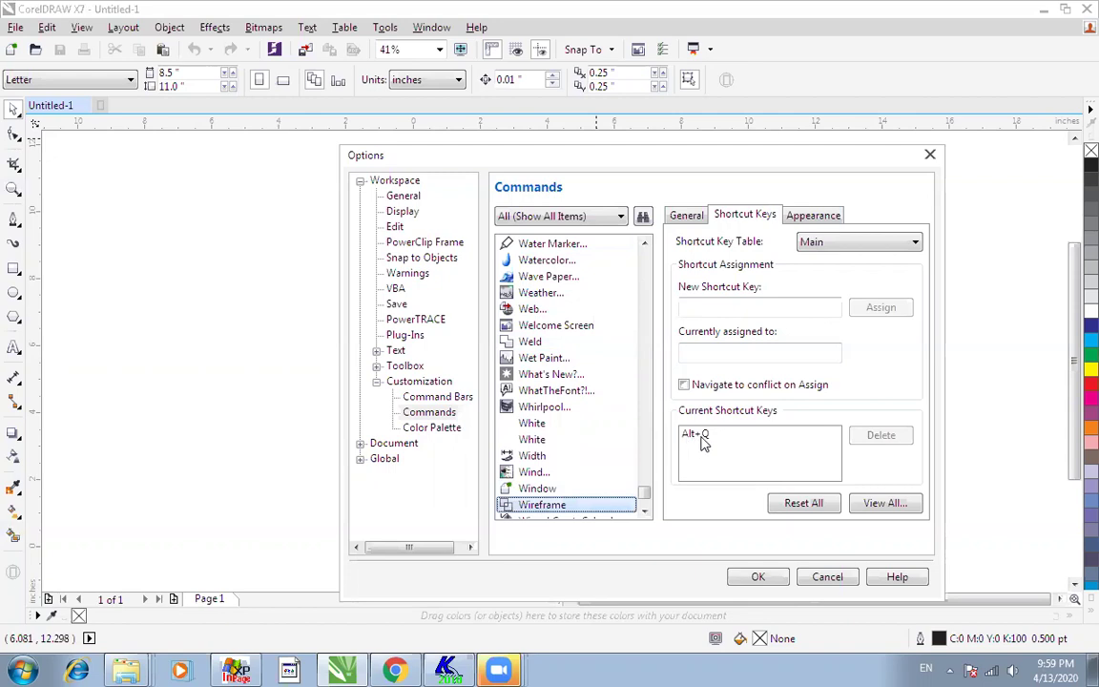
# - Look up the current shortcut key of the Enhanced view command
pyautogui.click(525, 456)
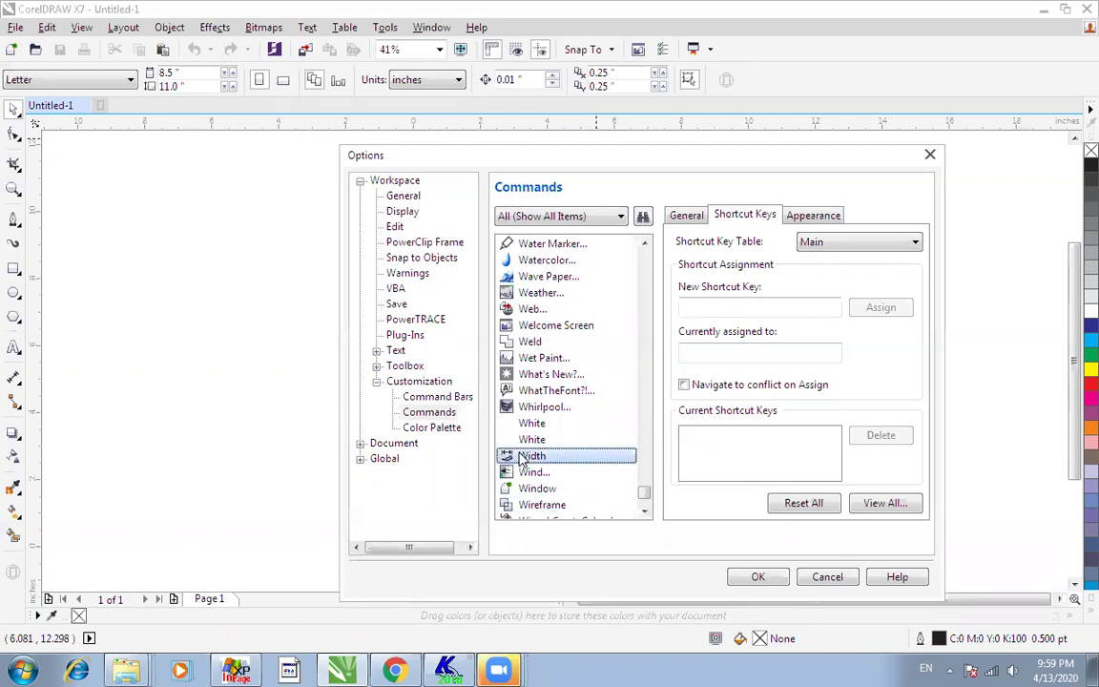
pyautogui.scroll(15, 524, 456)
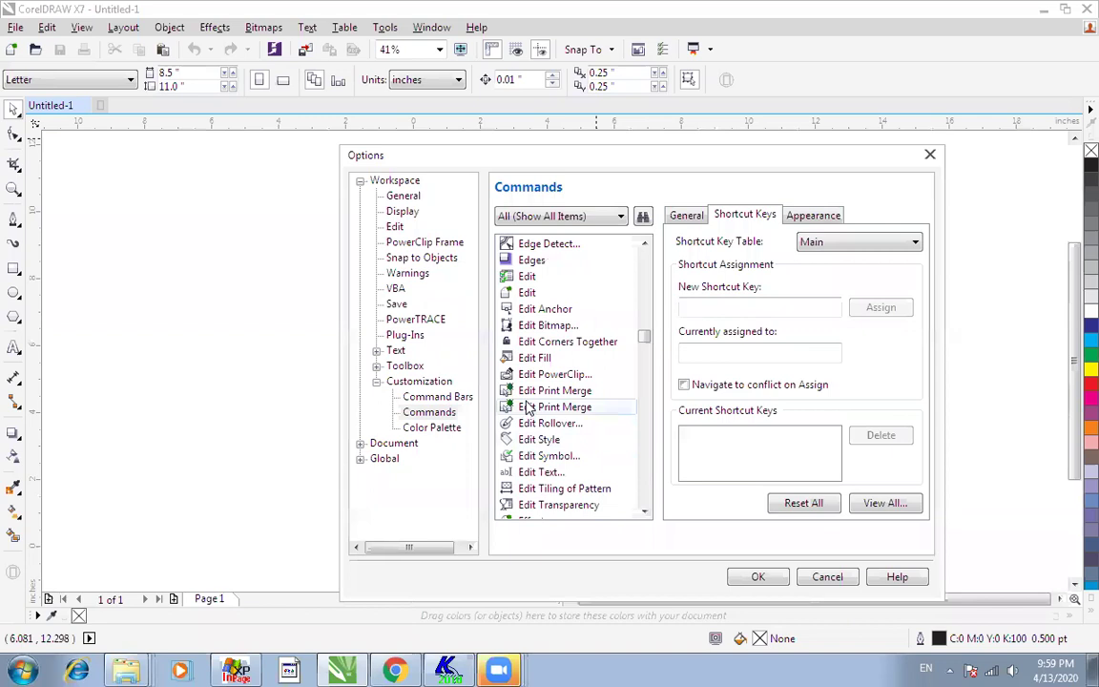
pyautogui.click(644, 511)
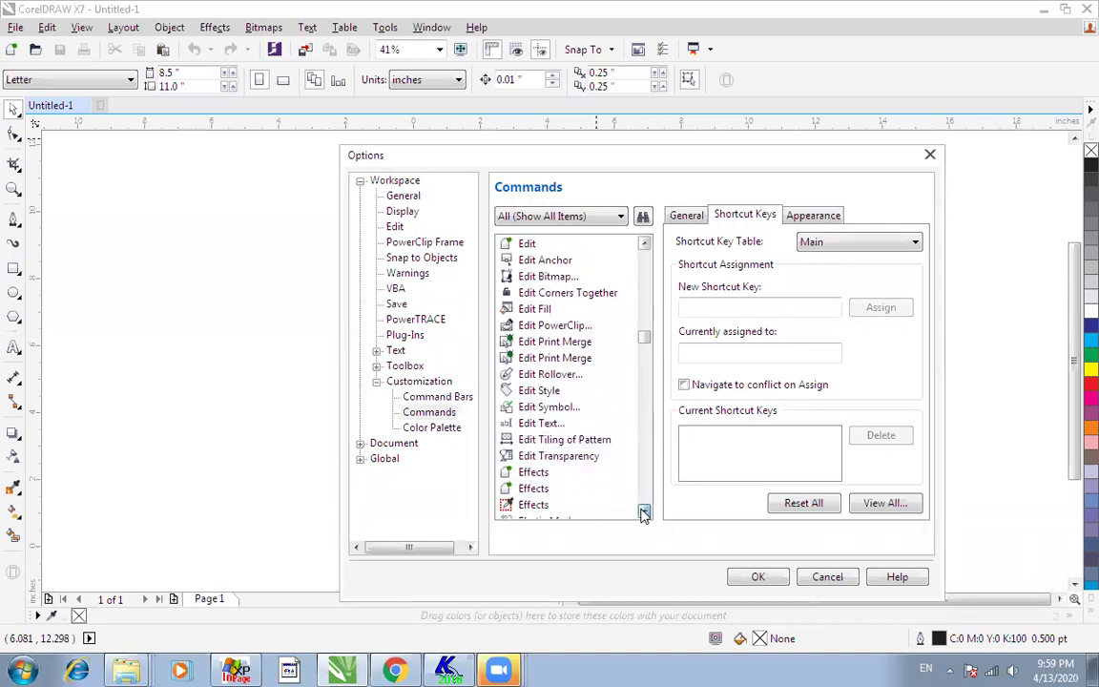
pyautogui.click(644, 511)
pyautogui.click(644, 512)
pyautogui.click(644, 511)
pyautogui.click(644, 511)
pyautogui.click(643, 511)
pyautogui.click(568, 471)
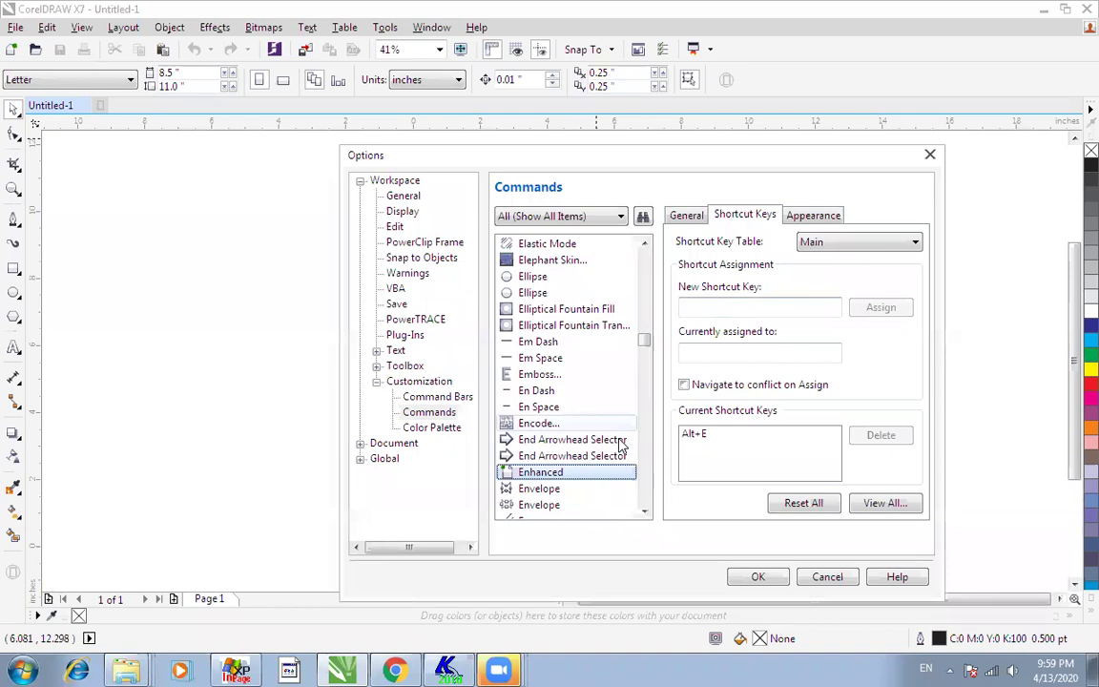
# - Check the shortcut keys of the Copy Fill, Copy Mesh Fill properties, Copy PowerClip From, Copy Properties From and Copy Effect commands
pyautogui.click(546, 375)
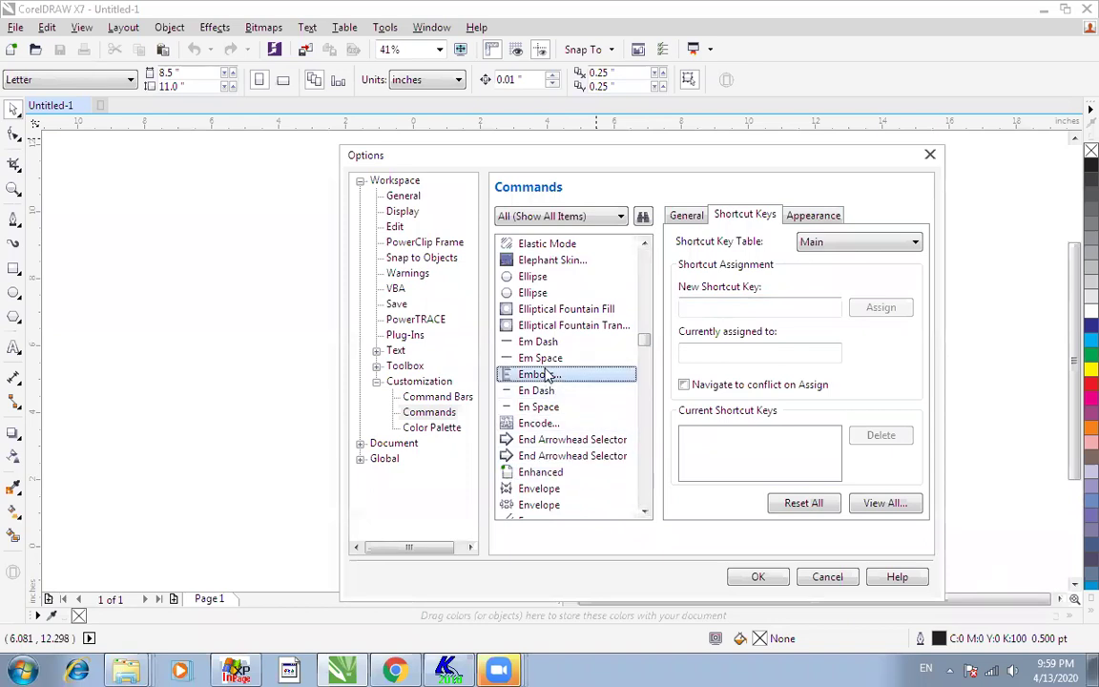
pyautogui.press('c')
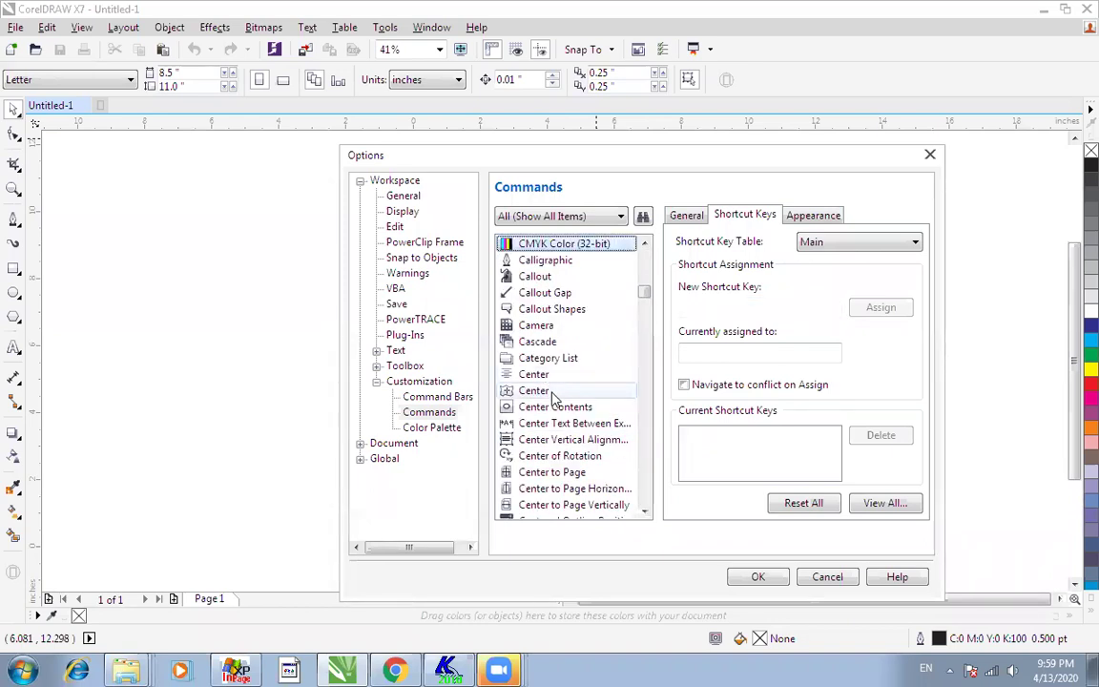
pyautogui.click(644, 512)
pyautogui.click(644, 511)
pyautogui.click(644, 512)
pyautogui.click(643, 512)
pyautogui.click(644, 512)
pyautogui.click(644, 511)
pyautogui.click(645, 513)
pyautogui.click(645, 513)
pyautogui.click(645, 513)
pyautogui.click(645, 513)
pyautogui.click(645, 513)
pyautogui.click(645, 513)
pyautogui.click(644, 513)
pyautogui.click(645, 513)
pyautogui.click(645, 513)
pyautogui.click(644, 513)
pyautogui.click(645, 513)
pyautogui.click(645, 513)
pyautogui.click(645, 514)
pyautogui.click(645, 513)
pyautogui.click(645, 513)
pyautogui.click(645, 513)
pyautogui.click(645, 513)
pyautogui.click(645, 513)
pyautogui.click(645, 513)
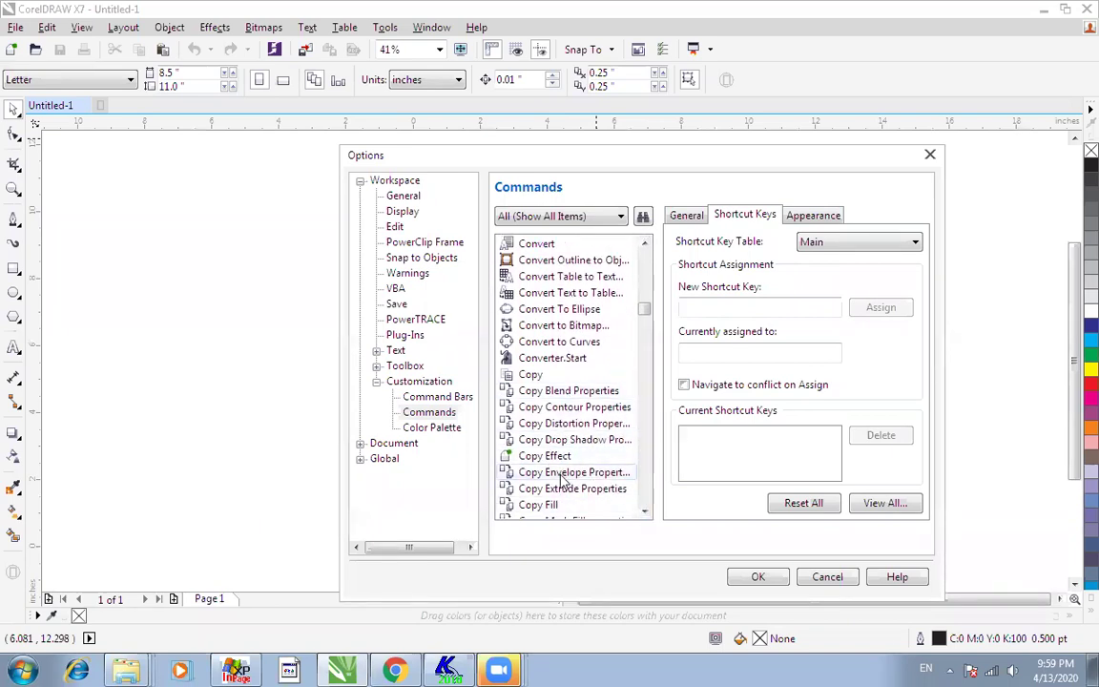
pyautogui.click(645, 513)
pyautogui.click(645, 513)
pyautogui.click(645, 513)
pyautogui.click(645, 513)
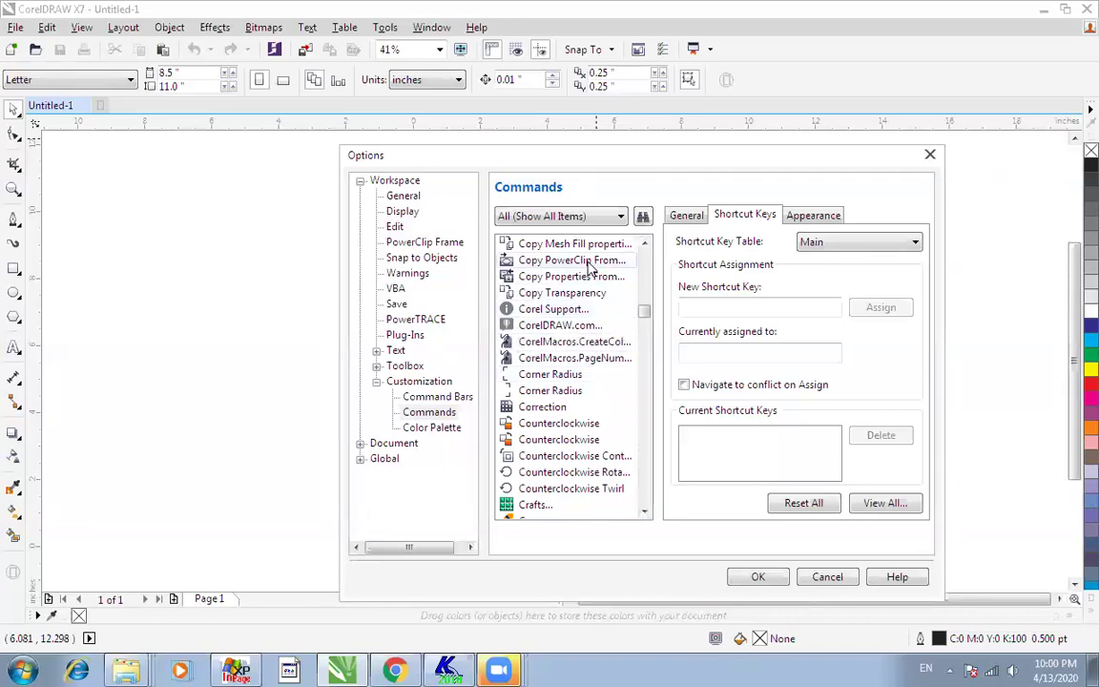
pyautogui.click(645, 244)
pyautogui.click(645, 244)
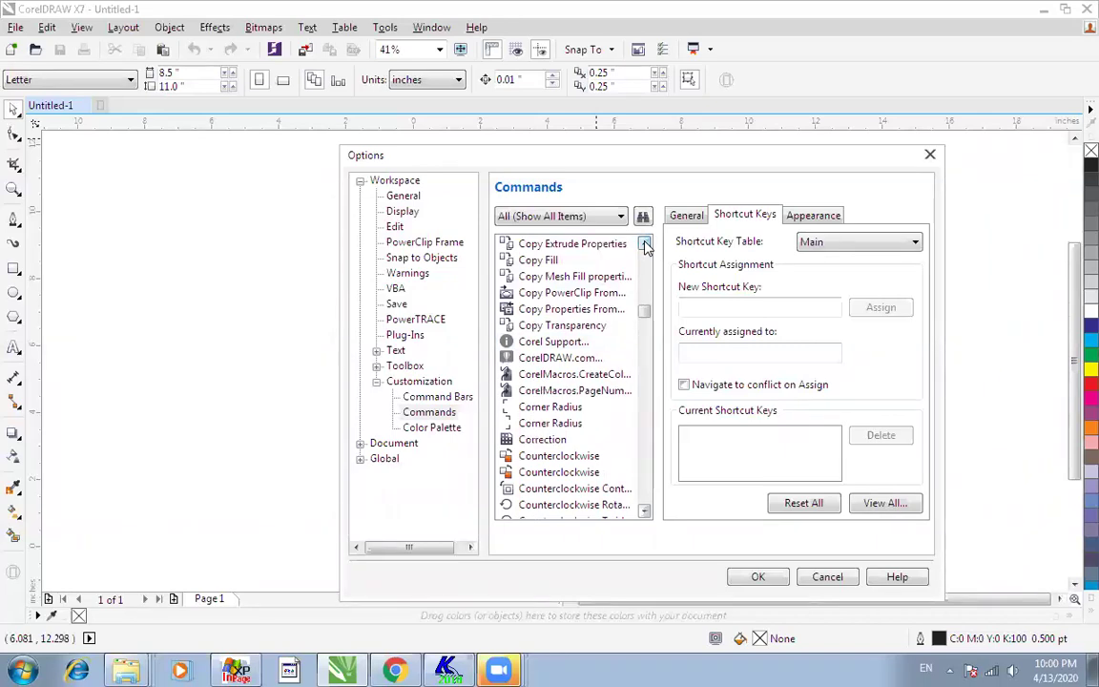
pyautogui.click(644, 244)
pyautogui.click(645, 244)
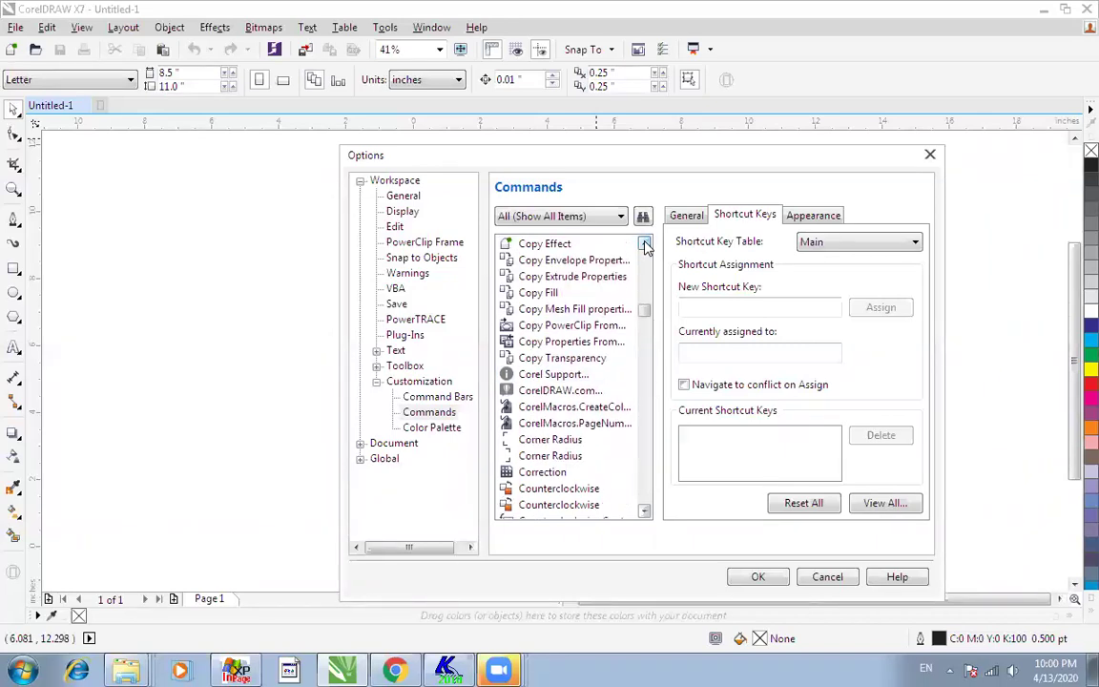
pyautogui.click(551, 297)
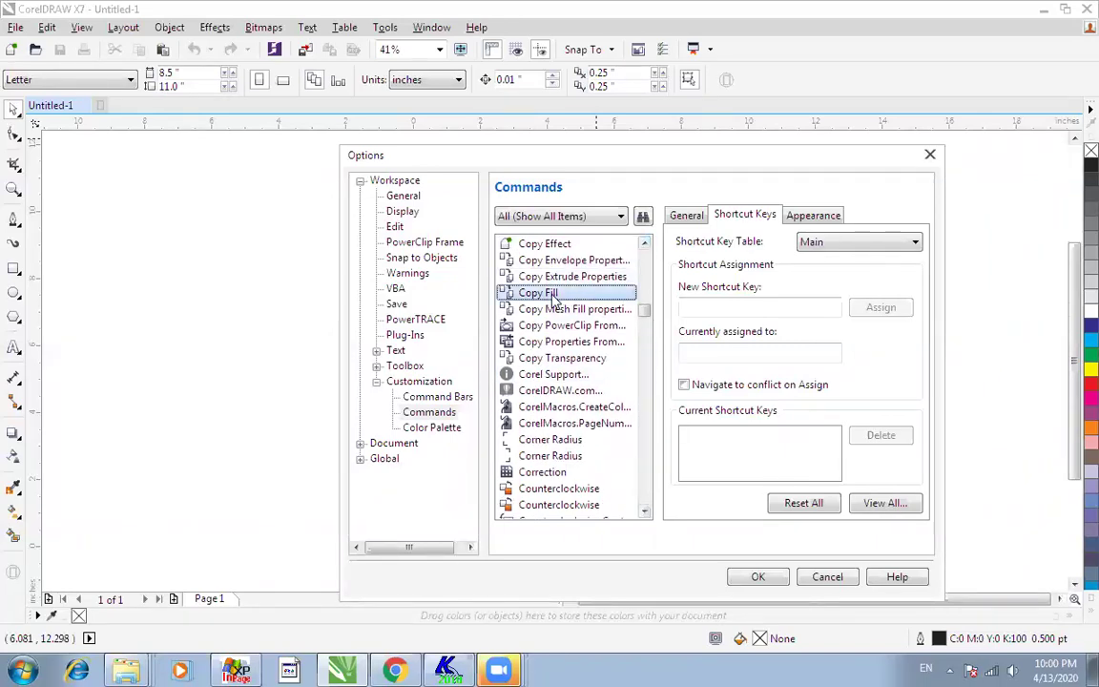
pyautogui.click(553, 310)
pyautogui.click(555, 326)
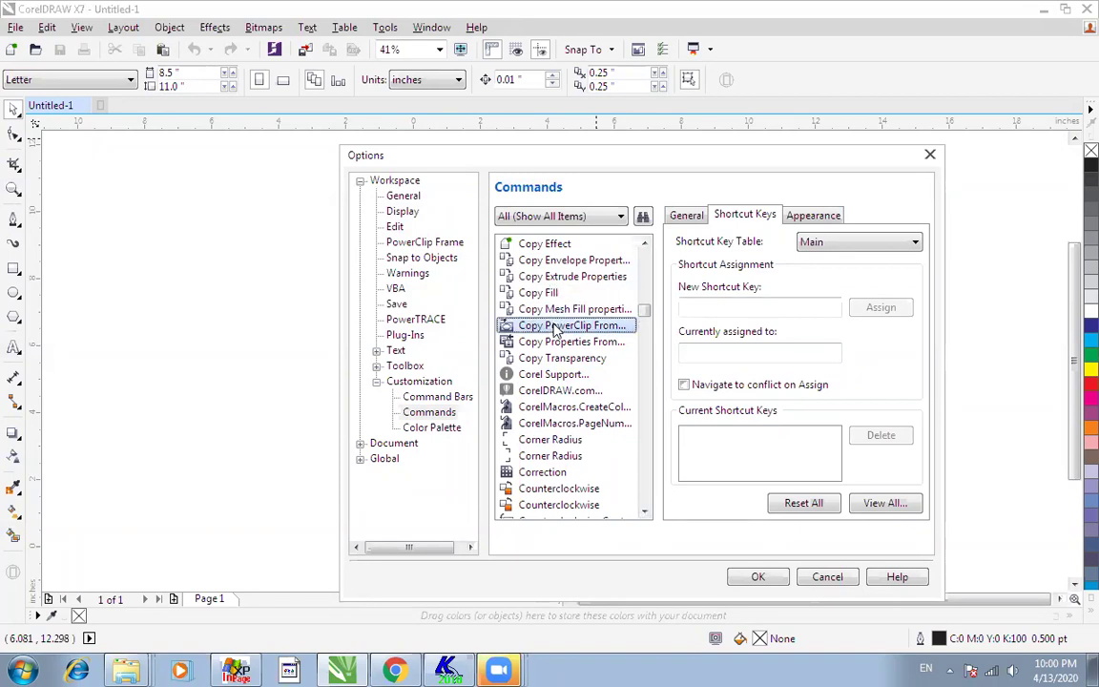
pyautogui.click(554, 343)
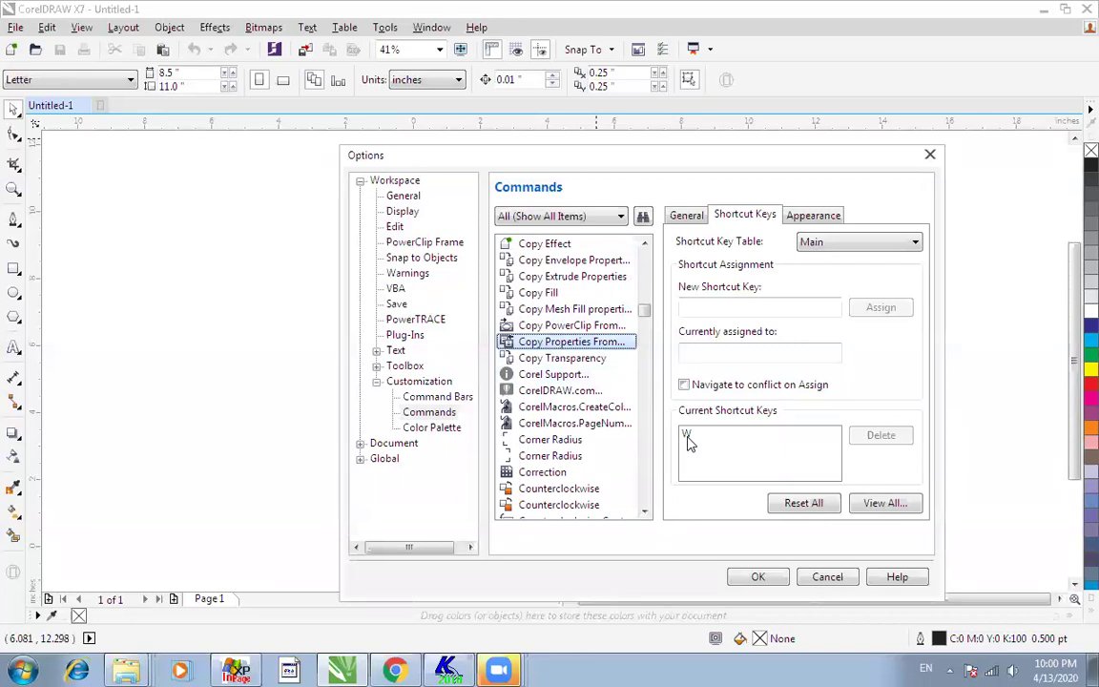
pyautogui.click(566, 315)
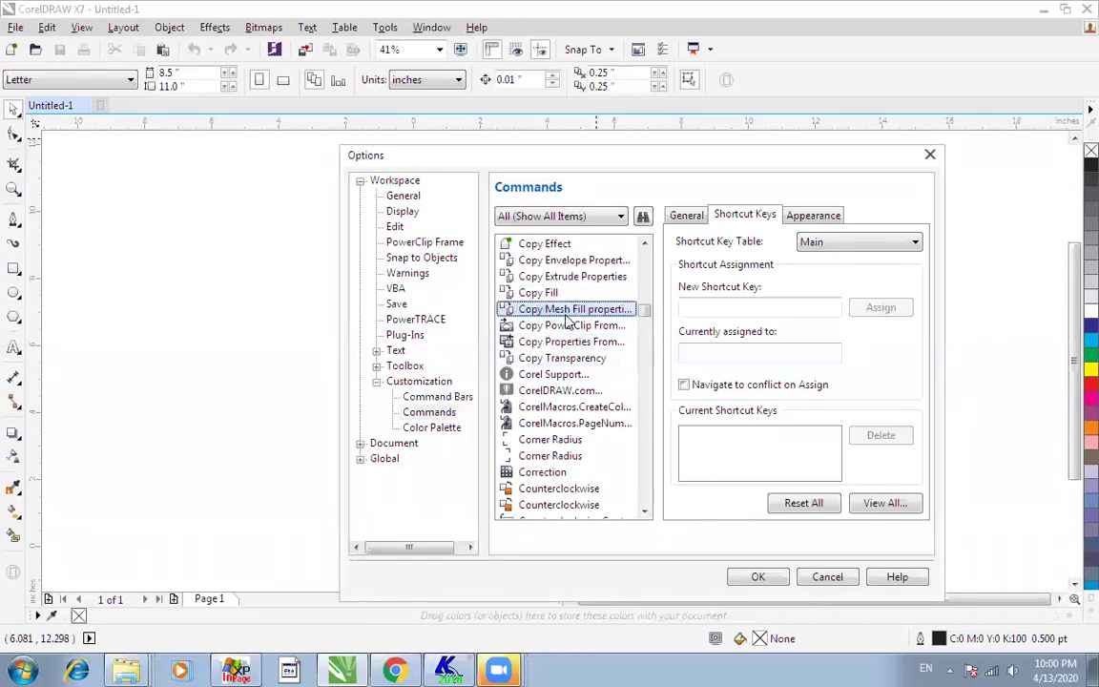
pyautogui.click(525, 245)
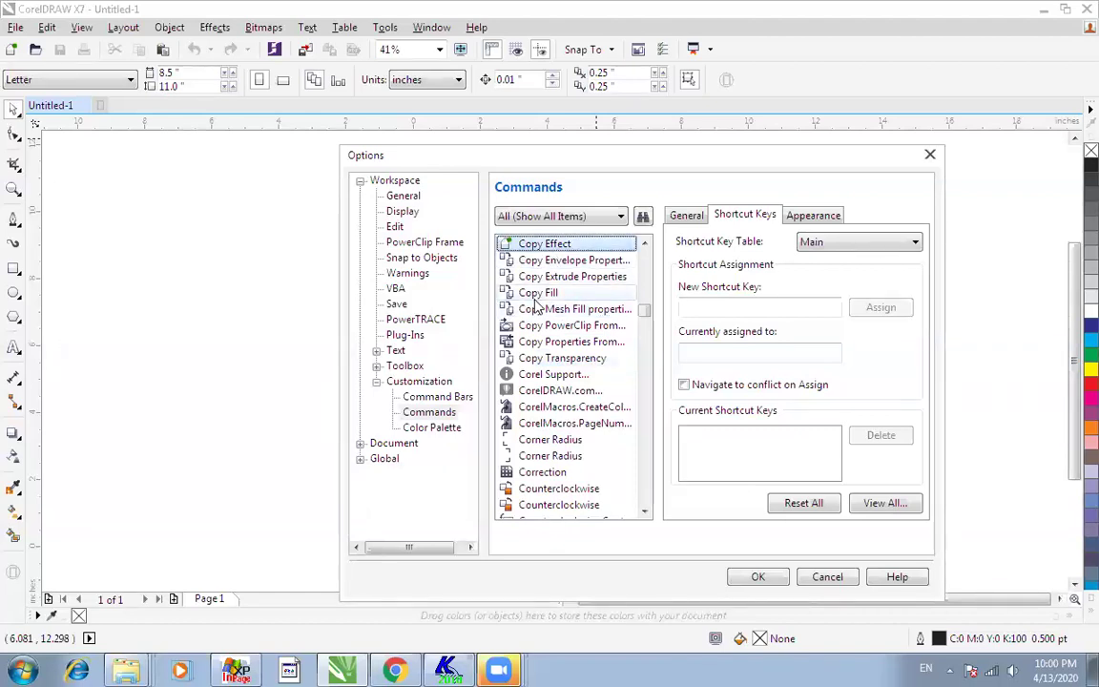
# - Close the workspace options and discard the shortcut key changes
pyautogui.click(503, 668)
pyautogui.click(493, 566)
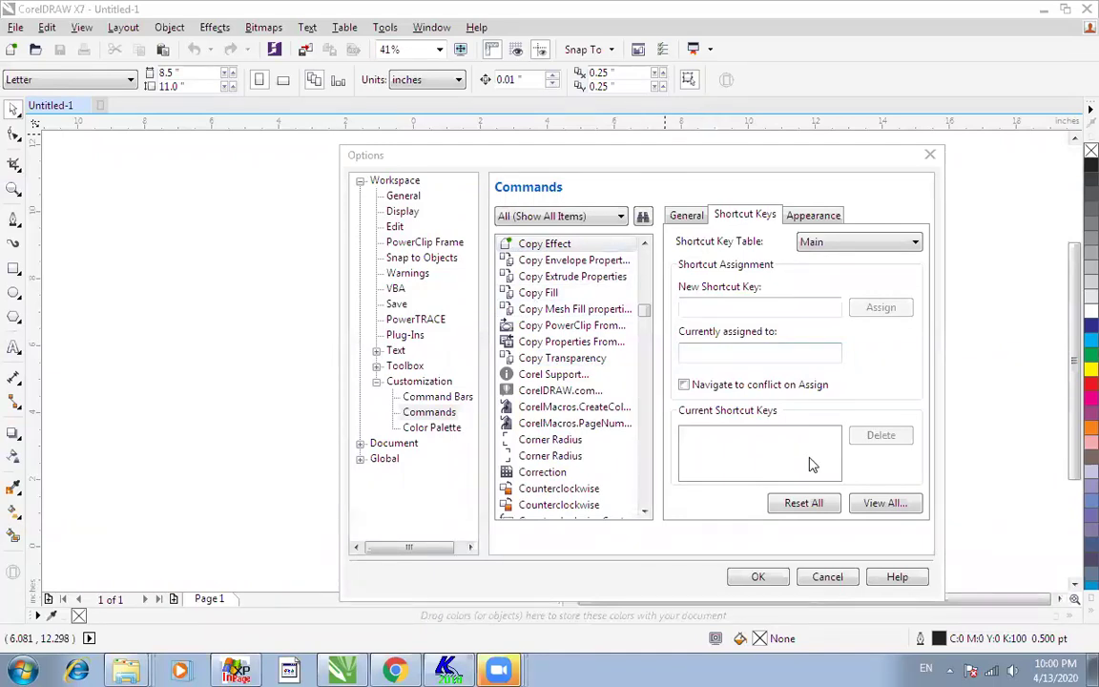
pyautogui.click(827, 577)
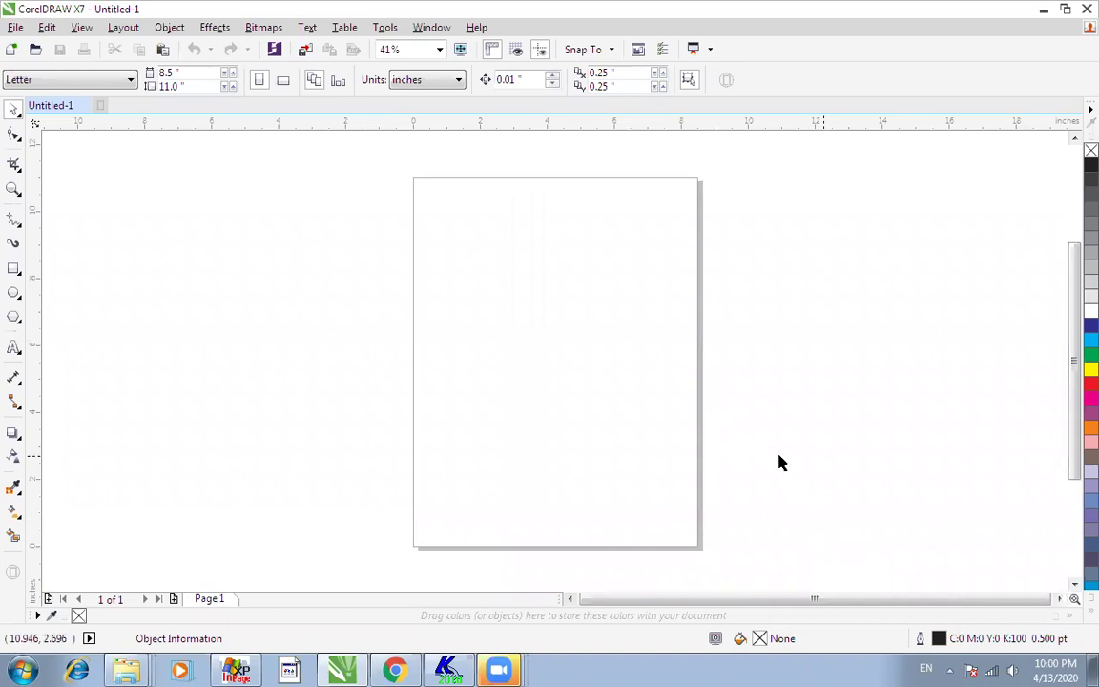